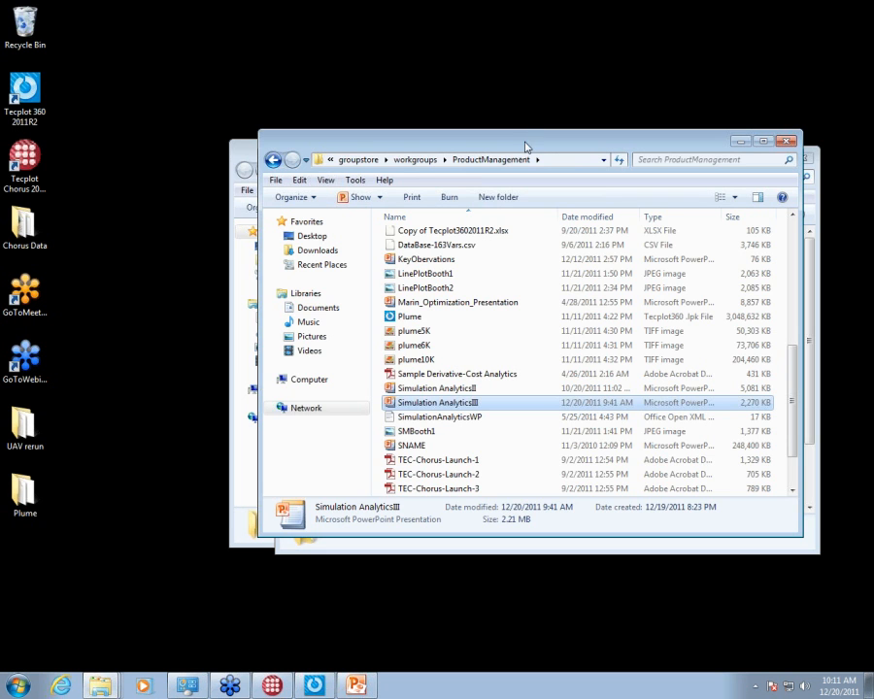
# Step: Minimize the ProductManagement folder window and move the Plume folder window up out of the way
pyautogui.moveTo(523, 142); pyautogui.dragTo(487, 147)
pyautogui.click(750, 147)
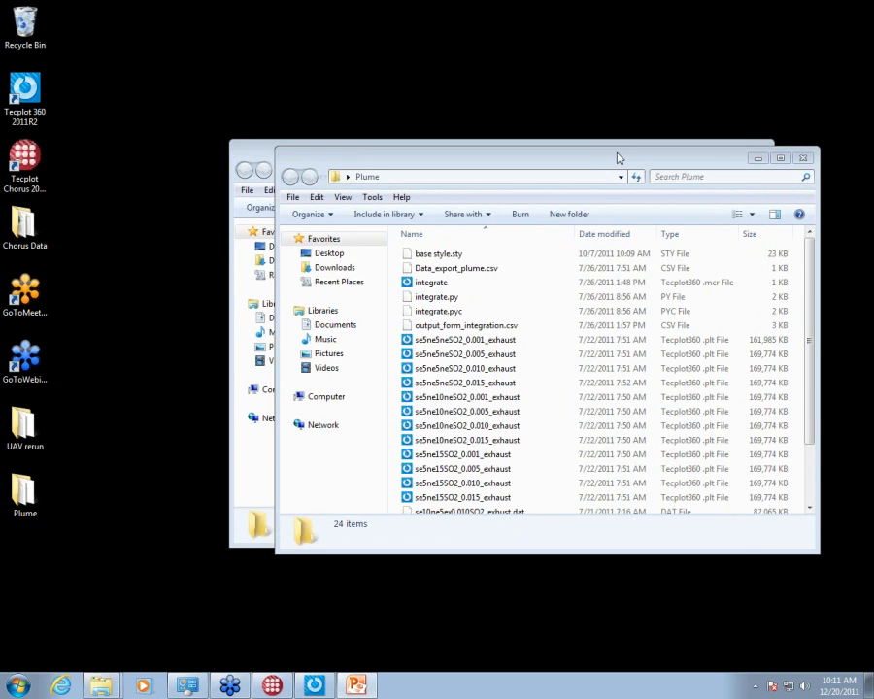
pyautogui.moveTo(595, 156); pyautogui.dragTo(506, 79)
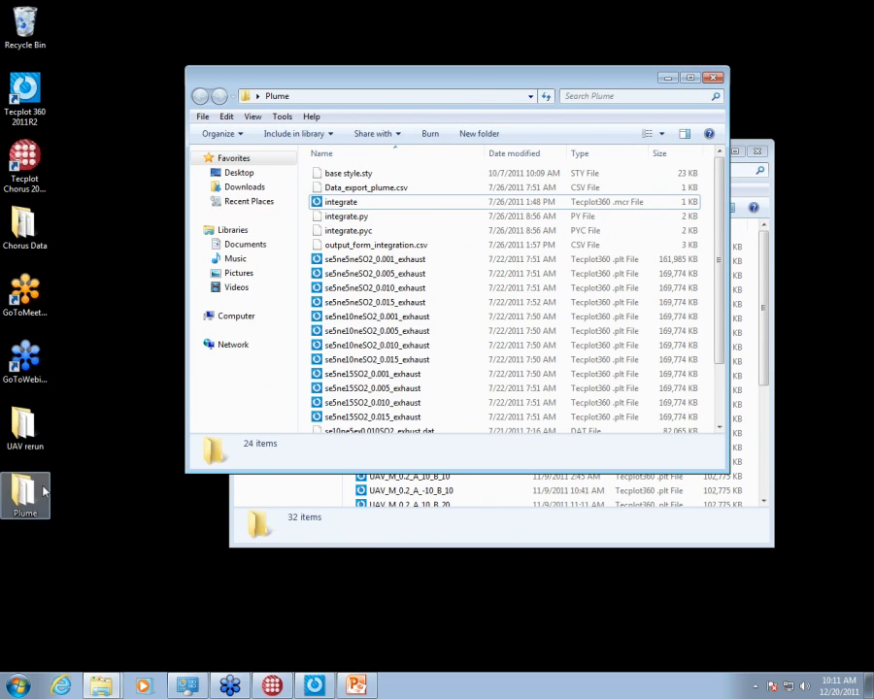
# Step: Open the UAV rerun folder and look through its list of simulation result files
pyautogui.click(40, 427)
pyautogui.doubleClick(40, 430)
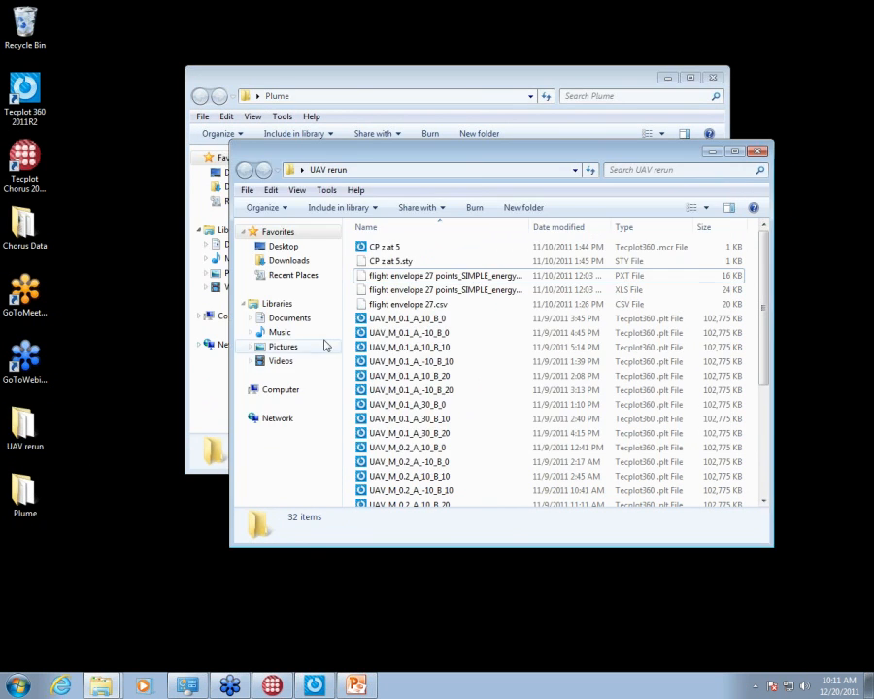
pyautogui.scroll(-4, 476, 312)
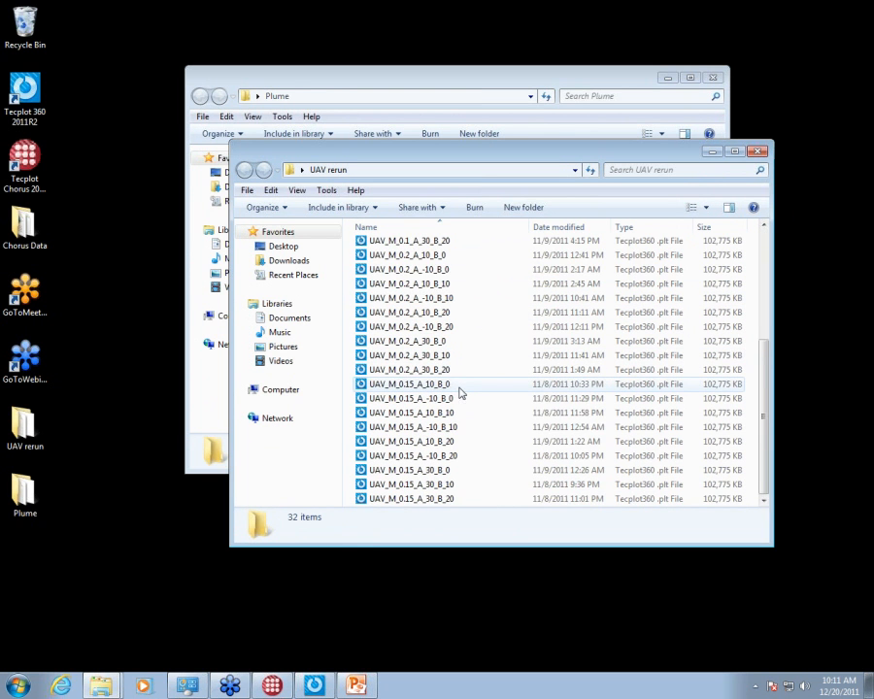
pyautogui.scroll(5, 459, 391)
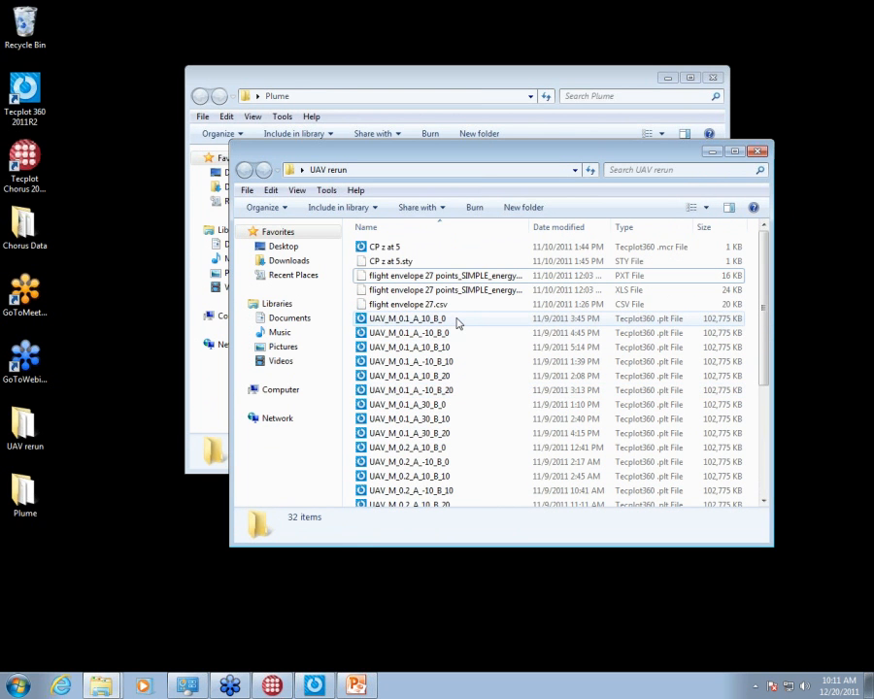
pyautogui.scroll(-4, 458, 323)
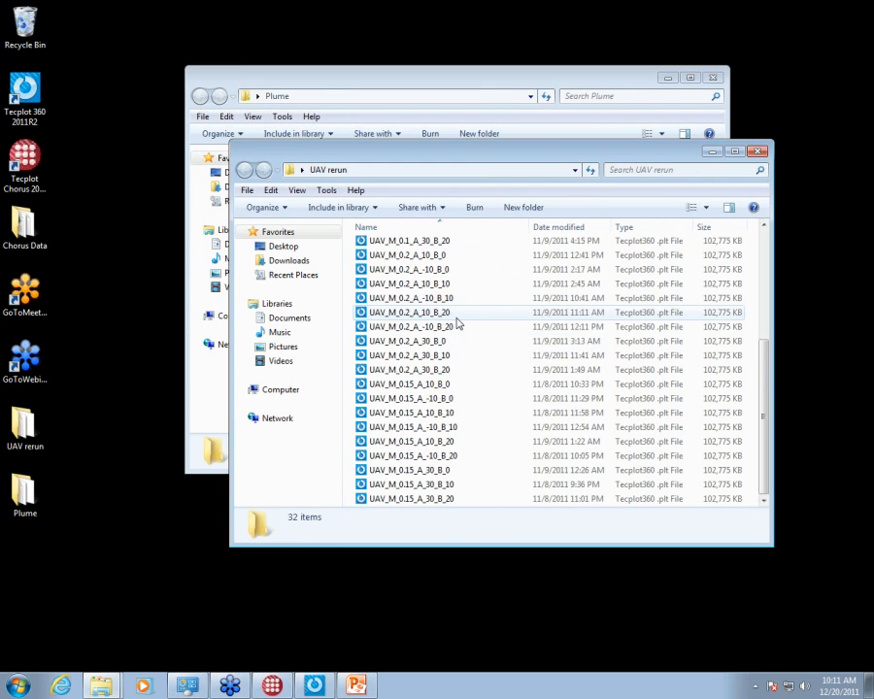
pyautogui.scroll(5, 458, 324)
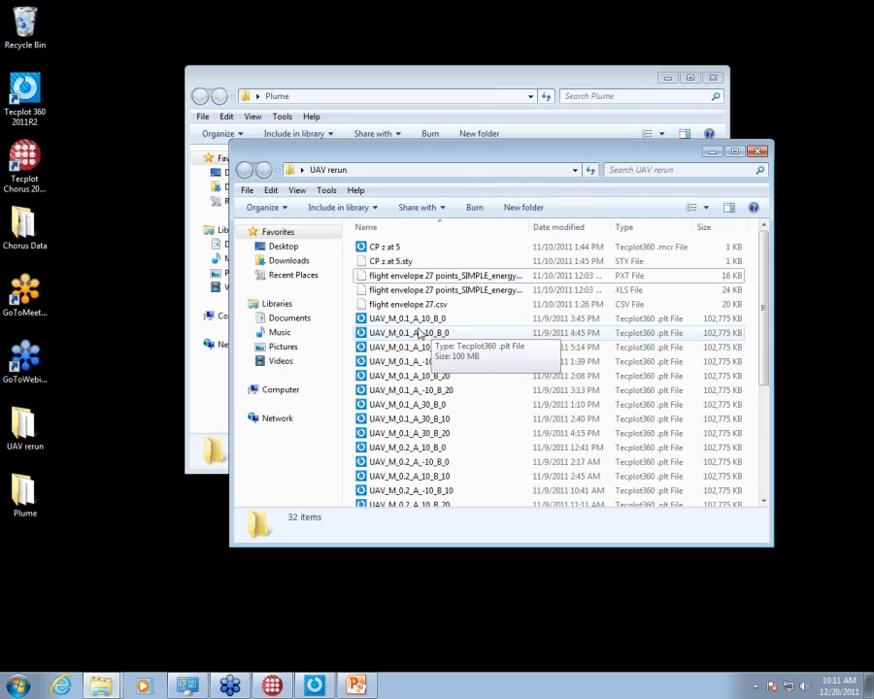
pyautogui.scroll(-5, 452, 348)
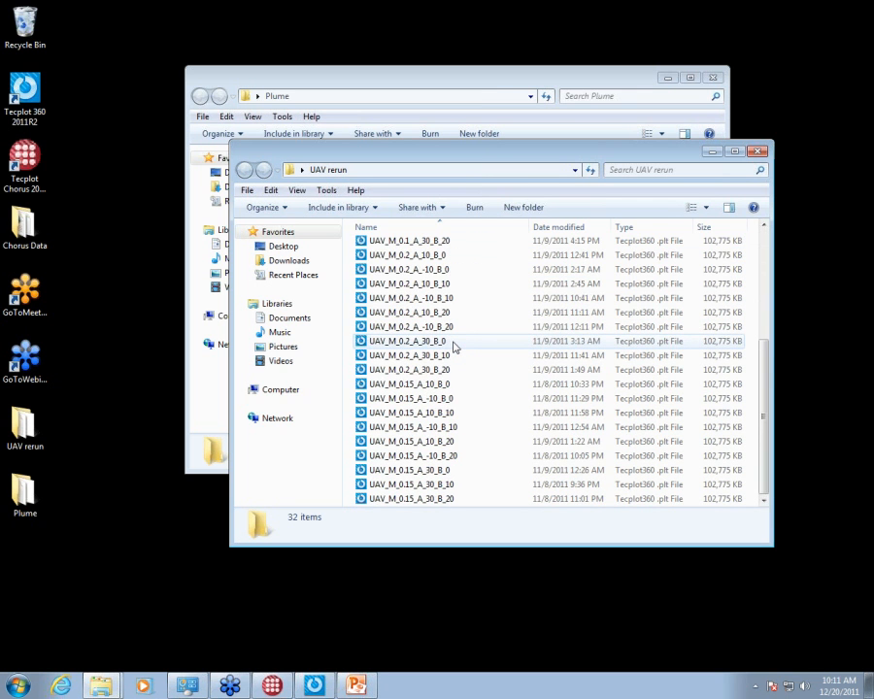
# Step: Open the UAV_M_0.1_A_-10_B_10 data file in Tecplot 360 as a 3D Cartesian plot and maximize the window
pyautogui.scroll(5, 453, 350)
pyautogui.click(427, 361)
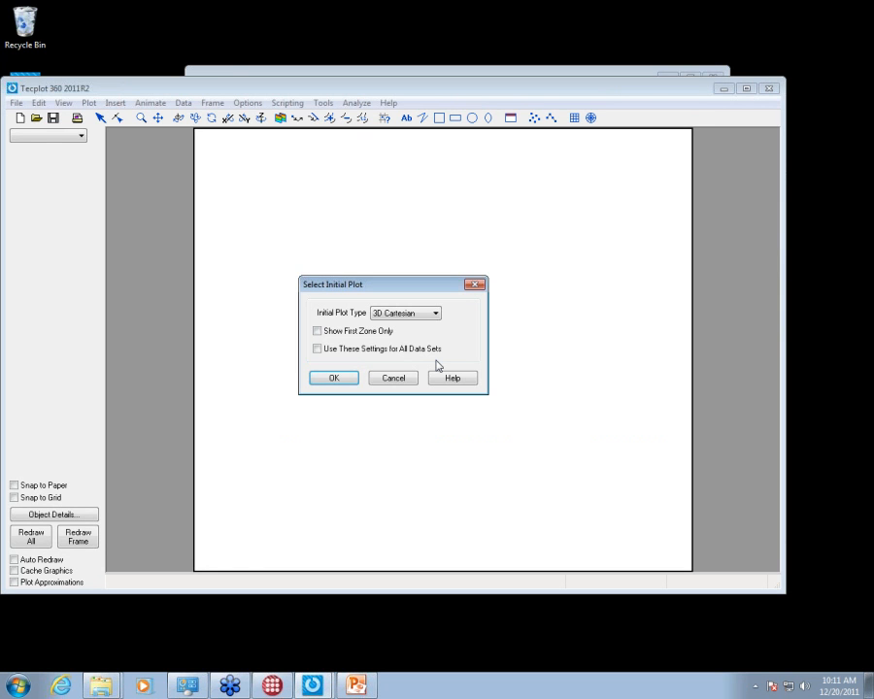
pyautogui.click(333, 379)
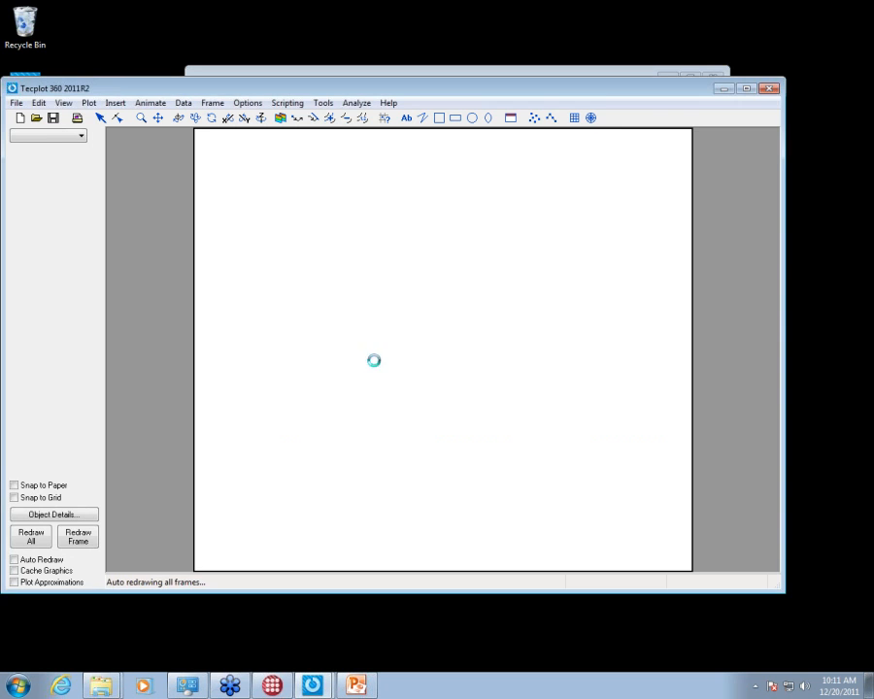
pyautogui.click(744, 88)
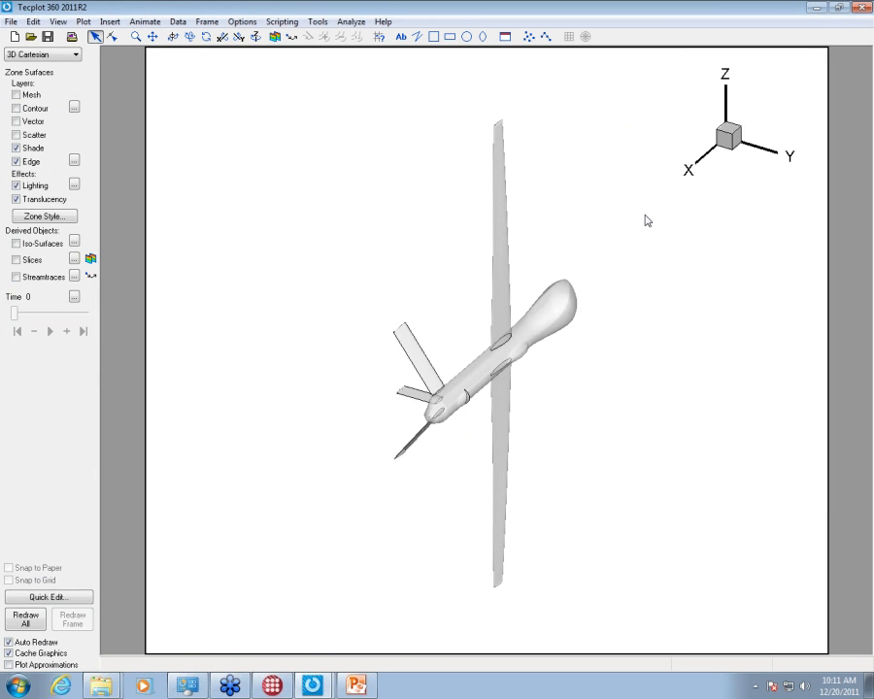
# Step: Turn off translucency and turn on contours for the UAV's surfaces
pyautogui.moveTo(605, 403); pyautogui.dragTo(333, 355)
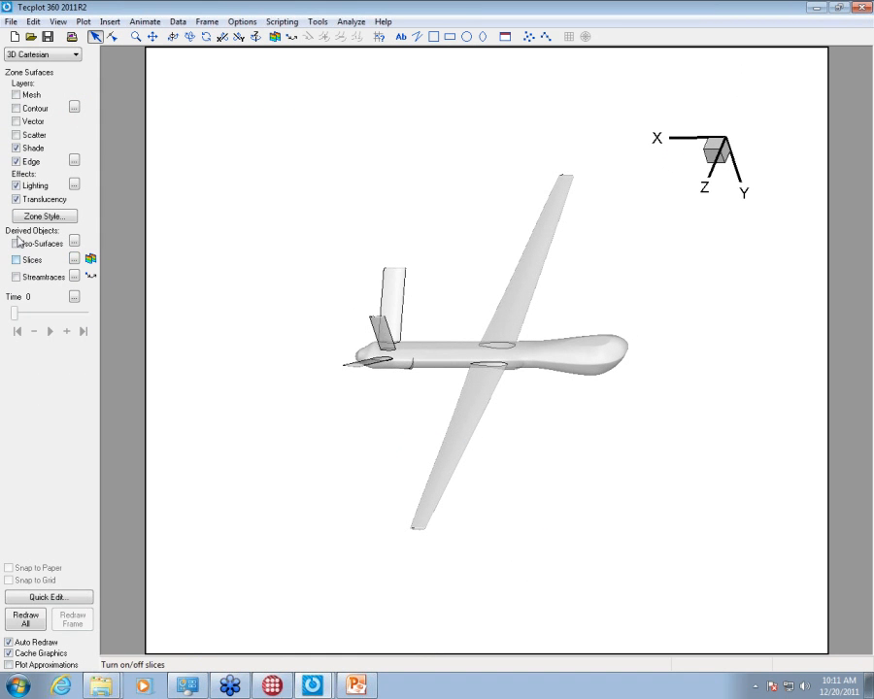
pyautogui.click(15, 199)
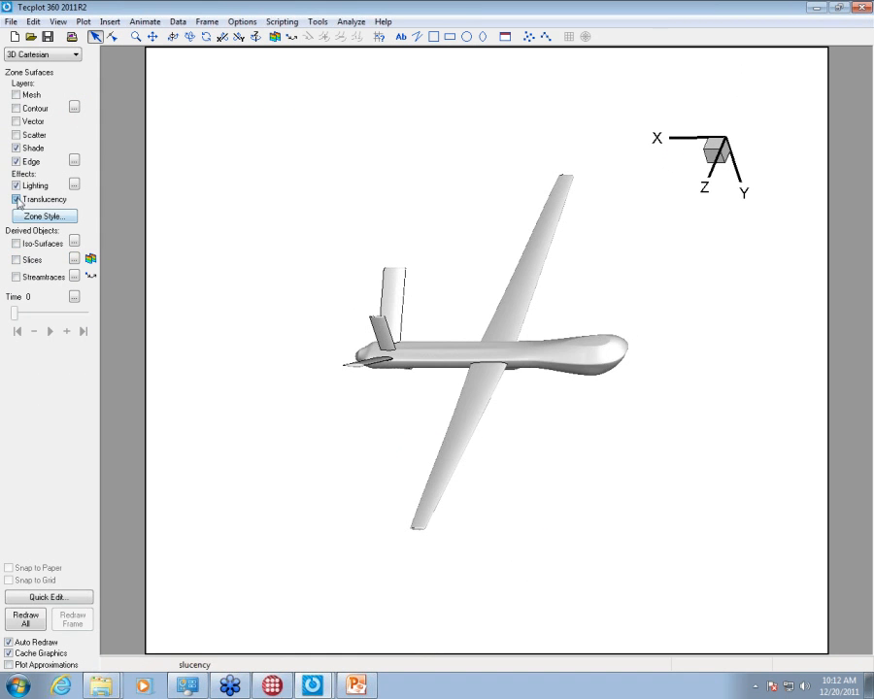
pyautogui.click(34, 109)
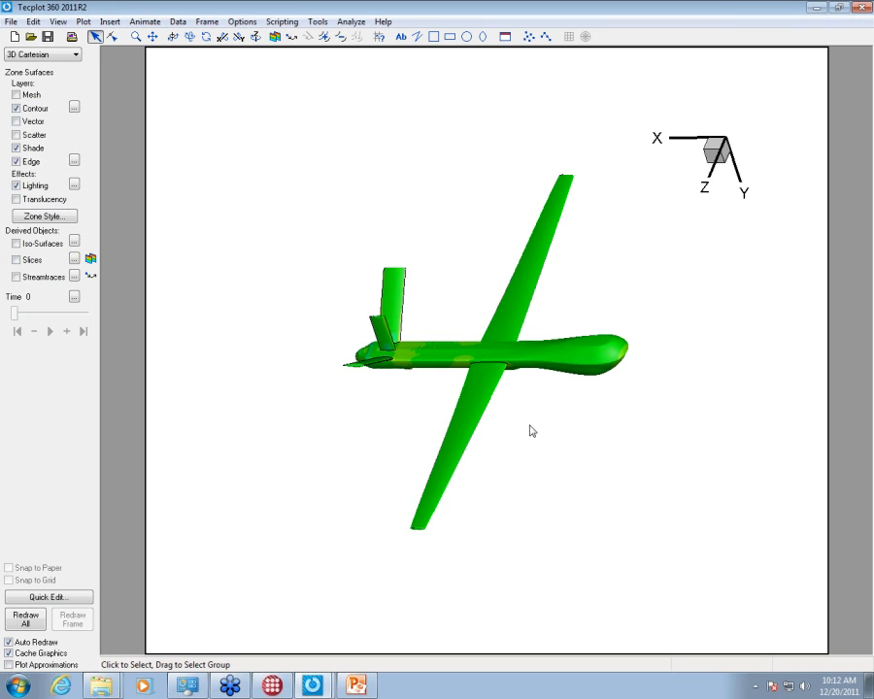
# Step: Add a slice through the UAV plot and place it so that it cuts across one wing partway along its span
pyautogui.moveTo(529, 429); pyautogui.dragTo(454, 374)
pyautogui.scroll(5, 514, 564)
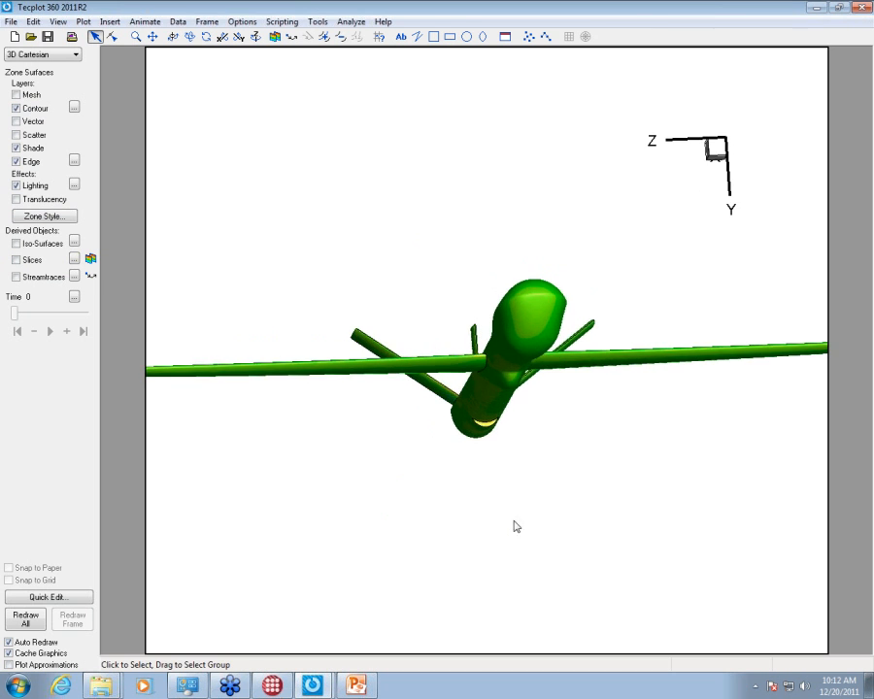
pyautogui.moveTo(515, 521); pyautogui.dragTo(564, 439)
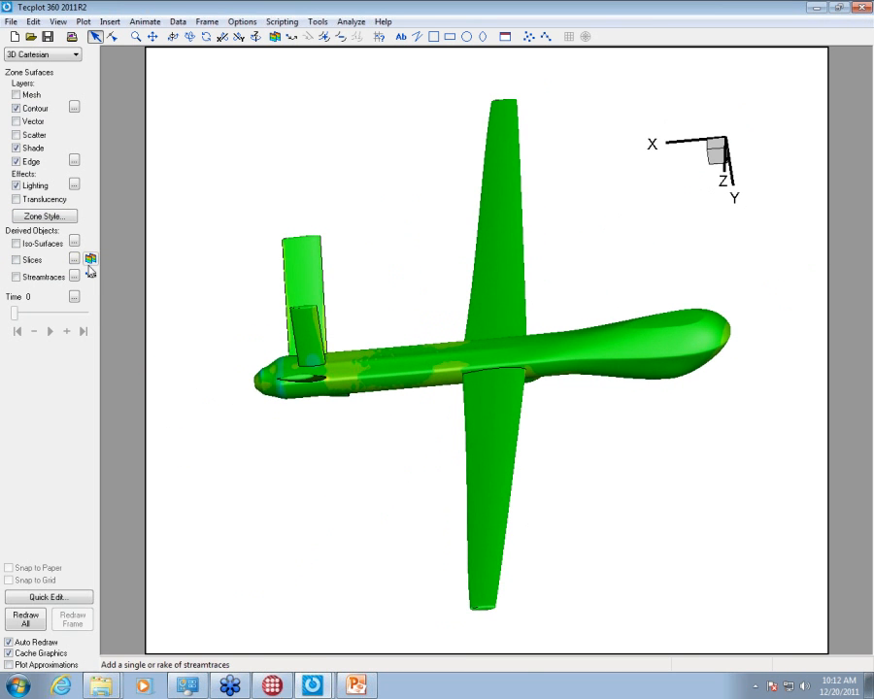
pyautogui.click(91, 259)
pyautogui.click(497, 230)
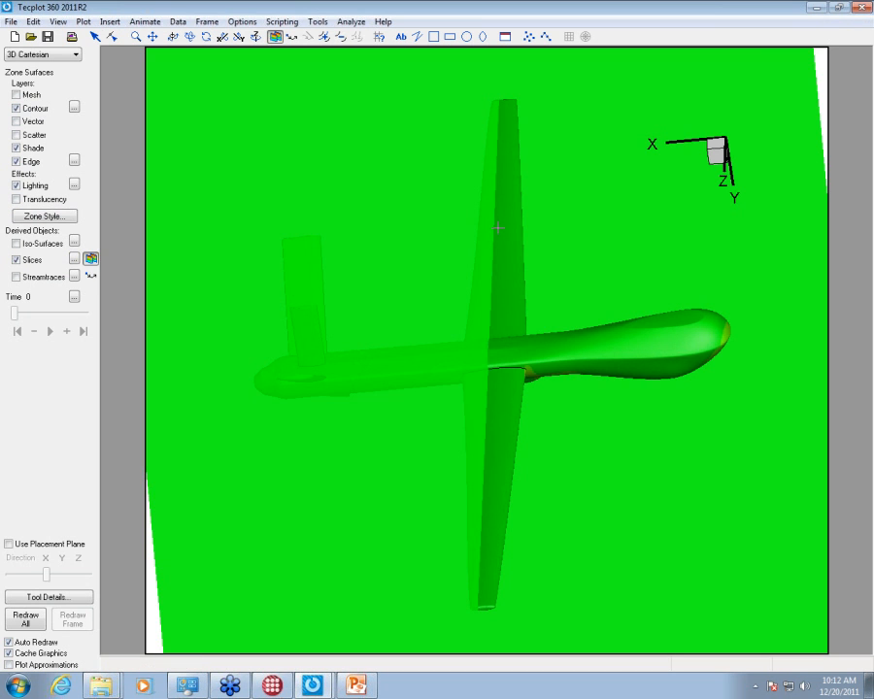
pyautogui.moveTo(497, 219); pyautogui.dragTo(514, 261)
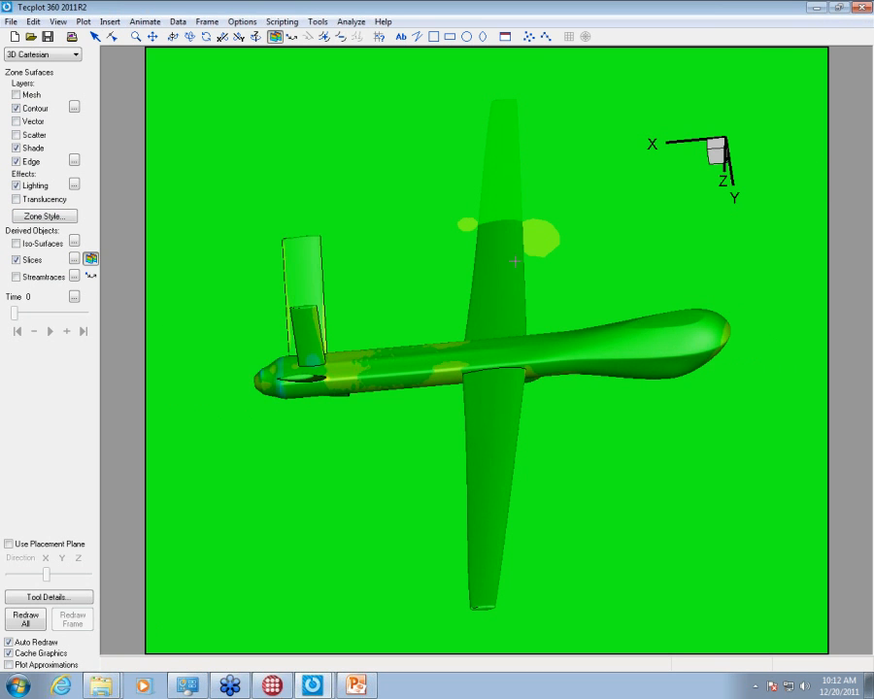
# Step: Add a rake of streamtraces just ahead of the sliced wing, using X, Y and Z Velocity as the vector variables
pyautogui.moveTo(524, 304); pyautogui.dragTo(418, 253)
pyautogui.click(90, 275)
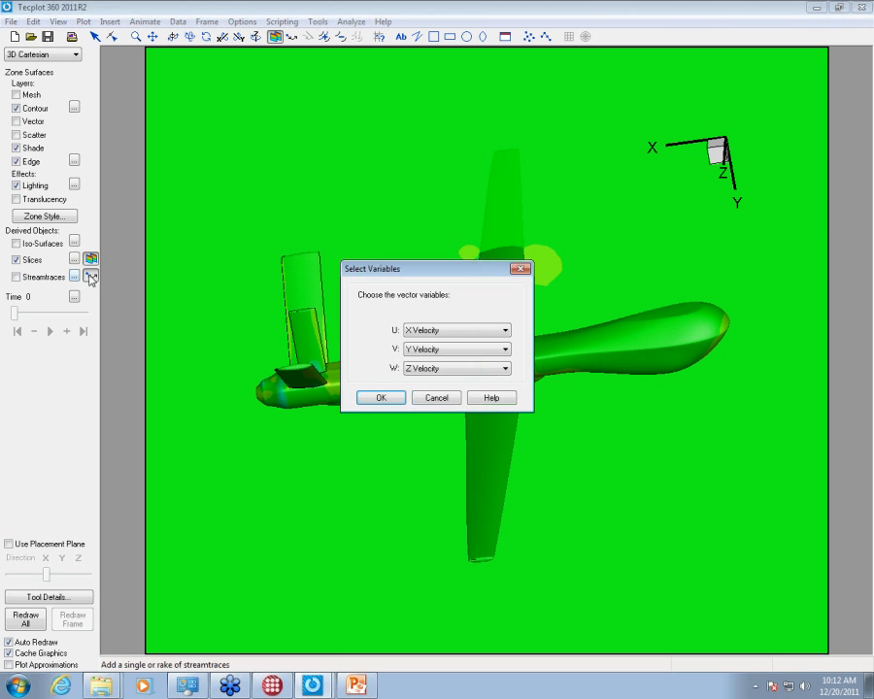
pyautogui.click(374, 397)
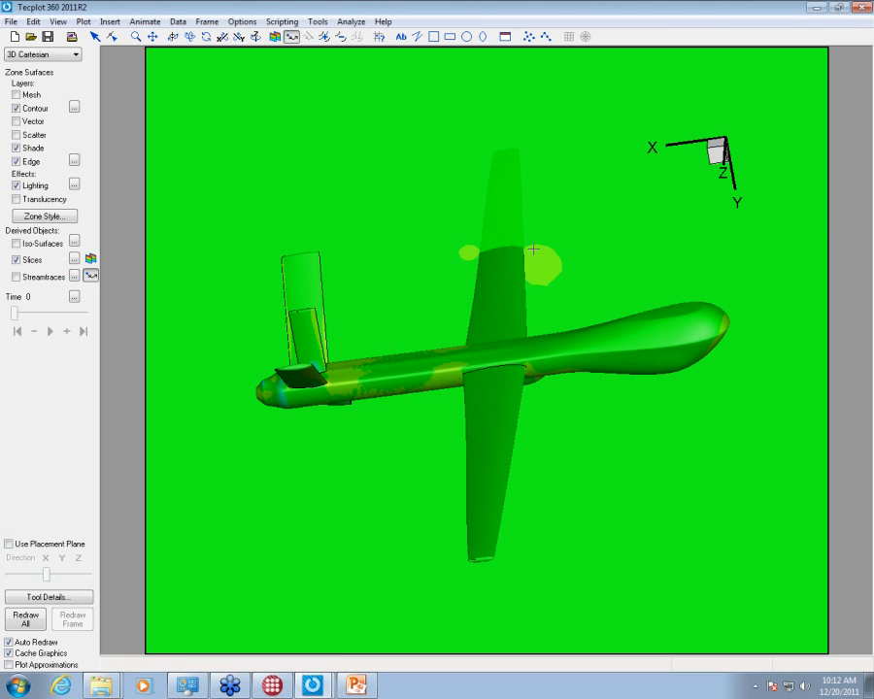
pyautogui.moveTo(531, 247); pyautogui.dragTo(549, 283)
pyautogui.moveTo(574, 244); pyautogui.dragTo(576, 305)
pyautogui.scroll(3, 576, 359)
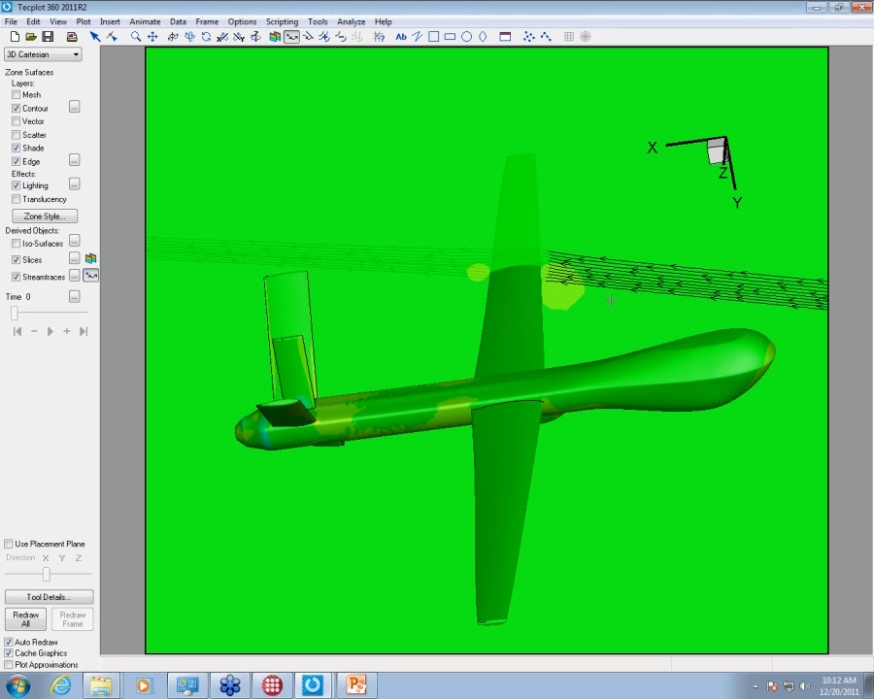
# Step: Save the layout as test1 in the UAV rerun folder, in the Linked Data (*.lay) format
pyautogui.click(11, 21)
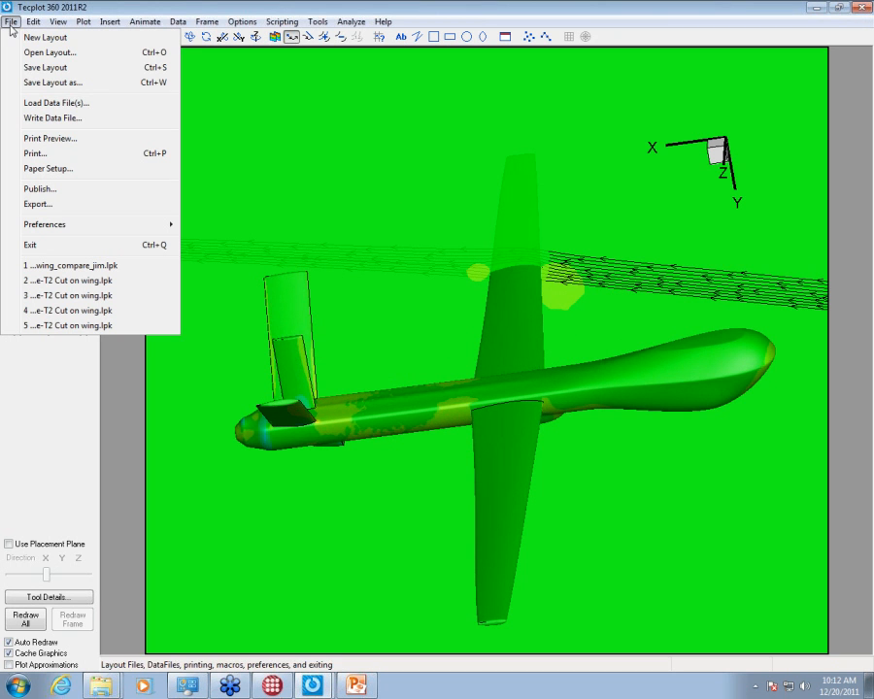
pyautogui.click(85, 68)
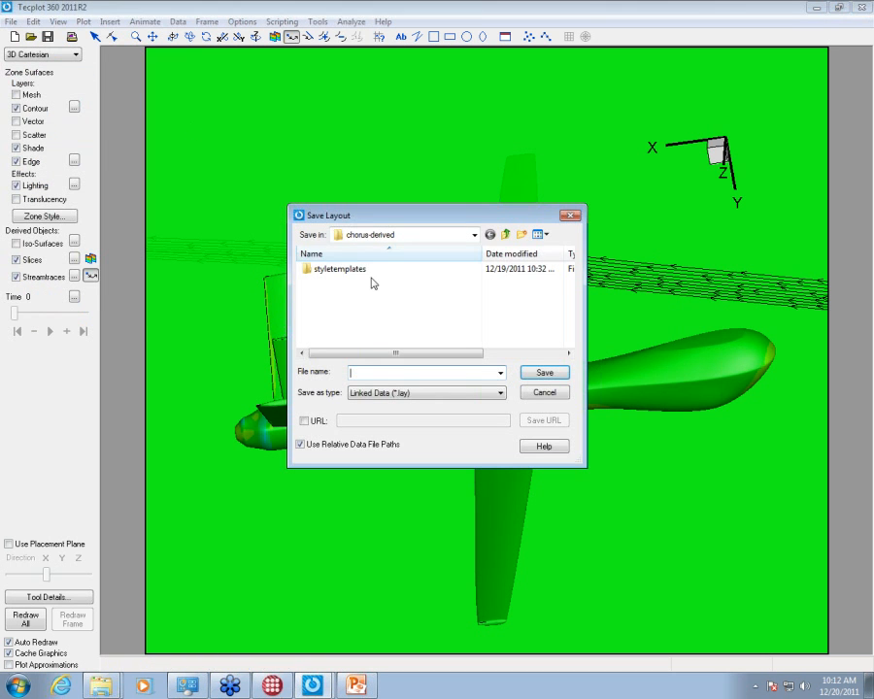
pyautogui.click(411, 235)
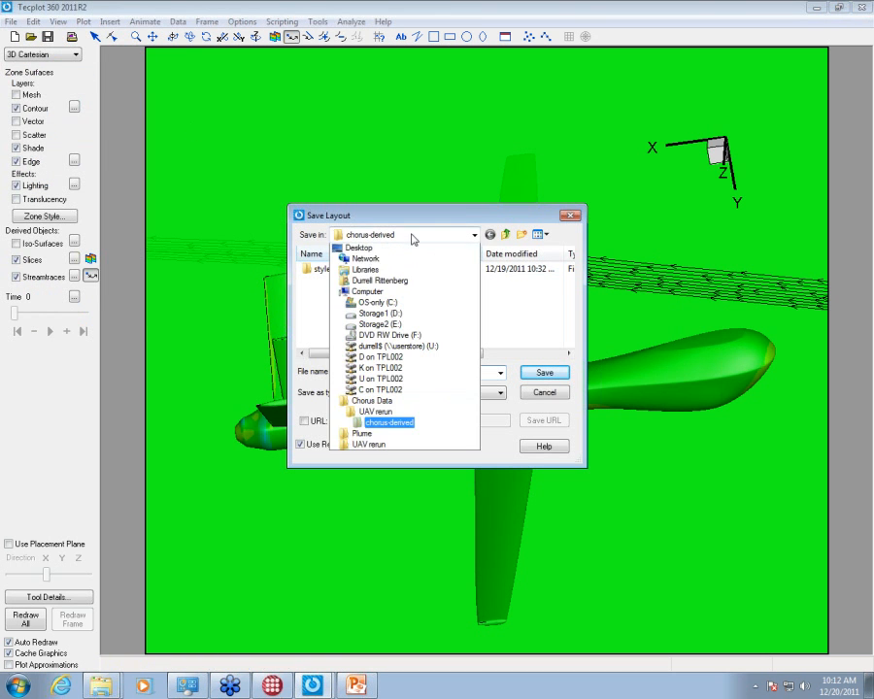
pyautogui.click(367, 457)
pyautogui.click(425, 373)
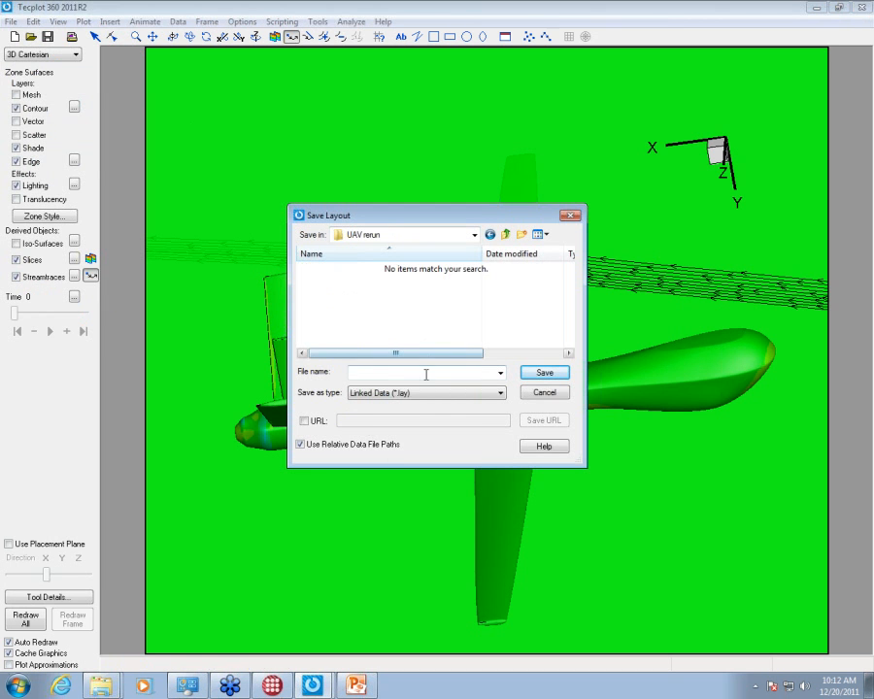
pyautogui.write('test')
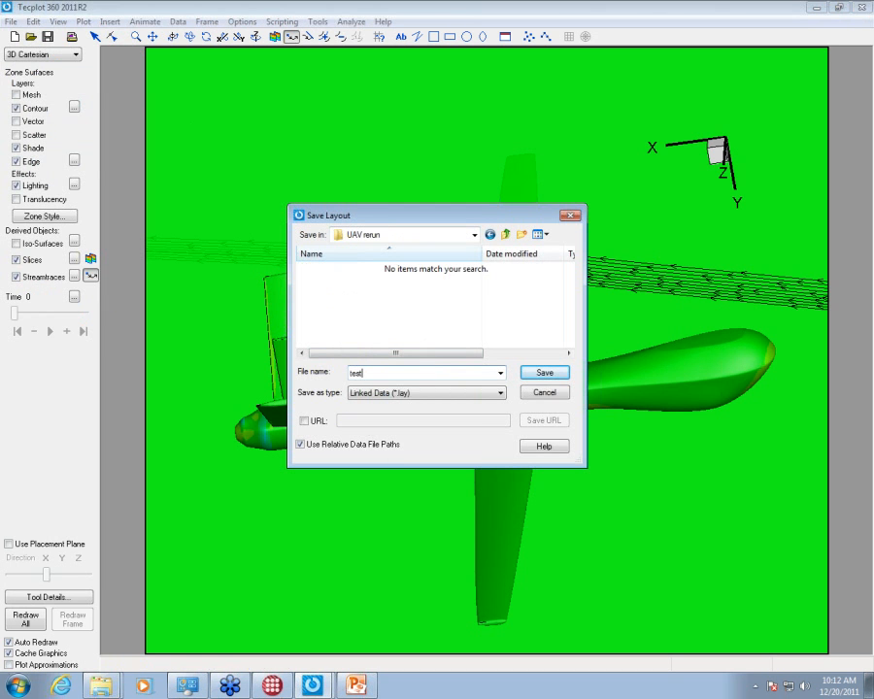
pyautogui.write('1')
pyautogui.click(547, 372)
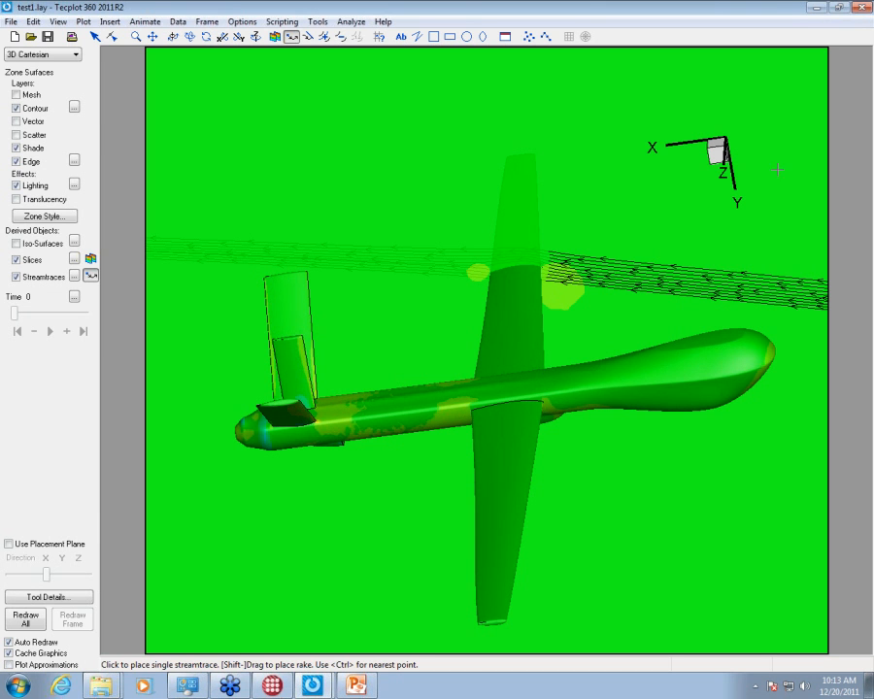
# Step: Restore the Tecplot 360 window to a smaller size and close the program
pyautogui.doubleClick(542, 6)
pyautogui.moveTo(703, 25); pyautogui.dragTo(684, 37)
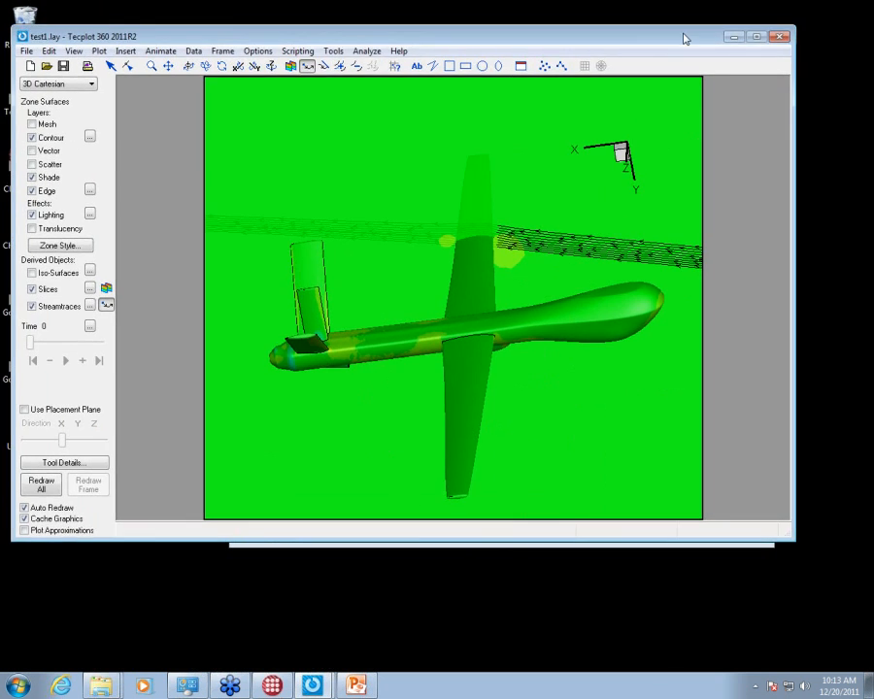
pyautogui.click(781, 38)
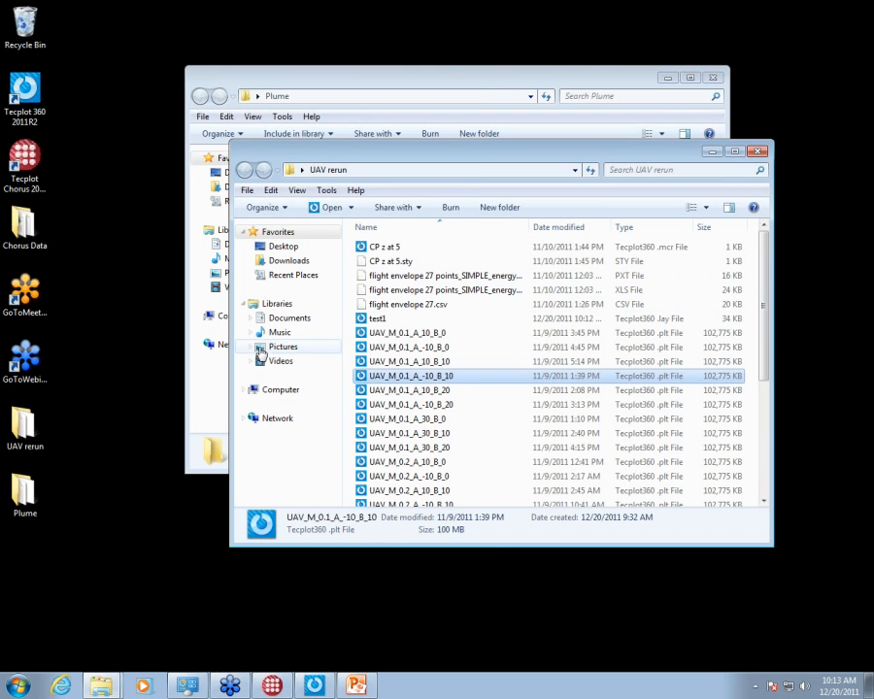
# Step: Start a fresh, maximized Tecplot Chorus window and close the earlier Plume Migration Study session, discarding its changes
pyautogui.doubleClick(25, 156)
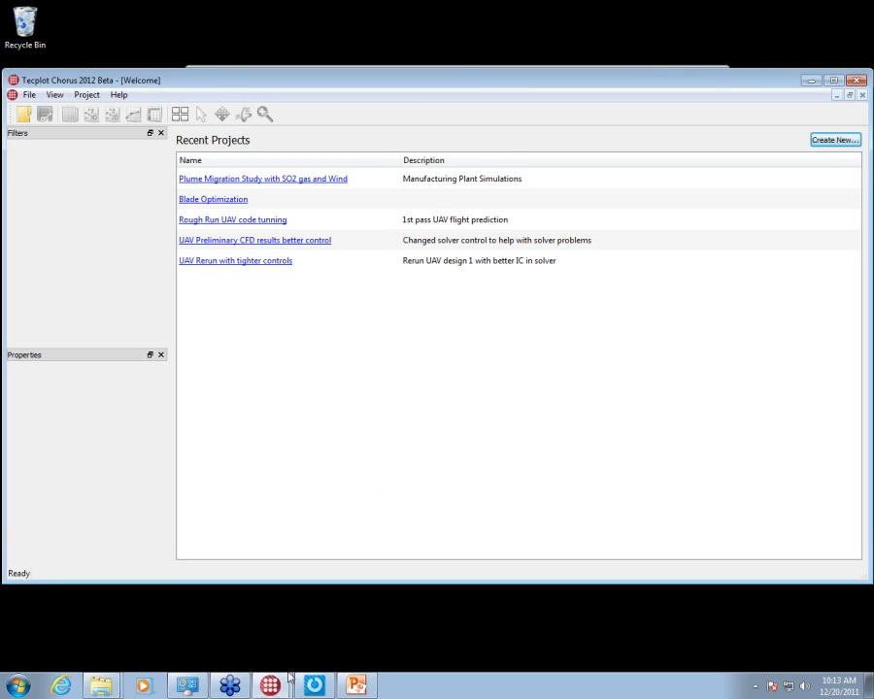
pyautogui.click(272, 686)
pyautogui.click(321, 633)
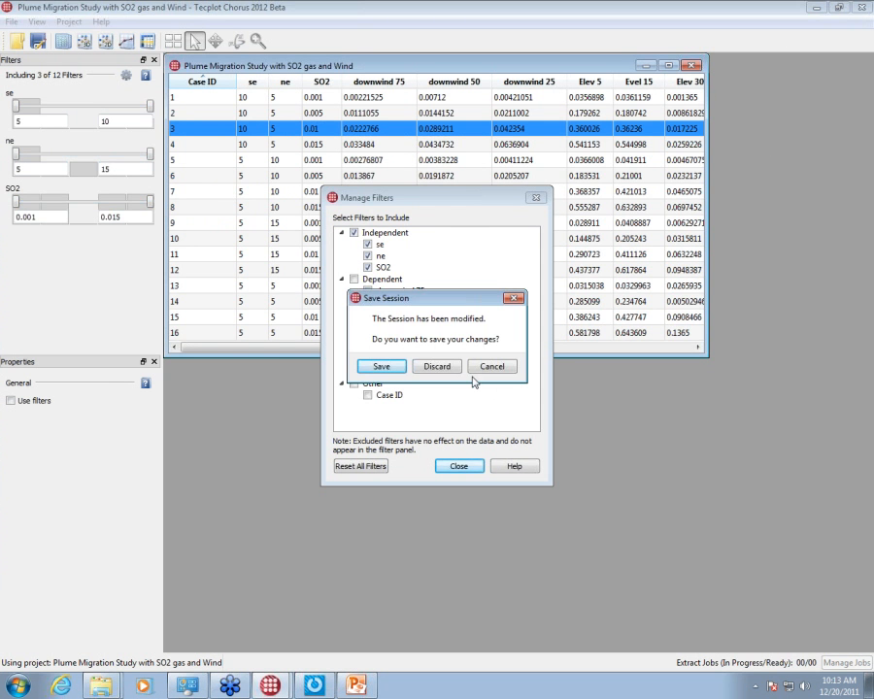
pyautogui.click(437, 367)
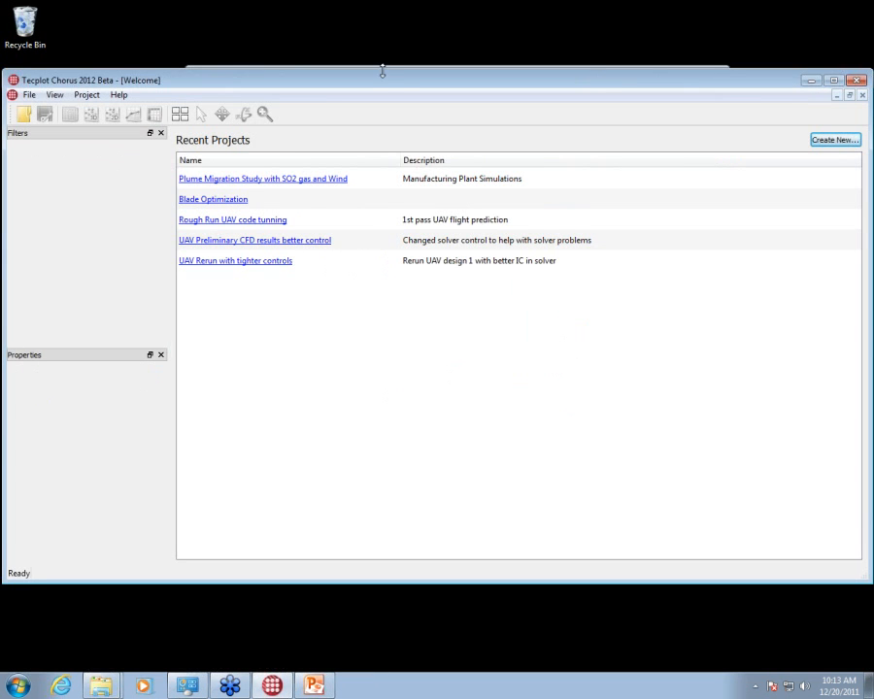
pyautogui.moveTo(385, 79); pyautogui.dragTo(392, 0)
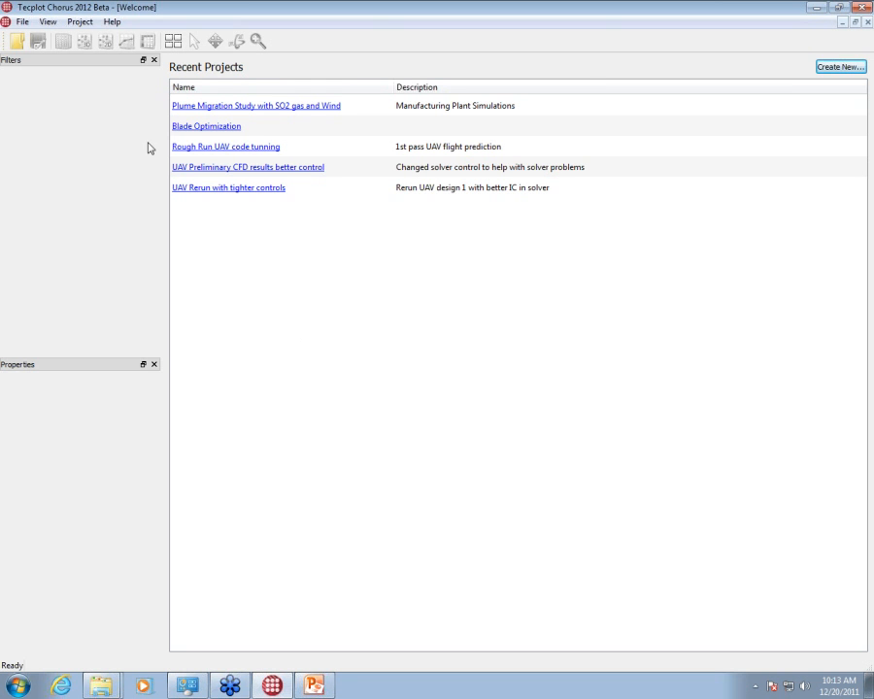
# Step: Start a new project stored in a new SQLite database named MyChorusProjects2 on the Desktop
pyautogui.click(22, 22)
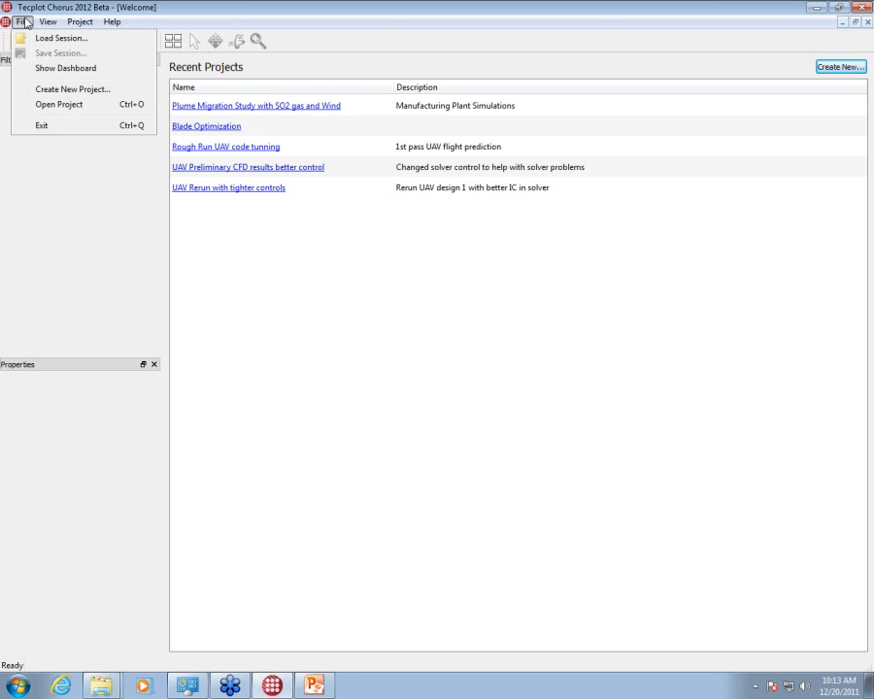
pyautogui.click(60, 89)
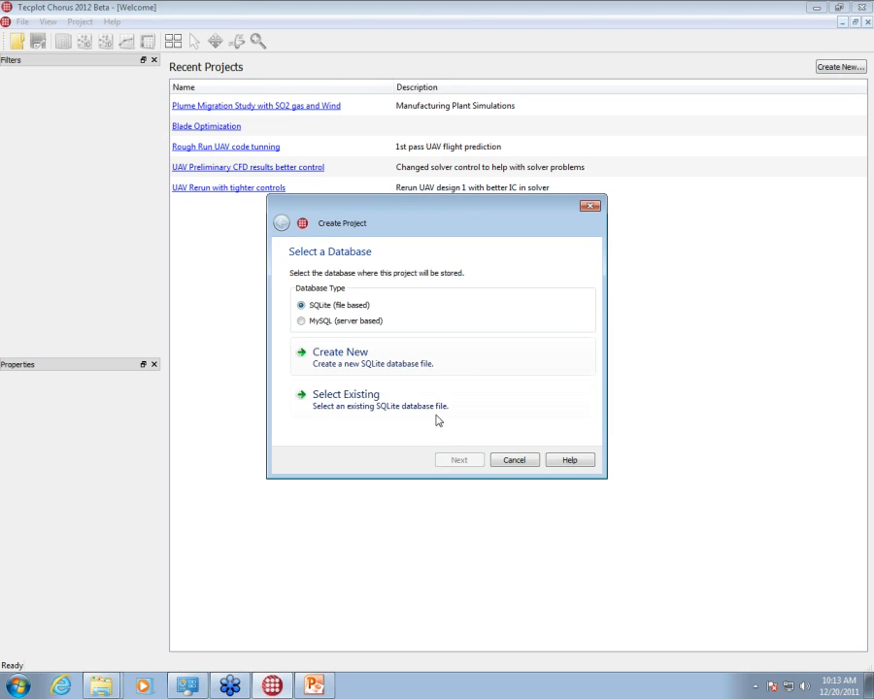
pyautogui.click(365, 364)
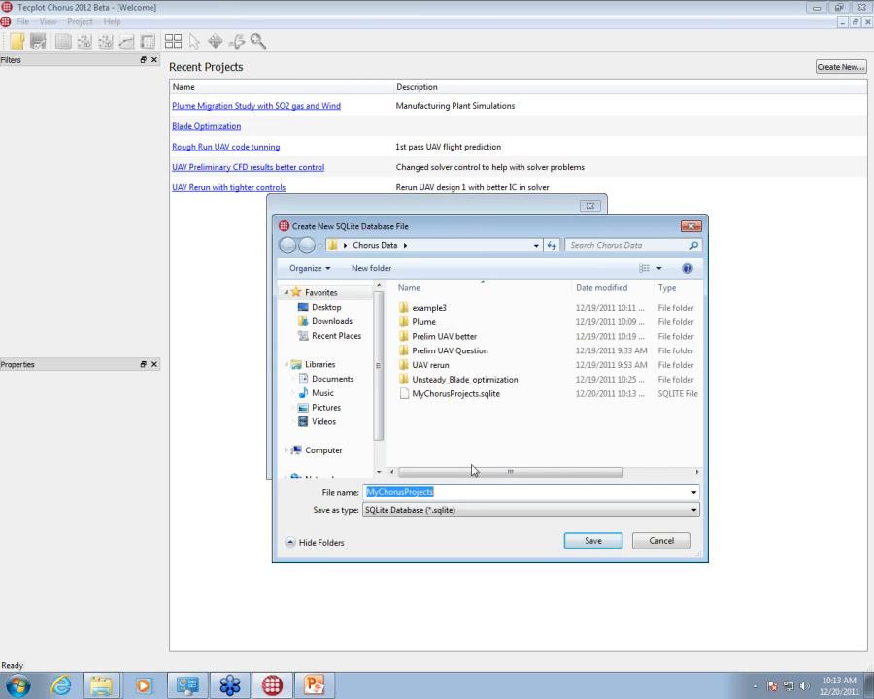
pyautogui.click(327, 308)
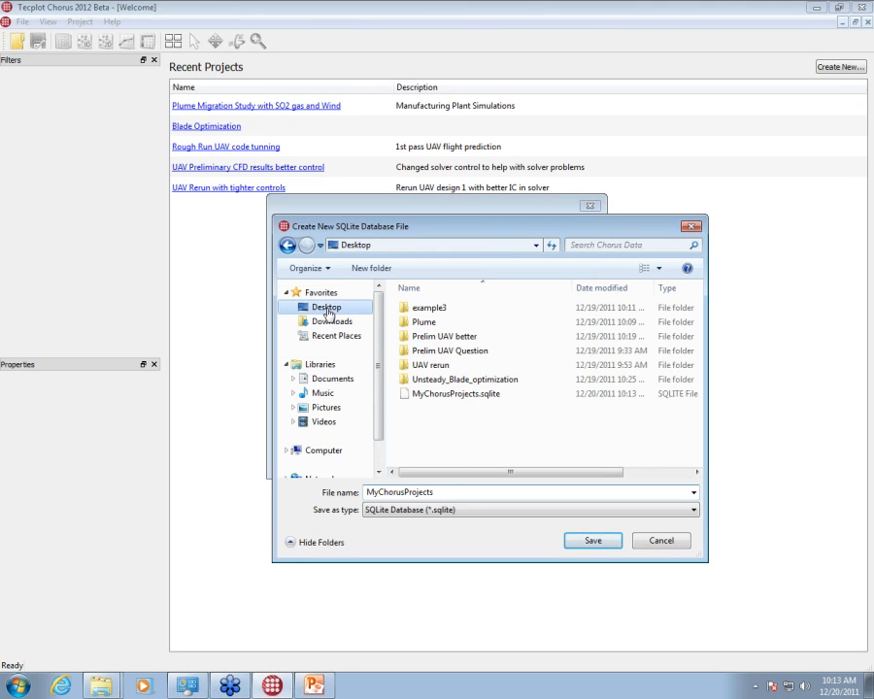
pyautogui.click(476, 489)
pyautogui.write('2')
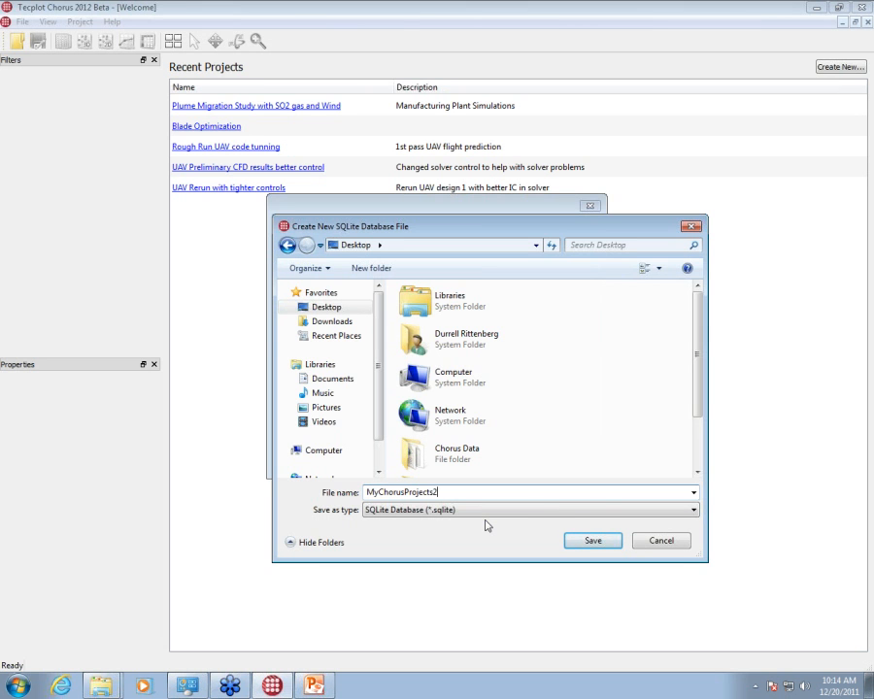
pyautogui.click(595, 543)
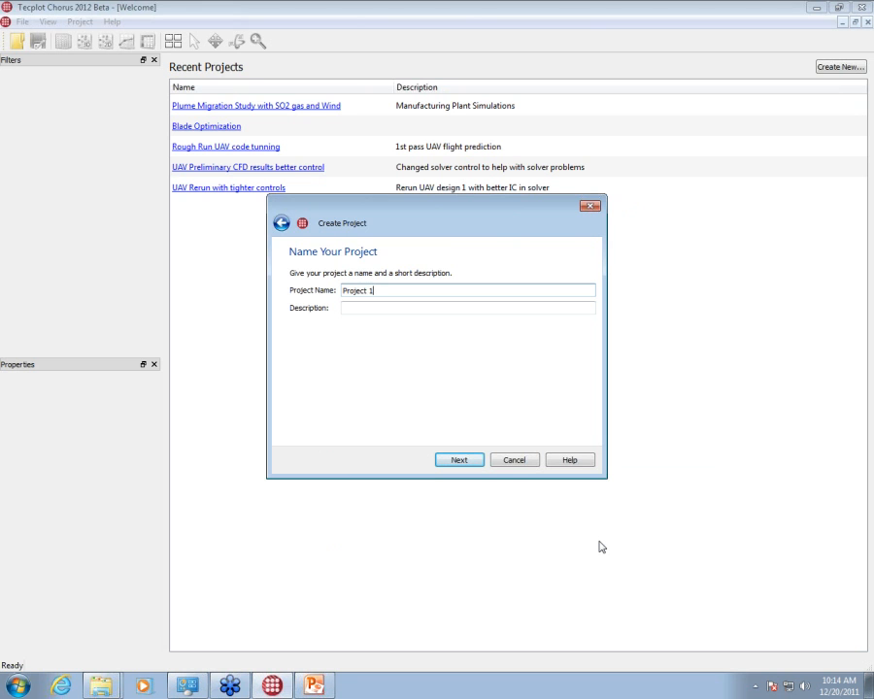
# Step: Name the project "UAV test case 1 with 2nd DW" and describe it as "Fluent 12.2"
pyautogui.hotkey('shift', 'Left')
pyautogui.hotkey('shift', 'Left')
pyautogui.hotkey('shift', 'Left')
pyautogui.hotkey('shift', 'Left')
pyautogui.hotkey('shift', 'Left')
pyautogui.hotkey('shift', 'Left')
pyautogui.hotkey('shift', 'Left')
pyautogui.hotkey('shift', 'Left')
pyautogui.hotkey('shift', 'Left')
pyautogui.write('UAV')
pyautogui.write(' test case')
pyautogui.write('DWE')
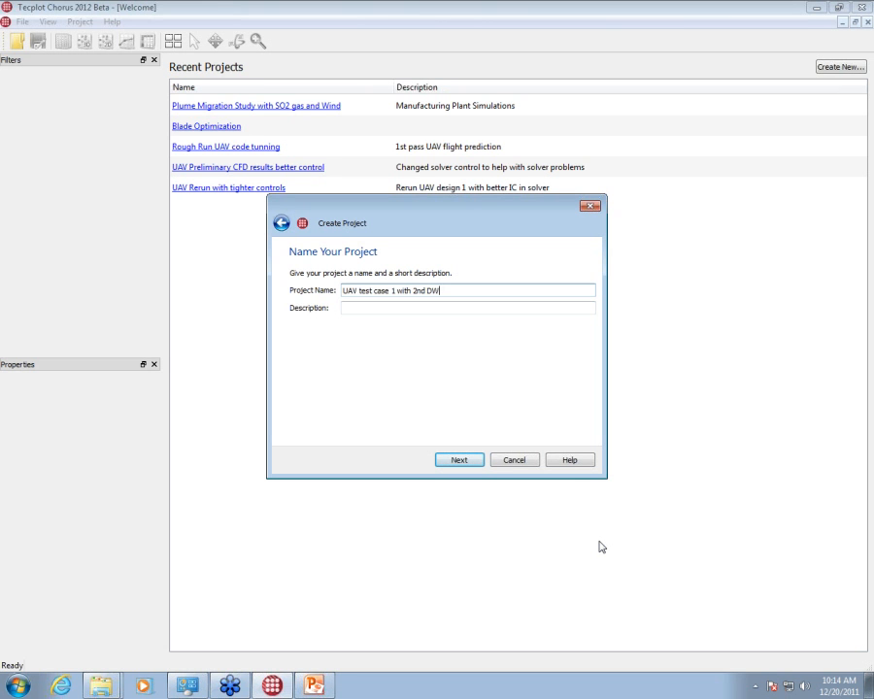
pyautogui.press('Tab')
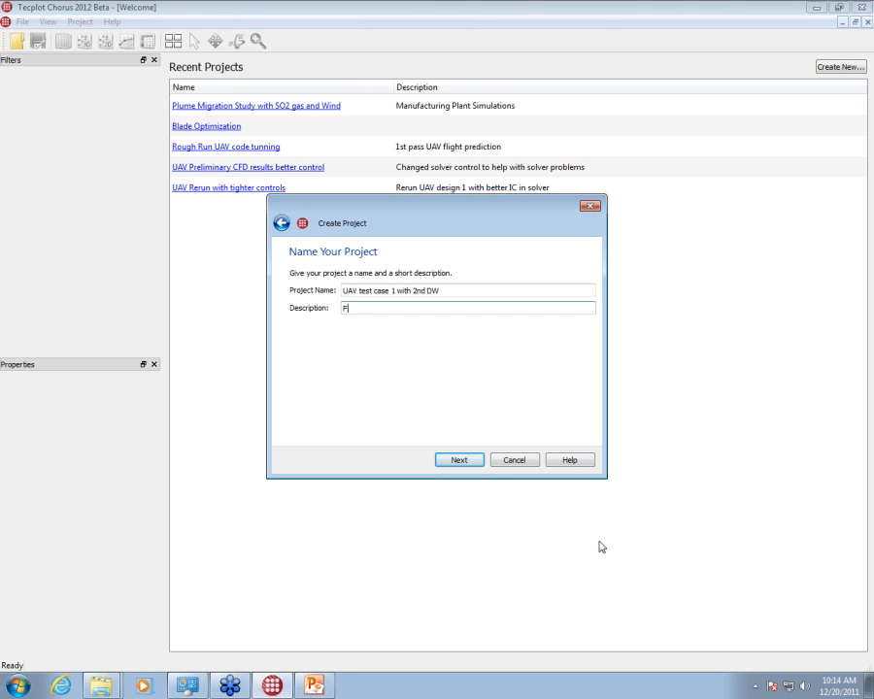
pyautogui.write('Fluent 12.2')
pyautogui.click(476, 462)
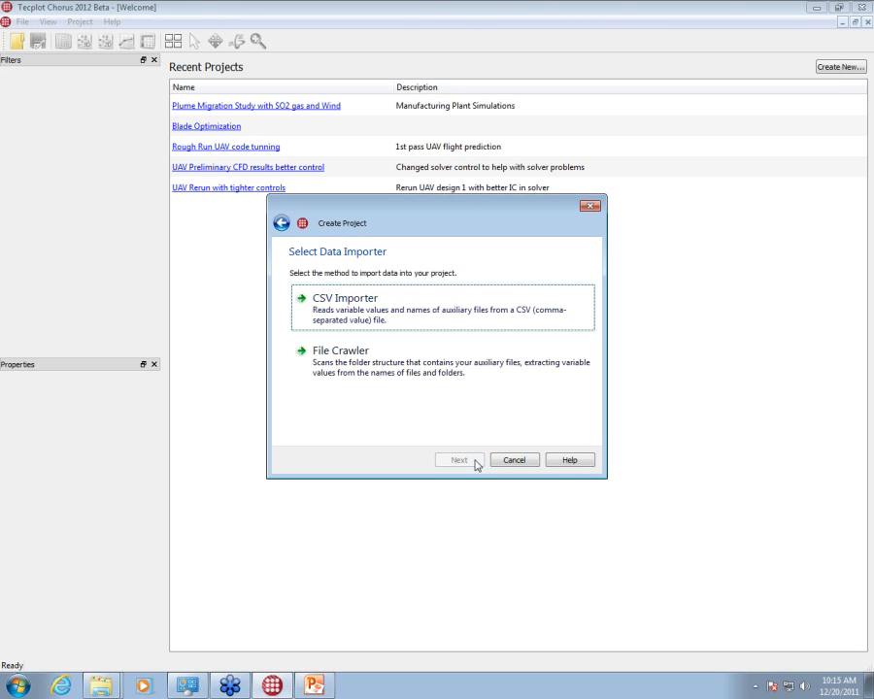
# Step: Choose the File Crawler as data importer and set the Desktop folder UAV rerun as the root folder
pyautogui.click(380, 353)
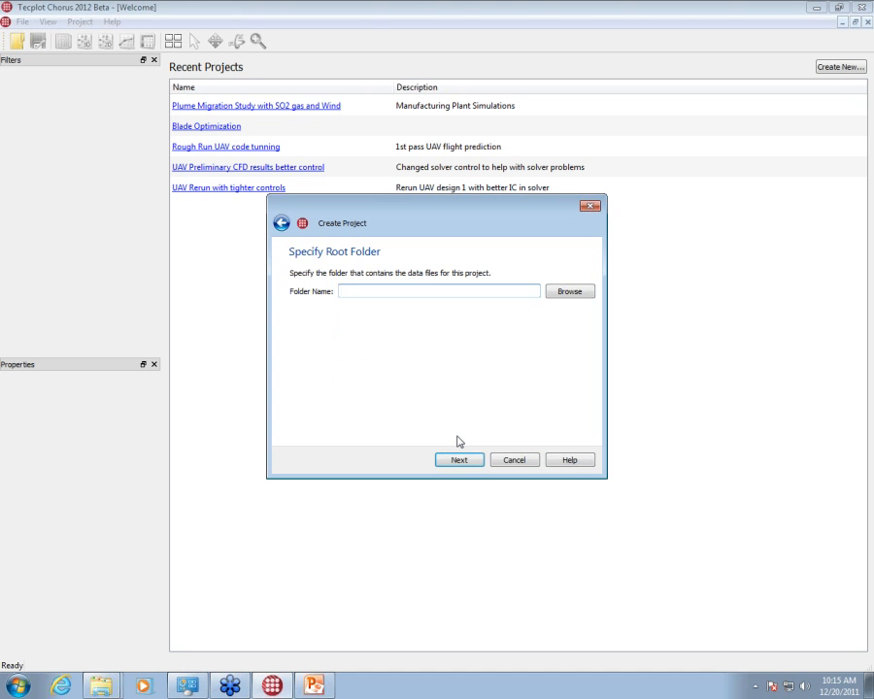
pyautogui.click(567, 293)
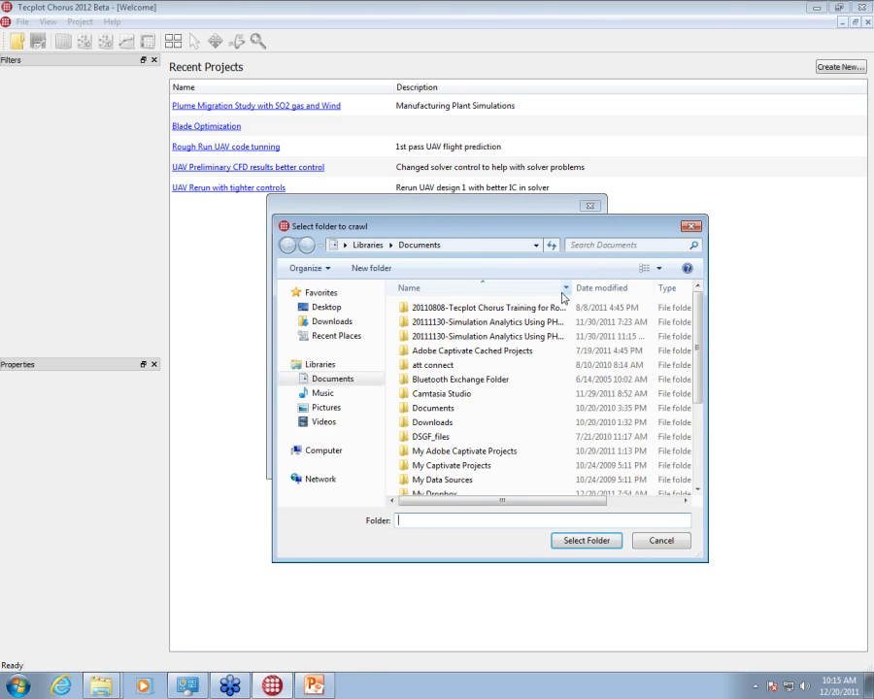
pyautogui.click(316, 324)
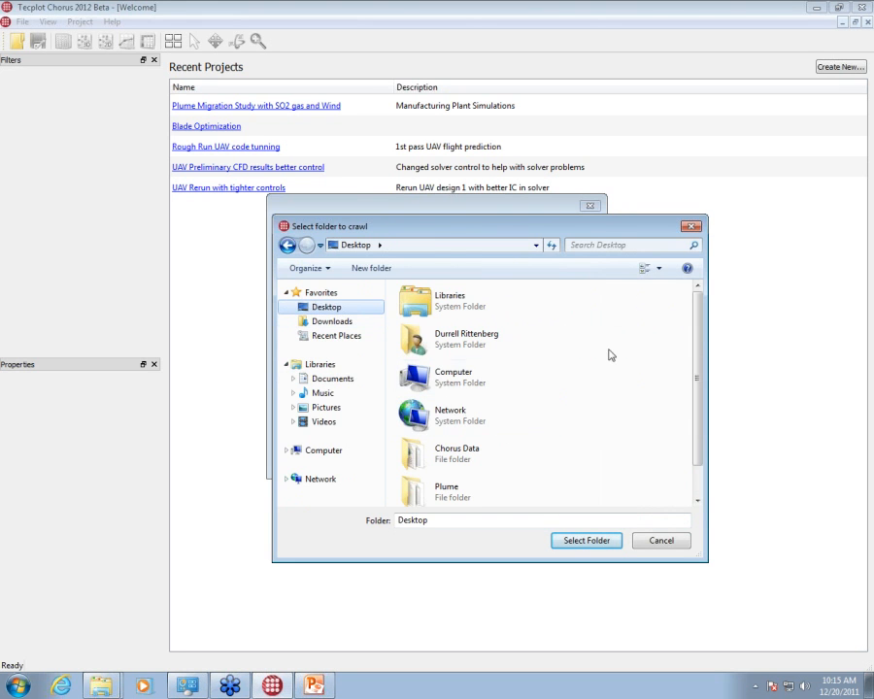
pyautogui.moveTo(698, 340); pyautogui.dragTo(694, 388)
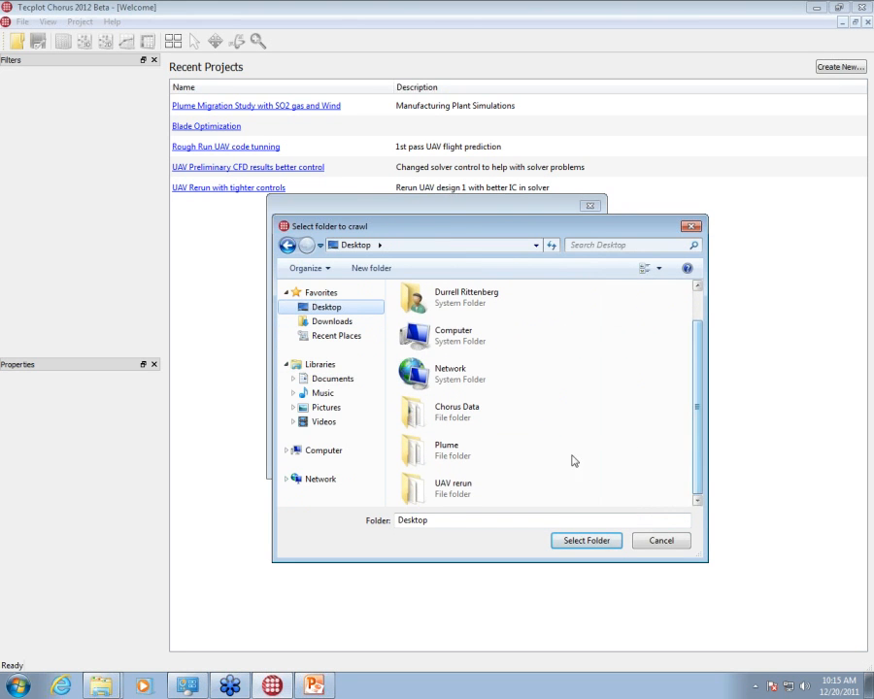
pyautogui.click(466, 488)
pyautogui.click(559, 540)
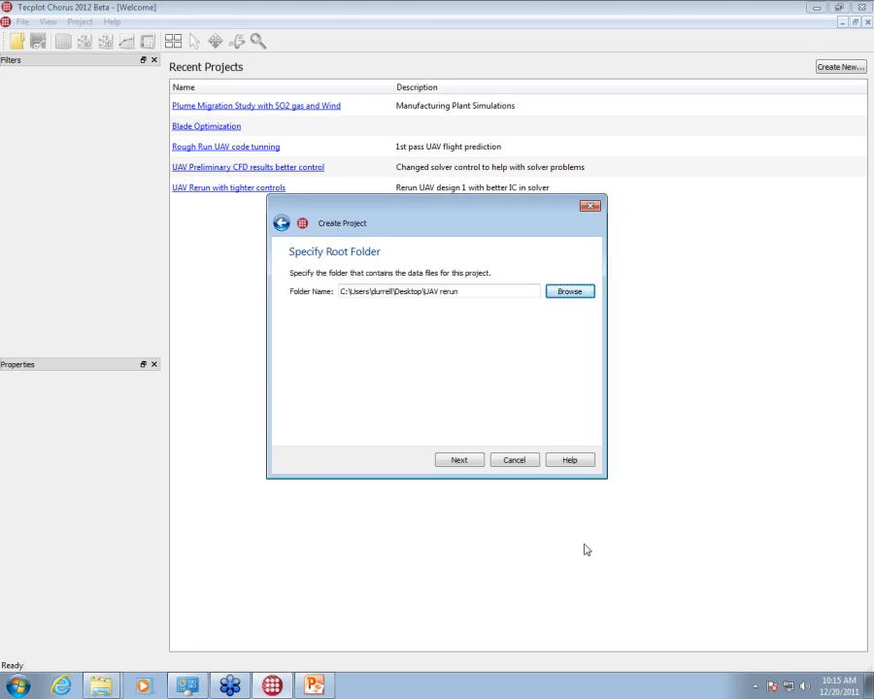
pyautogui.click(476, 461)
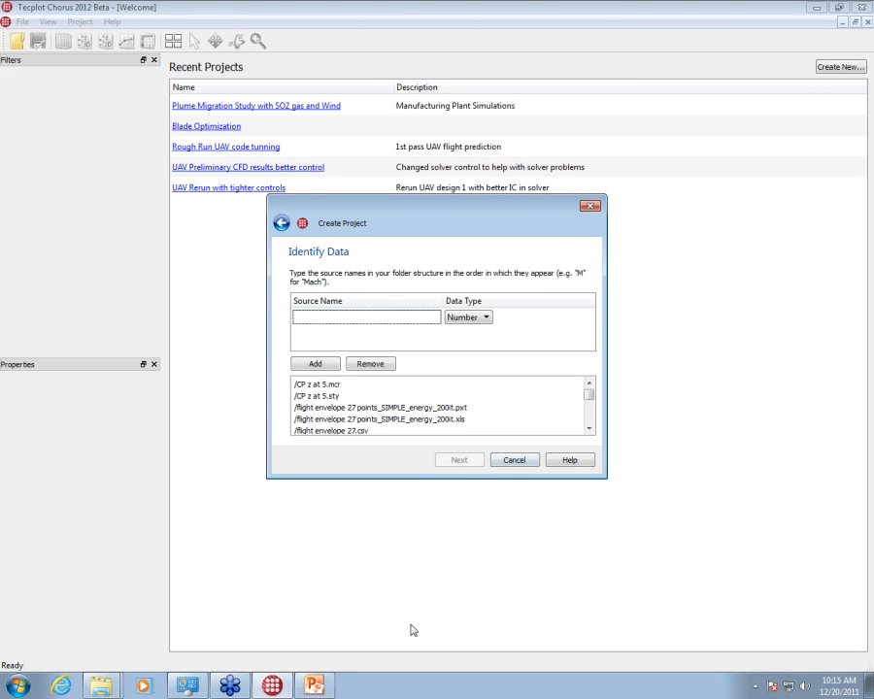
# Step: Examine the file names in the UAV rerun folder for their naming pattern, and return to the project setup
pyautogui.click(100, 690)
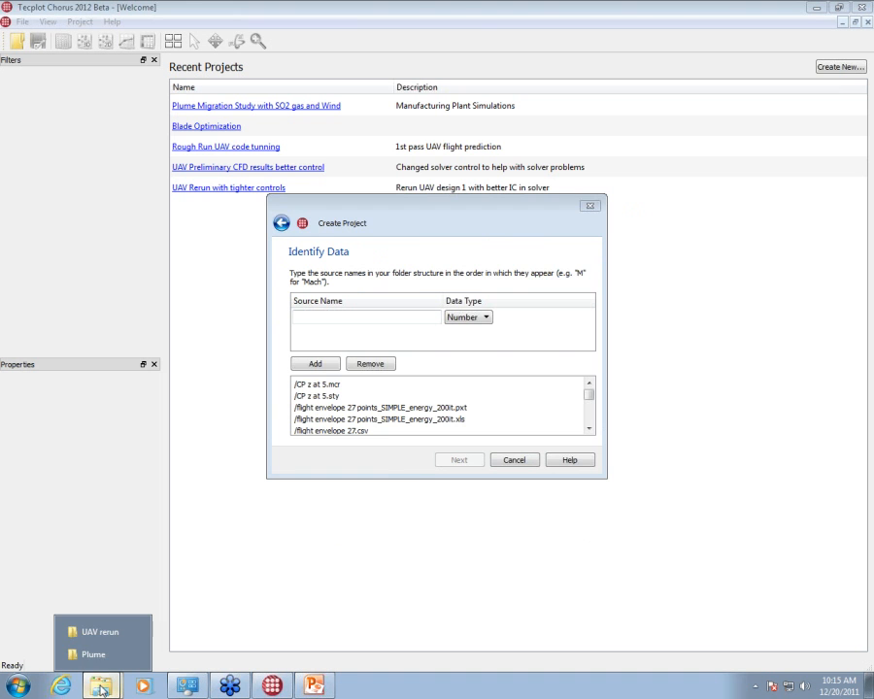
pyautogui.click(100, 632)
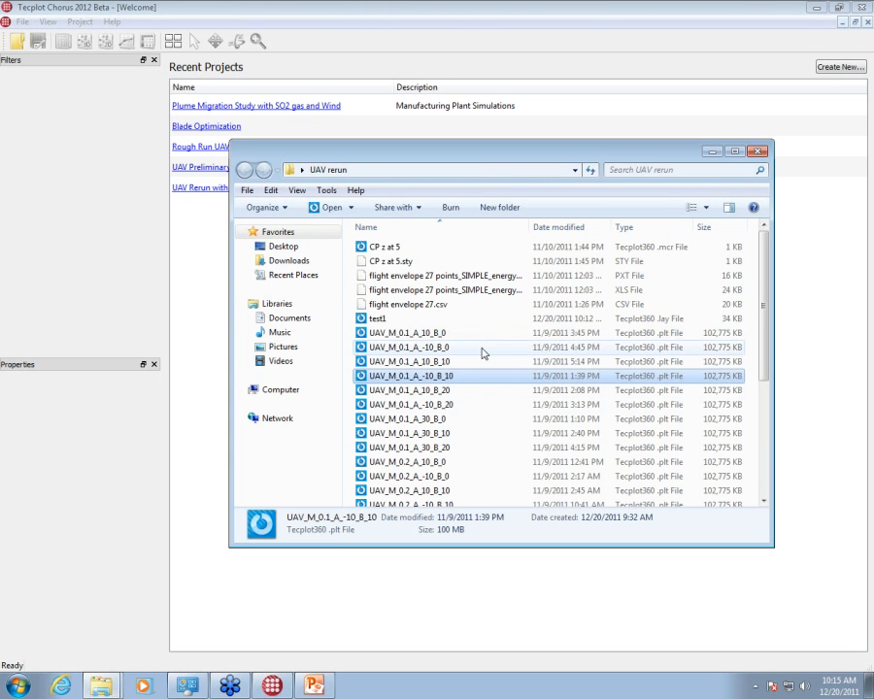
pyautogui.scroll(-1, 486, 337)
pyautogui.scroll(-4, 476, 379)
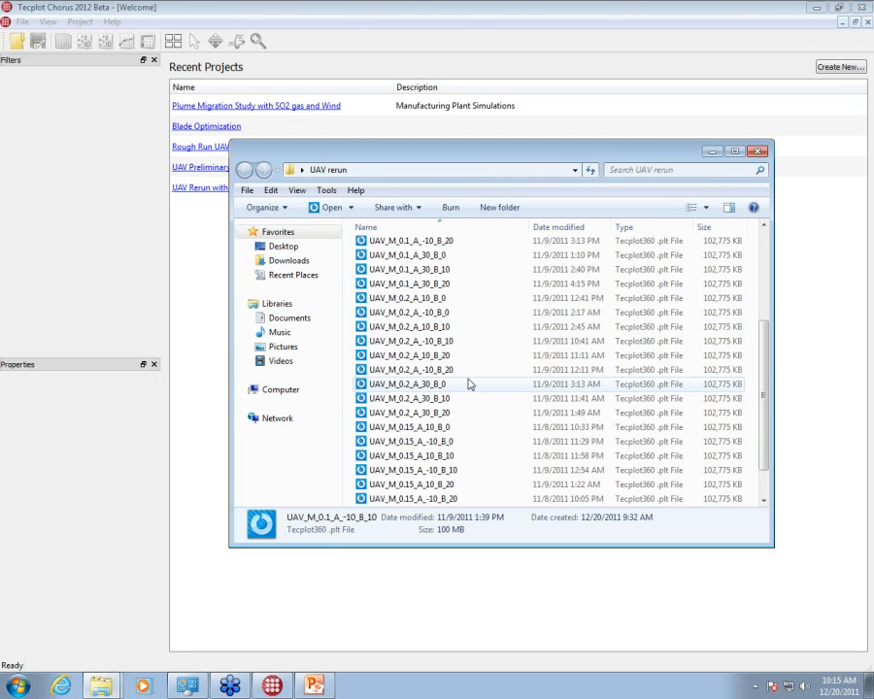
pyautogui.scroll(5, 444, 452)
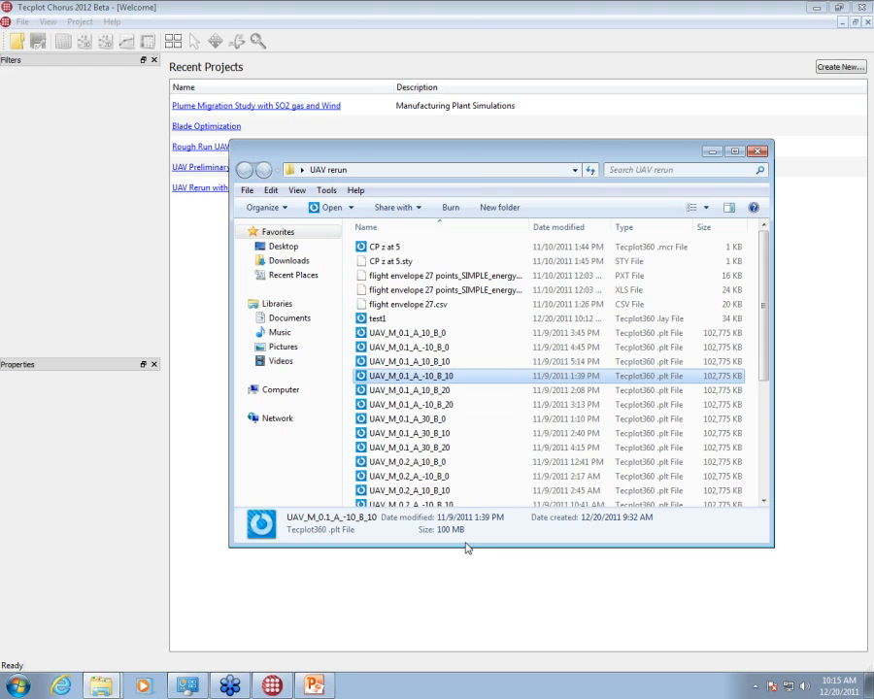
pyautogui.scroll(-3, 470, 384)
pyautogui.scroll(3, 463, 330)
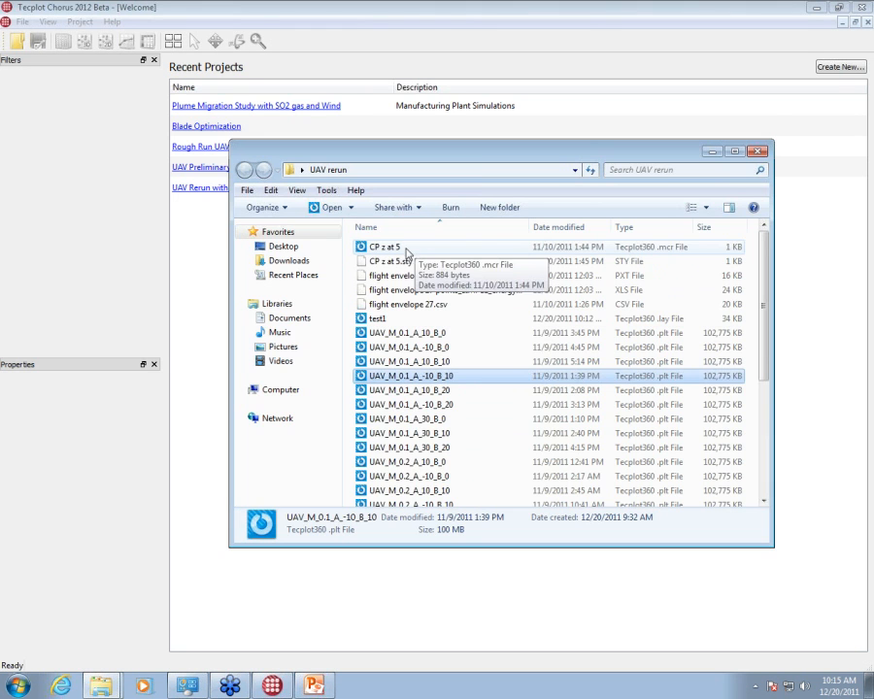
pyautogui.click(364, 632)
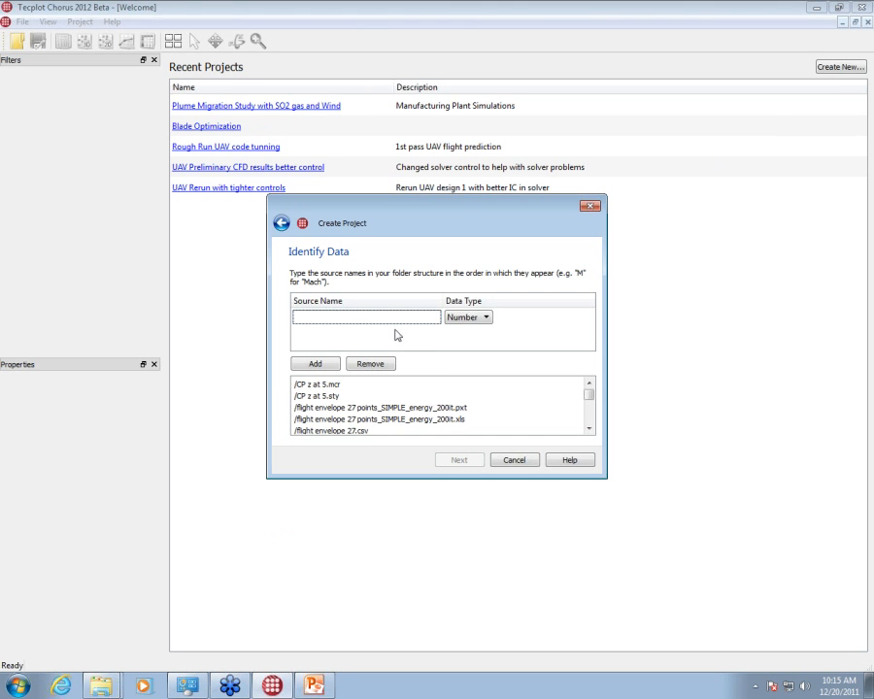
# Step: Identify M_, A_ and B_ as the source names for the data, each with the Number data type
pyautogui.moveTo(589, 398); pyautogui.dragTo(590, 409)
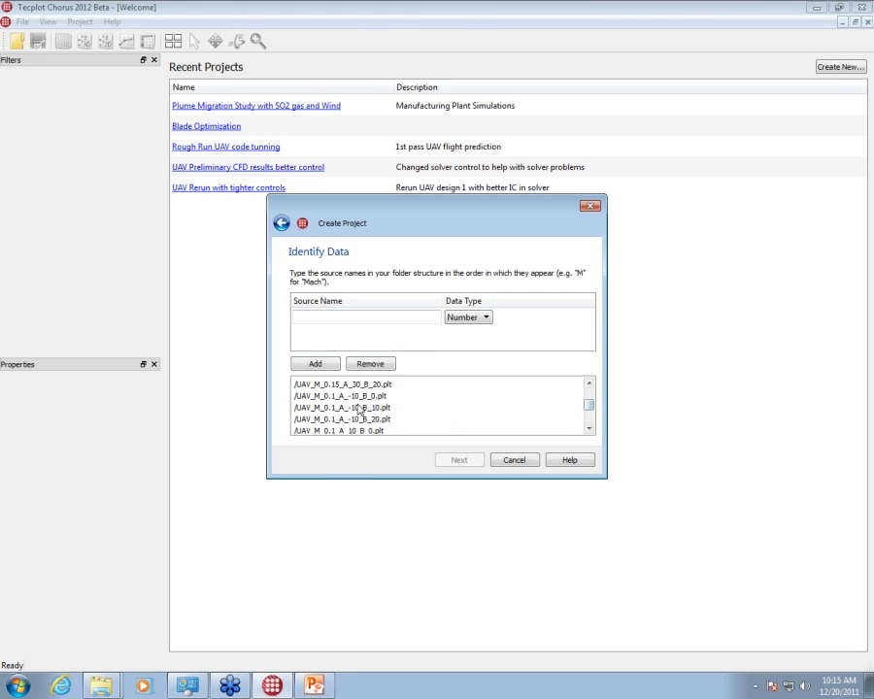
pyautogui.click(348, 319)
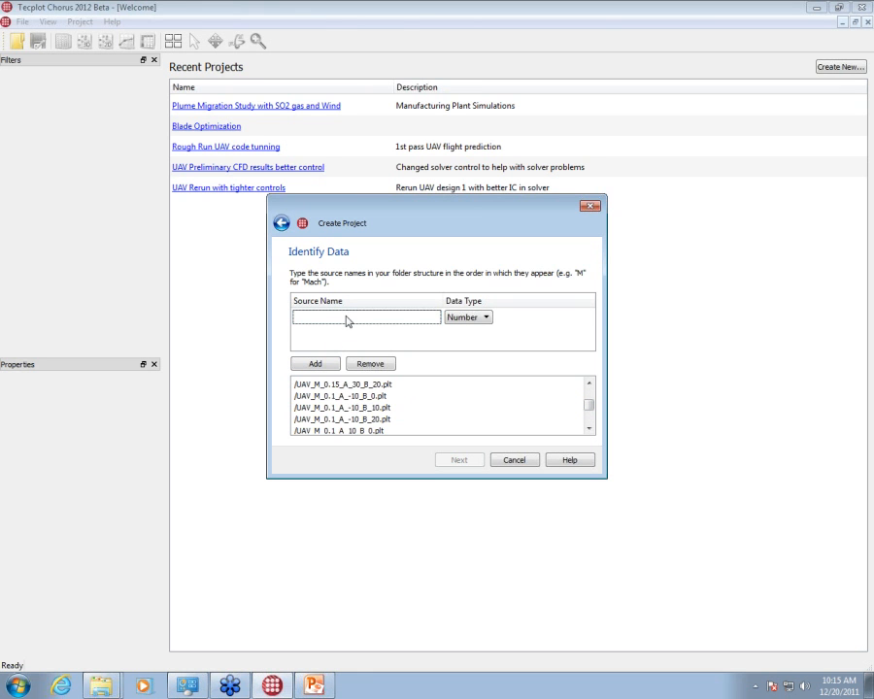
pyautogui.write('M_')
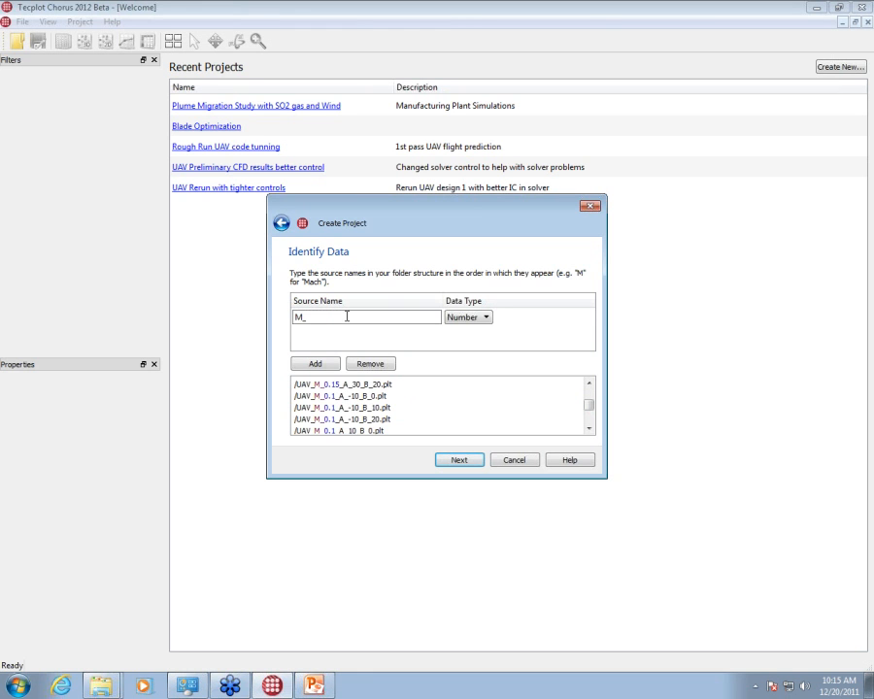
pyautogui.press('Return')
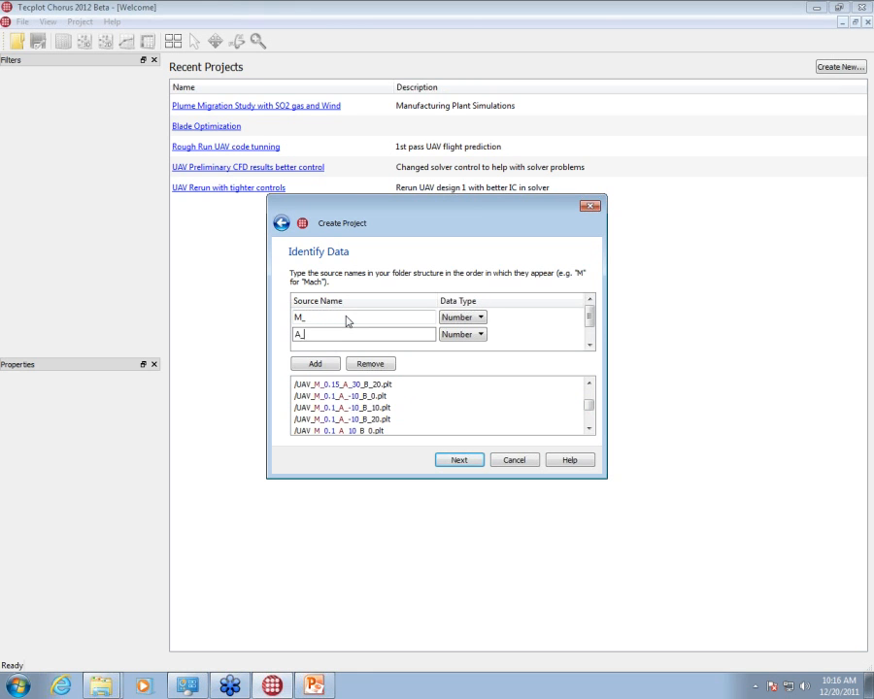
pyautogui.press('Return')
pyautogui.click(460, 461)
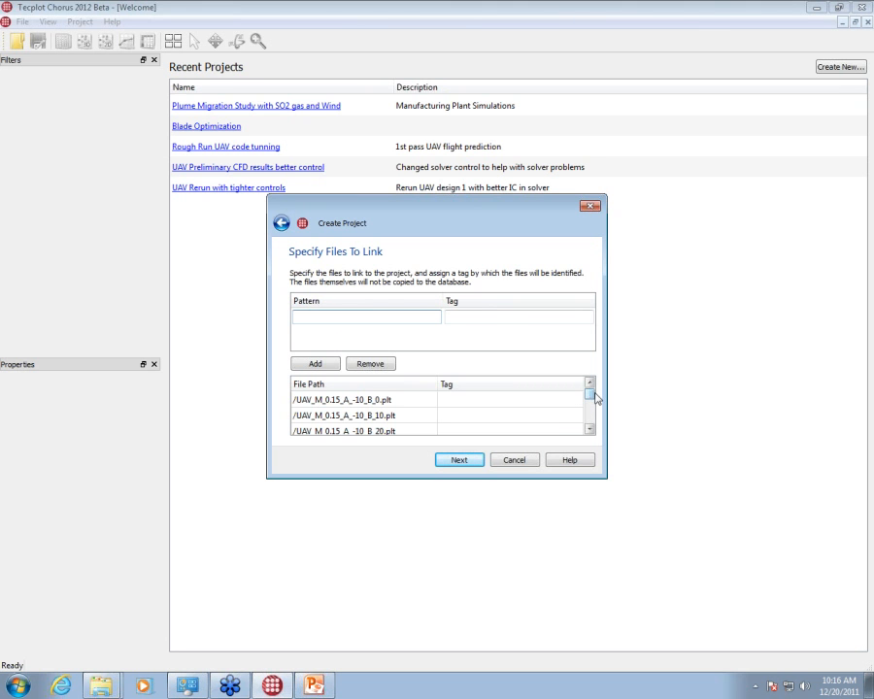
# Step: Link all files matching *.plt to the project with the tag "Raw data"
pyautogui.moveTo(592, 398)
pyautogui.mouseDown()
pyautogui.moveTo(592, 427)
pyautogui.moveTo(597, 391)
pyautogui.mouseUp()
pyautogui.click(342, 319)
pyautogui.write('*')
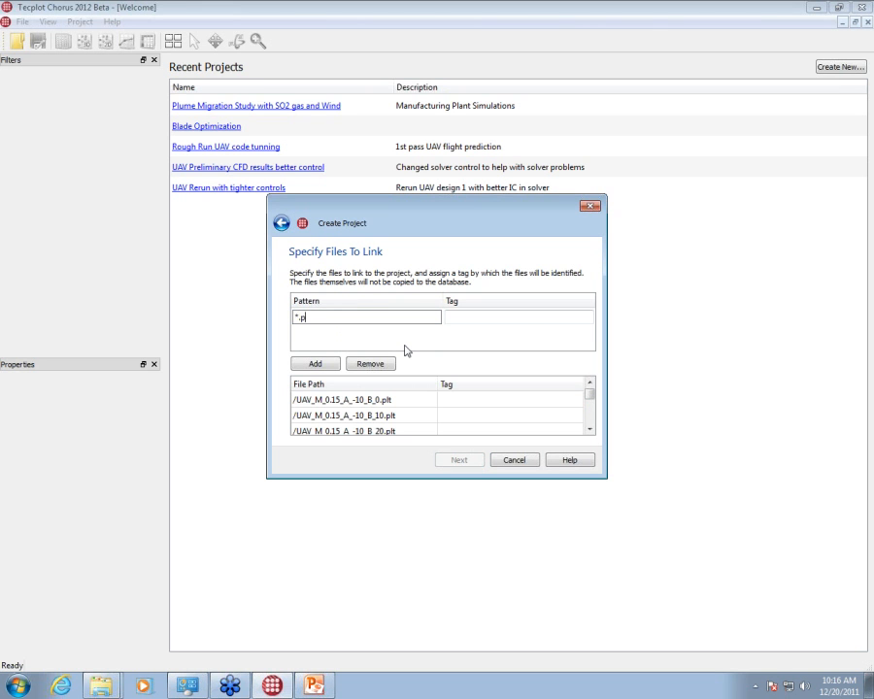
pyautogui.press('Tab')
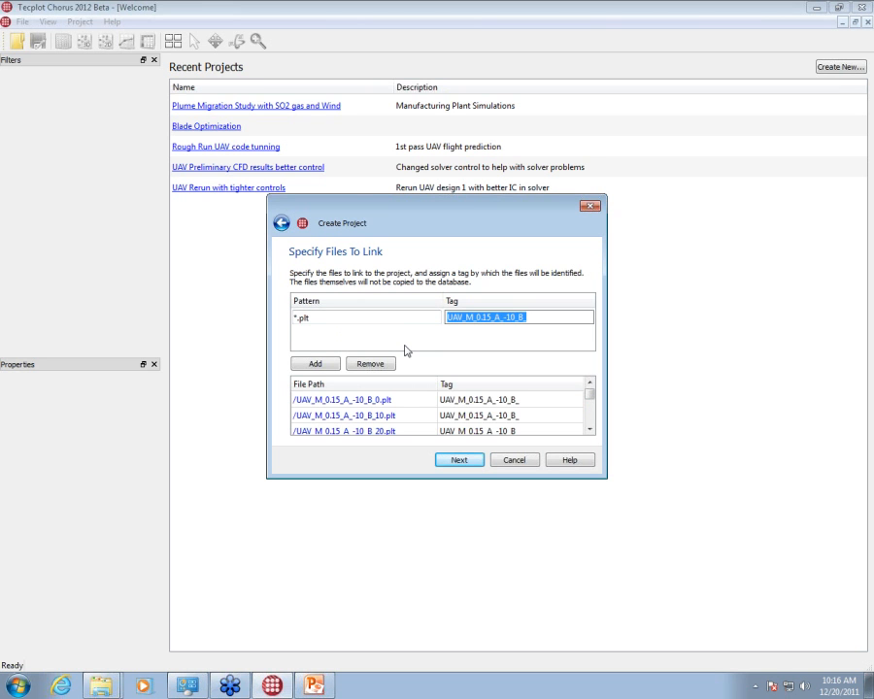
pyautogui.write('Raw data')
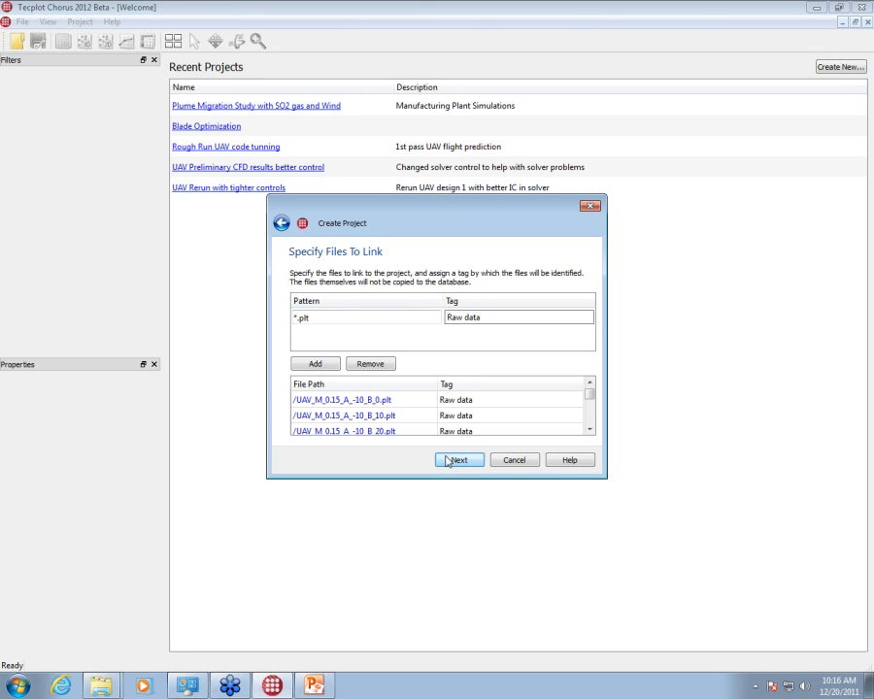
pyautogui.click(451, 461)
# Step: Give the sources M_, A_ and B_ the display names Mach, Alpha and Beta, and finish creating the project
pyautogui.click(385, 309)
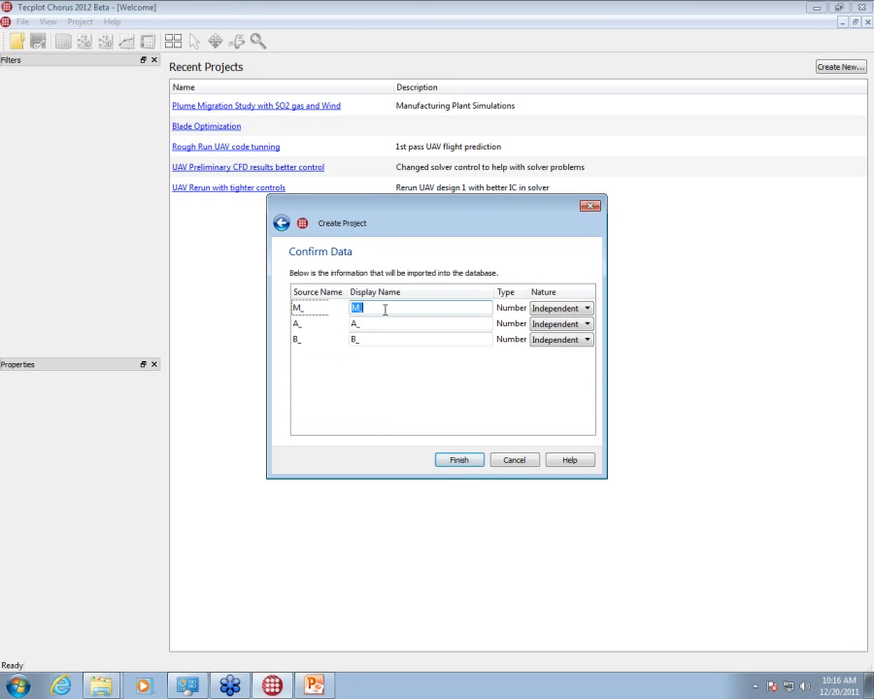
pyautogui.click(388, 309)
pyautogui.press('Tab')
pyautogui.write('A')
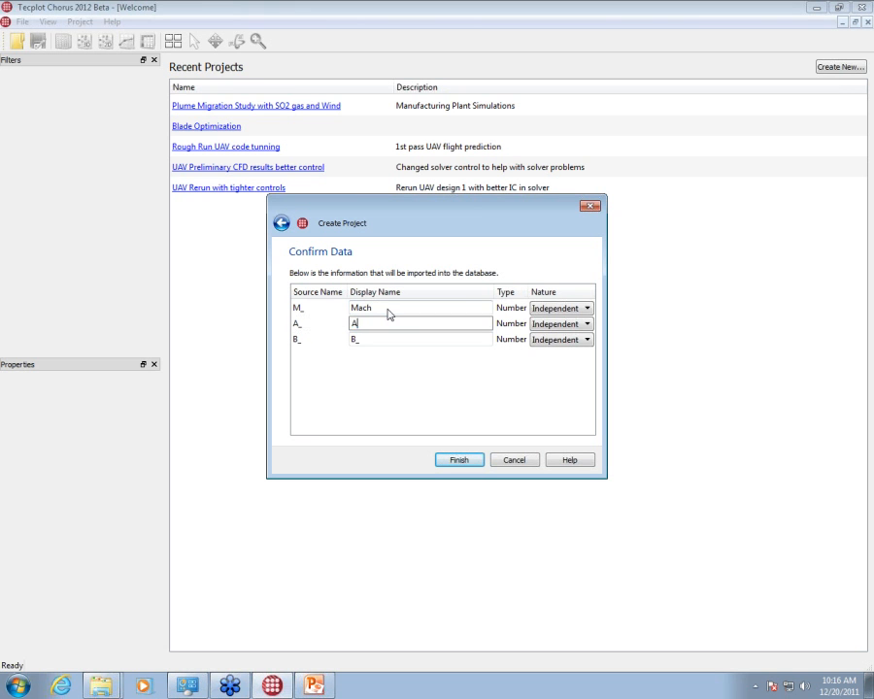
pyautogui.write('lpha')
pyautogui.press('Tab')
pyautogui.write('B')
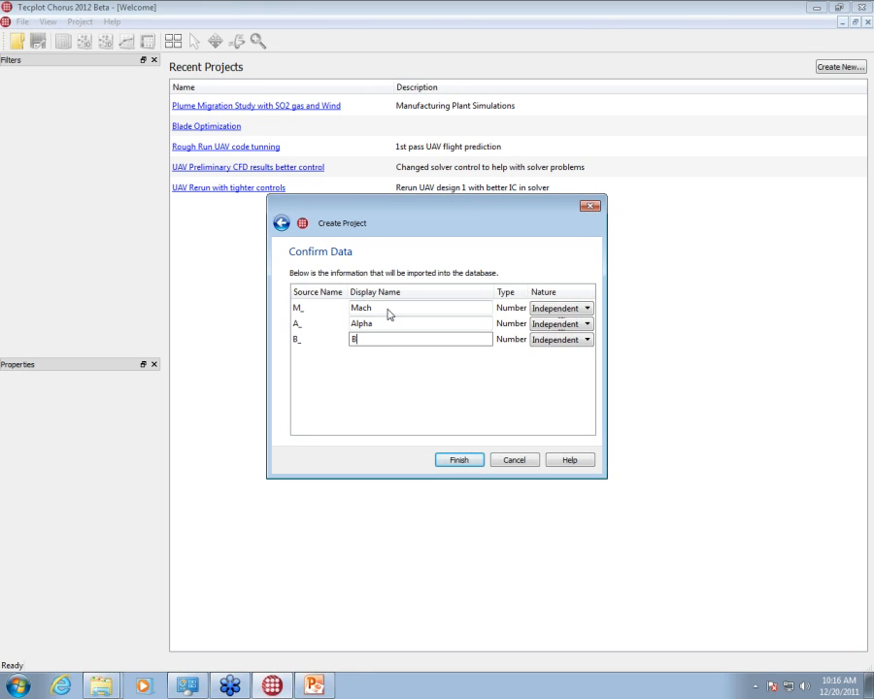
pyautogui.click(461, 462)
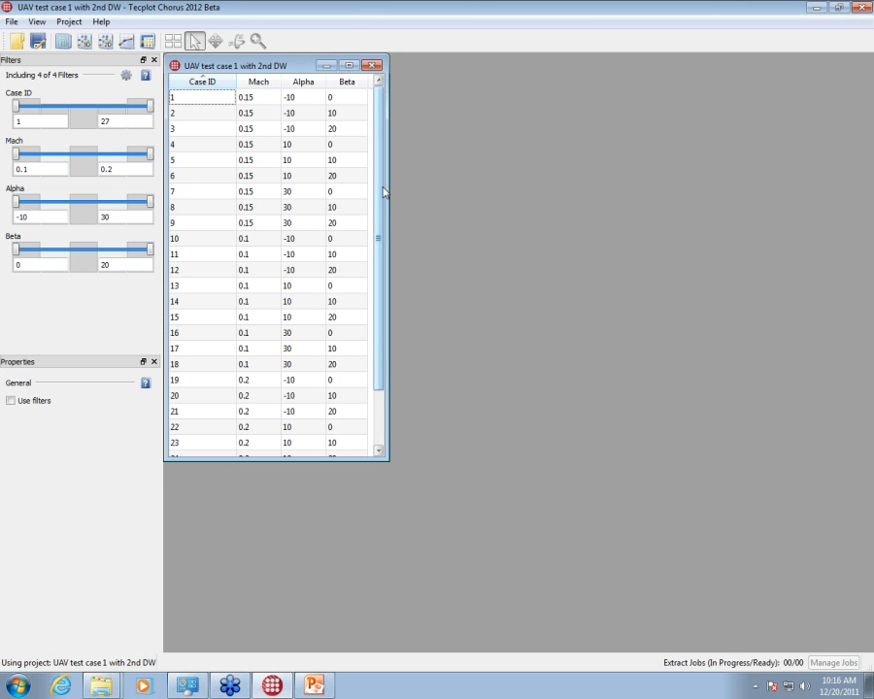
# Step: View the raw data of case 16 in Tecplot 360 with no style template applied
pyautogui.moveTo(378, 200)
pyautogui.mouseDown()
pyautogui.moveTo(352, 269)
pyautogui.moveTo(352, 278)
pyautogui.moveTo(378, 292)
pyautogui.moveTo(385, 180)
pyautogui.mouseUp()
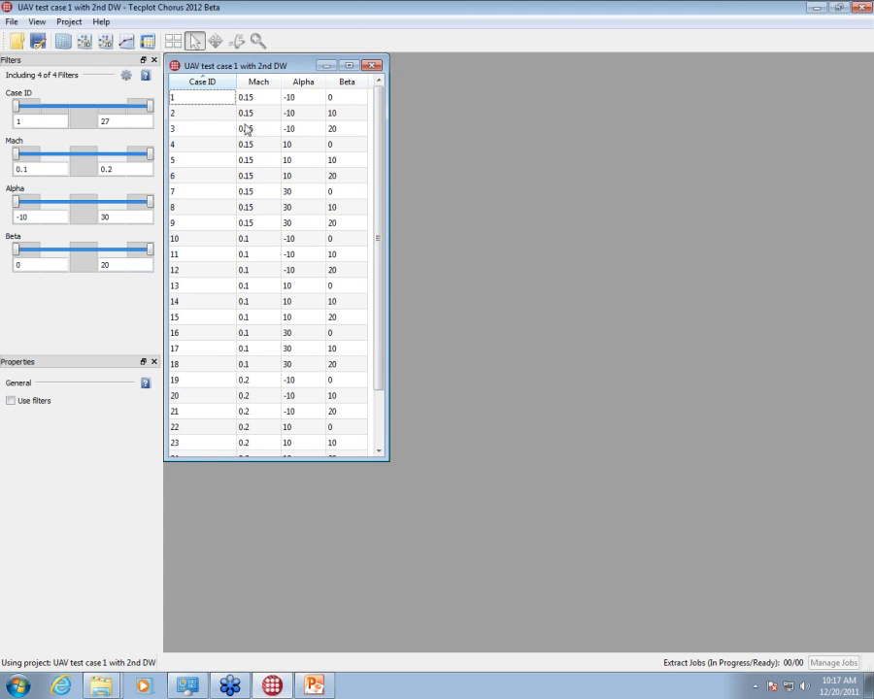
pyautogui.scroll(-2, 255, 133)
pyautogui.rightClick(263, 171)
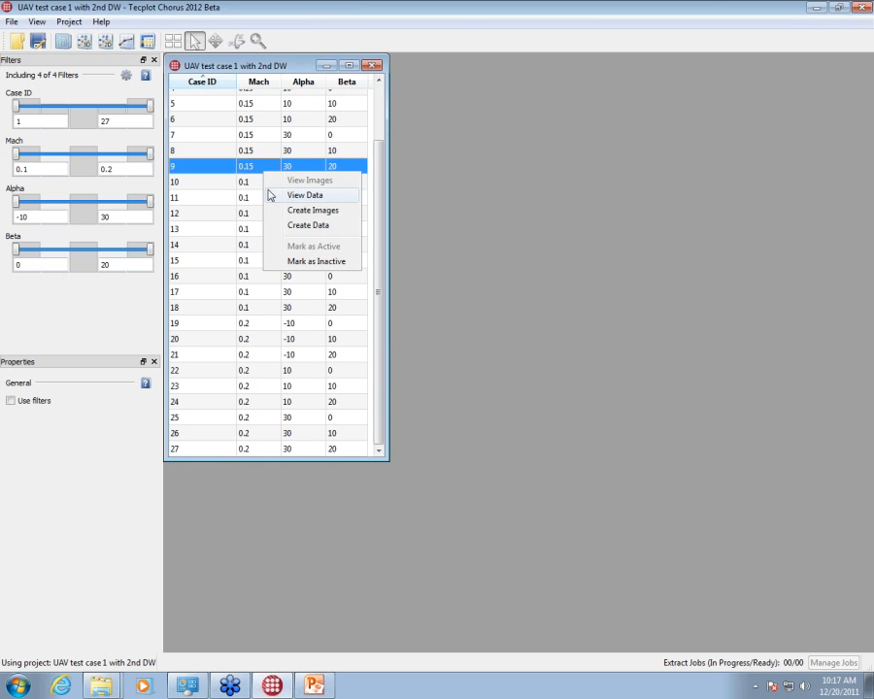
pyautogui.rightClick(243, 227)
pyautogui.rightClick(221, 276)
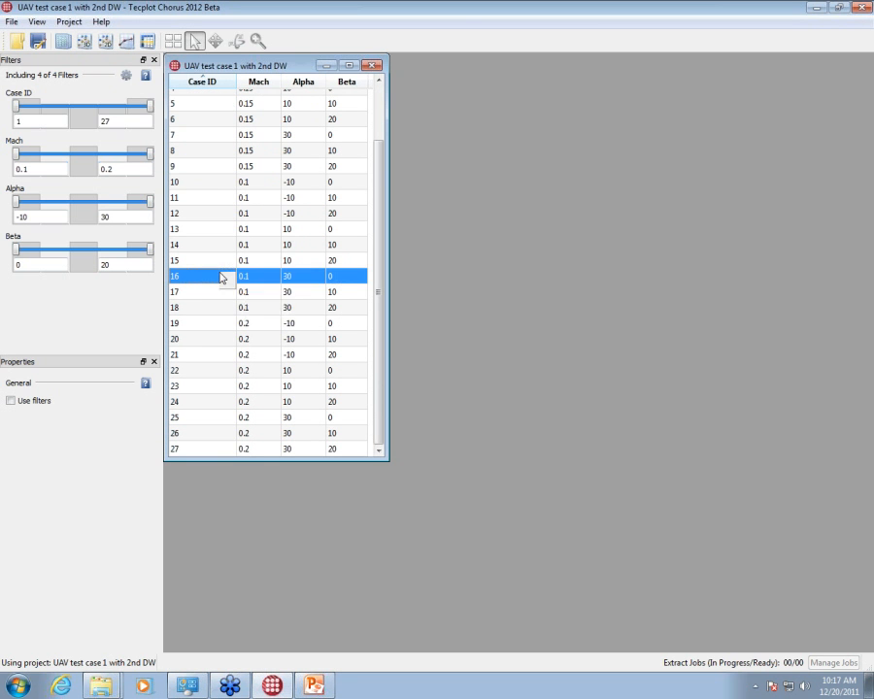
pyautogui.click(273, 296)
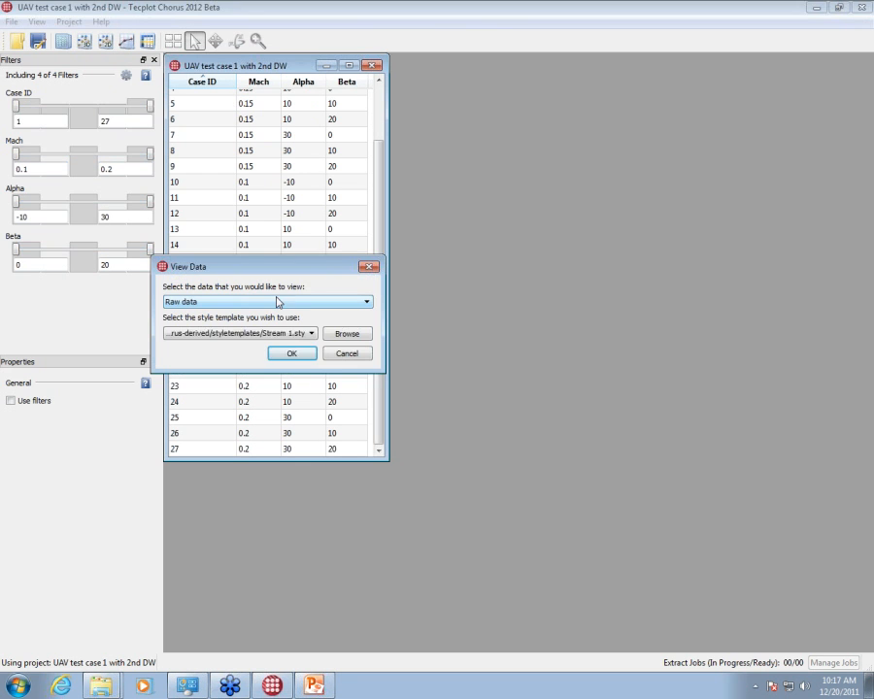
pyautogui.click(287, 333)
pyautogui.click(276, 343)
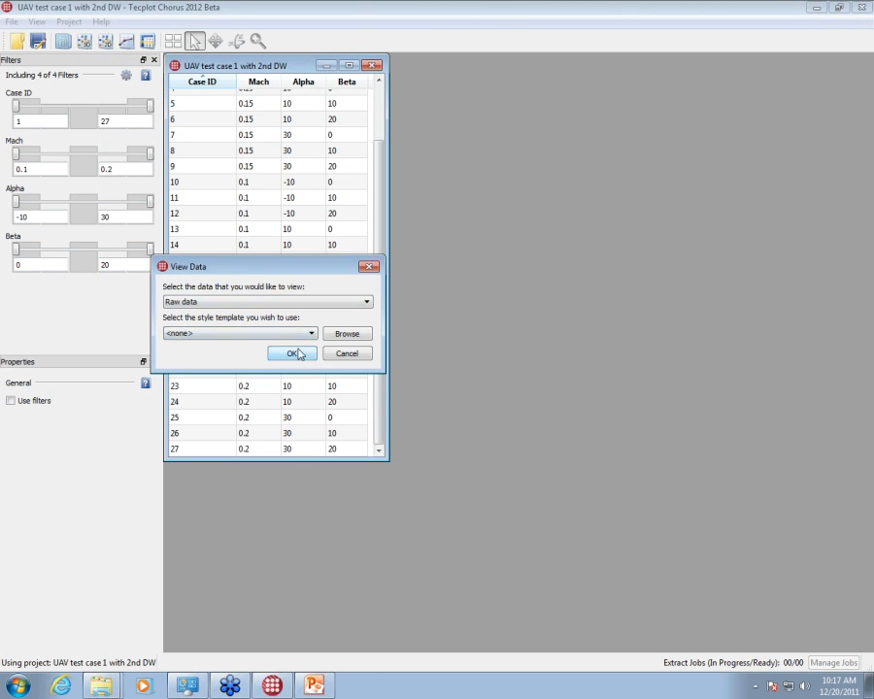
pyautogui.click(293, 354)
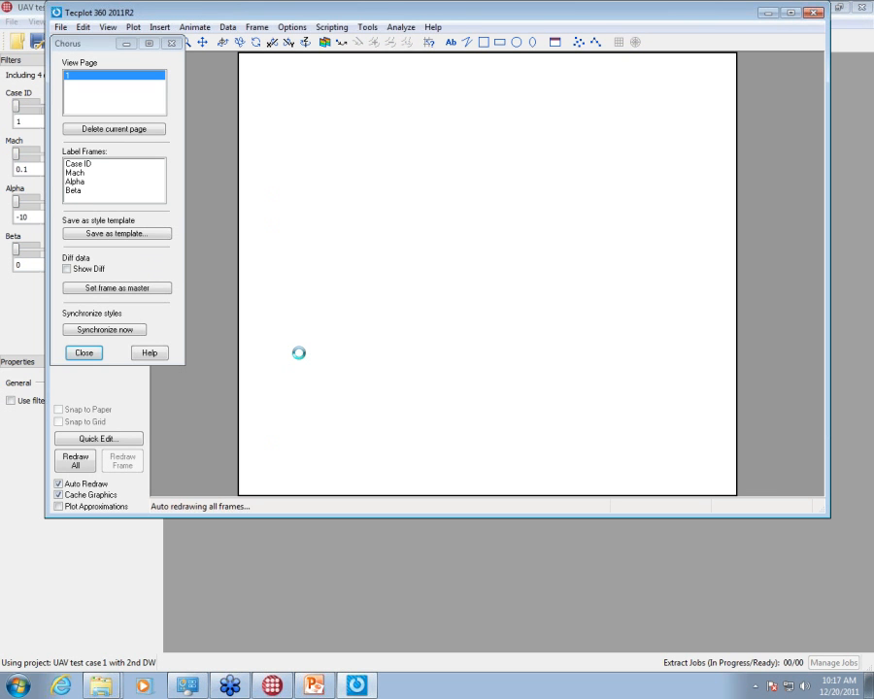
# Step: Hide the mesh layer, show the contour layer on the UAV surface and turn off translucency
pyautogui.moveTo(540, 392); pyautogui.dragTo(346, 225)
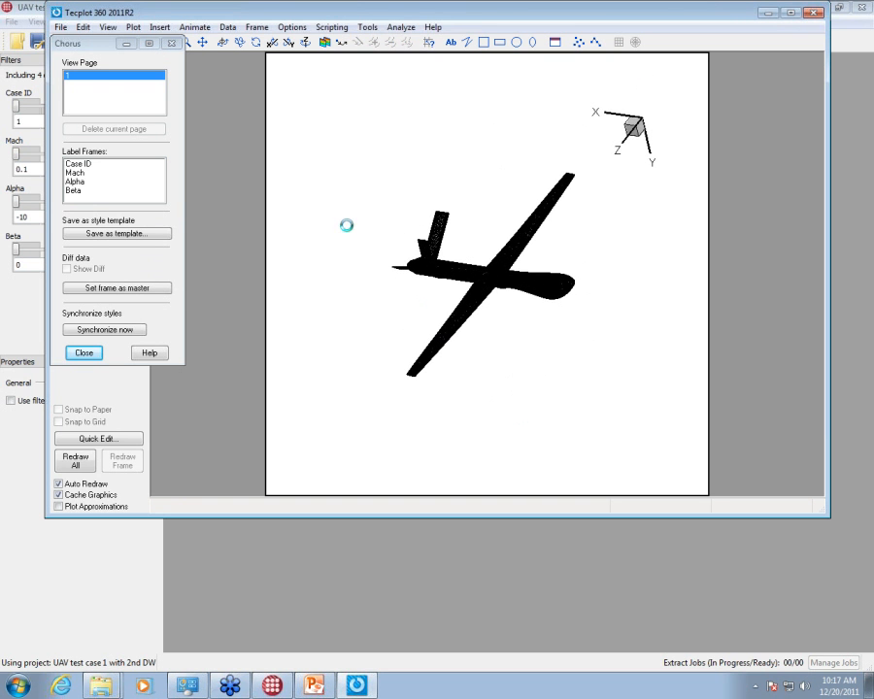
pyautogui.moveTo(62, 39); pyautogui.dragTo(163, 85)
pyautogui.click(66, 100)
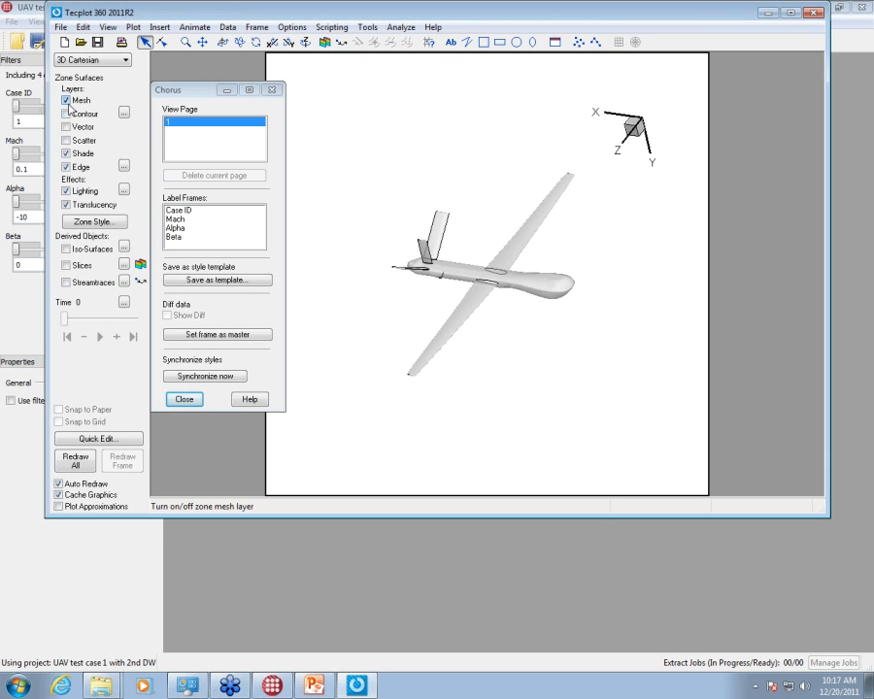
pyautogui.click(88, 113)
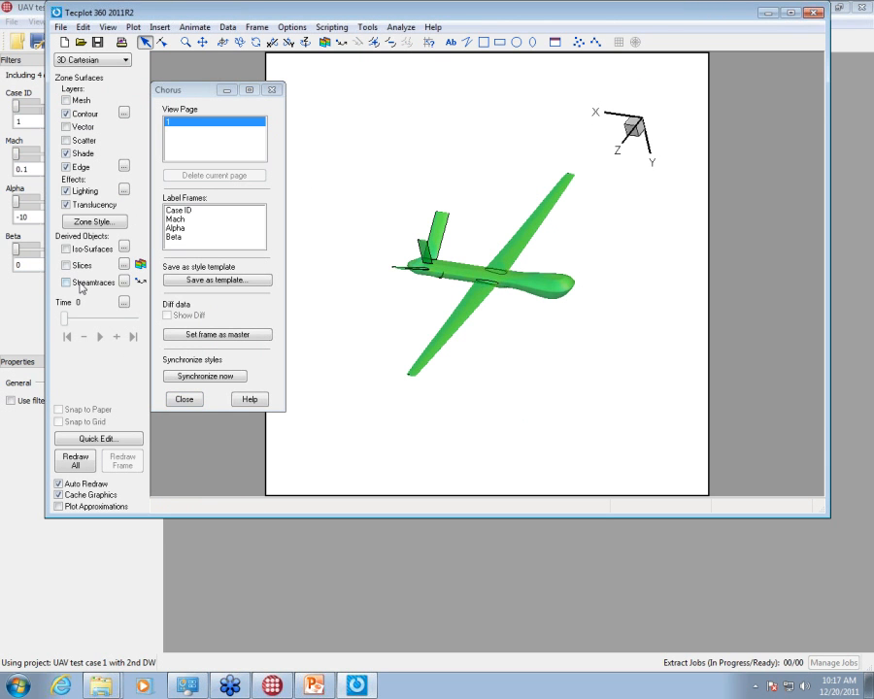
pyautogui.click(66, 205)
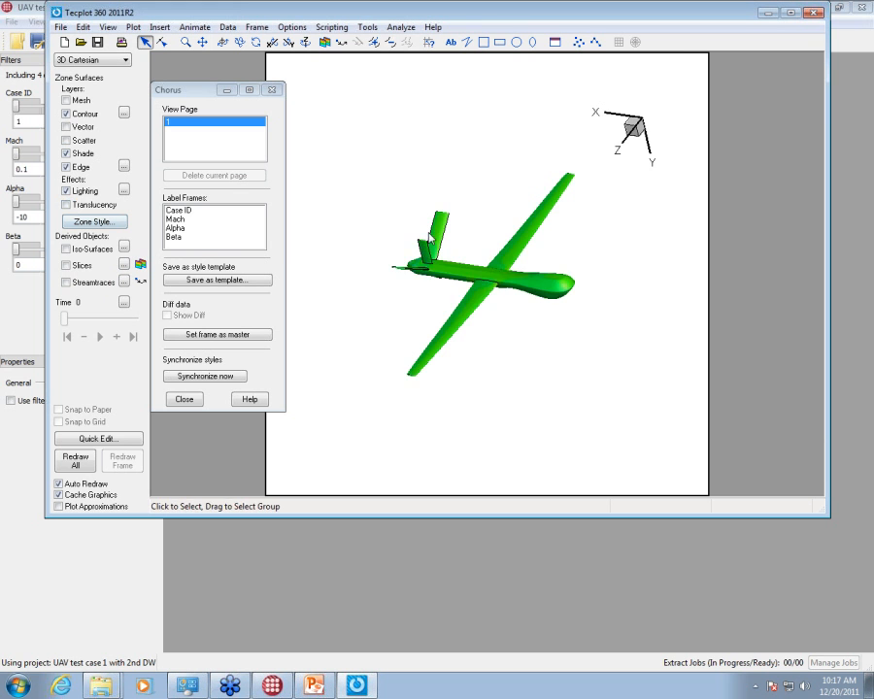
# Step: Save the plot's style with a close-up view of the UAV's nose as the template "T1 p", and return to Tecplot Chorus
pyautogui.scroll(2, 395, 442)
pyautogui.scroll(1, 395, 442)
pyautogui.moveTo(546, 357); pyautogui.dragTo(433, 415)
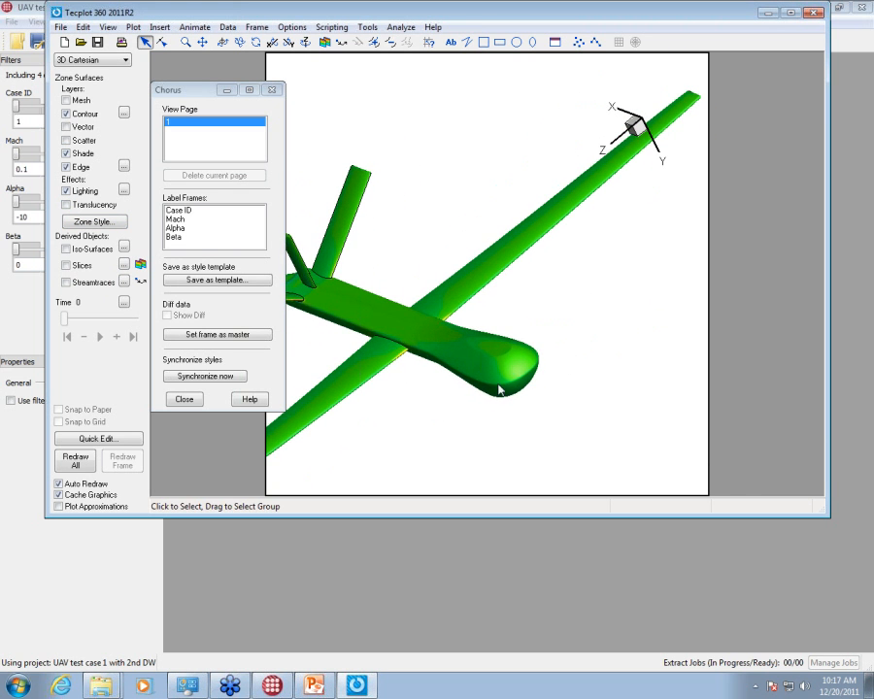
pyautogui.scroll(1, 495, 408)
pyautogui.scroll(3, 493, 409)
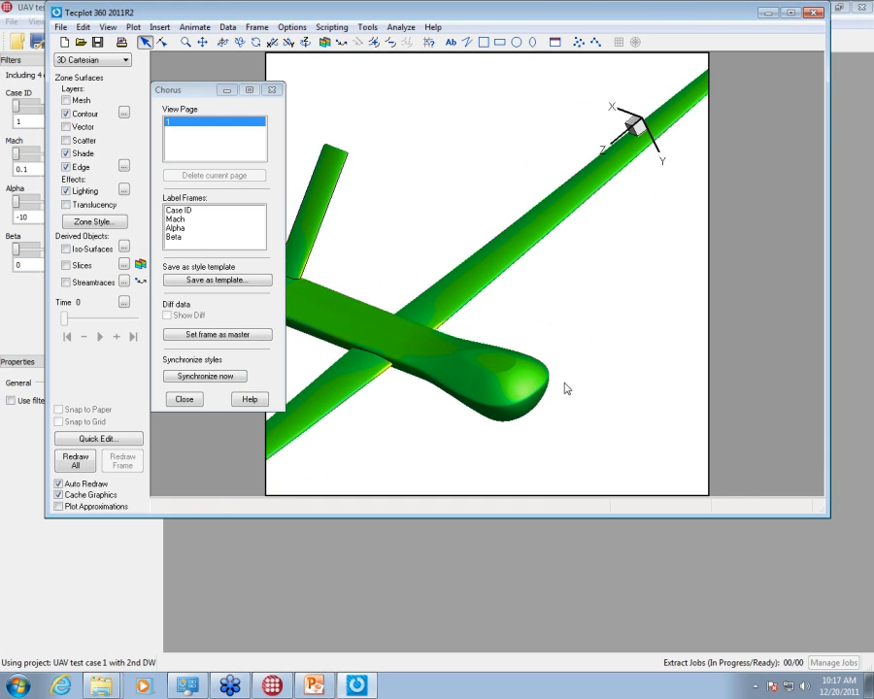
pyautogui.moveTo(576, 375); pyautogui.dragTo(548, 351)
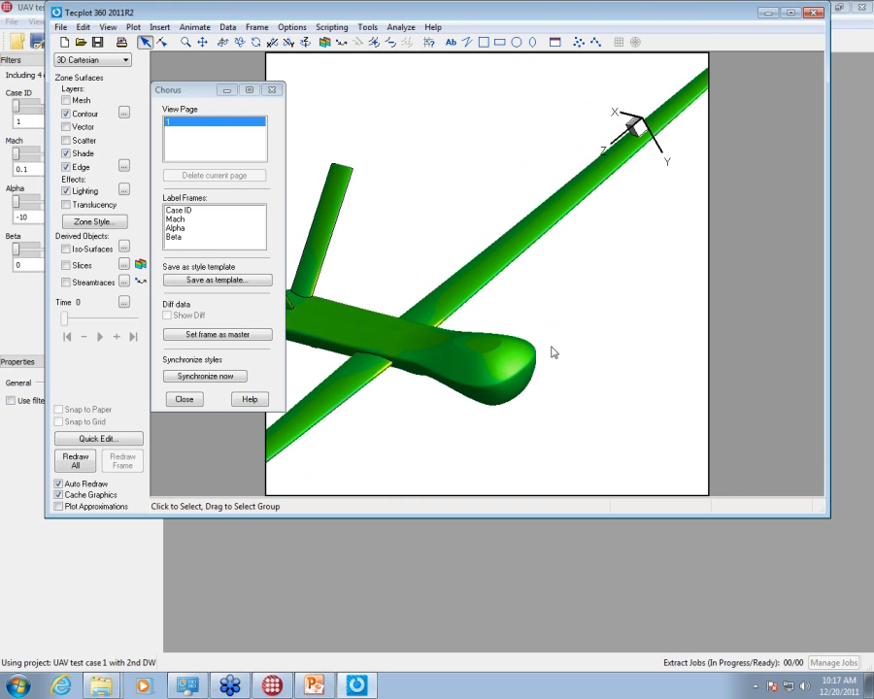
pyautogui.click(250, 281)
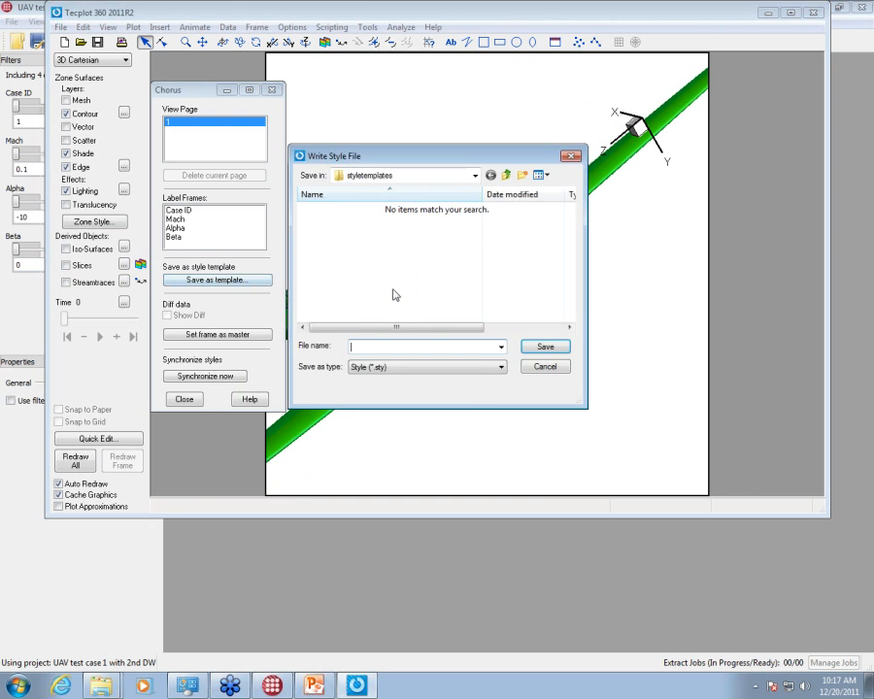
pyautogui.write('T1 p')
pyautogui.click(541, 349)
pyautogui.click(489, 568)
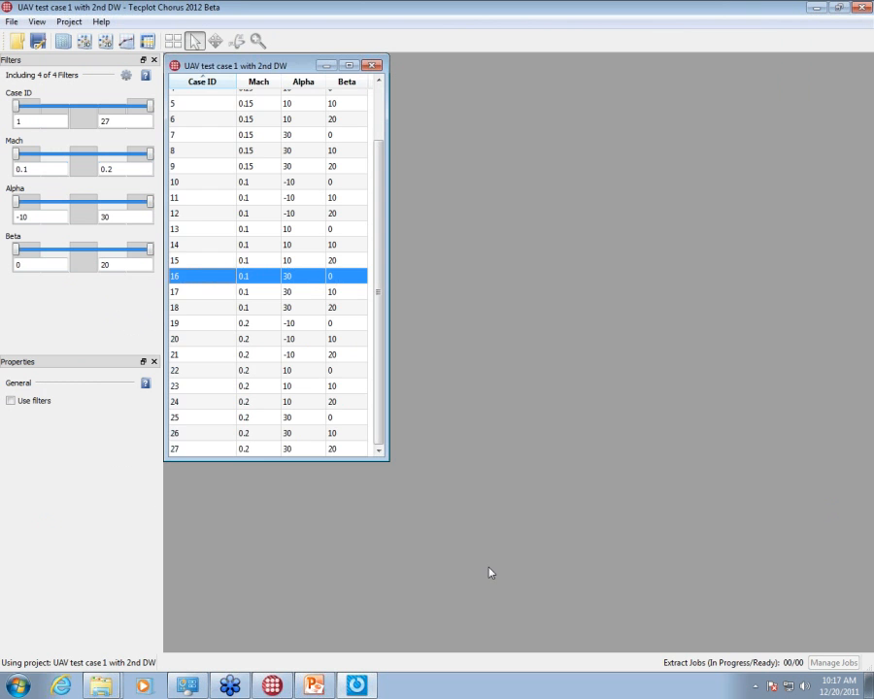
# Step: Create images of all cases from the Raw data source with the "T1 p.sty" style template, and check the extract jobs
pyautogui.hotkey('ctrl', 'a')
pyautogui.rightClick(306, 315)
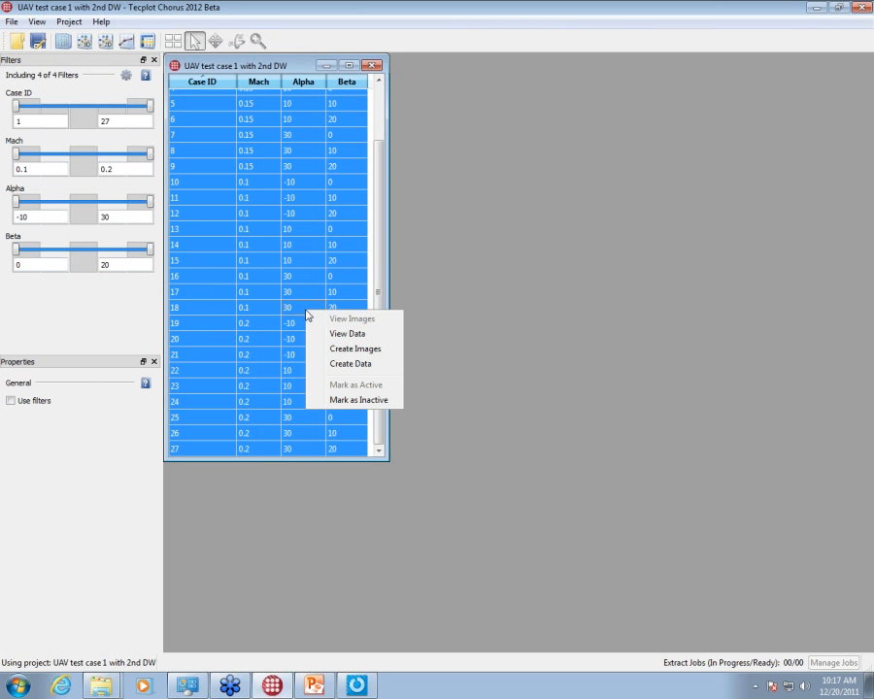
pyautogui.click(346, 348)
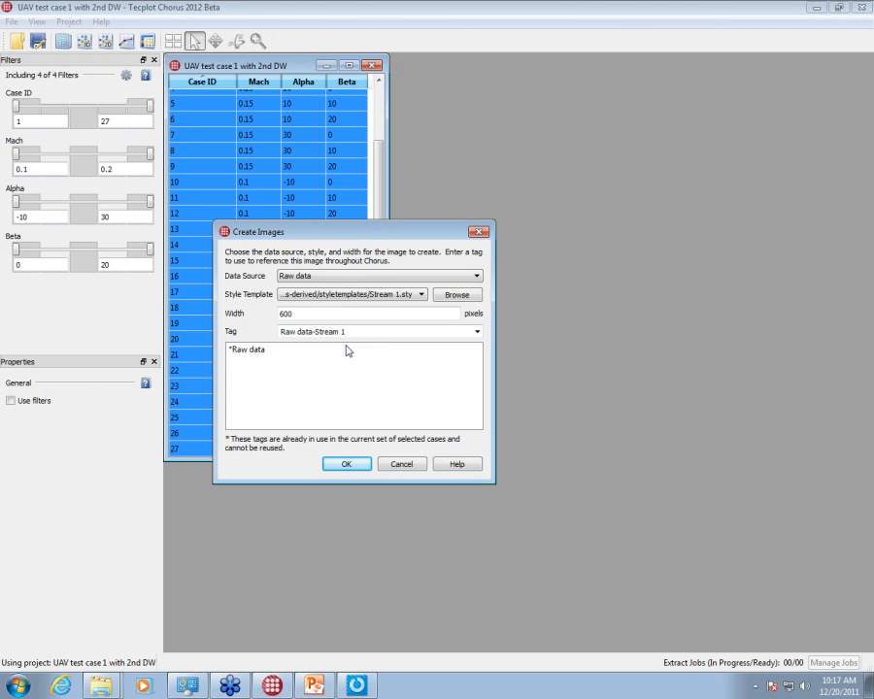
pyautogui.click(396, 295)
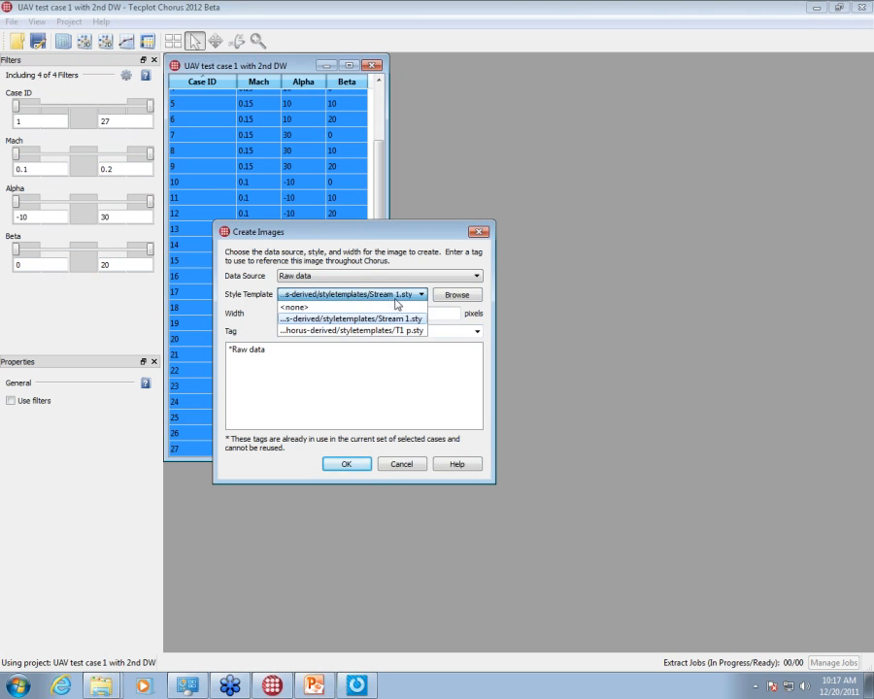
pyautogui.click(395, 331)
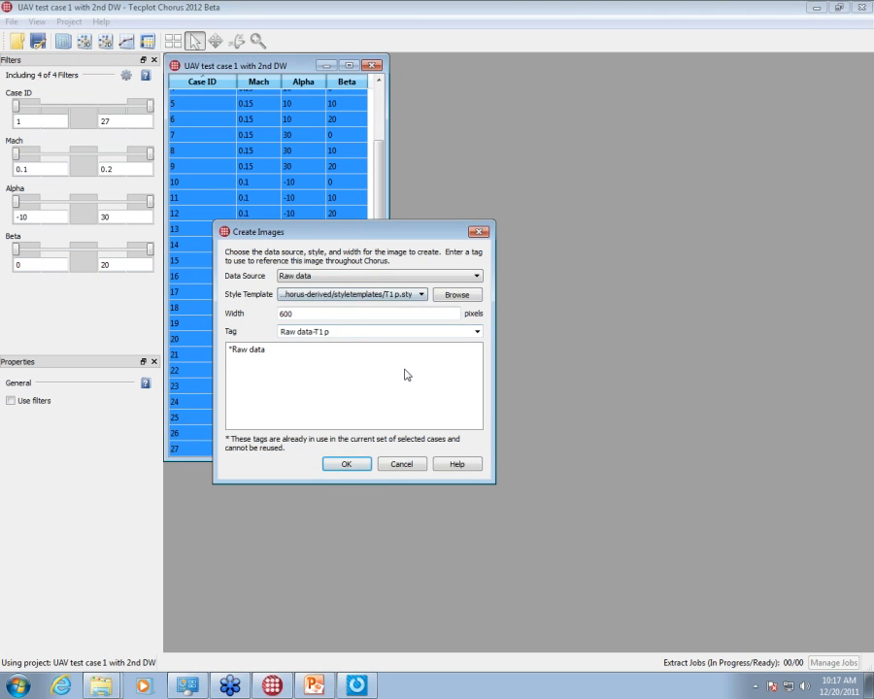
pyautogui.click(357, 467)
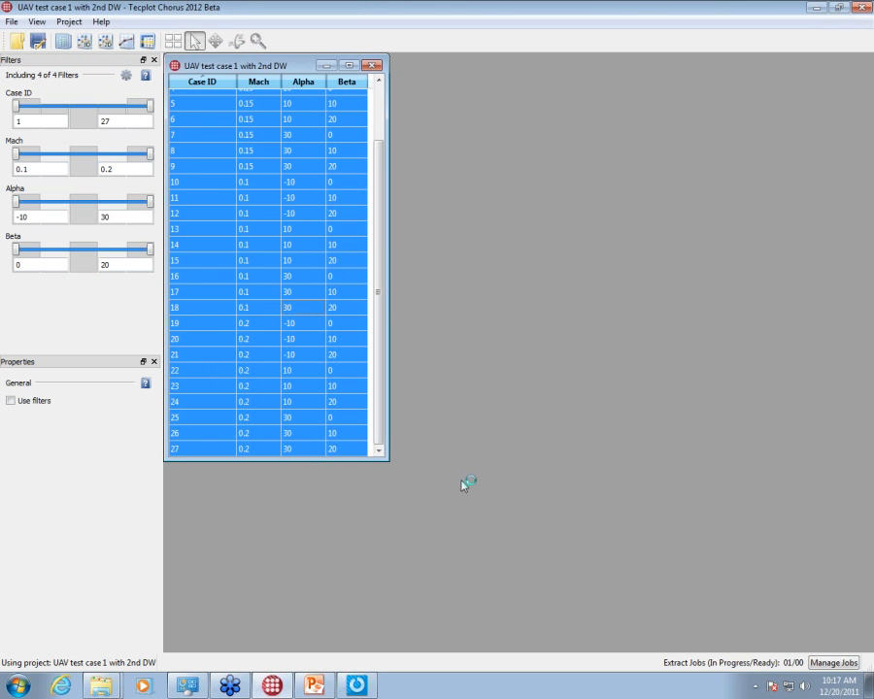
pyautogui.click(838, 665)
# Step: View the raw data of cases 10 to 12 together in Tecplot 360 with the "T1 p.sty" style template
pyautogui.click(323, 195)
pyautogui.scroll(2, 324, 165)
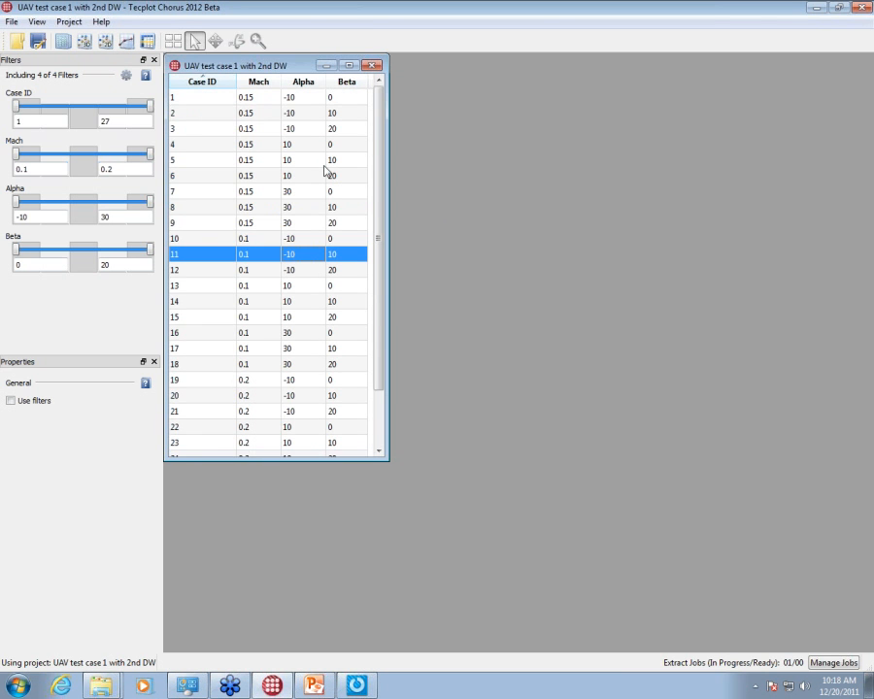
pyautogui.click(285, 239)
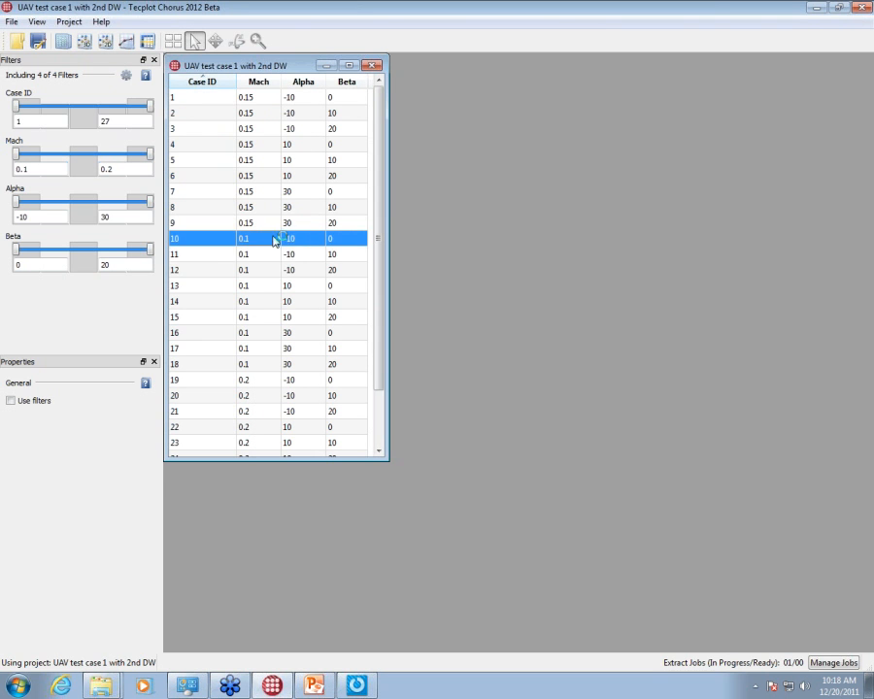
pyautogui.keyDown('shift'); pyautogui.click(278, 272); pyautogui.keyUp('shift')
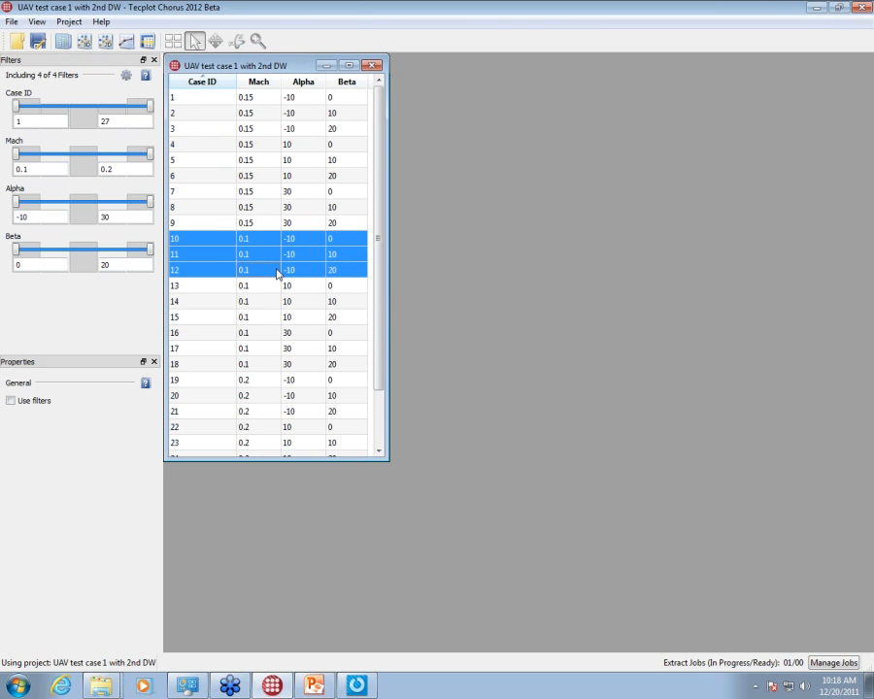
pyautogui.rightClick(279, 273)
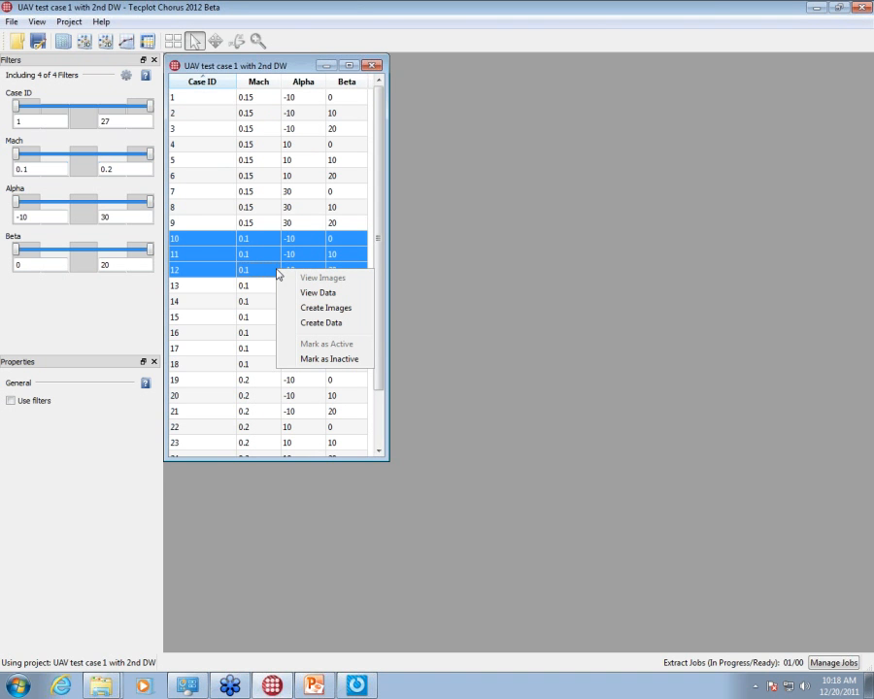
pyautogui.click(338, 300)
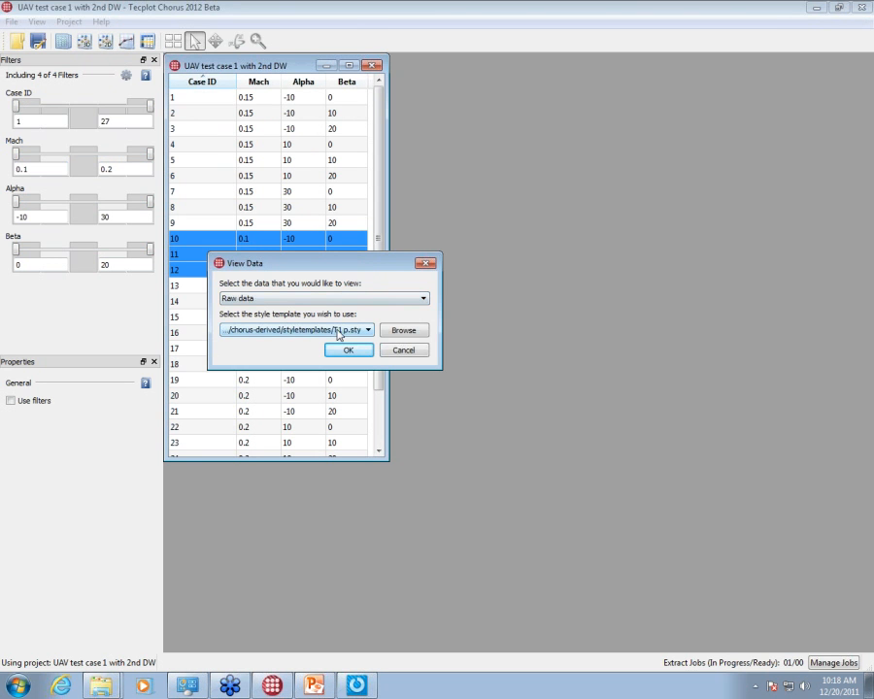
pyautogui.click(351, 351)
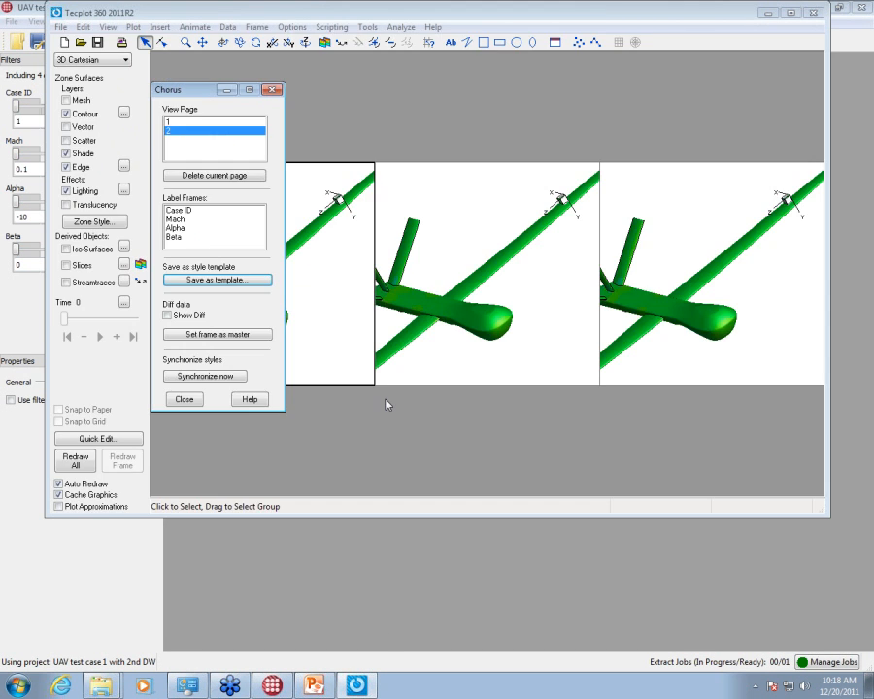
# Step: Maximize the Tecplot 360 window and label the three frames with Mach, Alpha and Beta
pyautogui.click(792, 14)
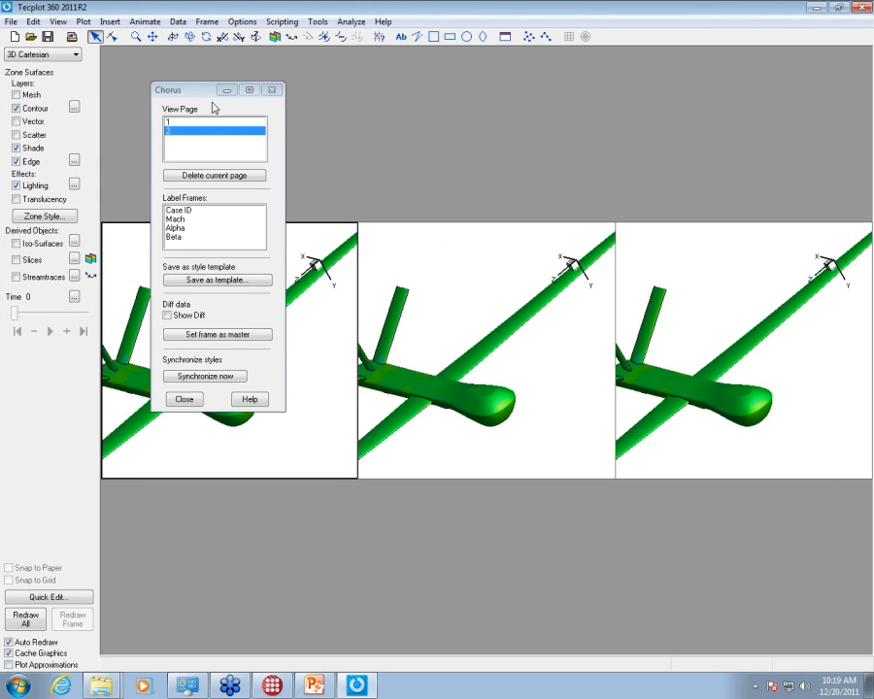
pyautogui.moveTo(212, 97); pyautogui.dragTo(223, 83)
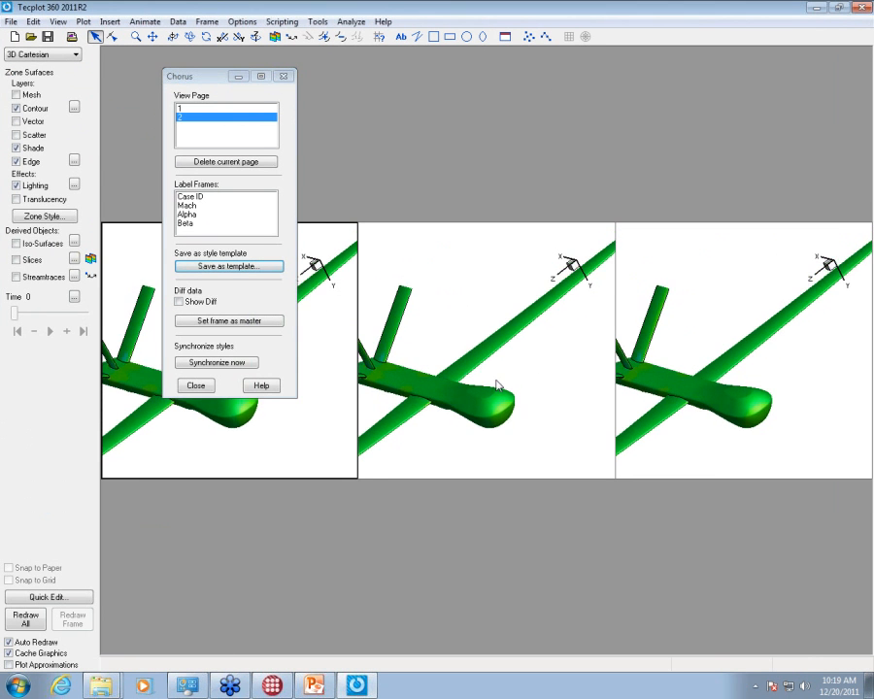
pyautogui.moveTo(460, 336); pyautogui.dragTo(420, 326)
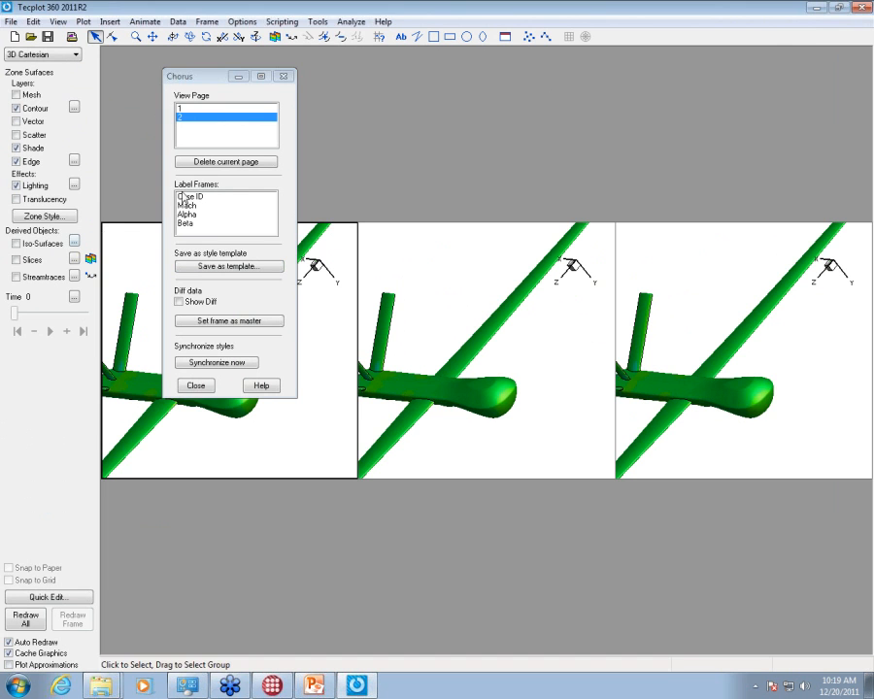
pyautogui.moveTo(186, 205); pyautogui.dragTo(182, 225)
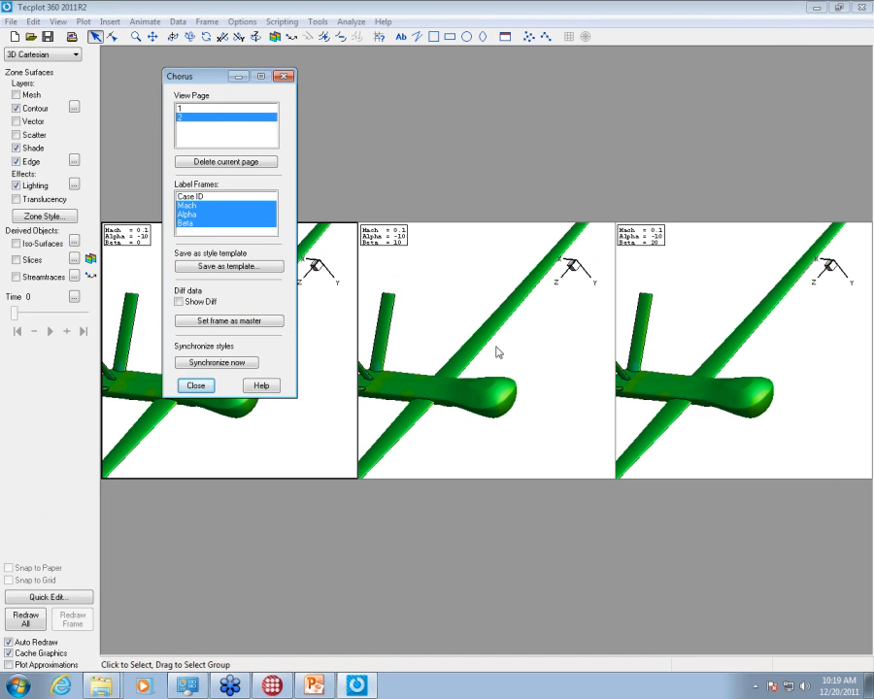
# Step: Set the frame with Beta = 0 as the master and show the data differences of the other two frames
pyautogui.moveTo(520, 393); pyautogui.dragTo(541, 428)
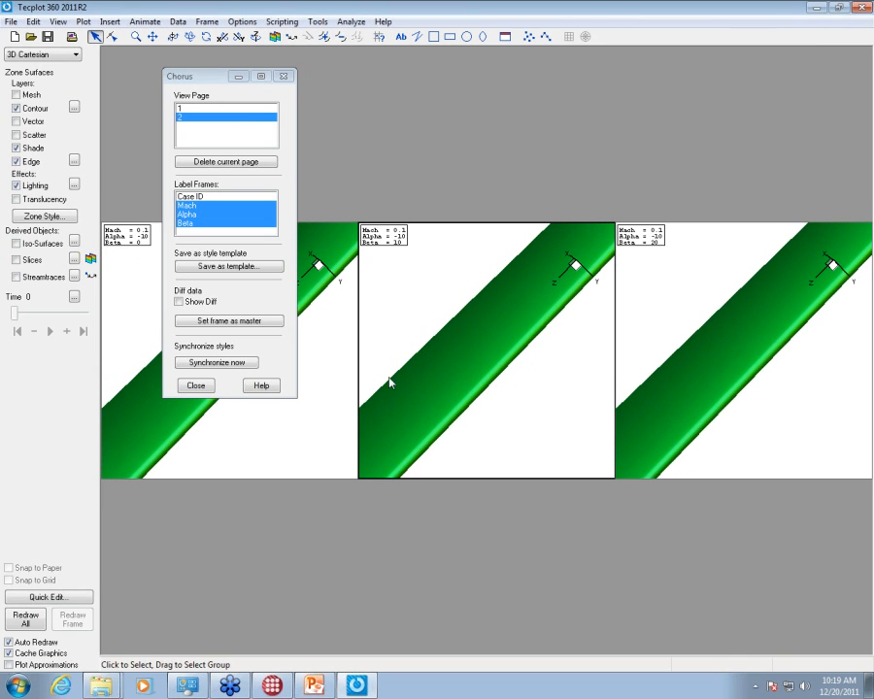
pyautogui.click(145, 324)
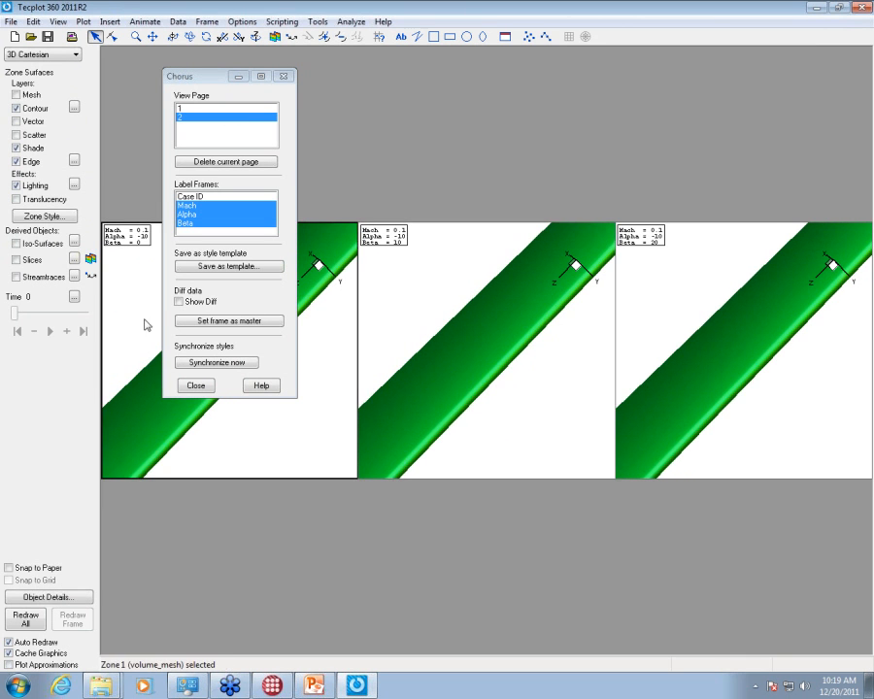
pyautogui.click(674, 304)
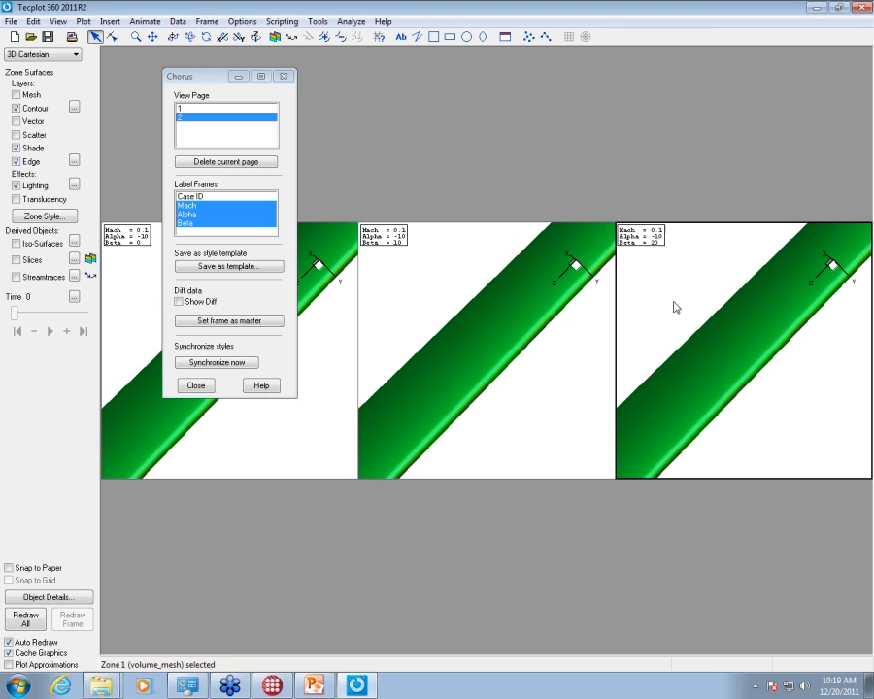
pyautogui.click(143, 260)
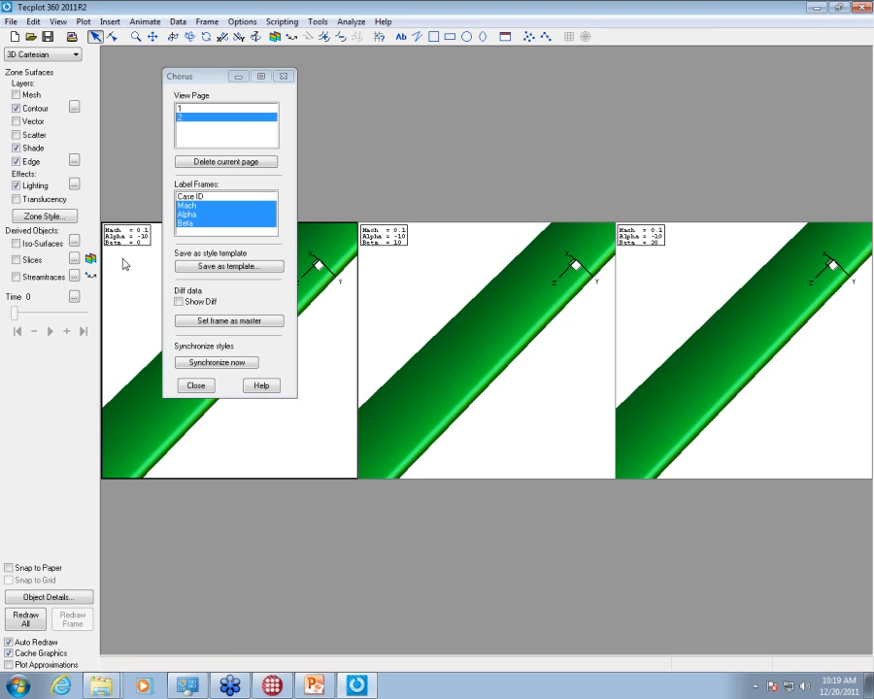
pyautogui.click(232, 321)
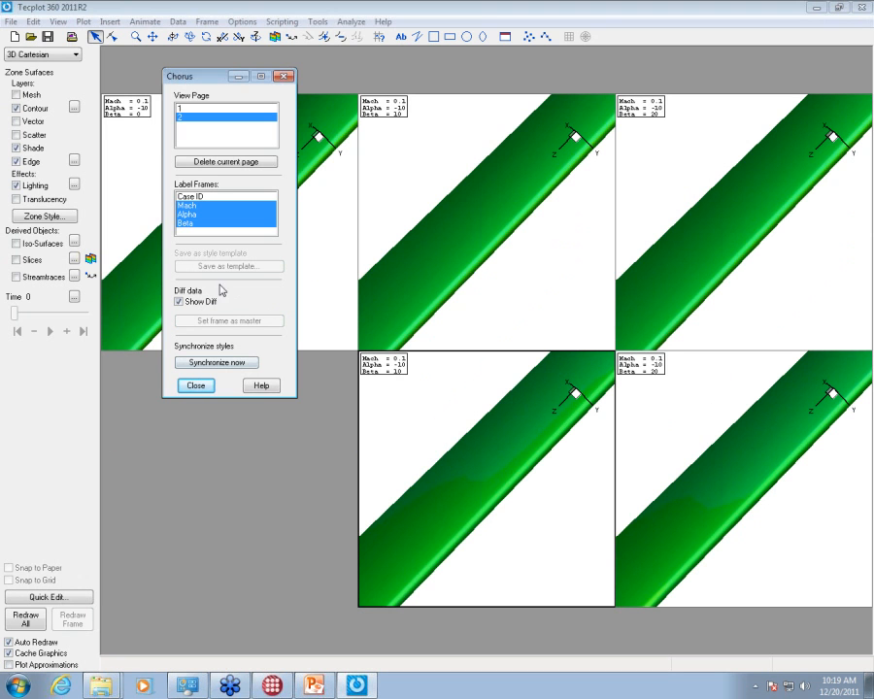
# Step: Try the Diverging - Blue/Red base color map for color map group 1, and settle on Diverging - Orange/Purple
pyautogui.click(416, 411)
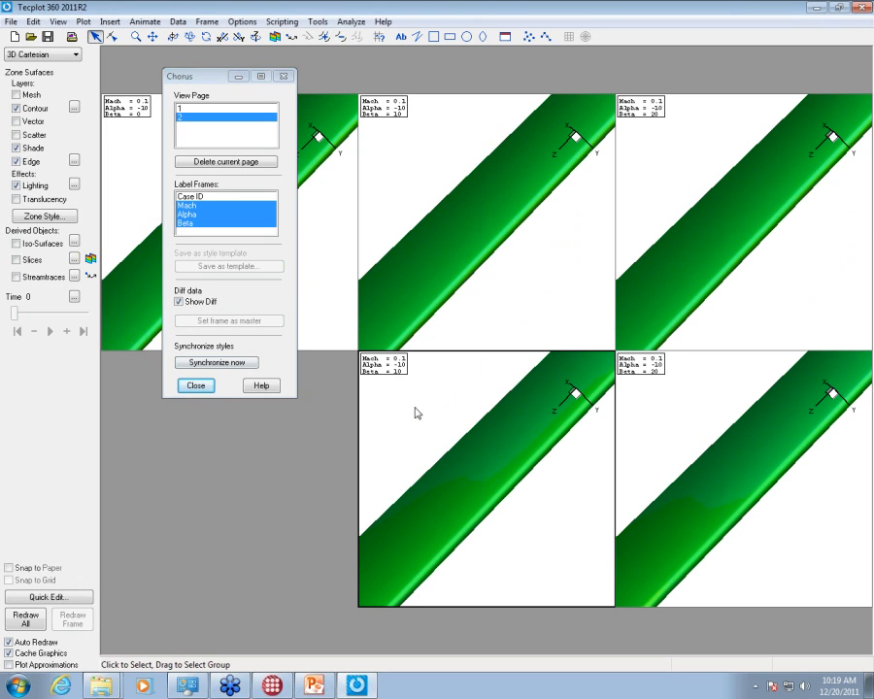
pyautogui.click(317, 22)
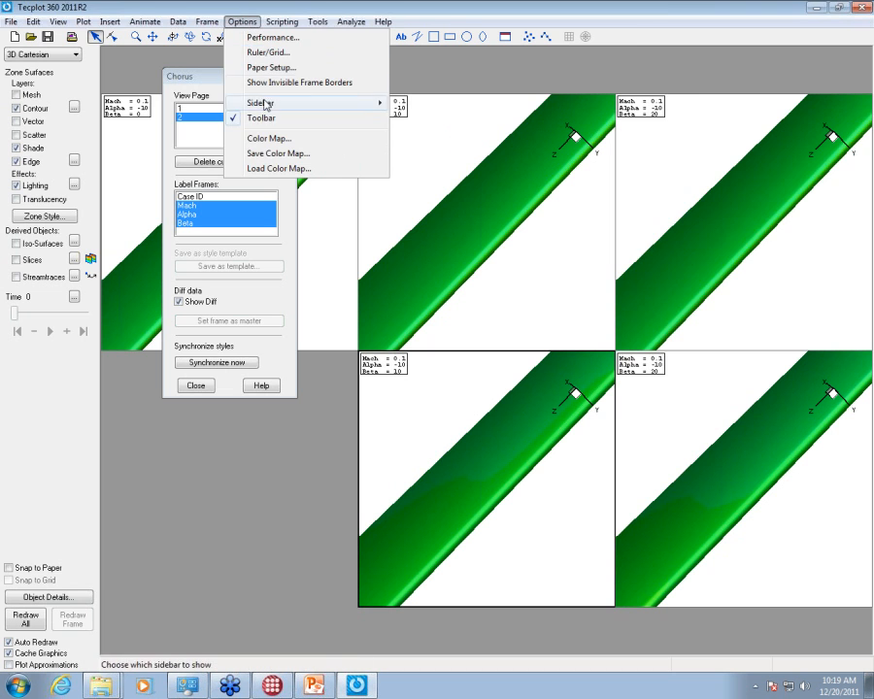
pyautogui.click(269, 137)
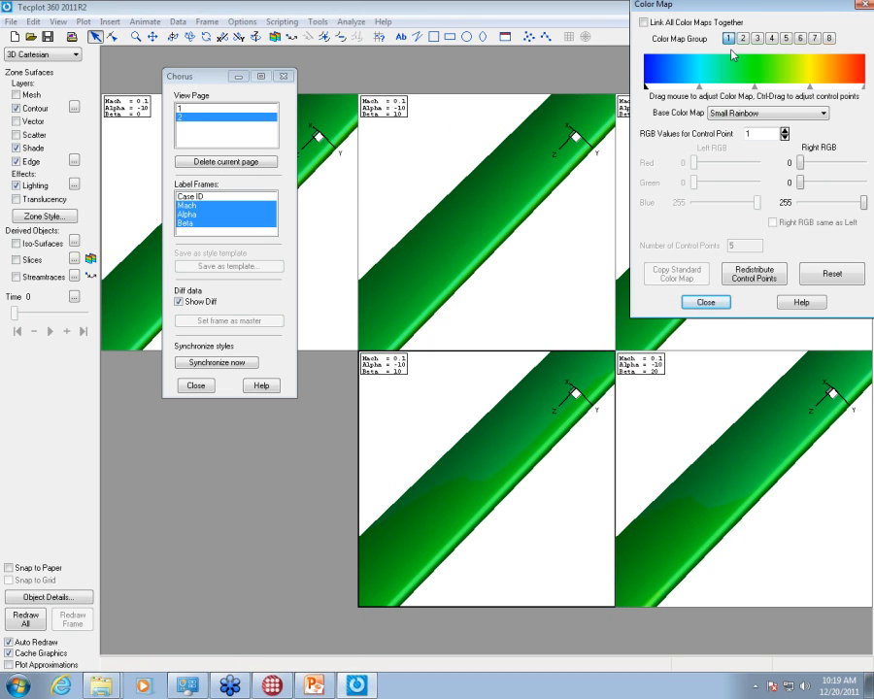
pyautogui.click(738, 112)
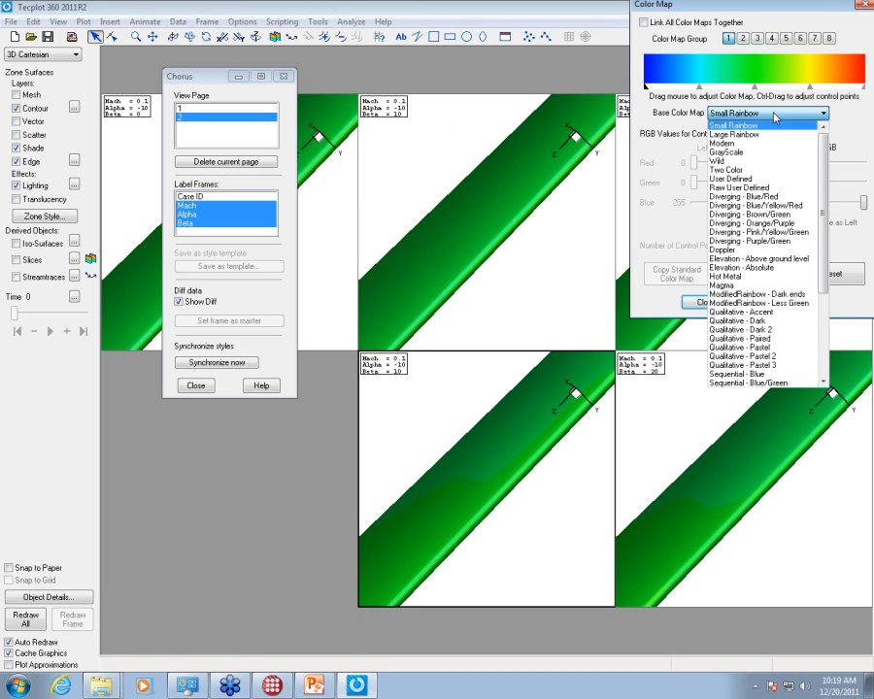
pyautogui.click(750, 200)
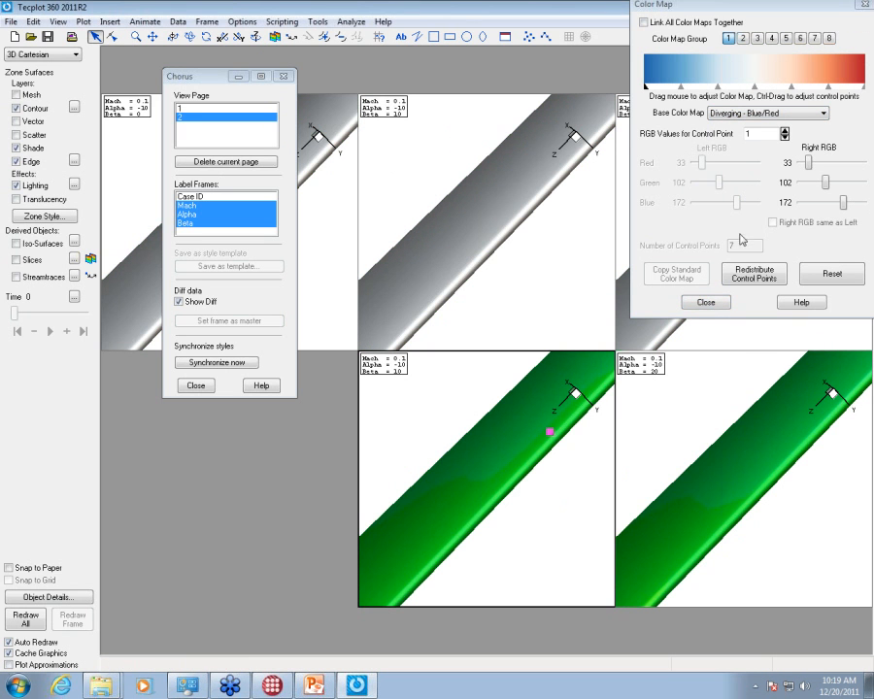
pyautogui.click(751, 113)
pyautogui.click(751, 152)
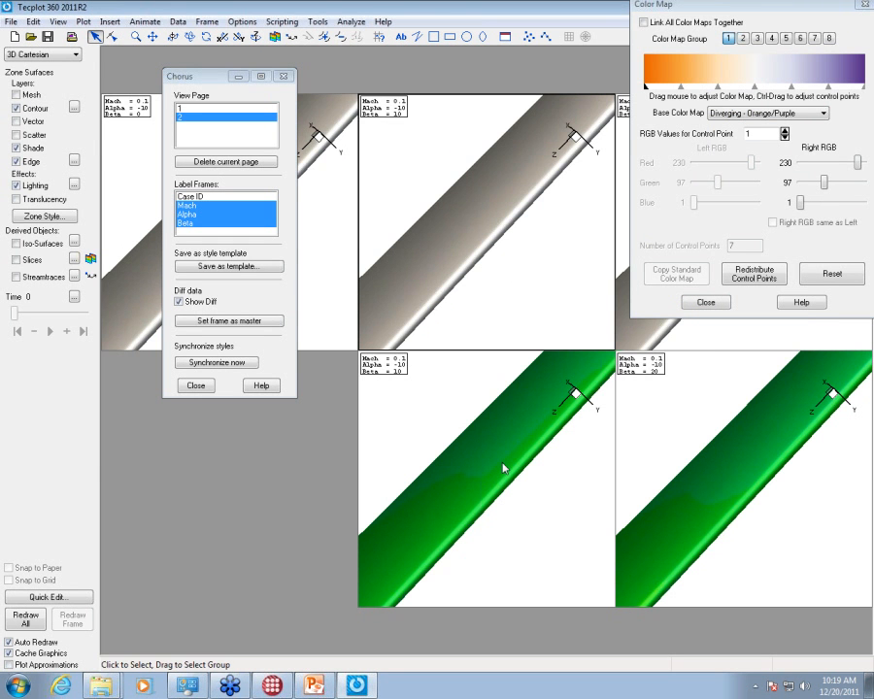
# Step: Add several contour levels across the wing in the Beta = 10 difference frame and synchronize the frame styles
pyautogui.moveTo(502, 466); pyautogui.dragTo(493, 613)
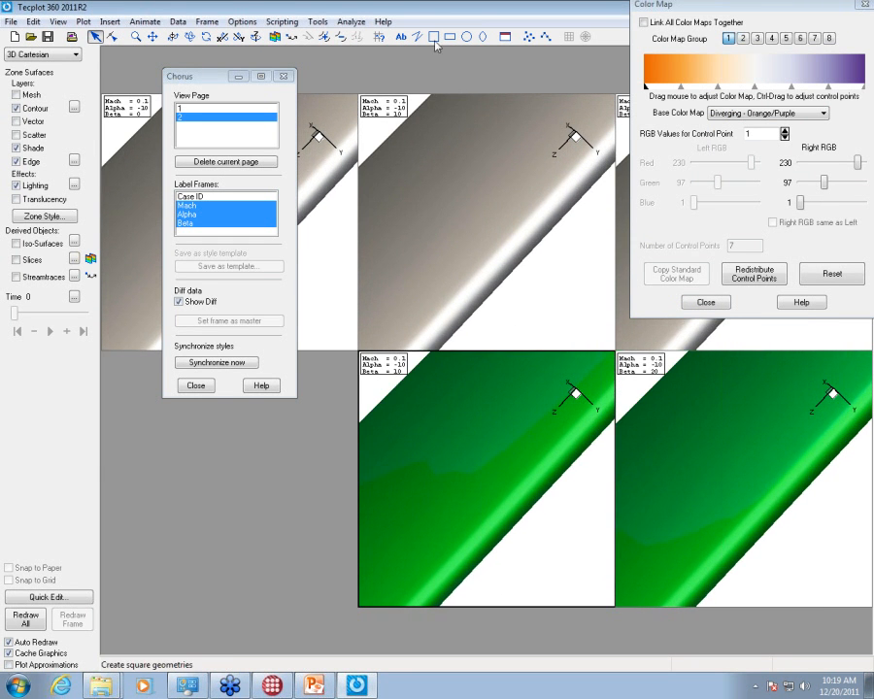
pyautogui.click(323, 36)
pyautogui.click(485, 456)
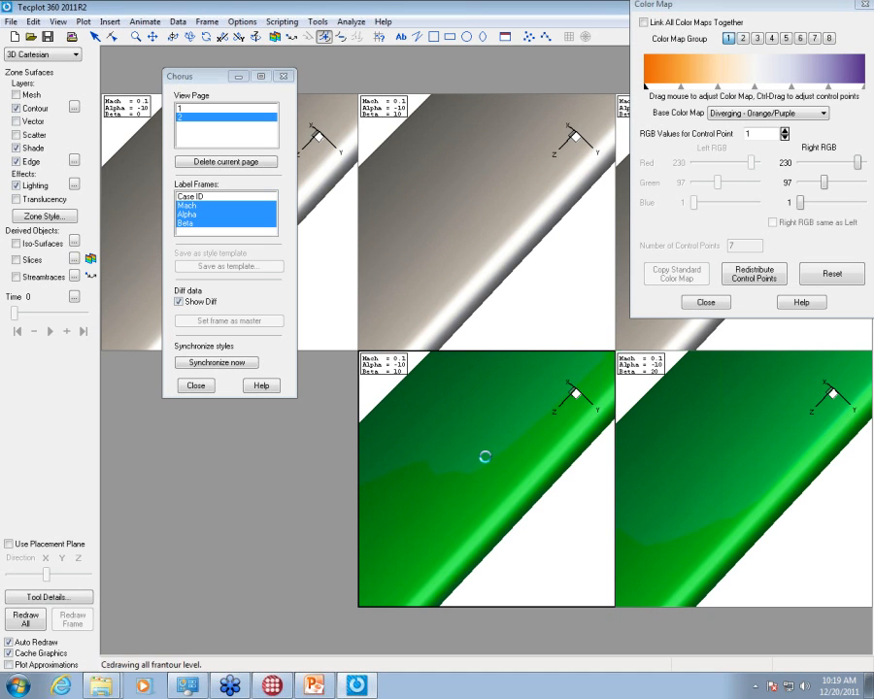
pyautogui.click(448, 496)
pyautogui.click(493, 515)
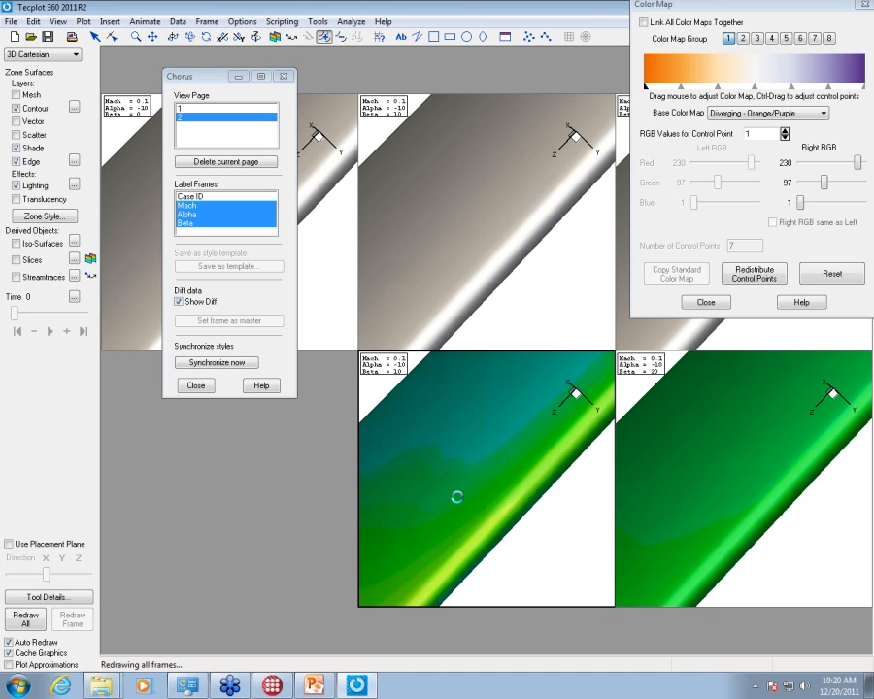
pyautogui.click(431, 514)
pyautogui.click(465, 430)
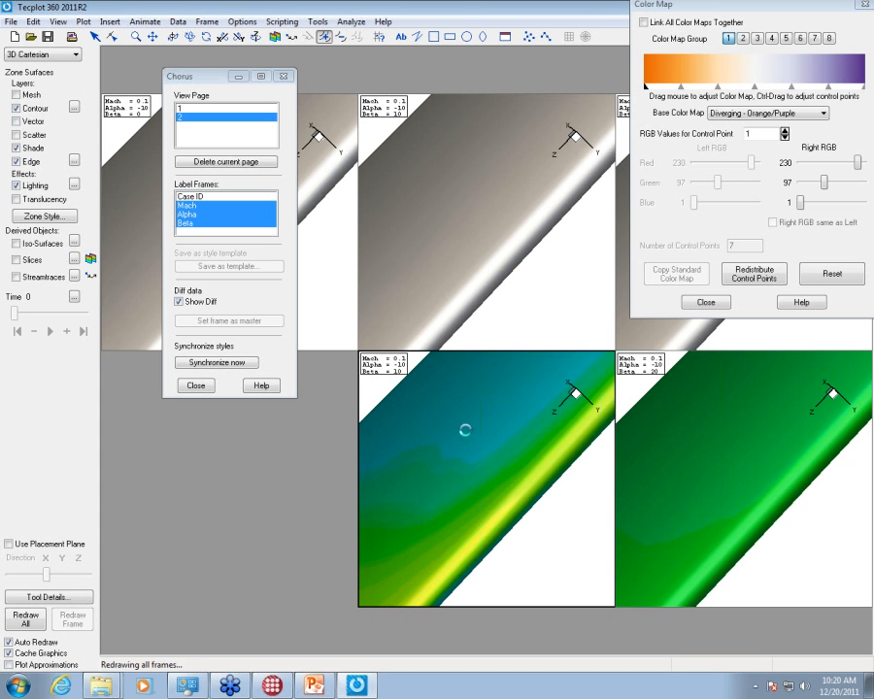
pyautogui.click(496, 406)
pyautogui.click(472, 489)
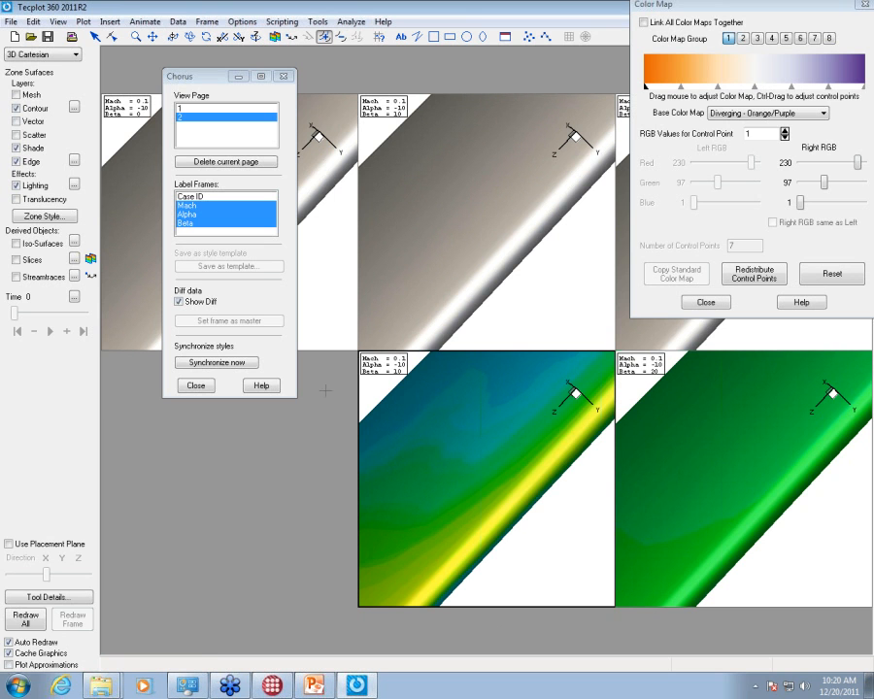
pyautogui.press('Escape')
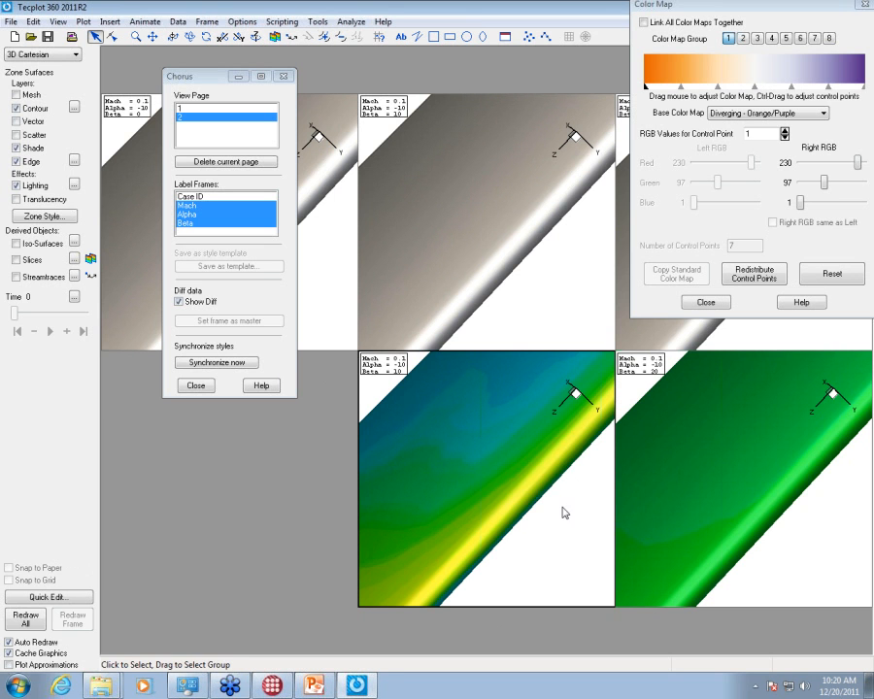
pyautogui.click(252, 363)
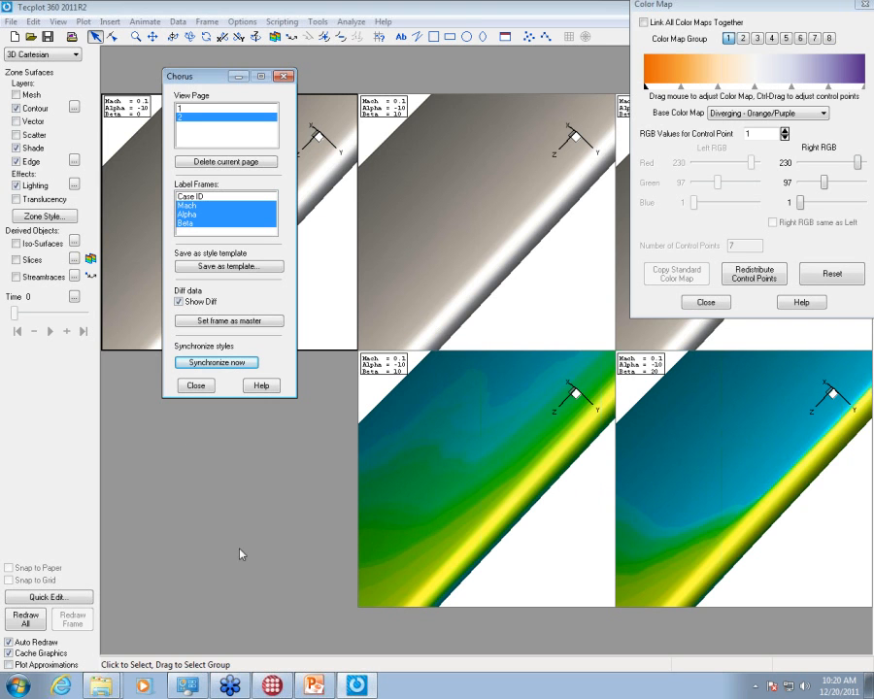
# Step: Switch to Tecplot Chorus and deposit the ready "Raw data-T1 p" image job into the project
pyautogui.click(274, 686)
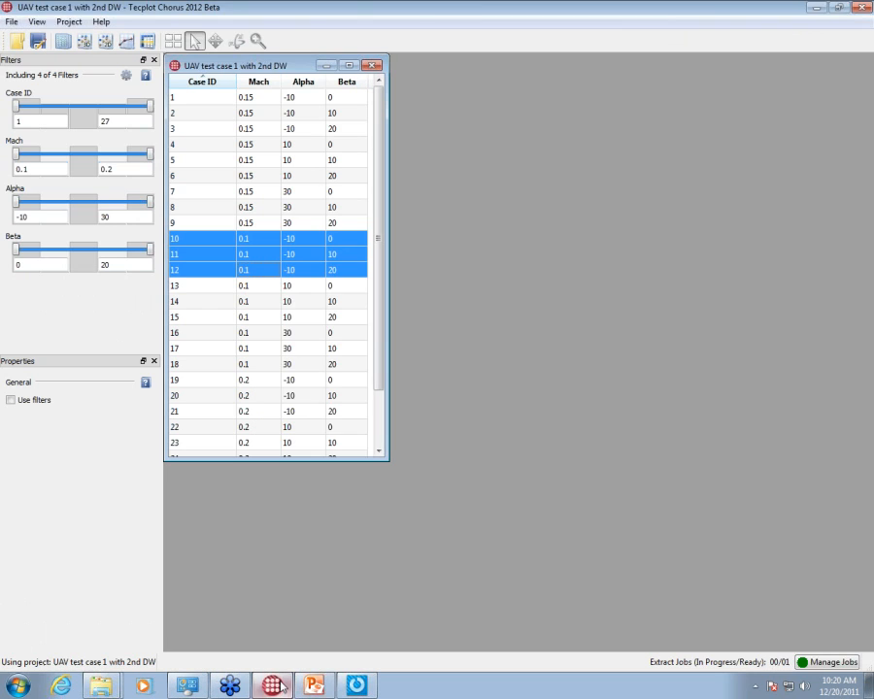
pyautogui.click(833, 661)
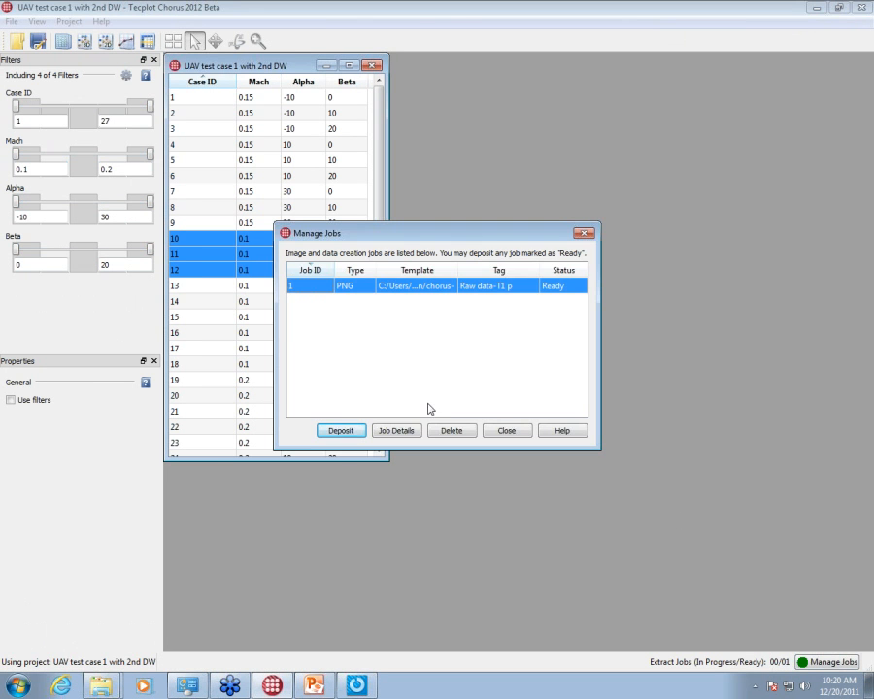
pyautogui.click(337, 431)
pyautogui.click(458, 437)
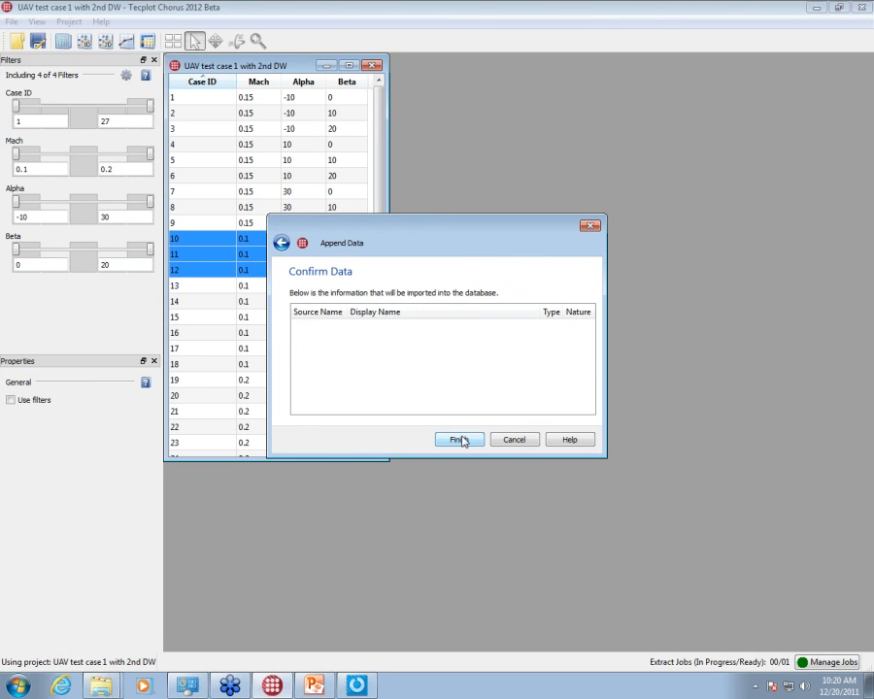
pyautogui.click(460, 440)
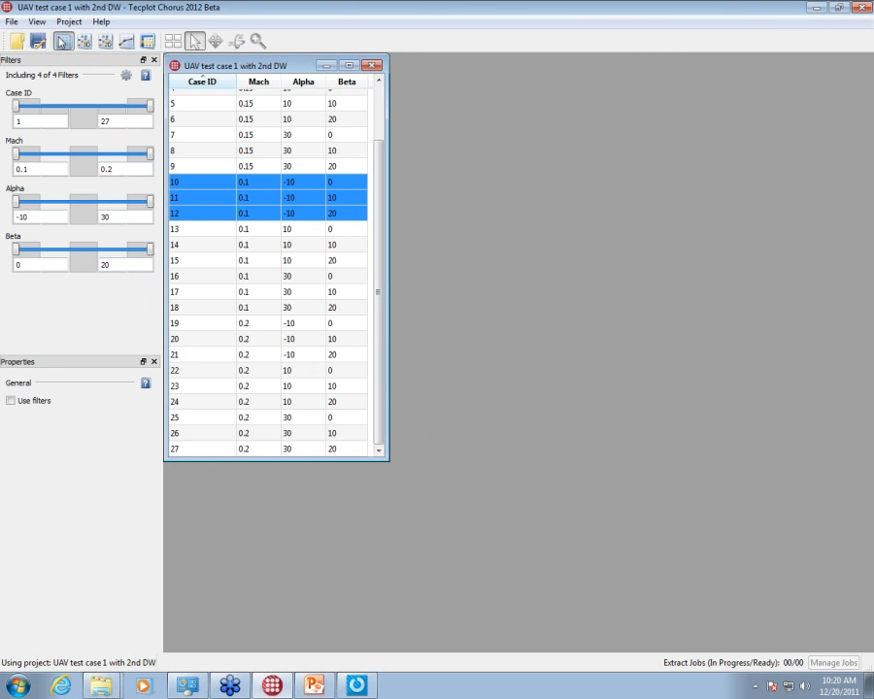
# Step: Open an image matrix of the "Raw data-T1 p" images by Alpha and Mach and enlarge its window
pyautogui.click(63, 41)
pyautogui.moveTo(472, 260); pyautogui.dragTo(356, 123)
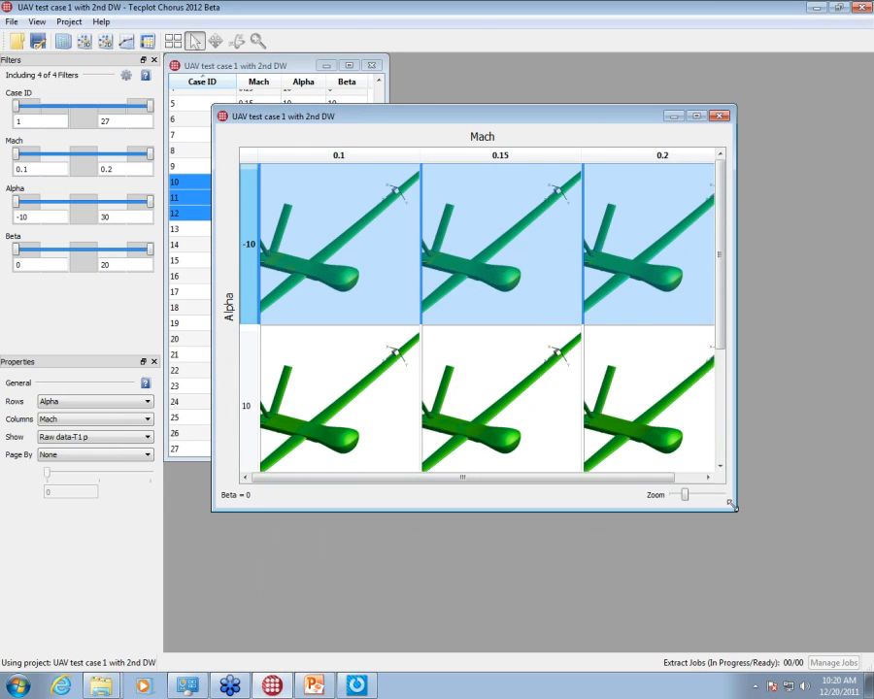
pyautogui.moveTo(734, 517); pyautogui.dragTo(811, 657)
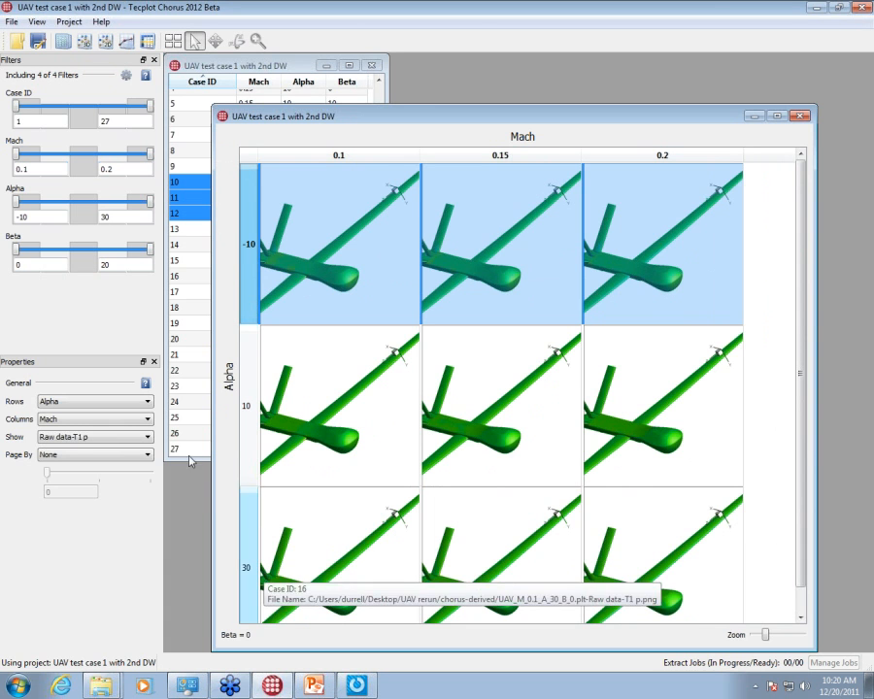
# Step: Page the image matrix by Beta, browse its pages, and enlarge the images to inspect the Mach 0.1, Alpha -10 case
pyautogui.click(74, 455)
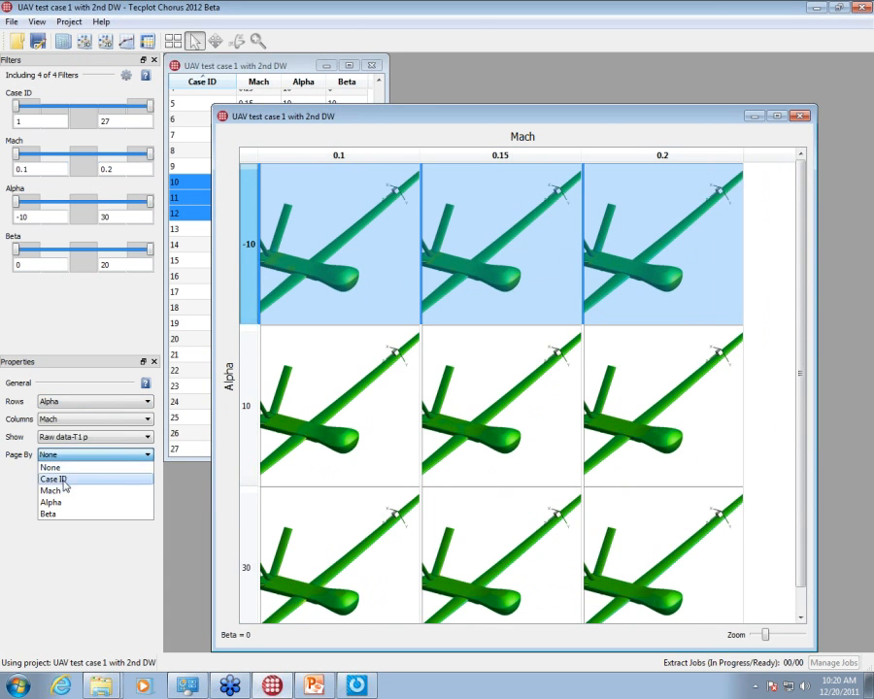
pyautogui.click(59, 514)
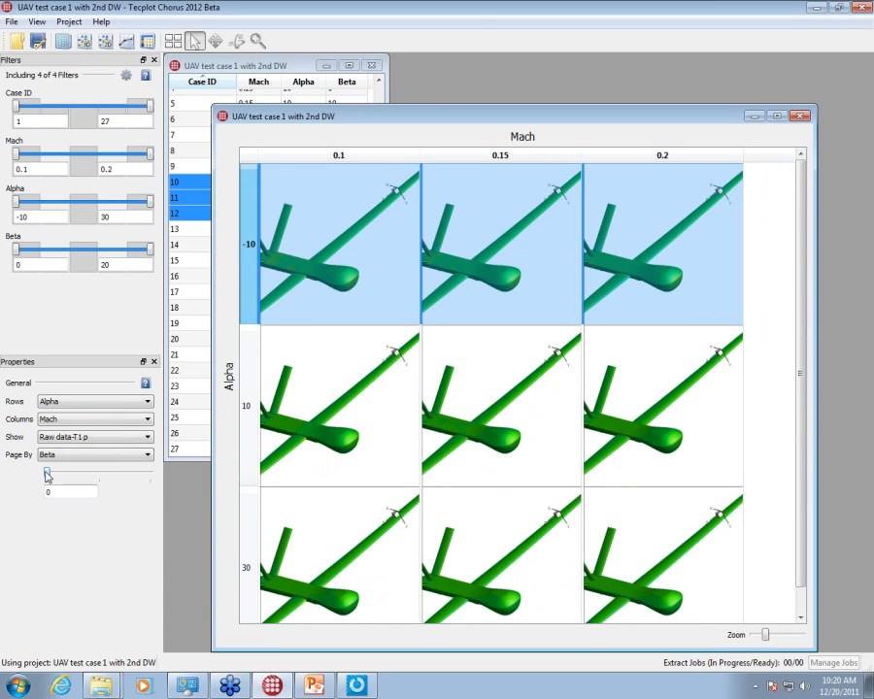
pyautogui.moveTo(47, 475)
pyautogui.mouseDown()
pyautogui.moveTo(91, 472)
pyautogui.moveTo(158, 481)
pyautogui.moveTo(48, 480)
pyautogui.moveTo(164, 488)
pyautogui.moveTo(54, 485)
pyautogui.moveTo(150, 474)
pyautogui.moveTo(49, 486)
pyautogui.mouseUp()
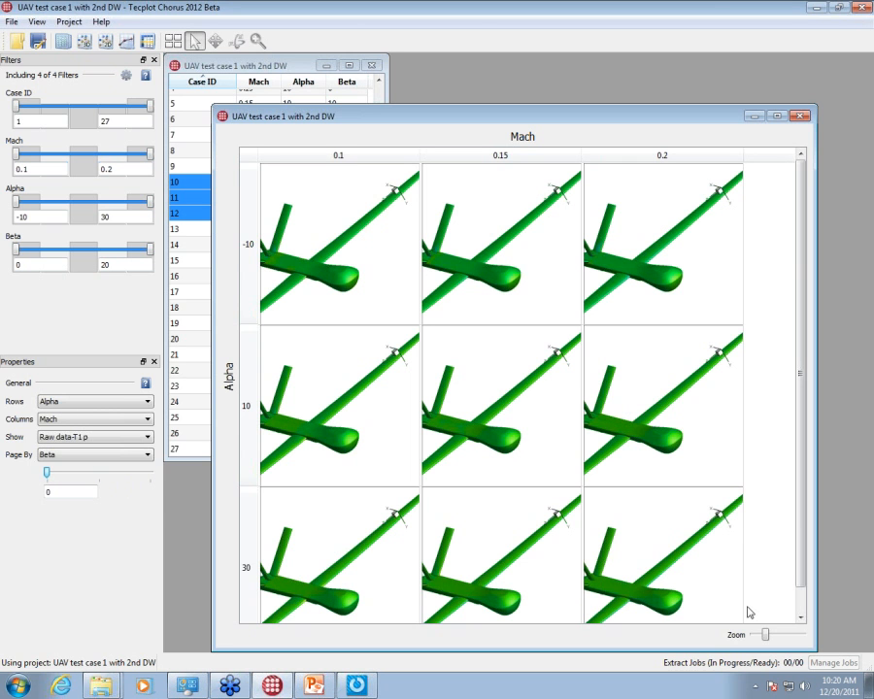
pyautogui.click(771, 637)
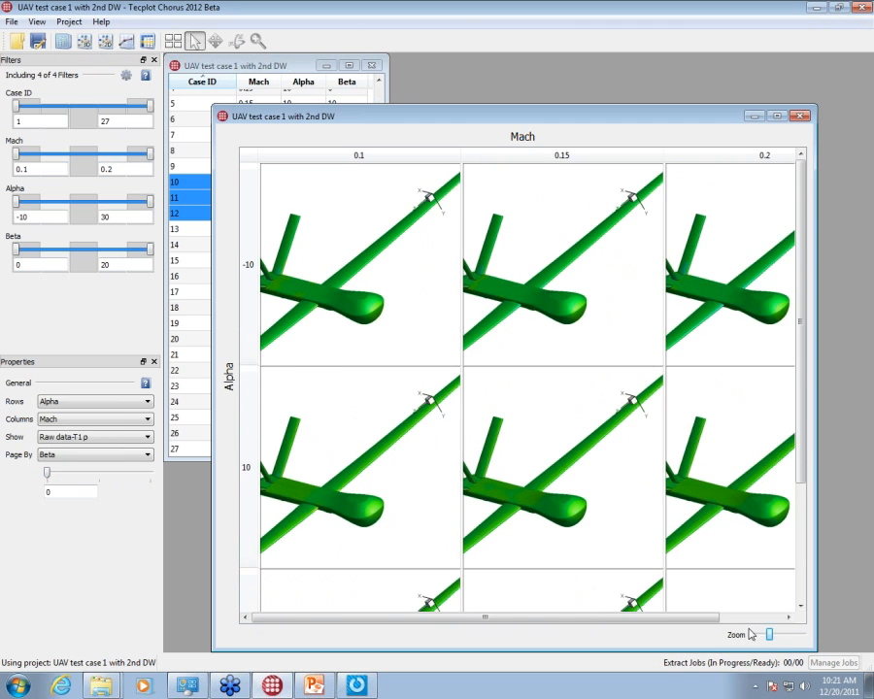
pyautogui.click(774, 637)
pyautogui.moveTo(774, 637); pyautogui.dragTo(789, 636)
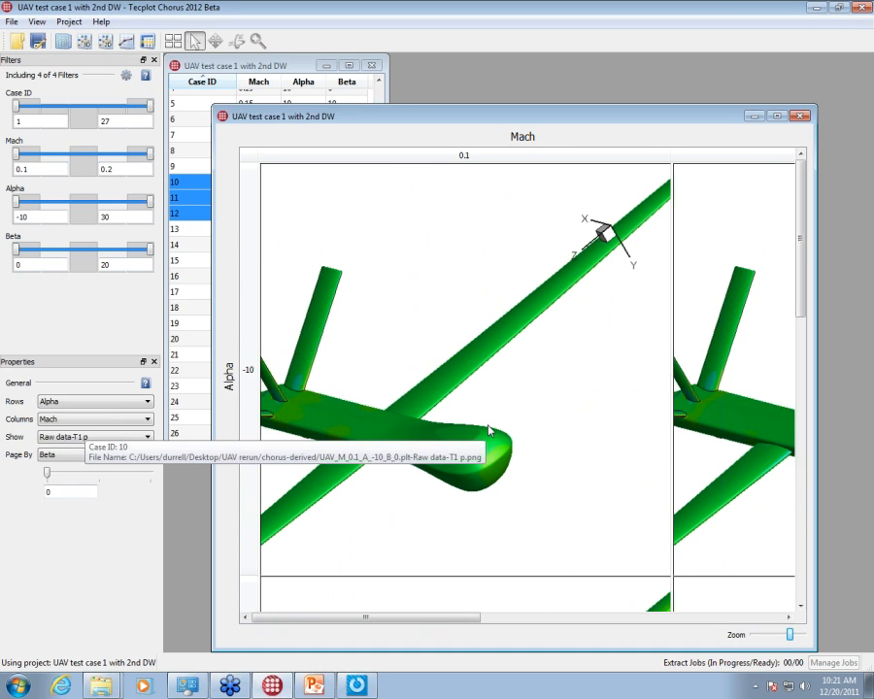
# Step: Switch to Tecplot 360, show page 1 and set the base color map to Small Rainbow
pyautogui.click(281, 66)
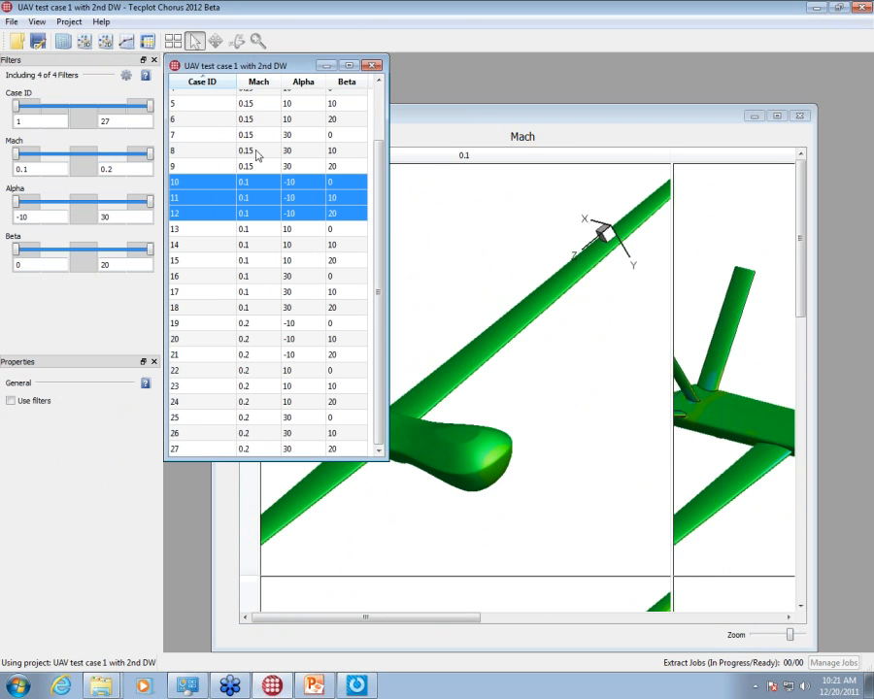
pyautogui.click(357, 686)
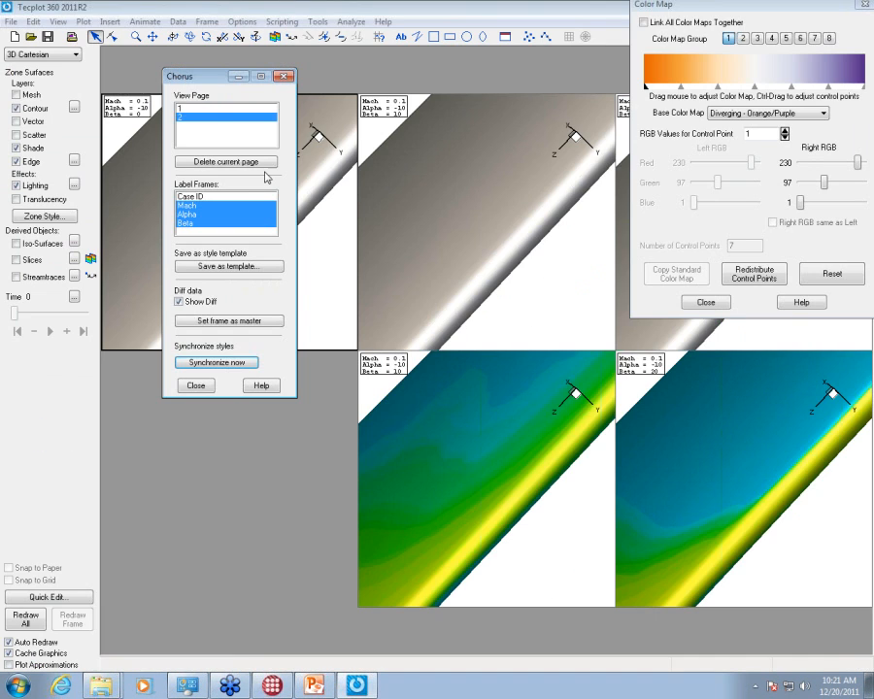
pyautogui.click(212, 108)
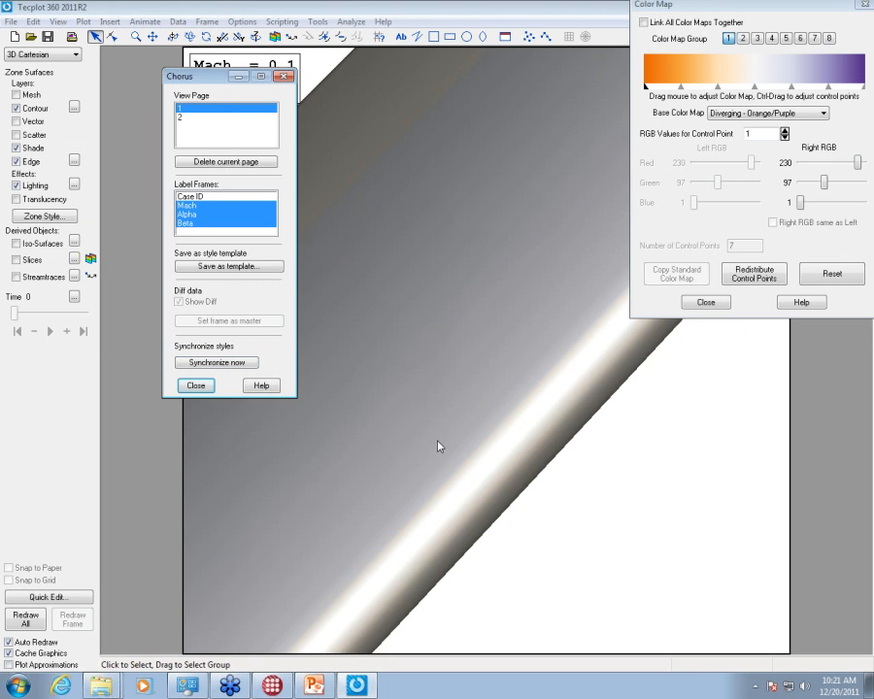
pyautogui.scroll(-3, 457, 479)
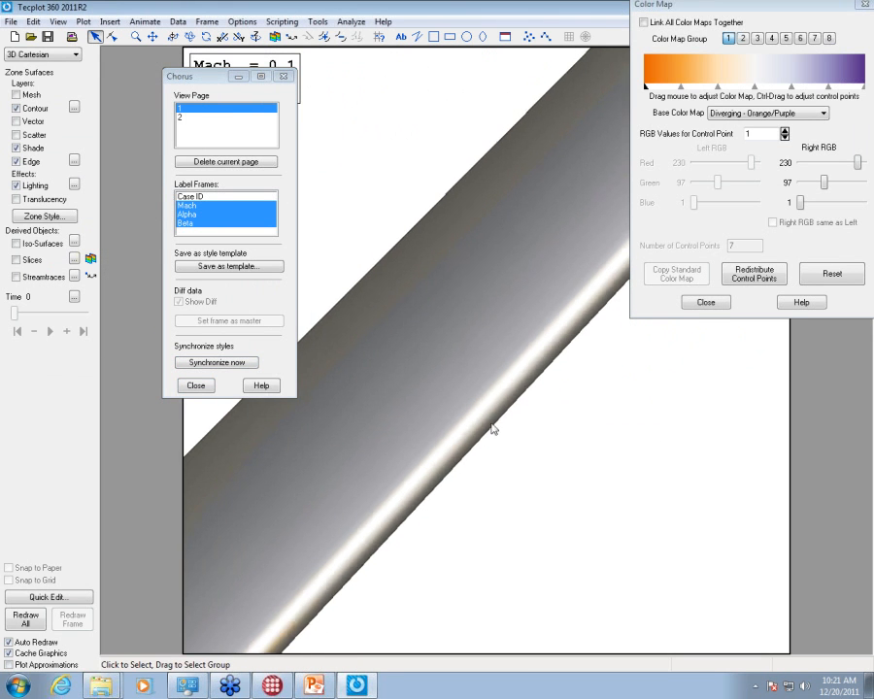
pyautogui.click(777, 112)
pyautogui.scroll(1, 763, 130)
pyautogui.scroll(3, 762, 128)
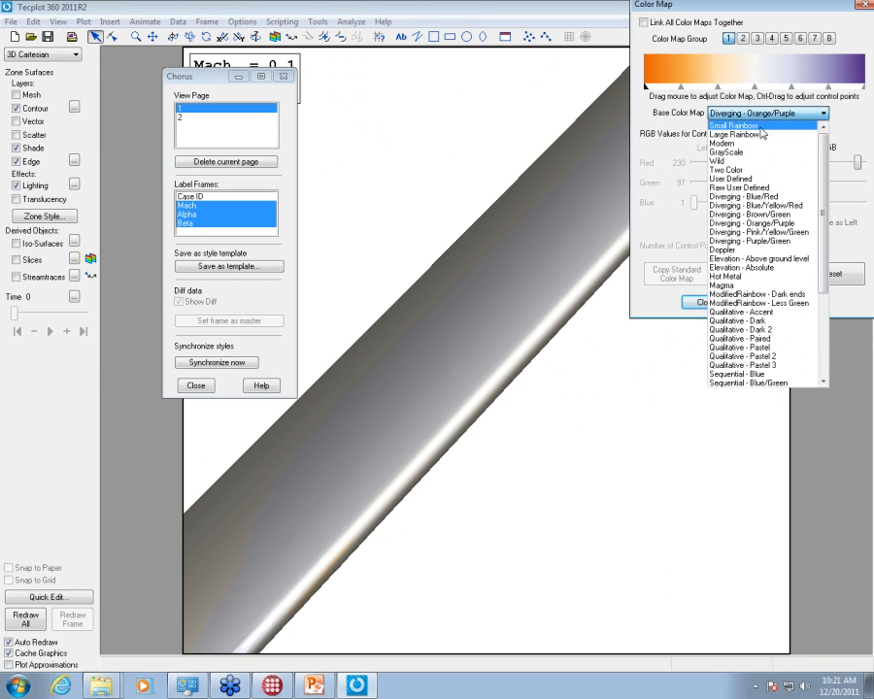
pyautogui.click(756, 125)
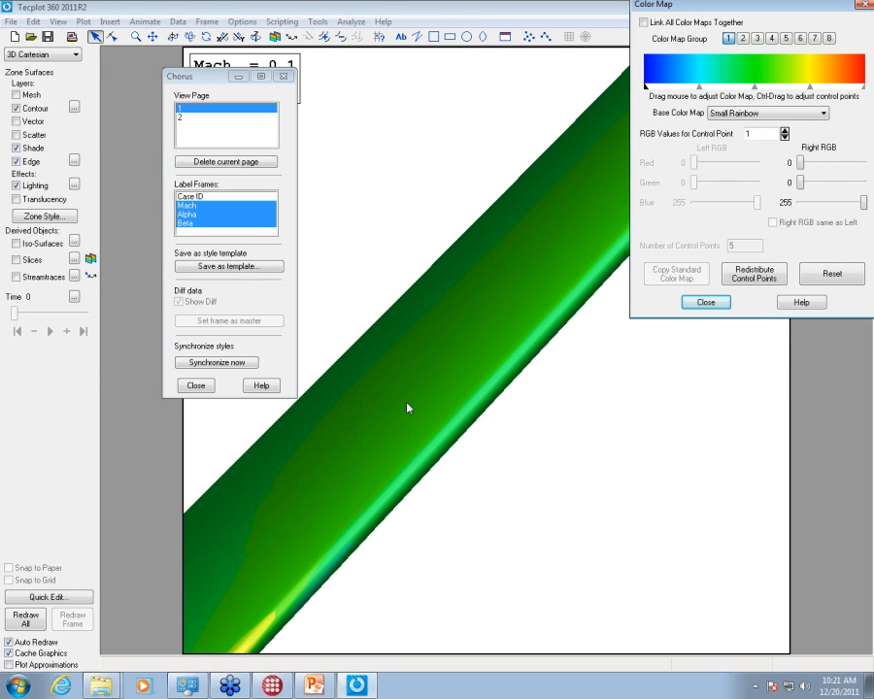
# Step: Turn on slices and place a Y slice across the wing, viewing it from another angle
pyautogui.moveTo(402, 453); pyautogui.dragTo(393, 547)
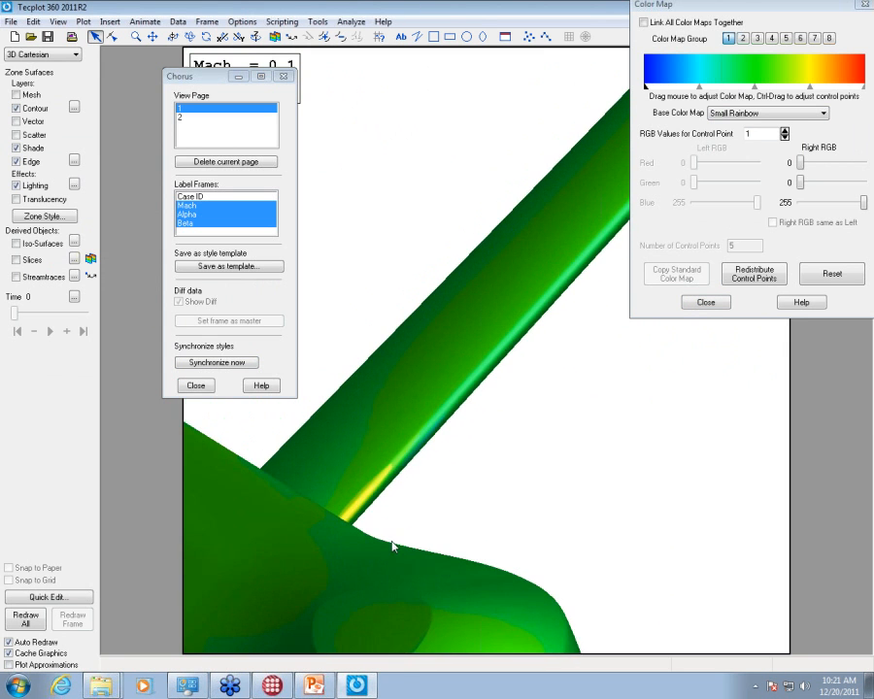
pyautogui.click(31, 260)
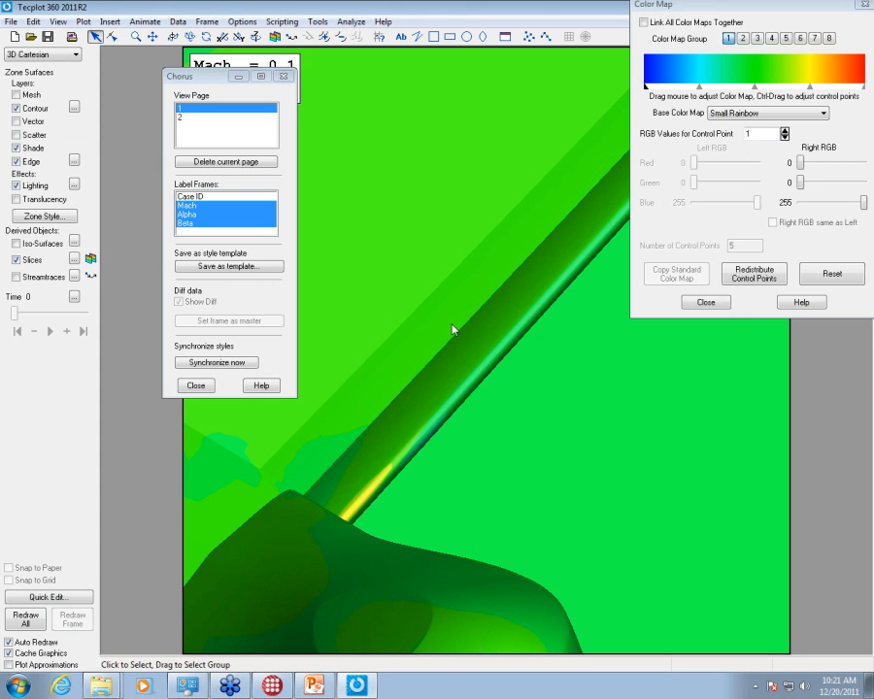
pyautogui.click(90, 259)
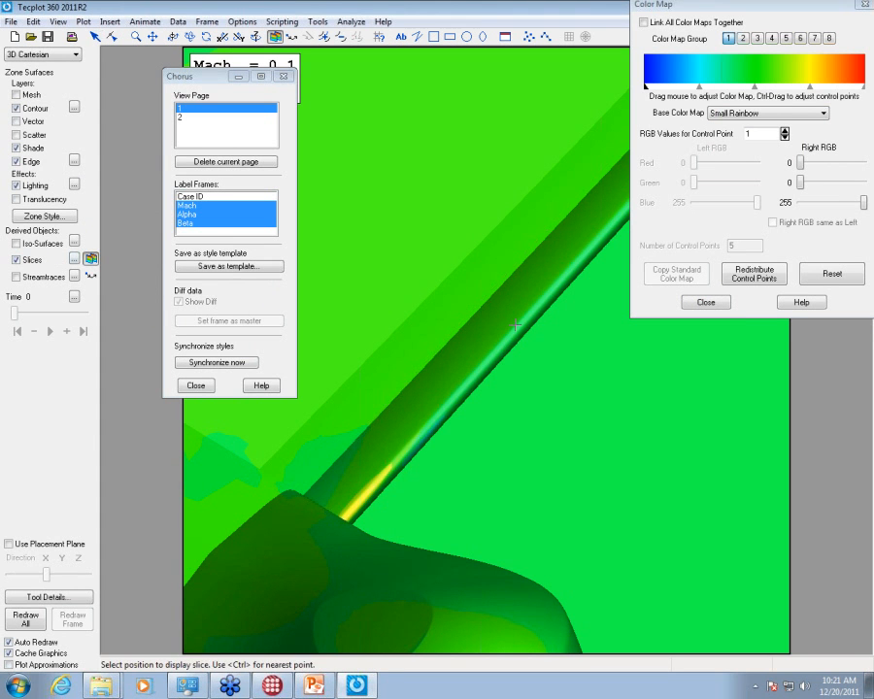
pyautogui.press('y')
pyautogui.click(524, 269)
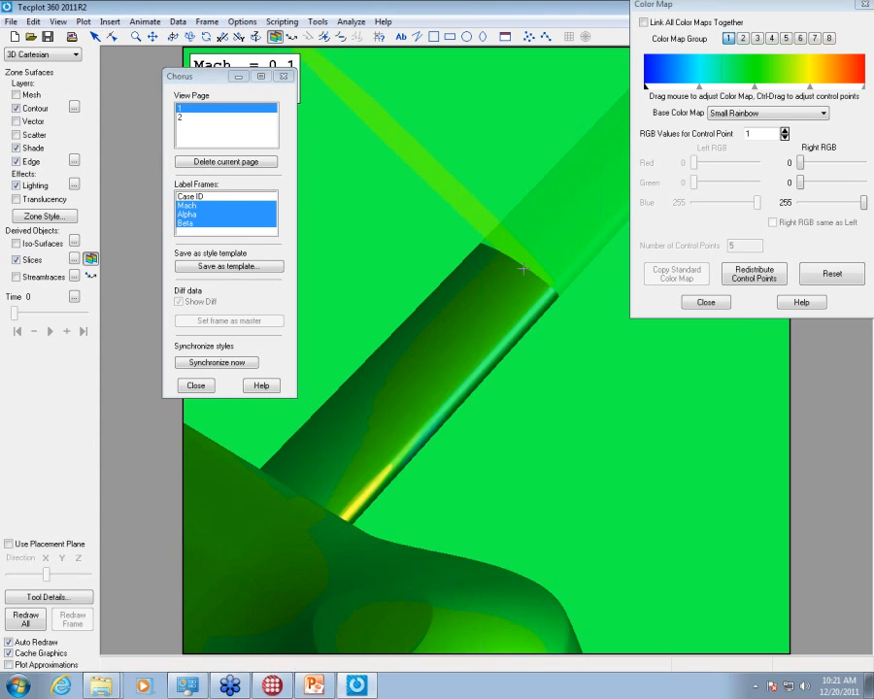
pyautogui.moveTo(478, 315); pyautogui.dragTo(621, 167)
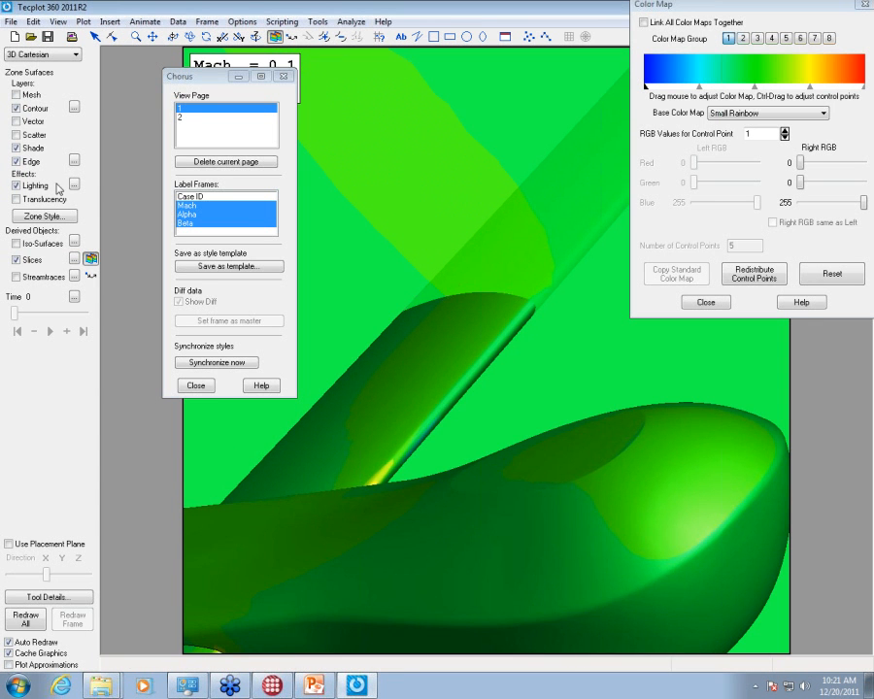
# Step: Turn off the contour layer on the zone surfaces and view the wing and slice more closely
pyautogui.click(15, 108)
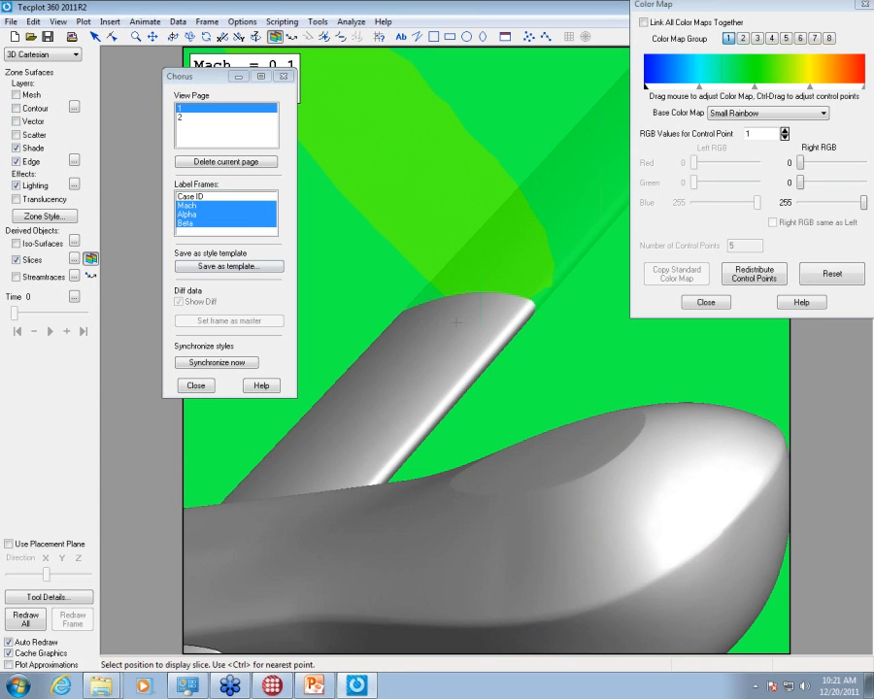
pyautogui.moveTo(465, 371); pyautogui.dragTo(456, 459)
pyautogui.moveTo(493, 393); pyautogui.dragTo(478, 427)
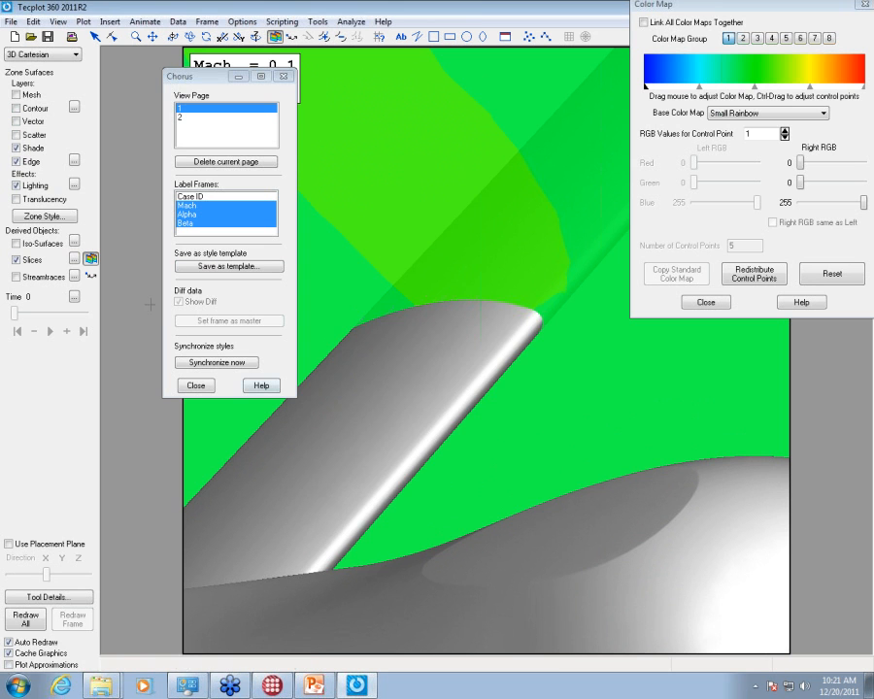
# Step: Set the contour type of slice group 1 to Lines & Flood
pyautogui.click(73, 260)
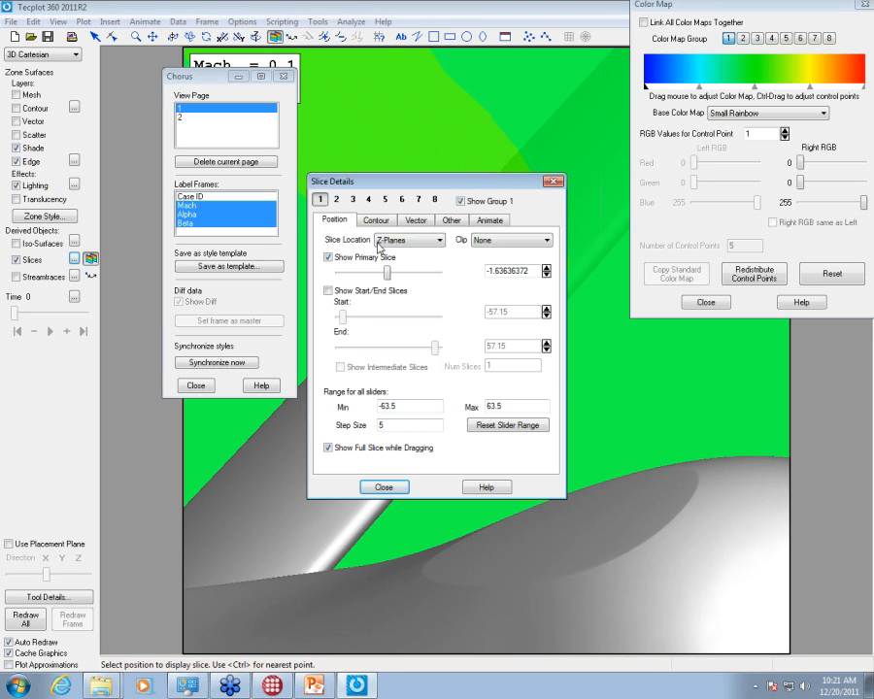
pyautogui.click(379, 223)
pyautogui.click(452, 266)
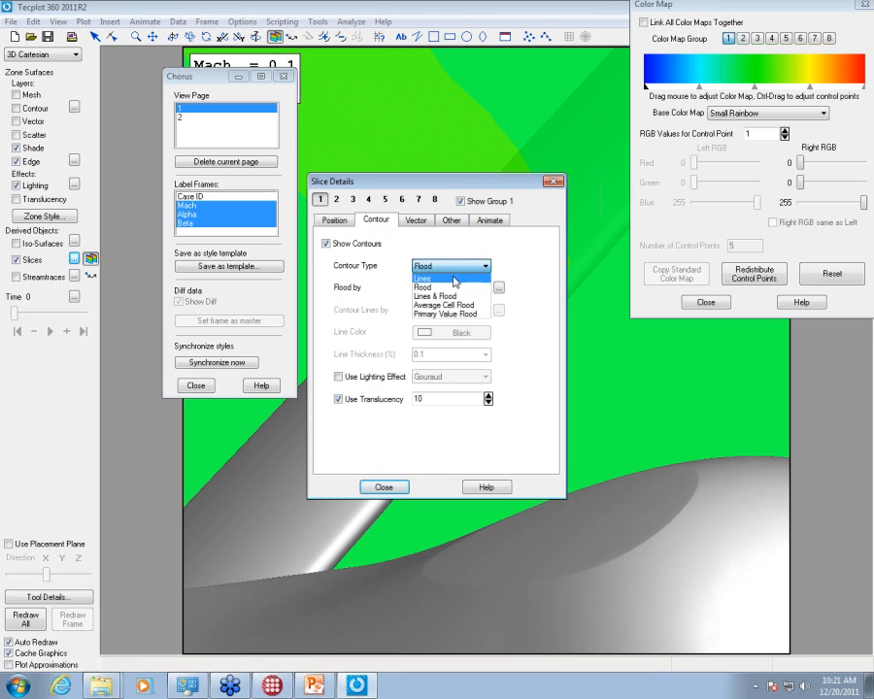
pyautogui.click(458, 295)
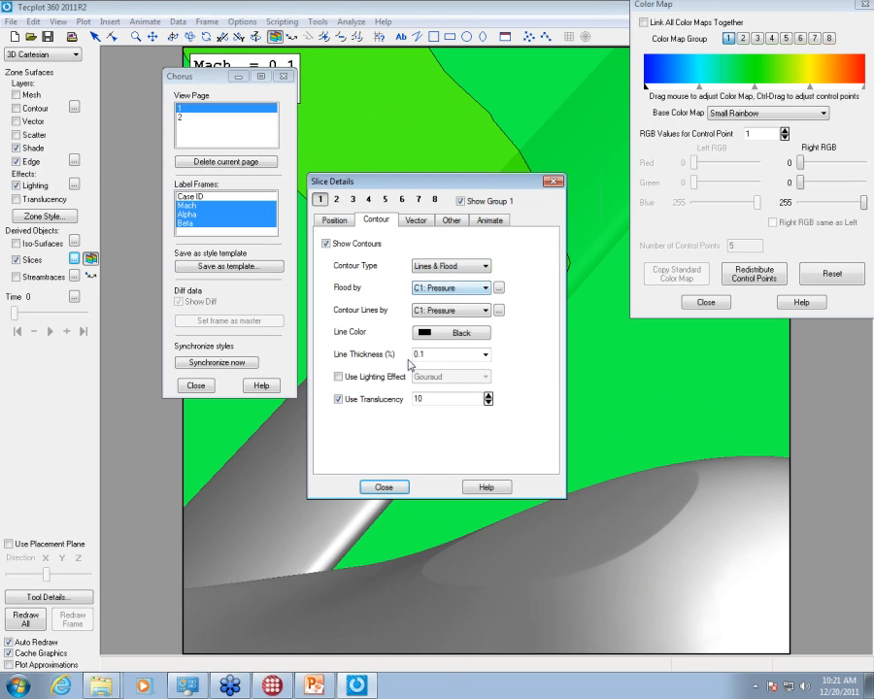
pyautogui.click(386, 489)
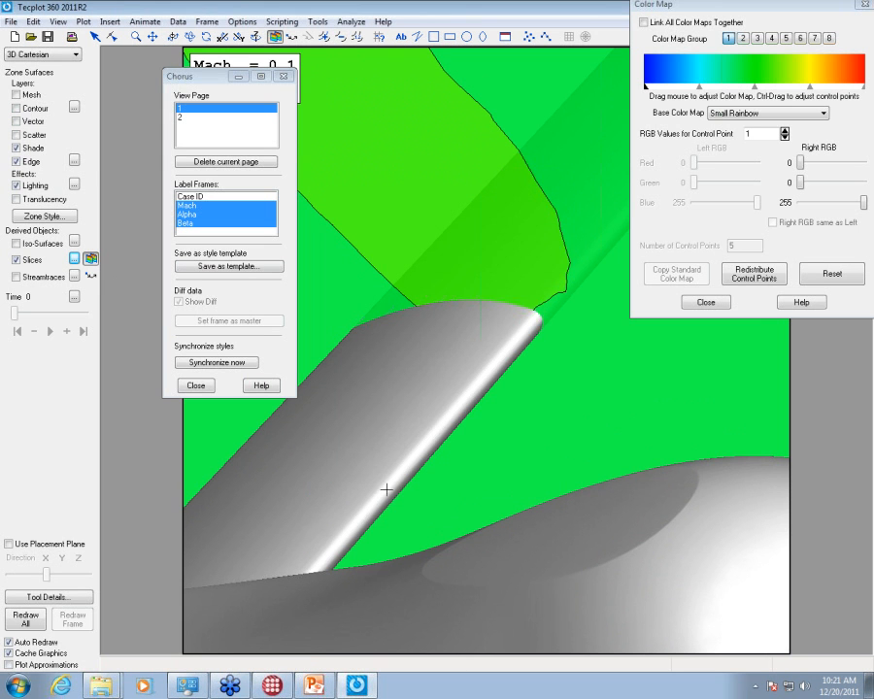
# Step: Add contour levels at several points on the slice above, below and ahead of the wing
pyautogui.click(324, 36)
pyautogui.click(459, 229)
pyautogui.click(532, 315)
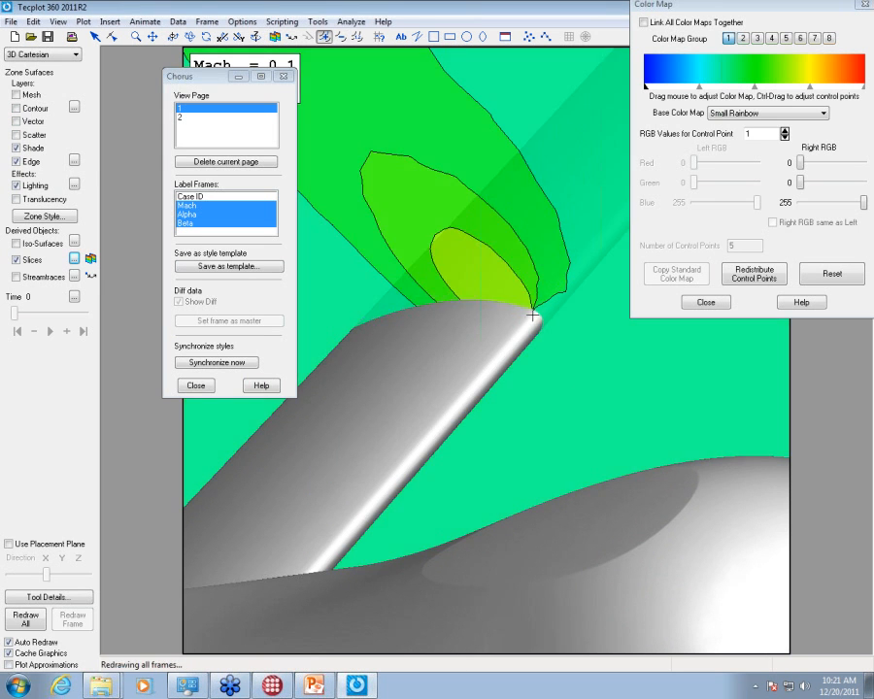
pyautogui.click(568, 375)
pyautogui.click(650, 435)
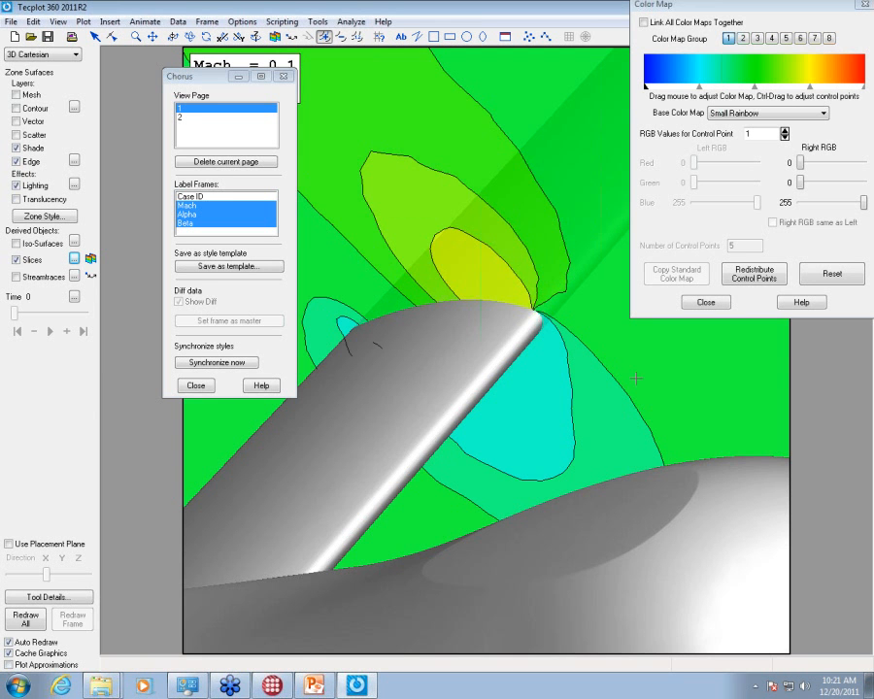
pyautogui.click(676, 347)
pyautogui.click(607, 294)
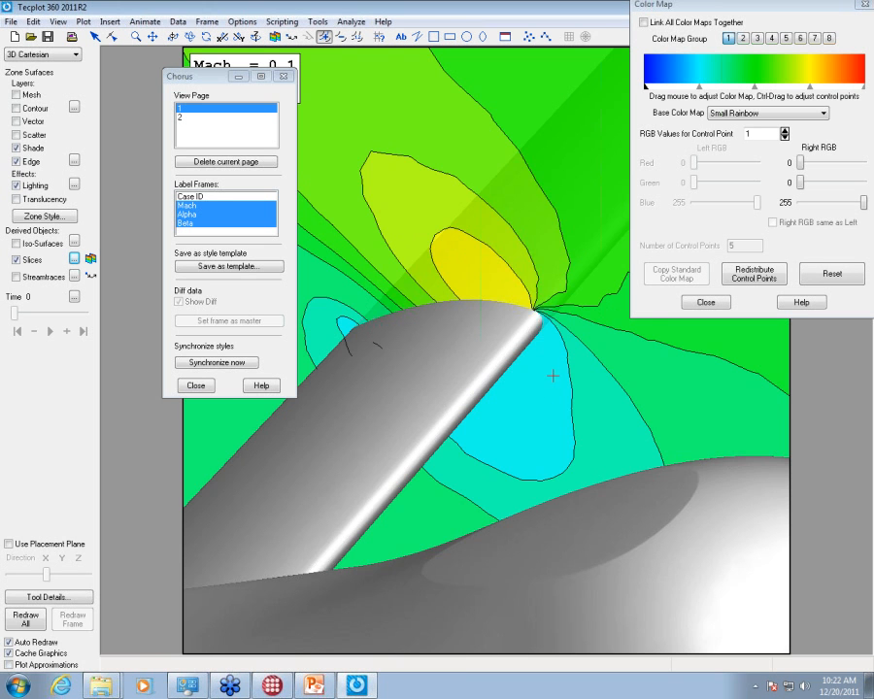
# Step: Place streamtraces on the slice ahead of the wing's leading edge and over its upper surface
pyautogui.moveTo(609, 202); pyautogui.dragTo(459, 331)
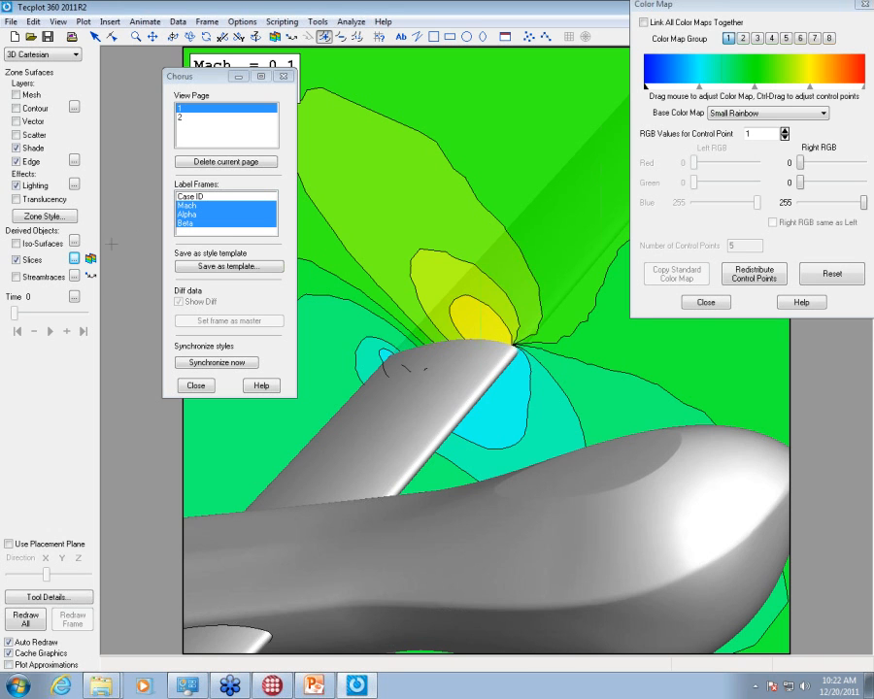
pyautogui.click(91, 276)
pyautogui.click(385, 396)
pyautogui.click(539, 427)
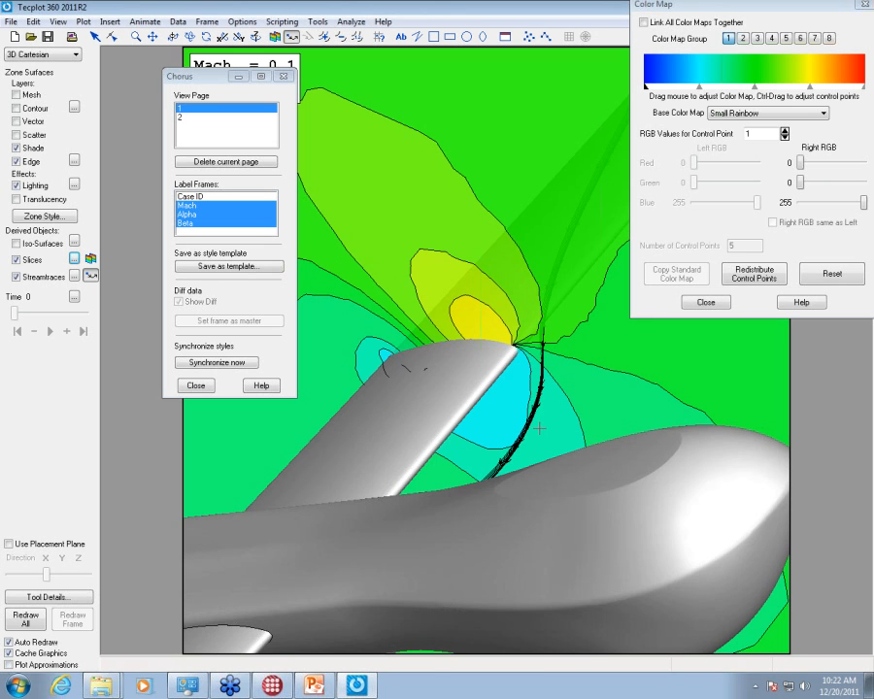
pyautogui.moveTo(519, 323); pyautogui.dragTo(517, 450)
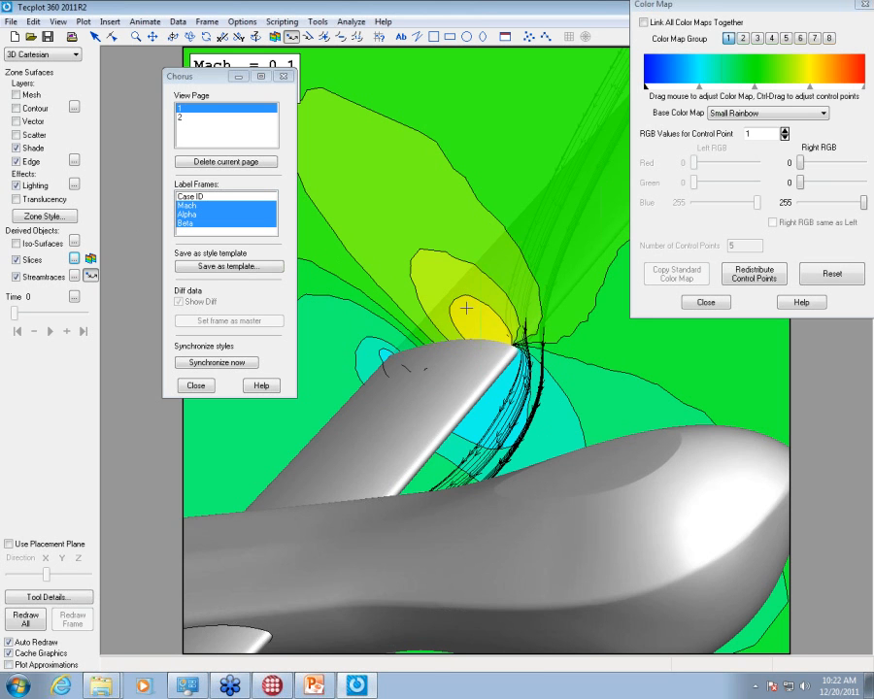
pyautogui.moveTo(467, 309); pyautogui.dragTo(439, 380)
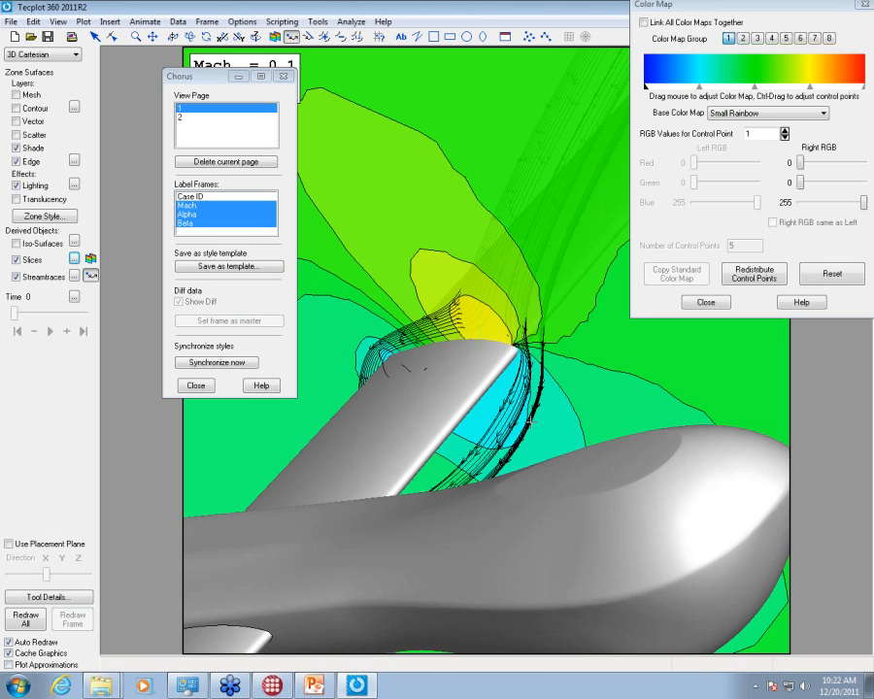
# Step: Save the current plot style as a style template named "T2 S"
pyautogui.click(231, 266)
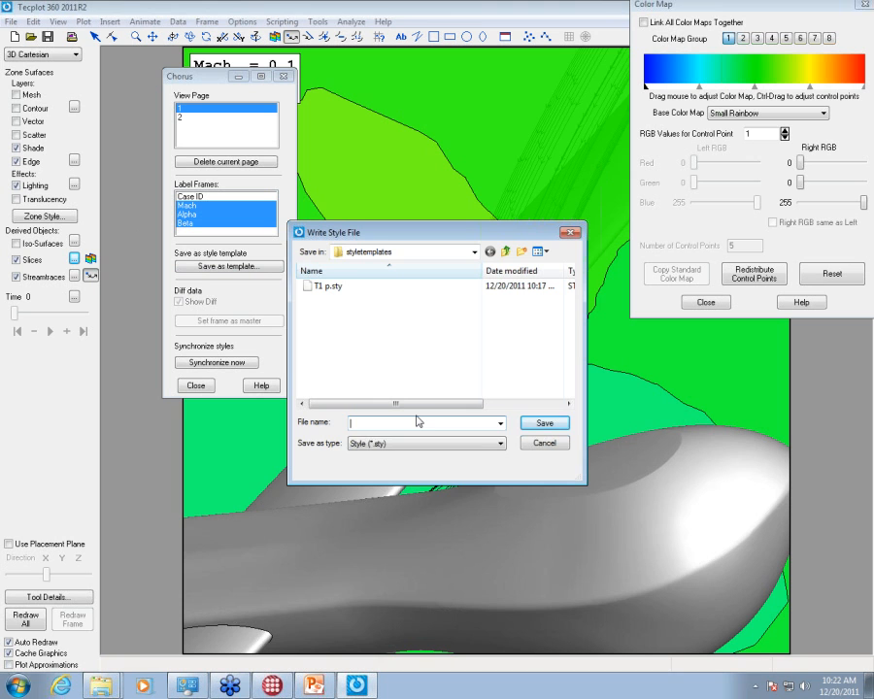
pyautogui.write('T2 S')
pyautogui.click(550, 424)
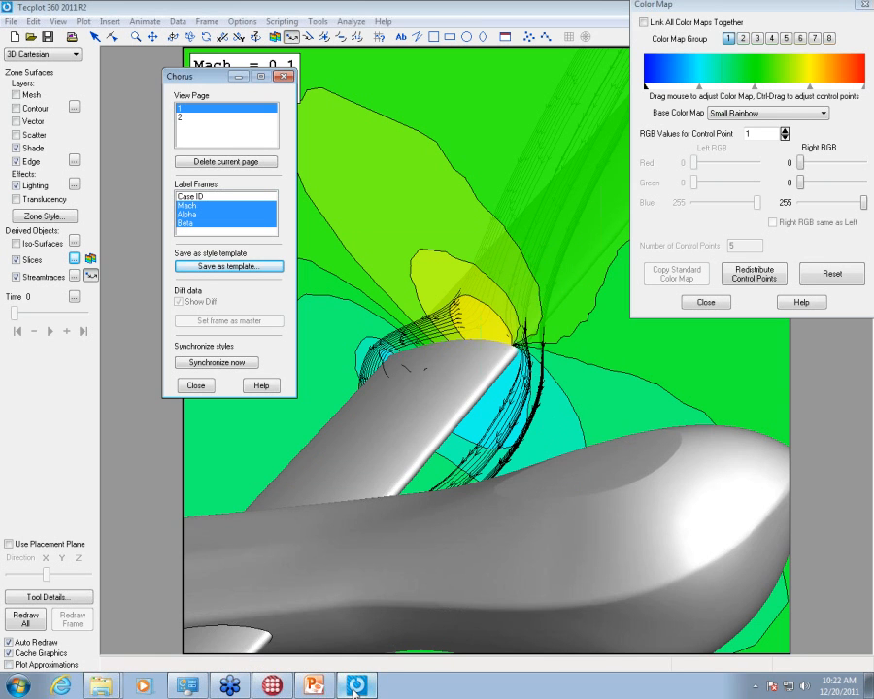
# Step: Switch to Tecplot Chorus and create 600-pixel raw data images for all cases with the T2 S.sty template, tagged "Raw data-T2 S"
pyautogui.moveTo(356, 685)
pyautogui.click(271, 686)
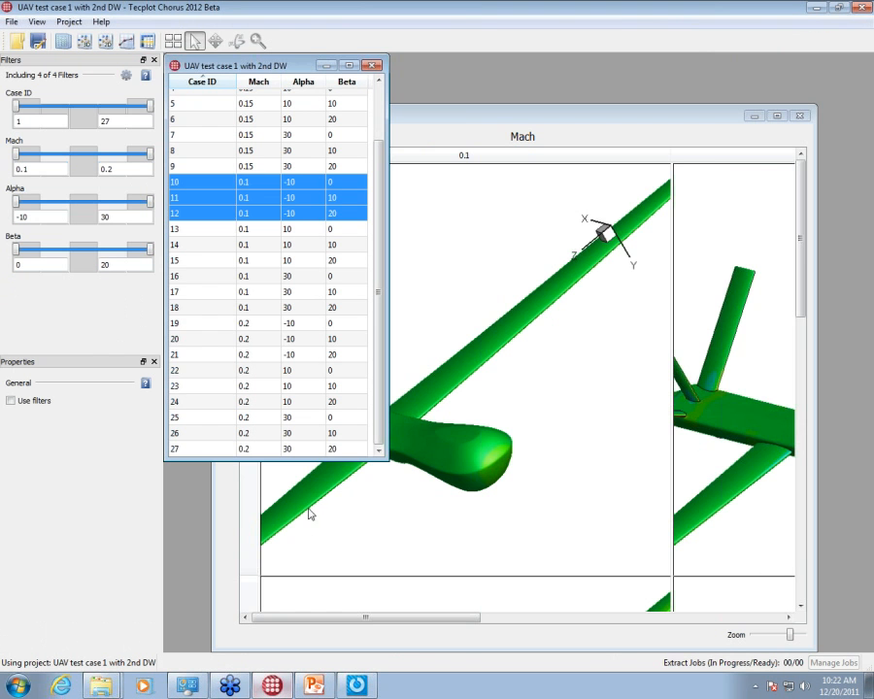
pyautogui.click(304, 340)
pyautogui.hotkey('ctrl', 'a')
pyautogui.rightClick(302, 336)
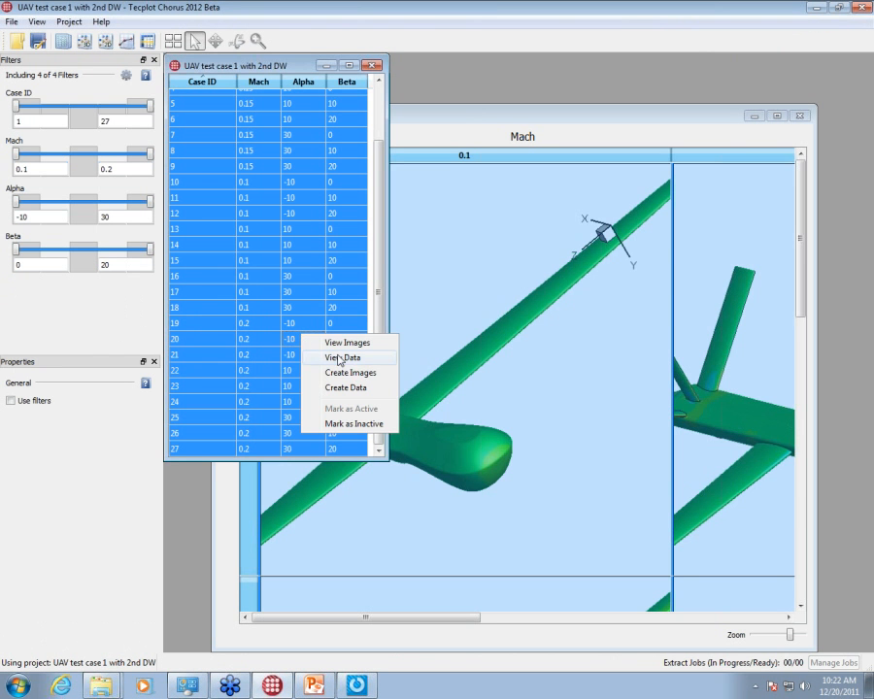
pyautogui.click(352, 375)
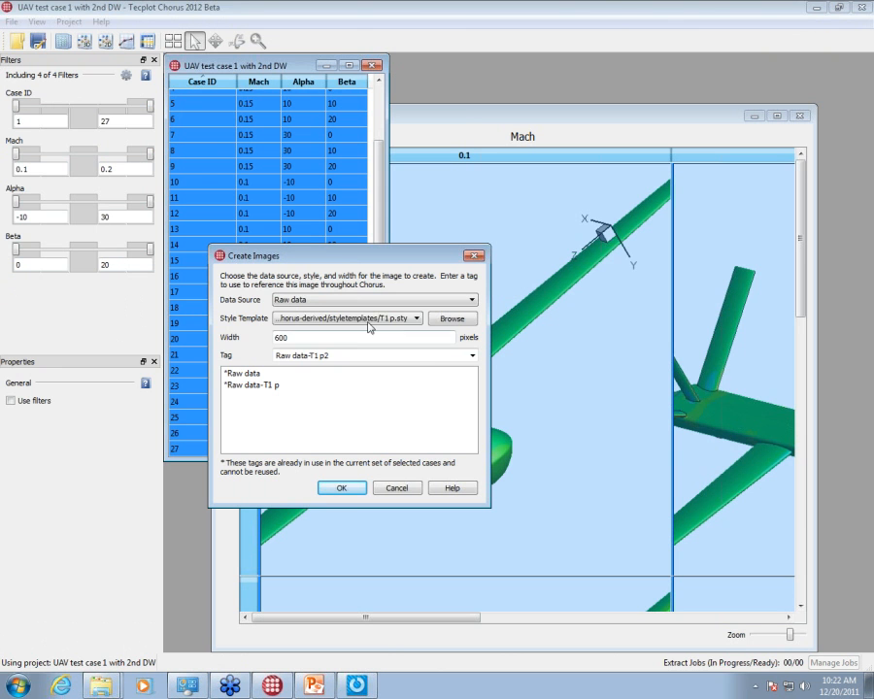
pyautogui.click(416, 319)
pyautogui.click(364, 355)
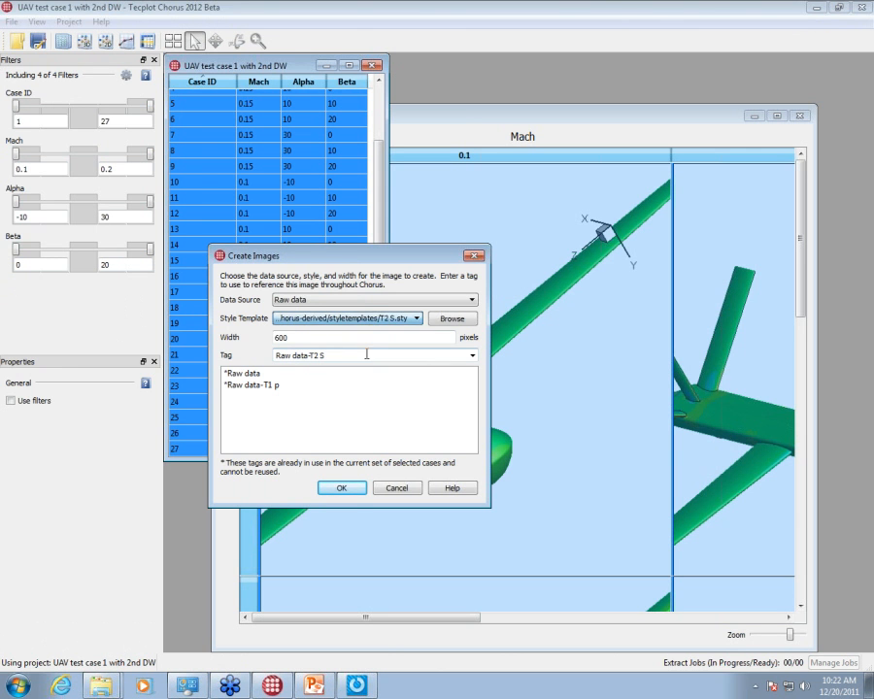
pyautogui.click(354, 492)
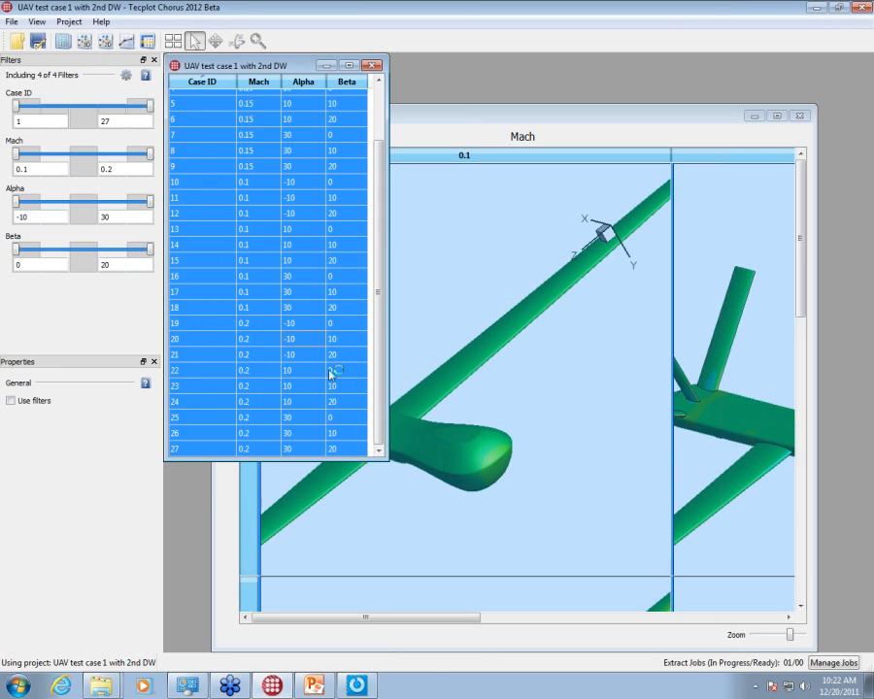
pyautogui.click(324, 353)
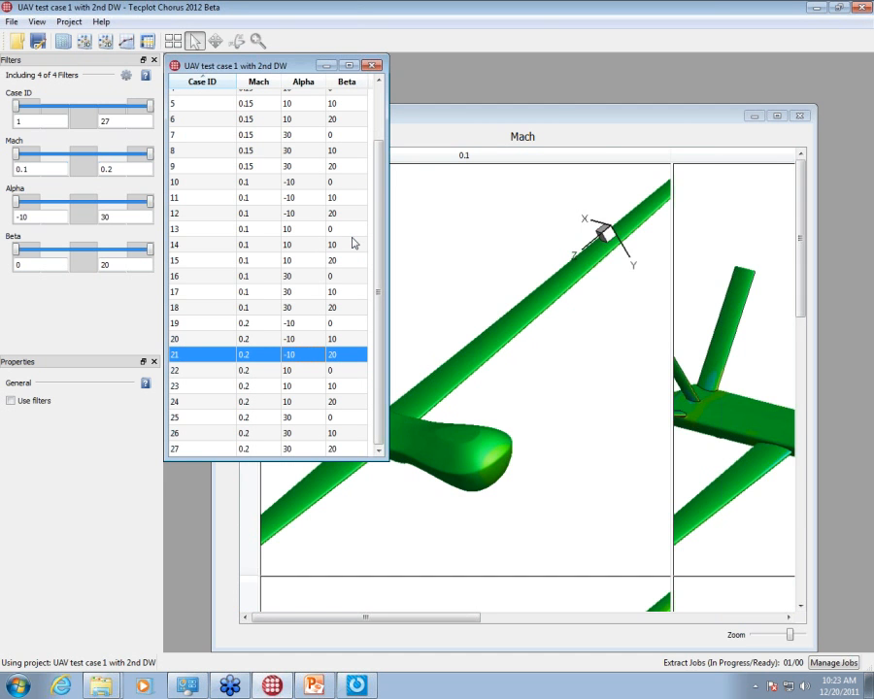
# Step: Start appending data from "flight envelope 27.csv" in the desktop's UAV rerun folder, keeping that folder as the root
pyautogui.click(74, 23)
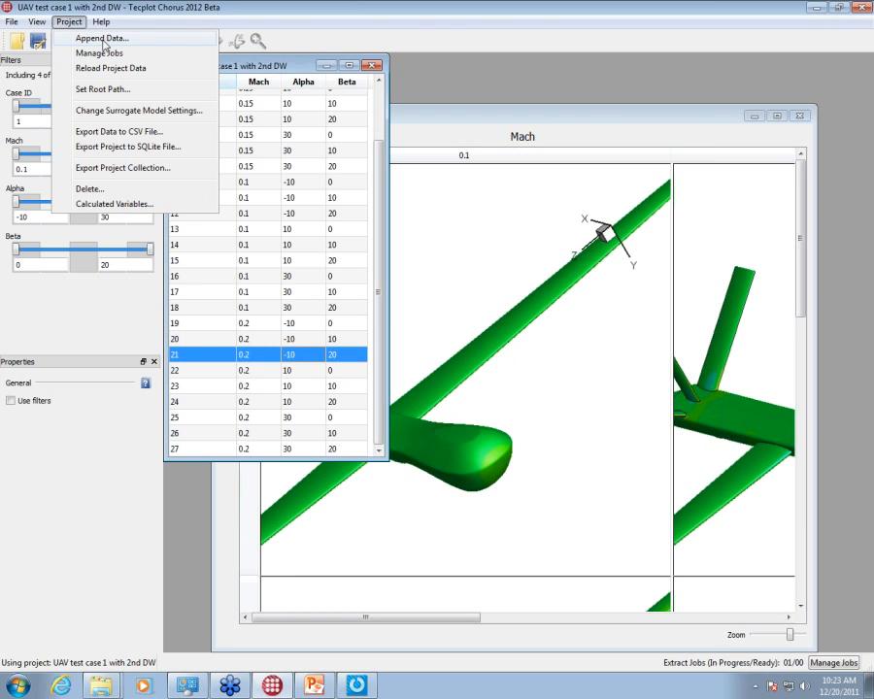
pyautogui.click(76, 38)
pyautogui.click(465, 335)
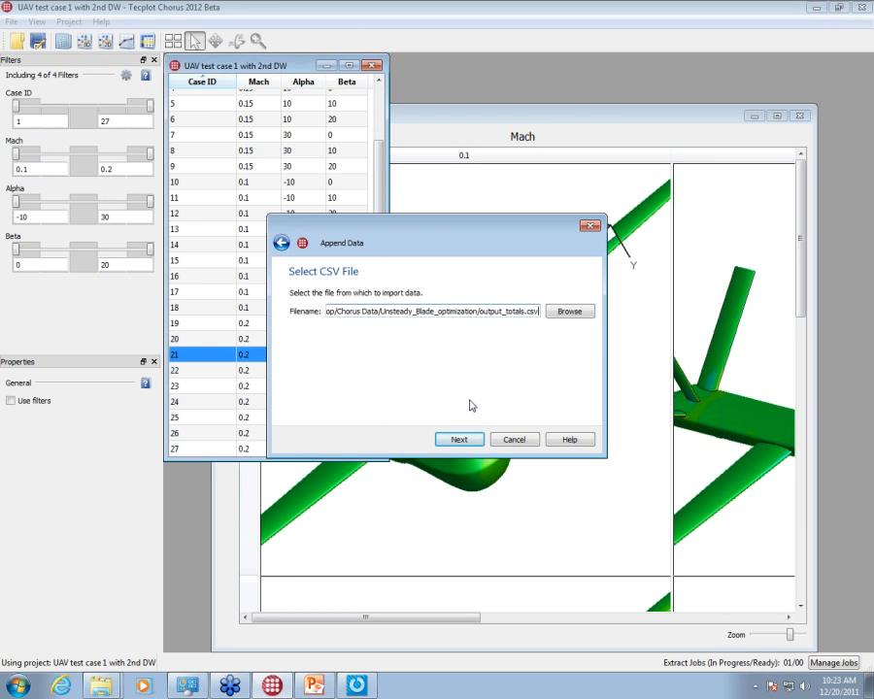
pyautogui.click(574, 312)
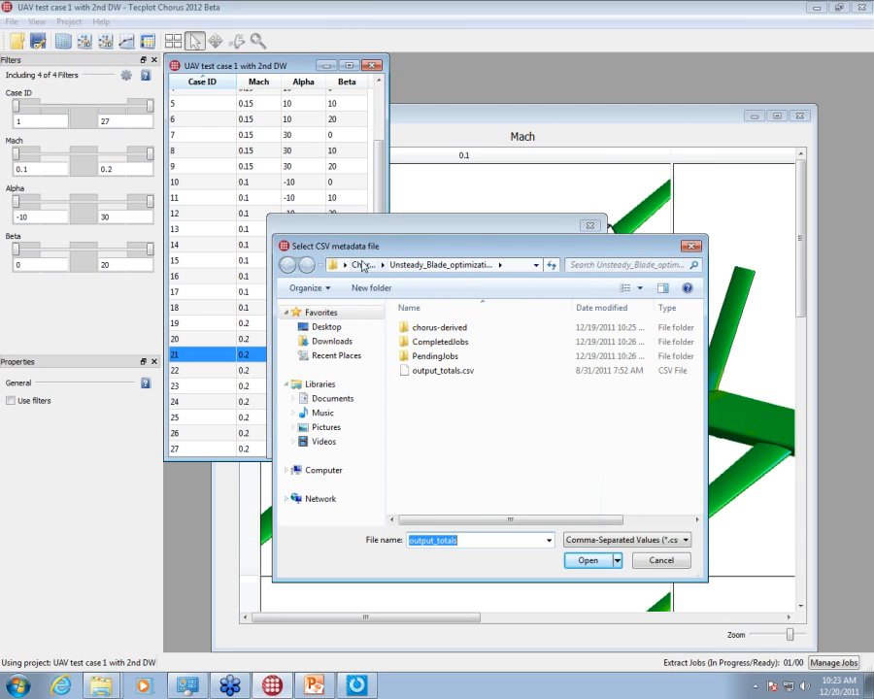
pyautogui.click(362, 266)
pyautogui.click(324, 327)
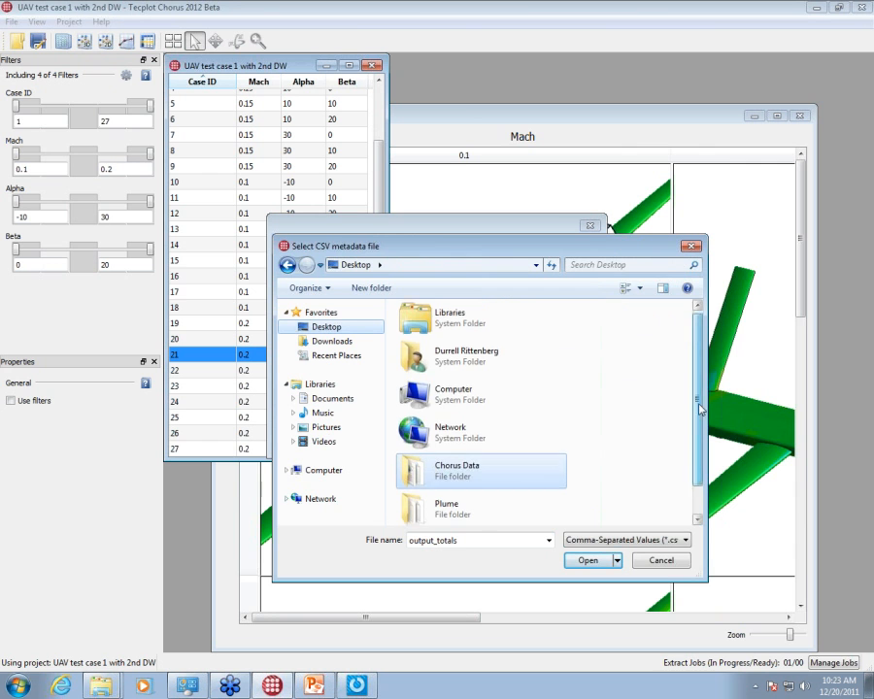
pyautogui.scroll(-1, 558, 471)
pyautogui.doubleClick(456, 502)
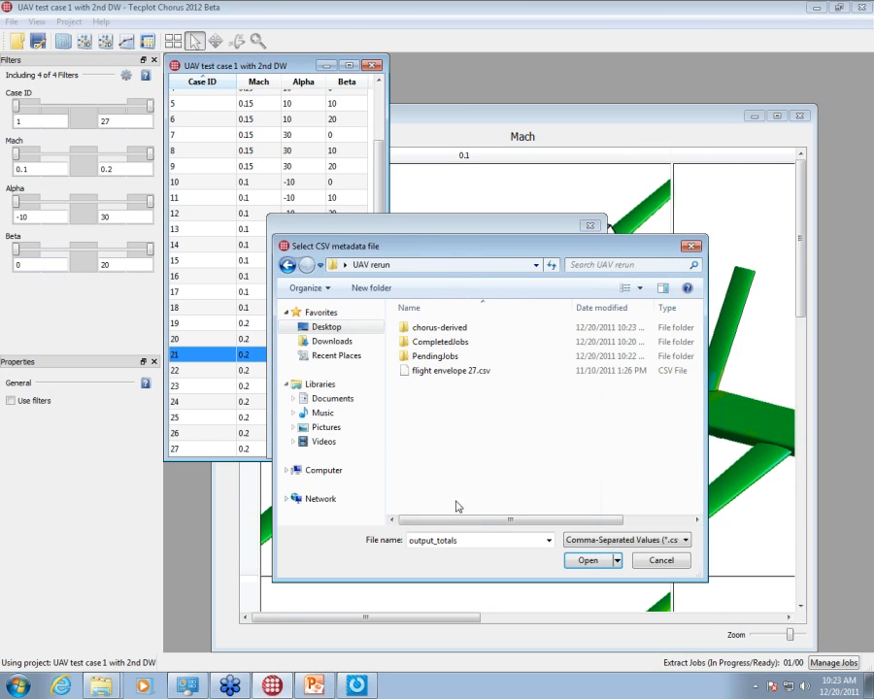
pyautogui.click(470, 372)
pyautogui.click(587, 562)
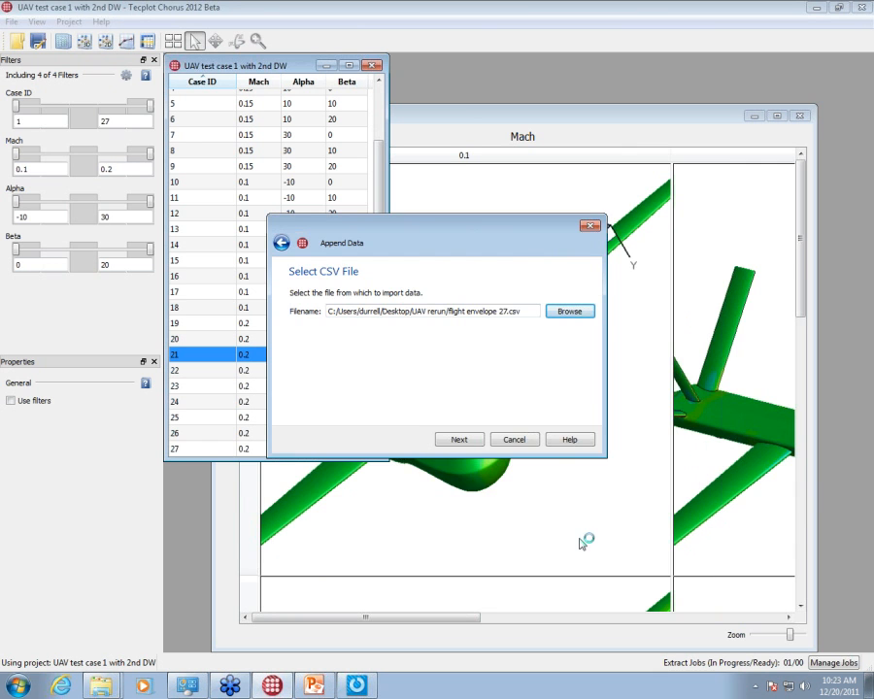
pyautogui.click(470, 440)
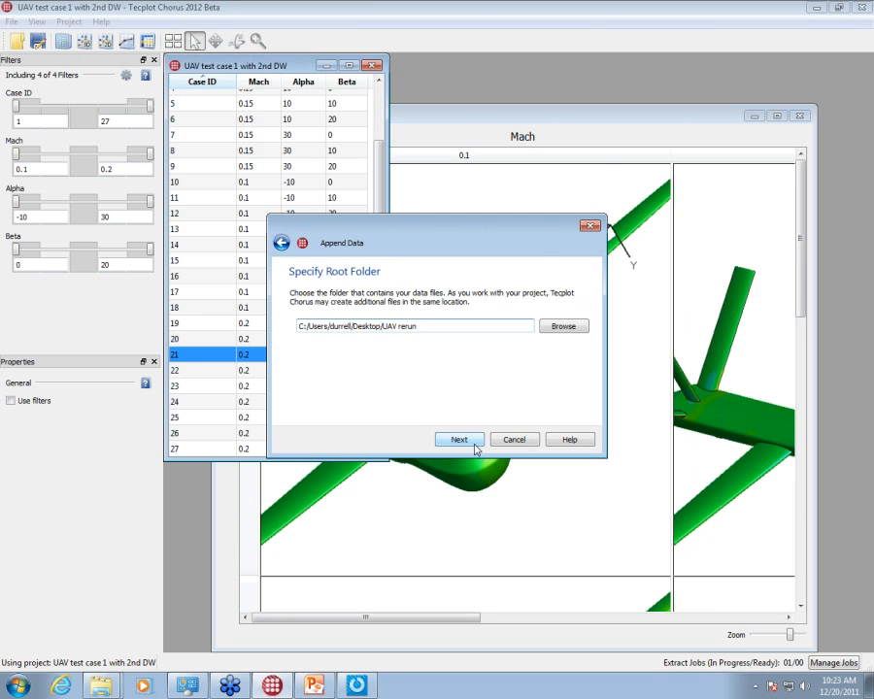
pyautogui.click(460, 439)
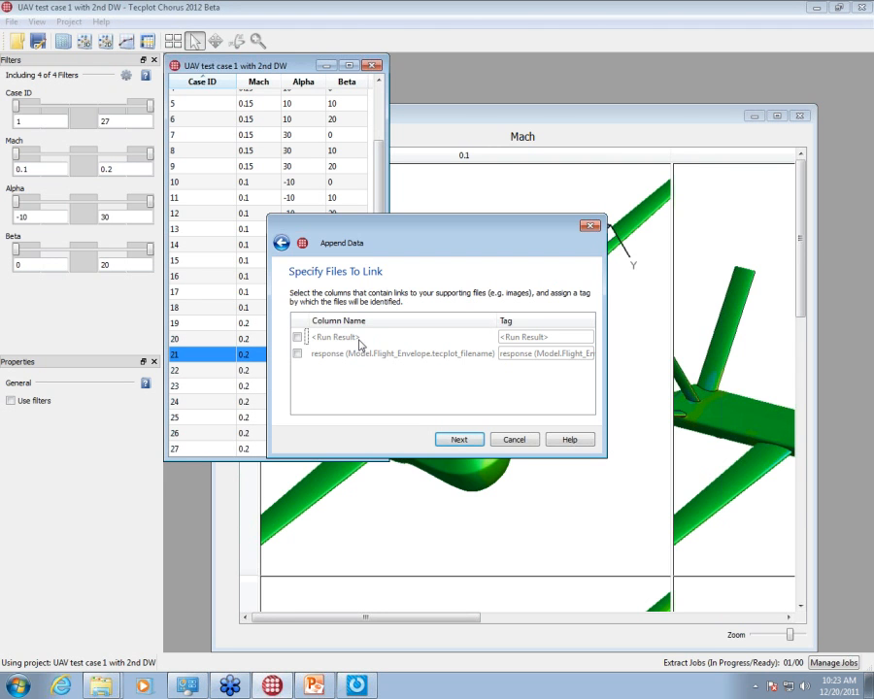
# Step: Leave both supporting-file columns unlinked for the appended data and continue to the import confirmation
pyautogui.click(298, 337)
pyautogui.click(299, 337)
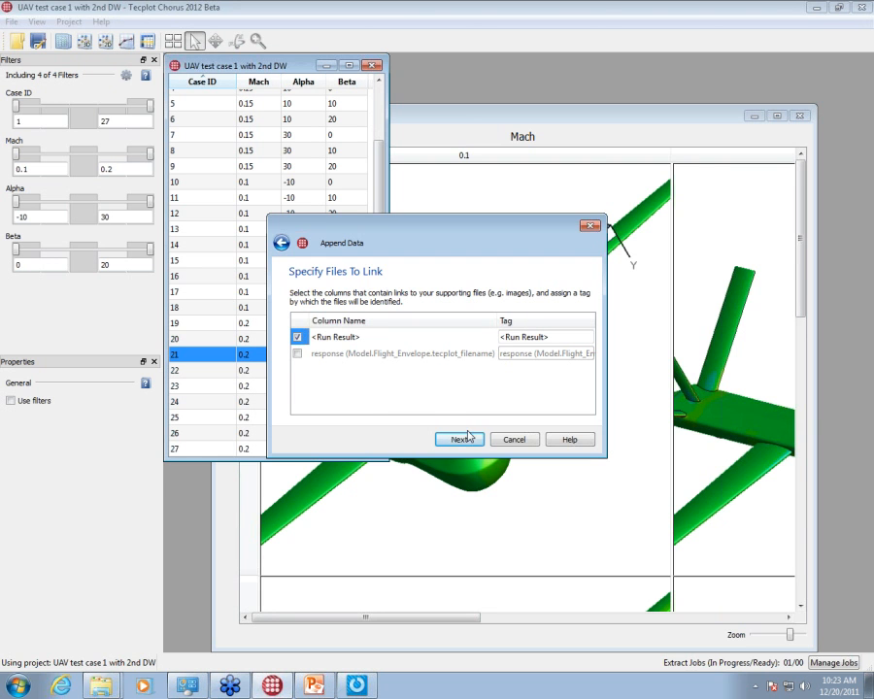
pyautogui.click(298, 337)
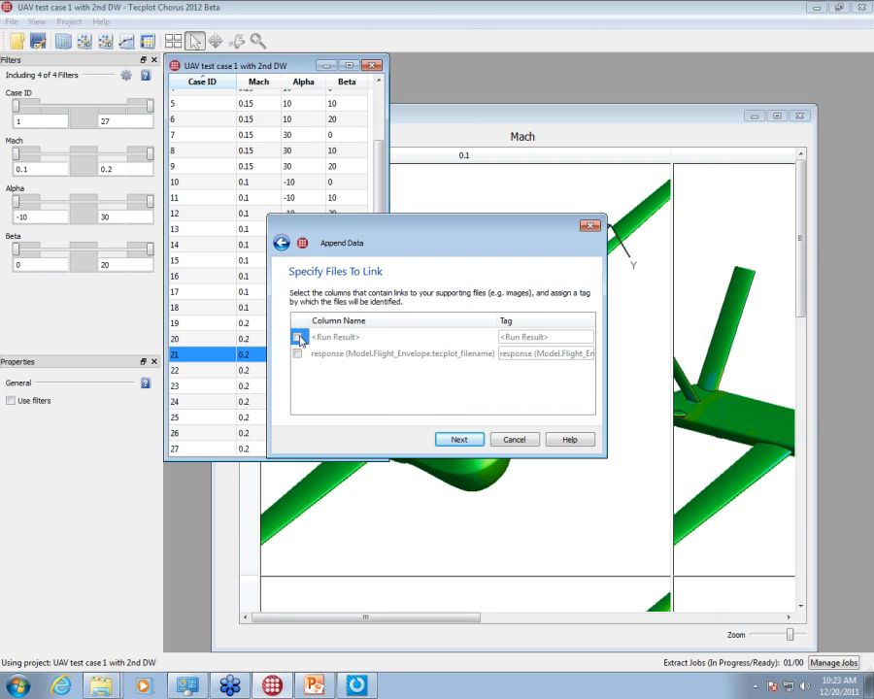
pyautogui.click(455, 439)
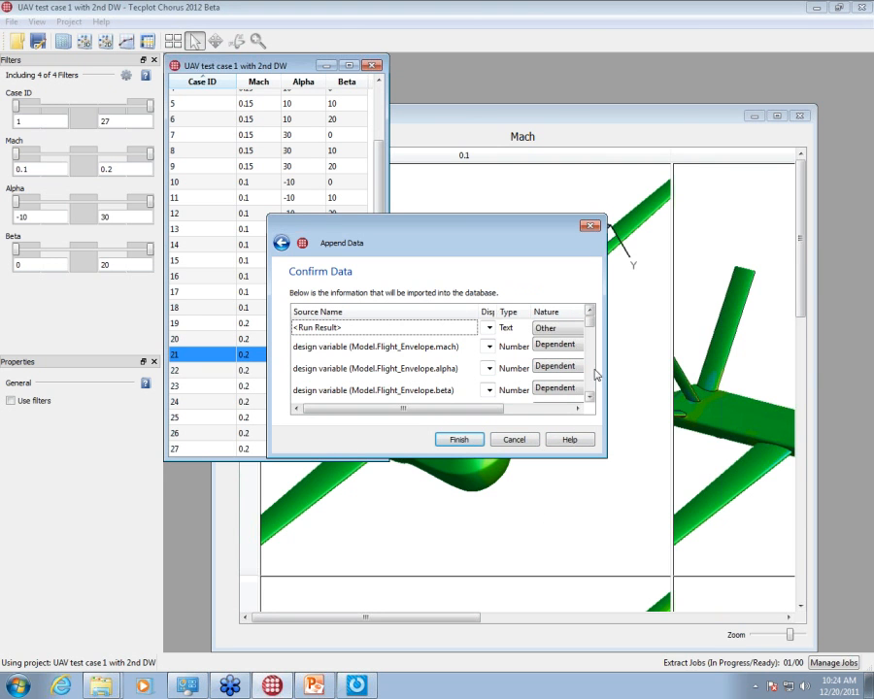
# Step: Set the display name of the Model.Flight_Envelope.mach design variable to Mach in the appended data
pyautogui.click(453, 348)
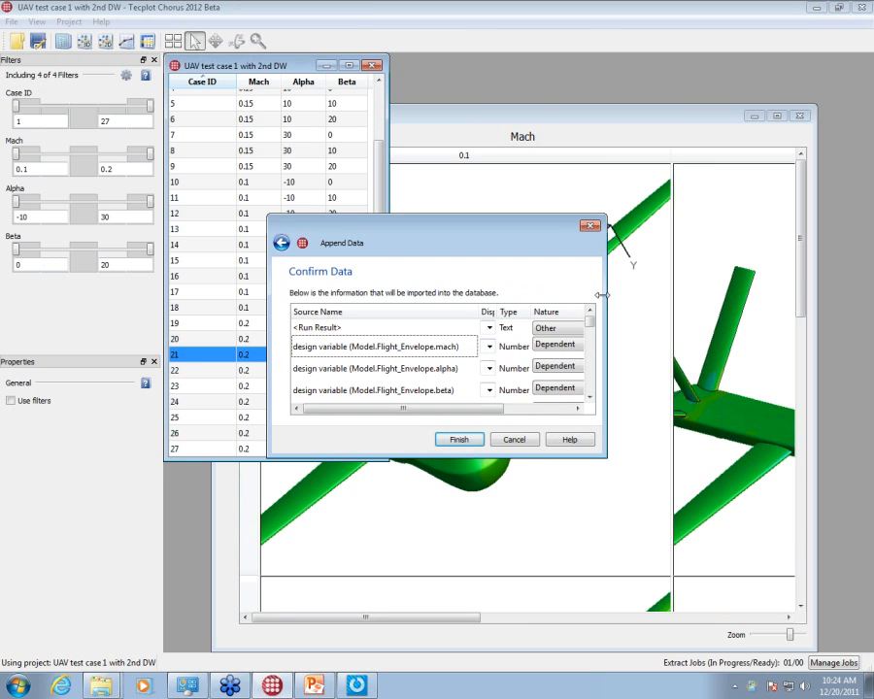
pyautogui.moveTo(602, 294); pyautogui.dragTo(765, 325)
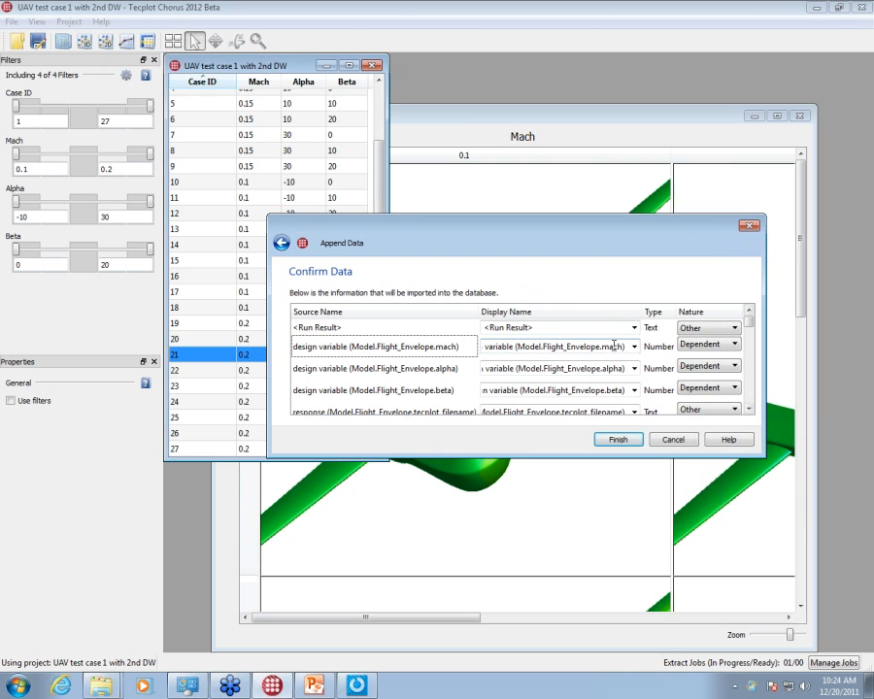
pyautogui.click(626, 347)
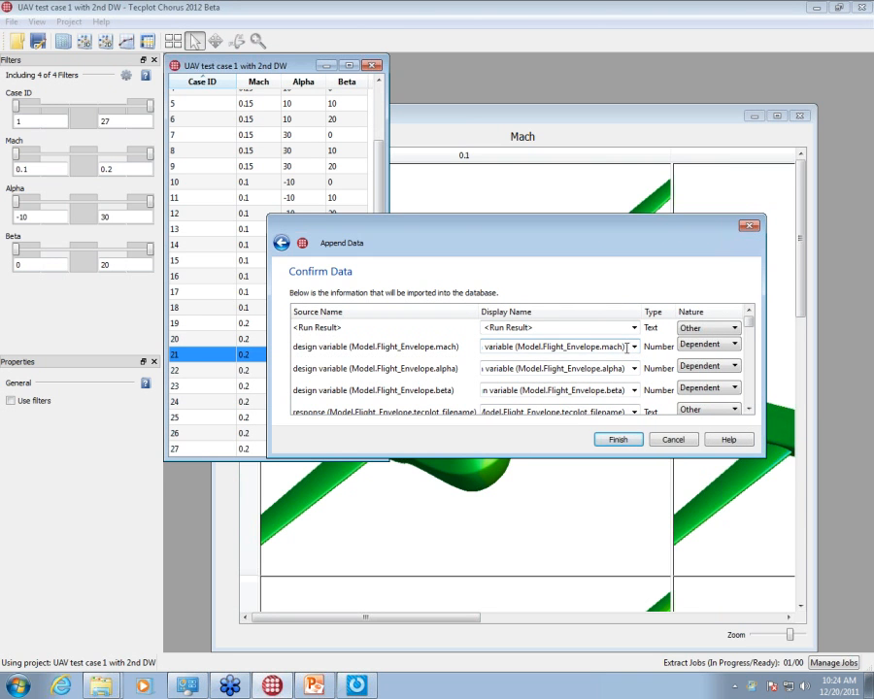
pyautogui.hotkey('shift', 'Home')
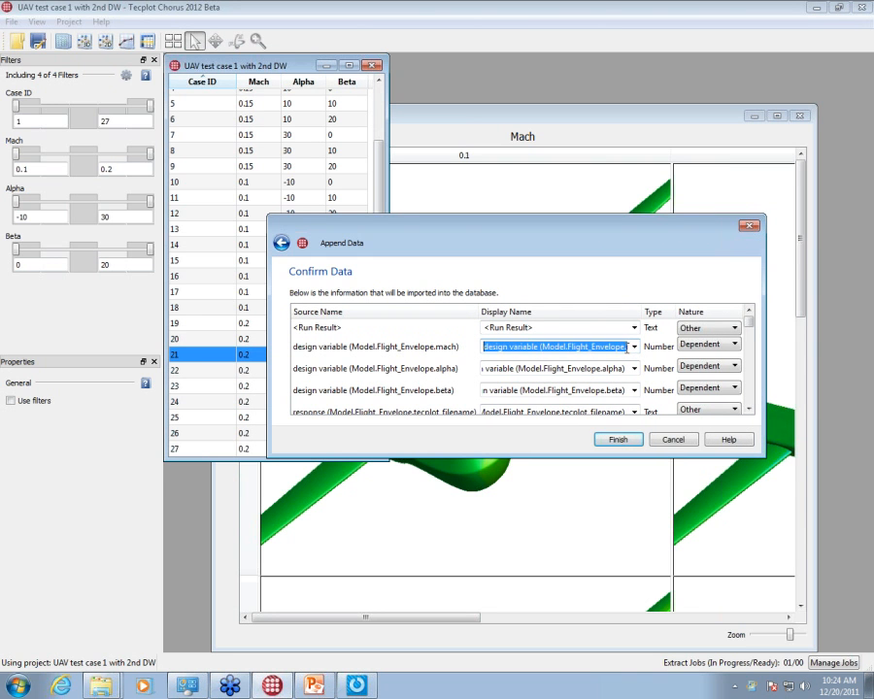
pyautogui.write('Mach')
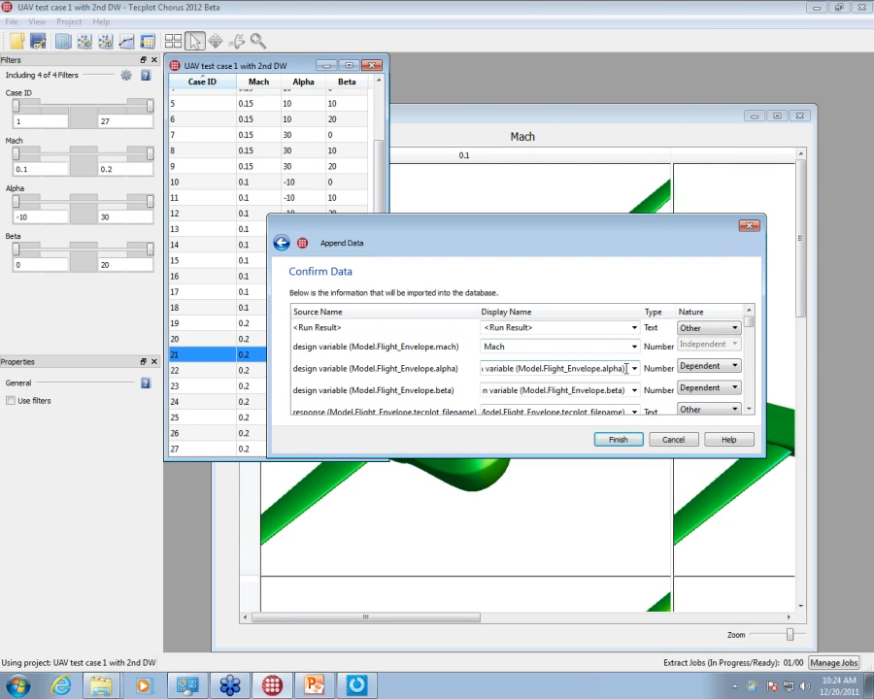
# Step: Set the display name of the Model.Flight_Envelope.alpha design variable to Alpha
pyautogui.hotkey('shift', 'Left')
pyautogui.hotkey('shift', 'Left')
pyautogui.hotkey('shift', 'Left')
pyautogui.hotkey('shift', 'Left')
pyautogui.hotkey('shift', 'Left')
pyautogui.hotkey('shift', 'Left')
pyautogui.hotkey('shift', 'Left')
pyautogui.hotkey('shift', 'Left')
pyautogui.hotkey('shift', 'Left')
pyautogui.hotkey('shift', 'Left')
pyautogui.hotkey('shift', 'Left')
pyautogui.hotkey('shift', 'Left')
pyautogui.hotkey('shift', 'Left')
pyautogui.hotkey('shift', 'Left')
pyautogui.hotkey('shift', 'Left')
pyautogui.hotkey('shift', 'Left')
pyautogui.hotkey('shift', 'Left')
pyautogui.hotkey('shift', 'Left')
pyautogui.hotkey('shift', 'Left')
pyautogui.hotkey('shift', 'Left')
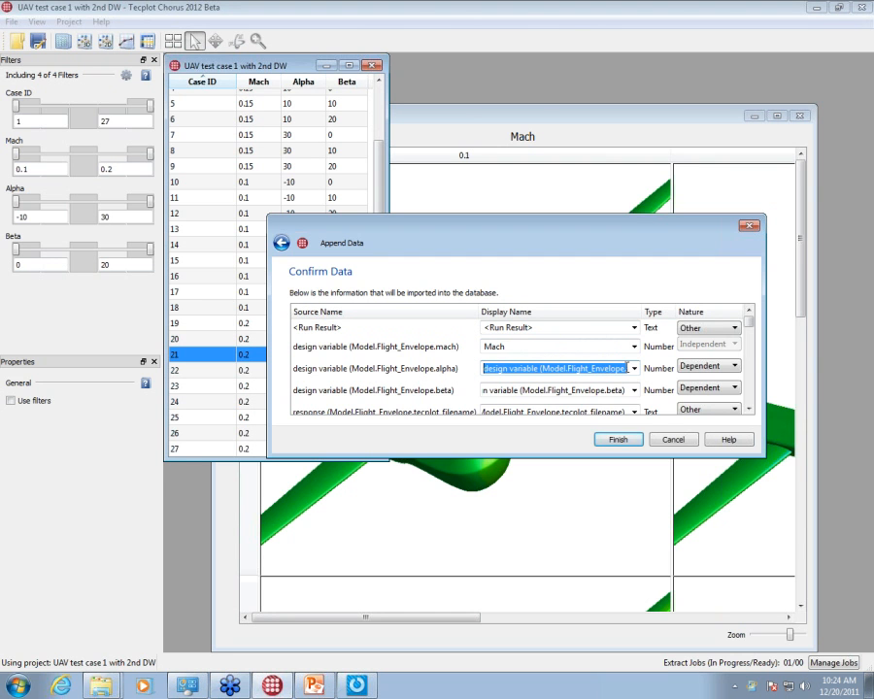
pyautogui.press('BackSpace')
pyautogui.write('Alpha')
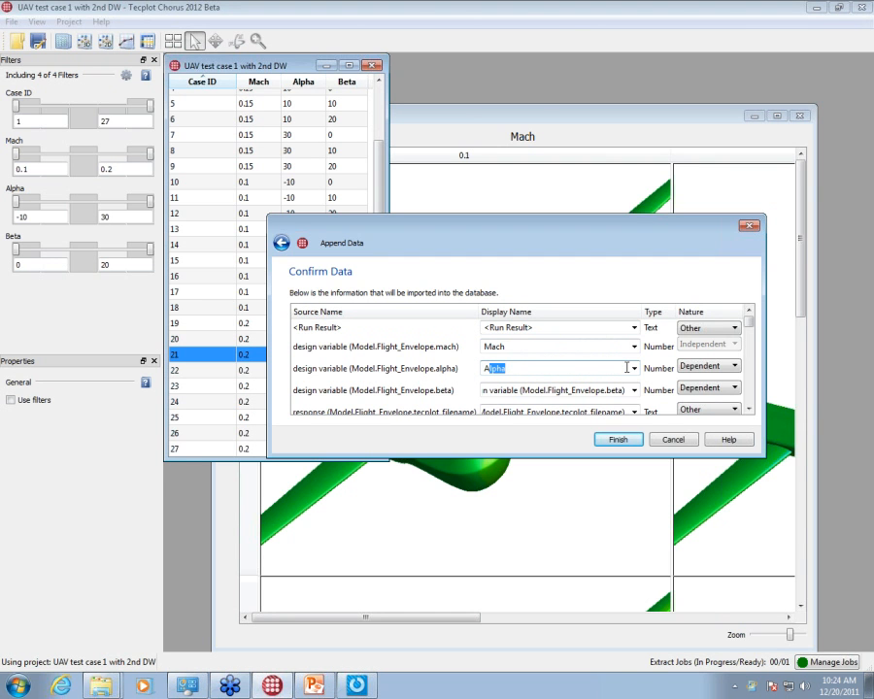
pyautogui.press('Tab')
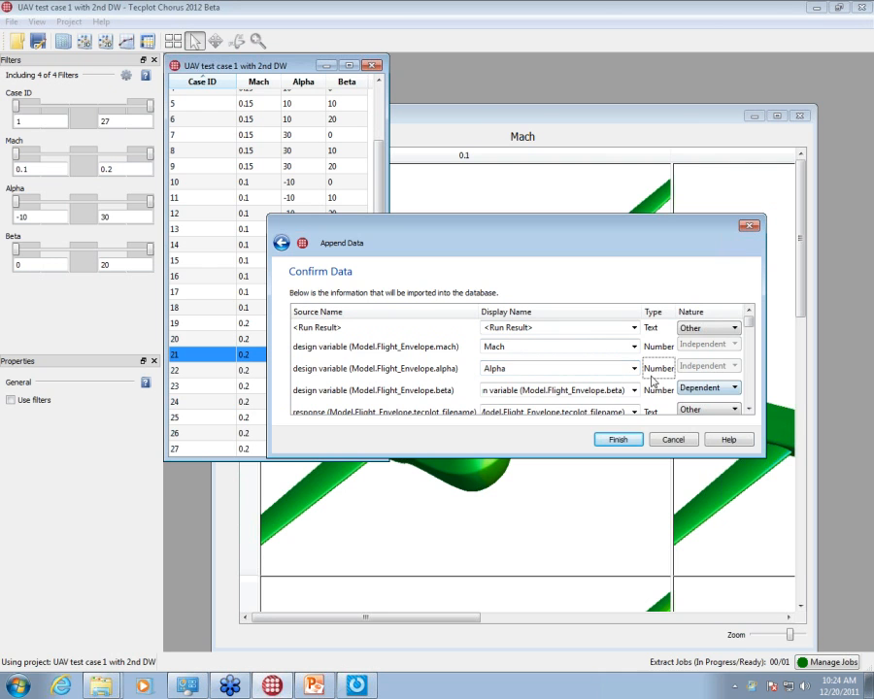
# Step: Set the display name of the Model.Flight_Envelope.beta design variable to Beta and finish appending the flight envelope data
pyautogui.tripleClick(618, 387)
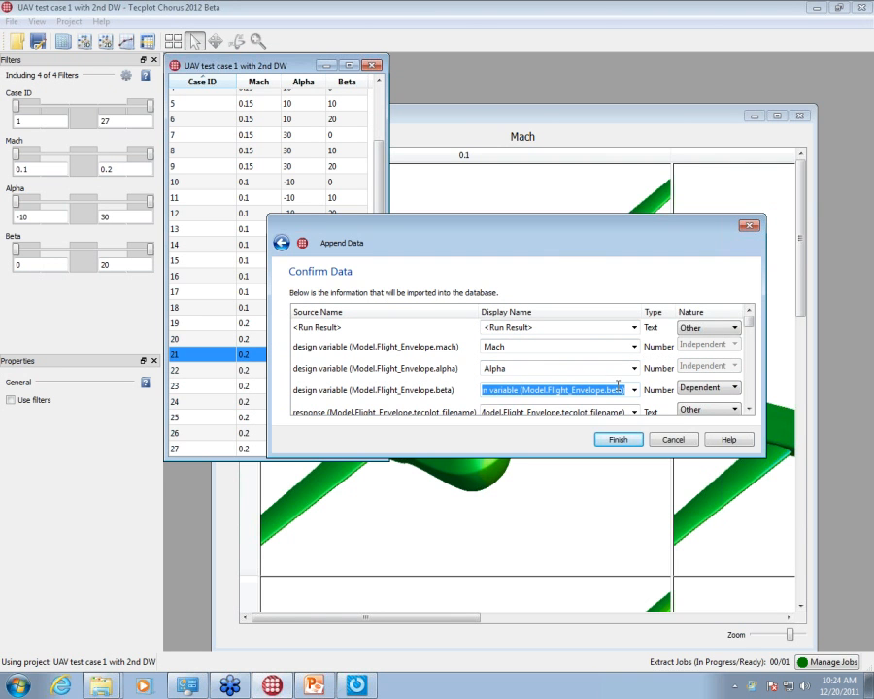
pyautogui.press('BackSpace')
pyautogui.write('Beta')
pyautogui.press('Tab')
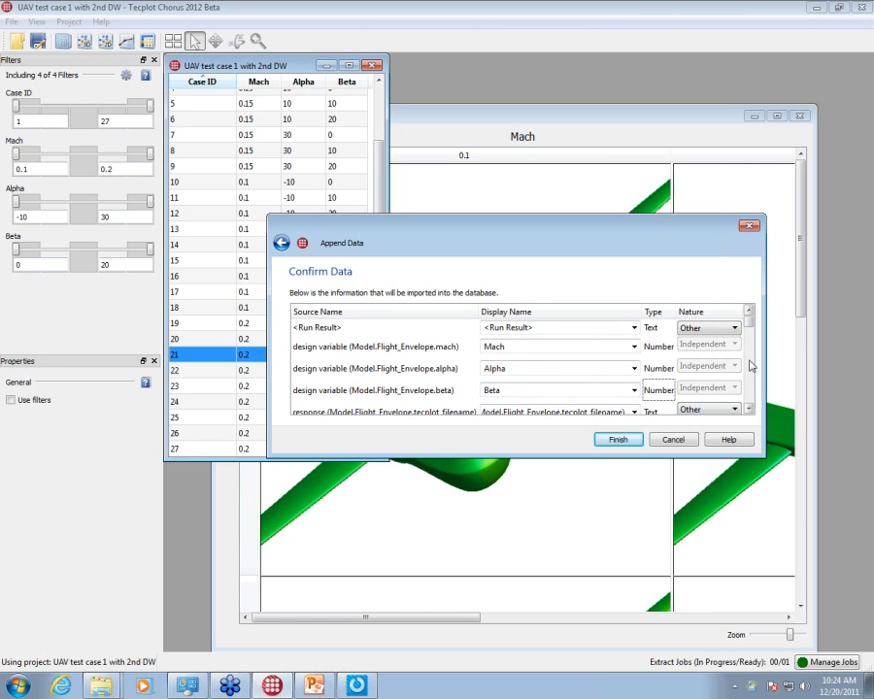
pyautogui.moveTo(753, 333); pyautogui.dragTo(747, 402)
pyautogui.click(619, 439)
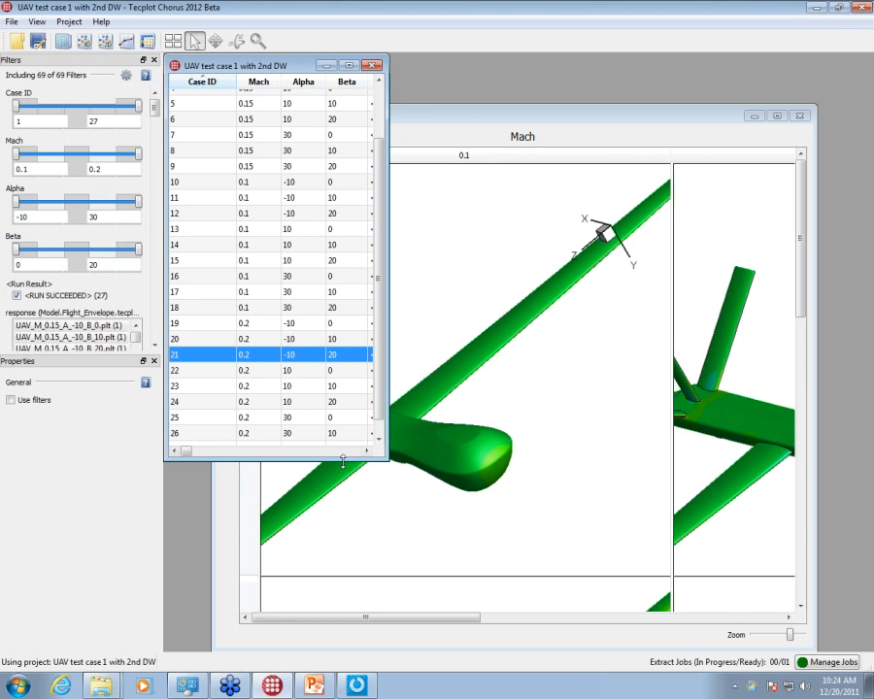
# Step: Enlarge the case table to show more response columns and append the finished image extraction job's results to the project
pyautogui.moveTo(403, 466); pyautogui.dragTo(789, 569)
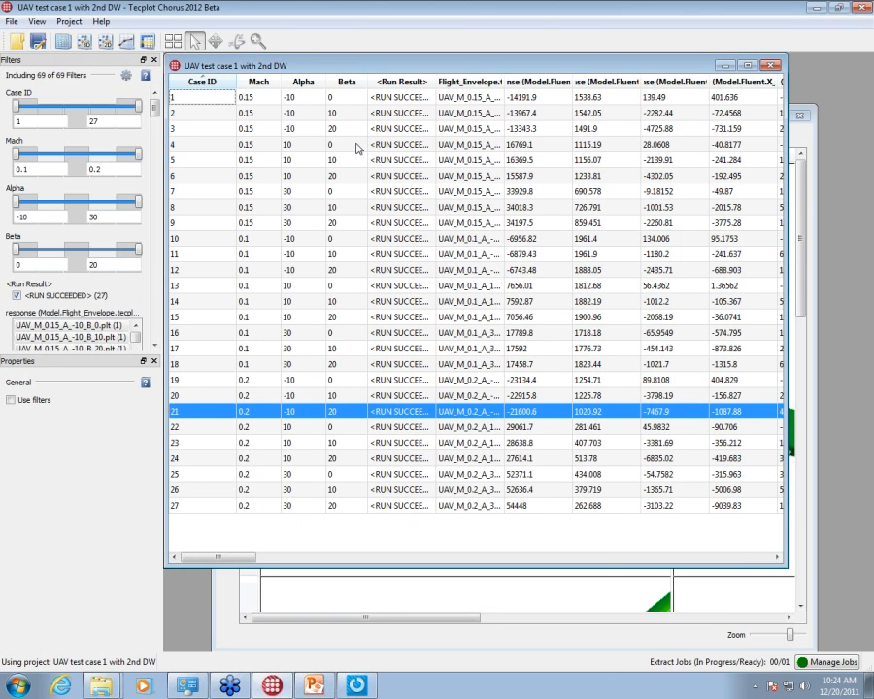
pyautogui.click(357, 146)
pyautogui.click(818, 664)
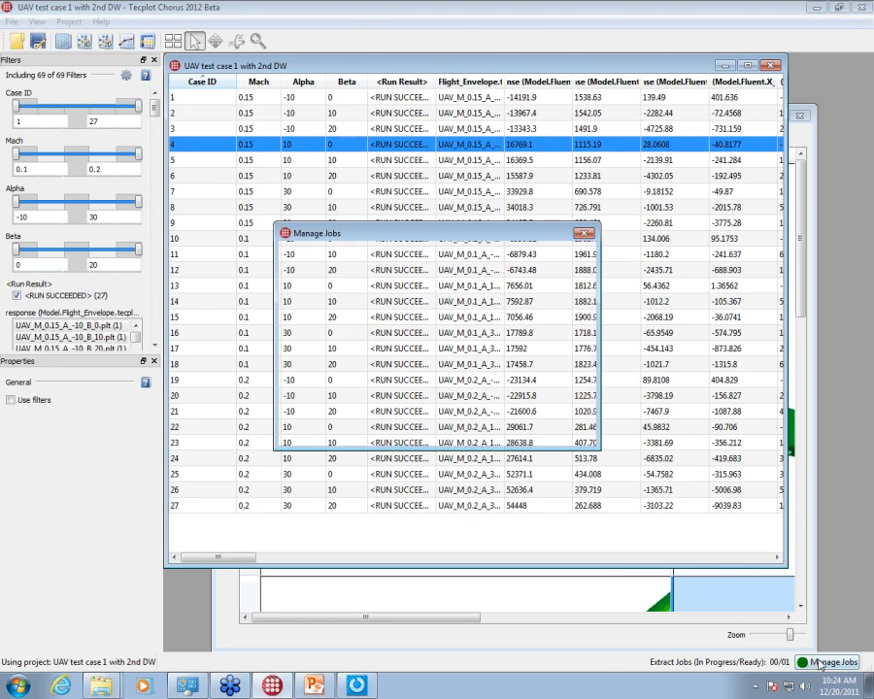
pyautogui.click(342, 484)
pyautogui.click(459, 439)
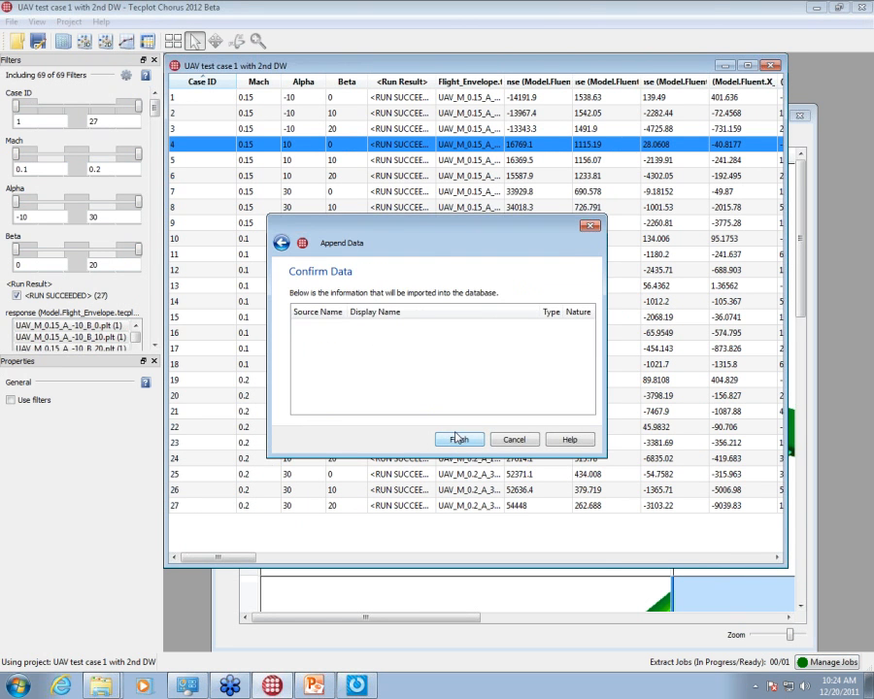
pyautogui.click(456, 439)
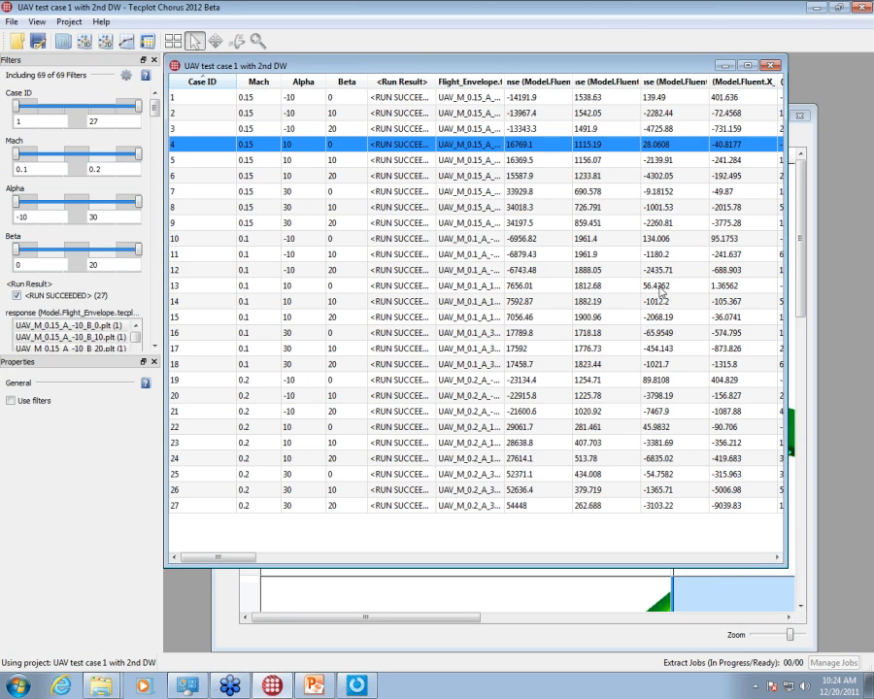
# Step: Show the Raw data-T2 S images in the Alpha-by-Mach image matrix, fit all cells in view, and page Beta to 20
pyautogui.click(501, 596)
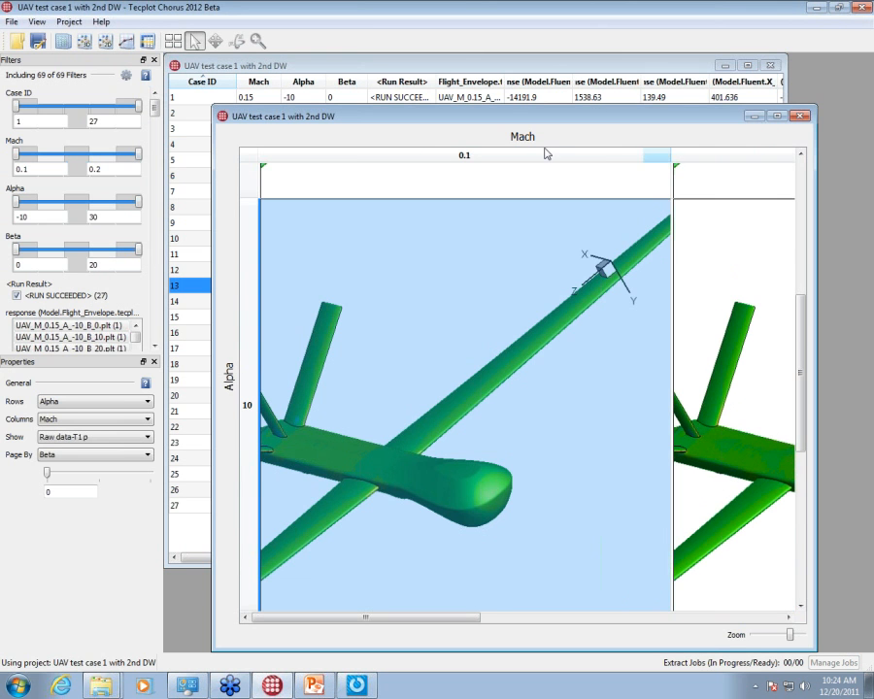
pyautogui.moveTo(790, 637); pyautogui.dragTo(766, 639)
pyautogui.click(117, 438)
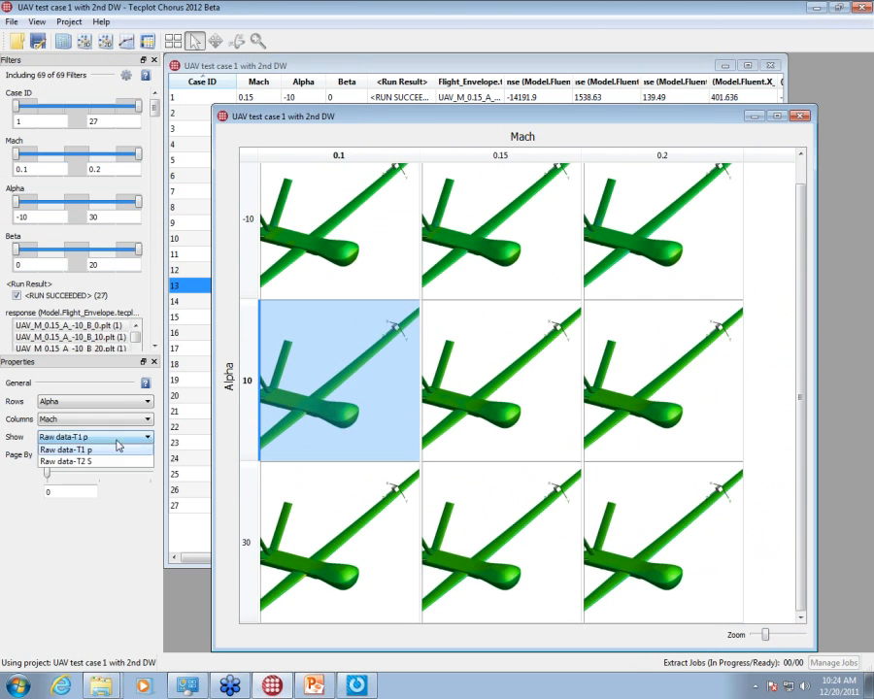
pyautogui.click(100, 462)
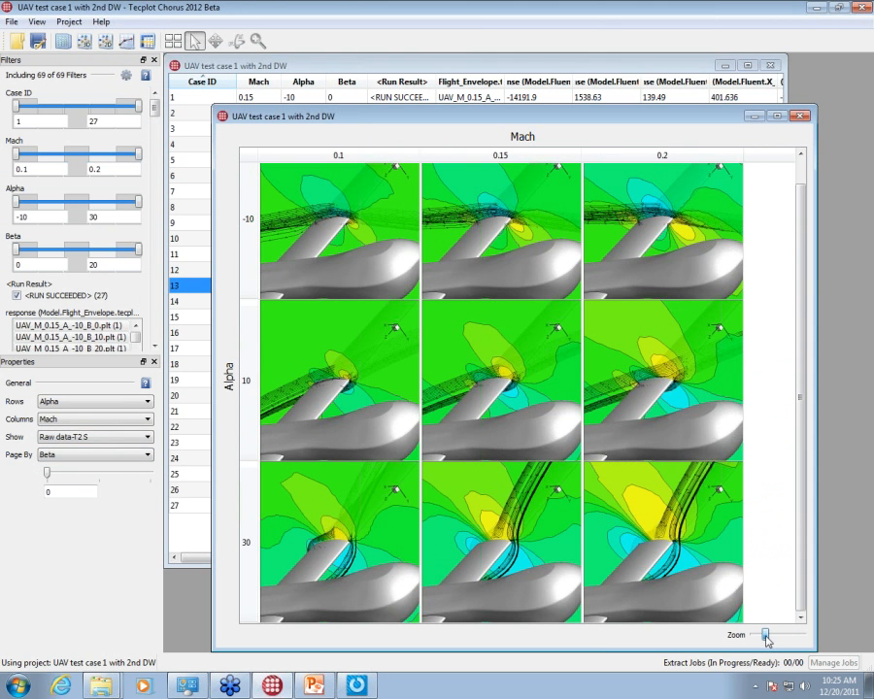
pyautogui.moveTo(767, 639); pyautogui.dragTo(762, 638)
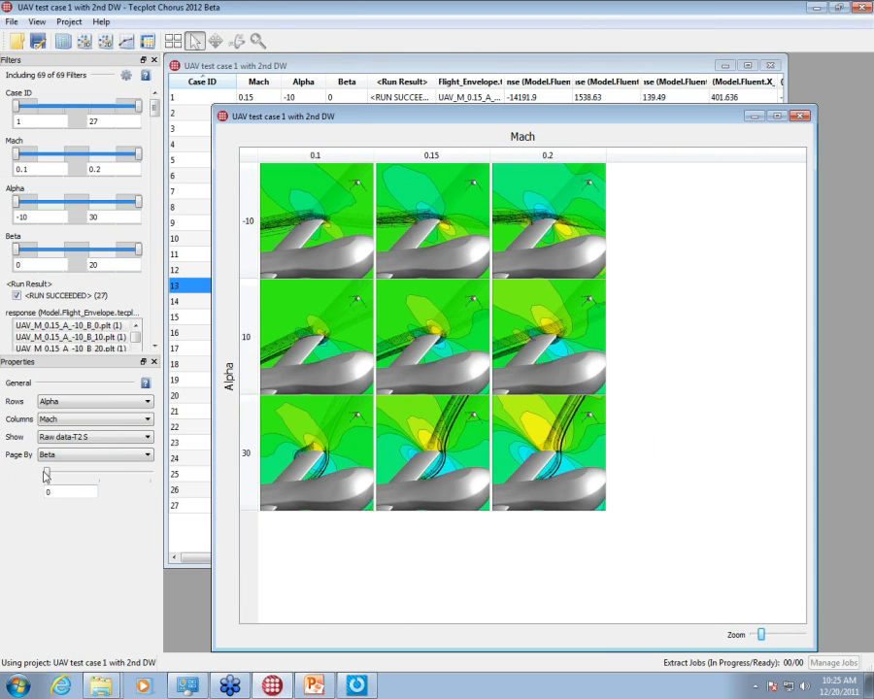
pyautogui.moveTo(47, 476); pyautogui.dragTo(154, 489)
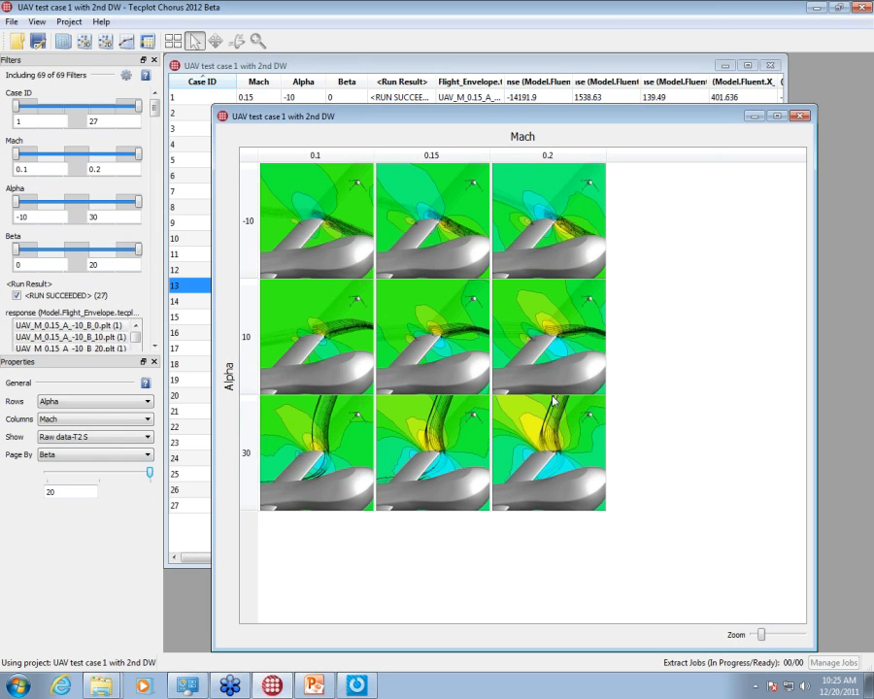
# Step: Select every Beta 20 case in the image matrix and open the selected cases' images from the case table
pyautogui.moveTo(543, 431)
pyautogui.click(258, 163)
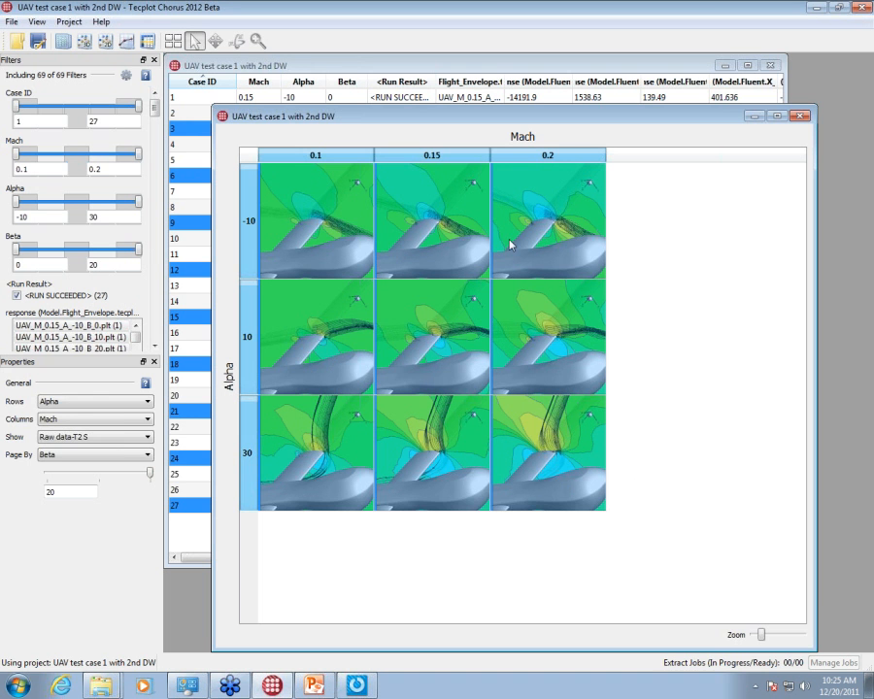
pyautogui.moveTo(288, 118); pyautogui.dragTo(433, 151)
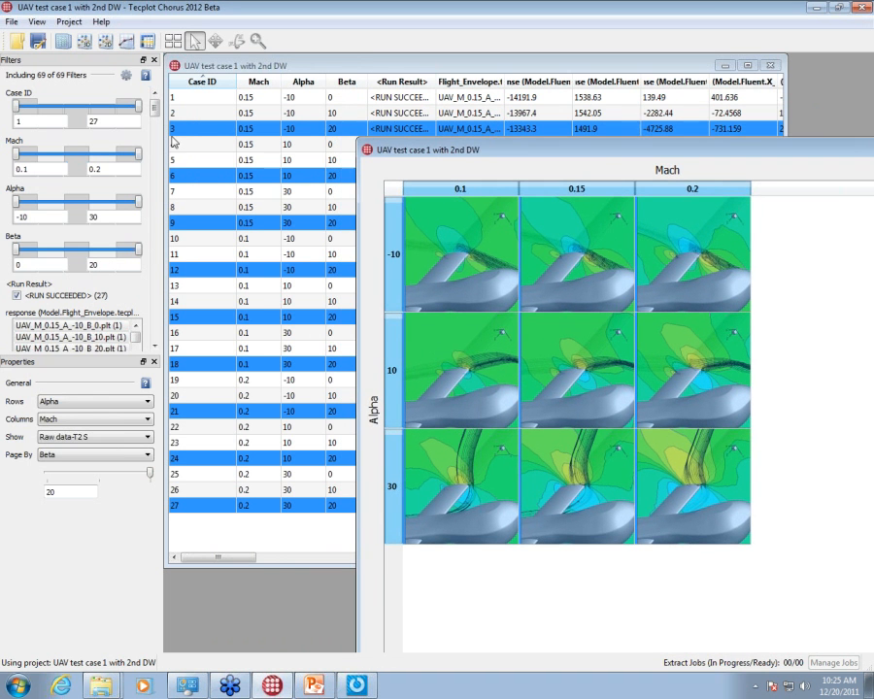
pyautogui.rightClick(270, 181)
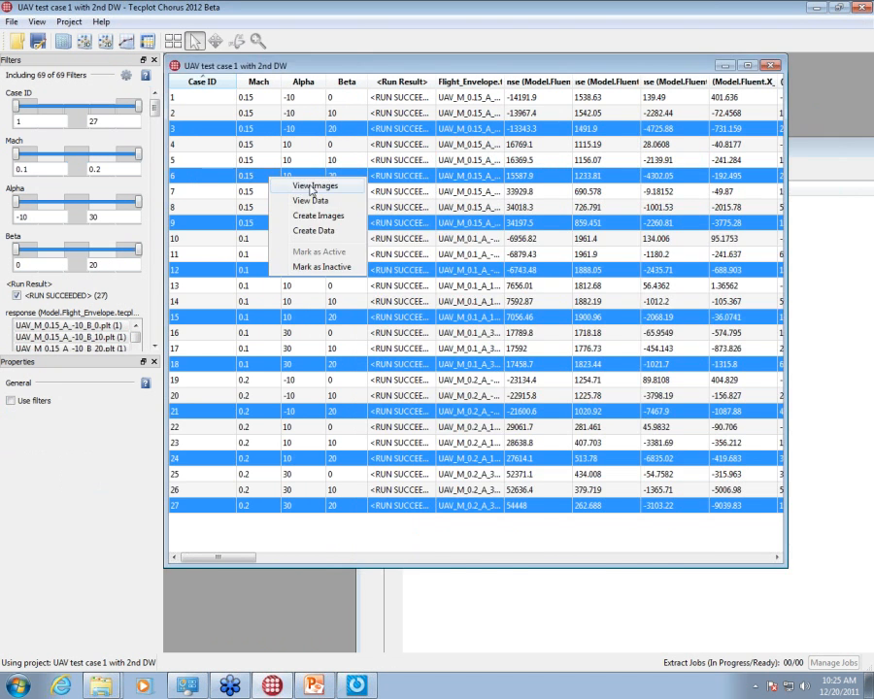
pyautogui.click(310, 188)
pyautogui.moveTo(410, 253); pyautogui.dragTo(476, 107)
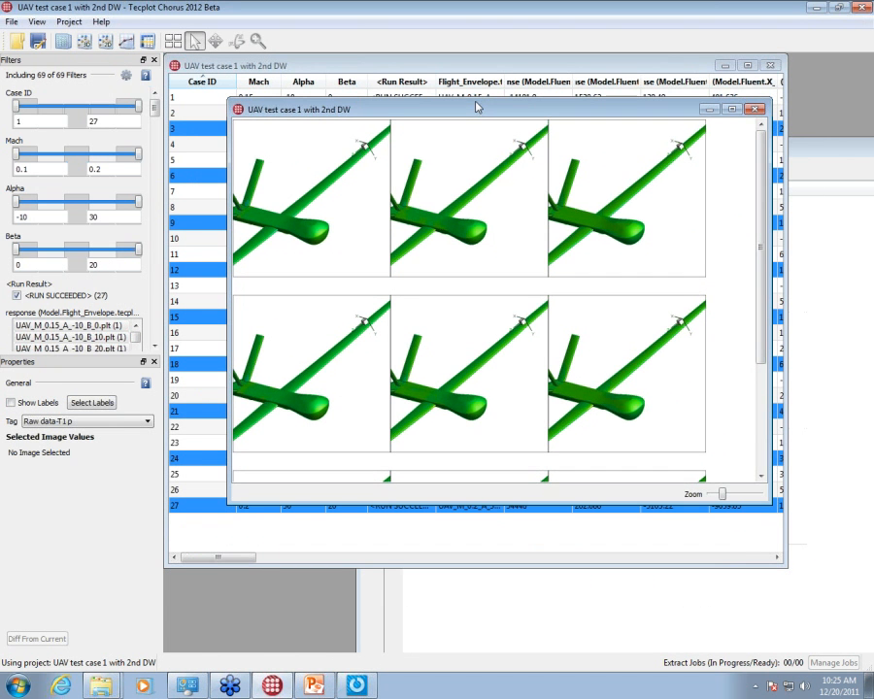
# Step: Shrink the thumbnails in the new image view and display the images tagged Raw data-T2 S
pyautogui.moveTo(725, 496)
pyautogui.mouseDown()
pyautogui.moveTo(734, 495)
pyautogui.moveTo(720, 496)
pyautogui.mouseUp()
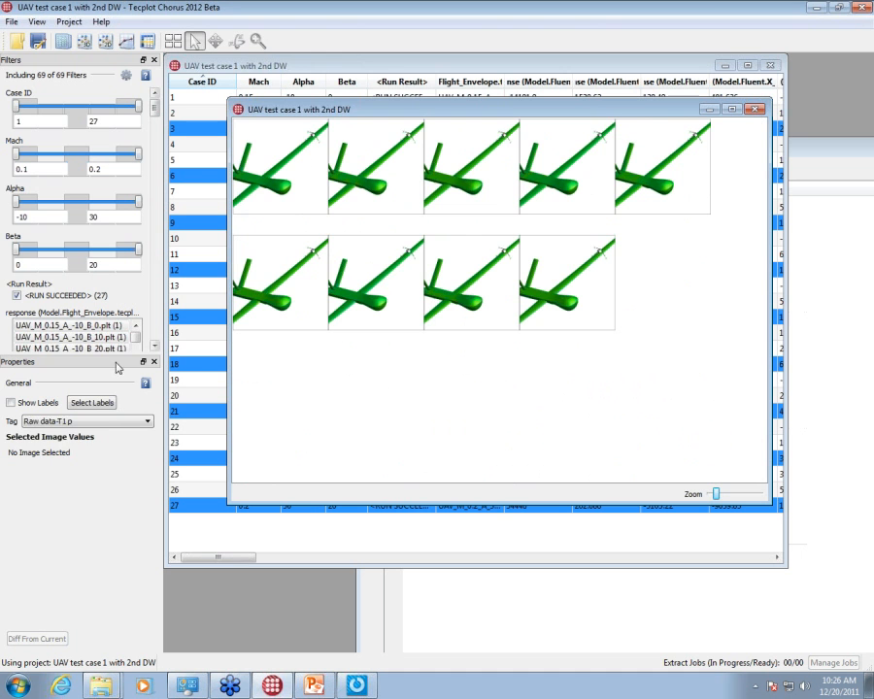
pyautogui.click(98, 421)
pyautogui.click(87, 446)
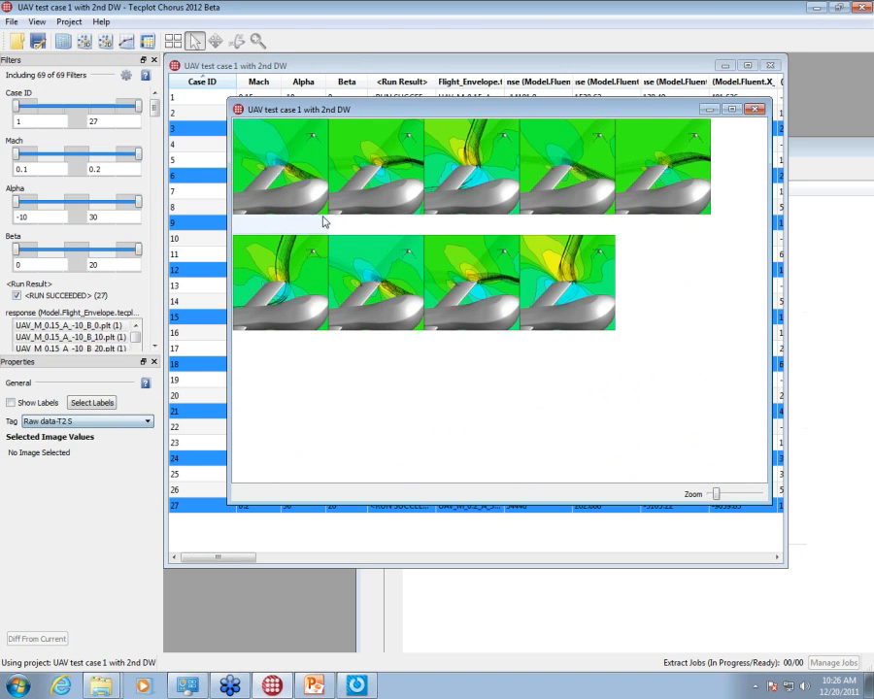
# Step: Turn on image labels in the image view and label each image with Mach, Alpha and Beta
pyautogui.click(301, 169)
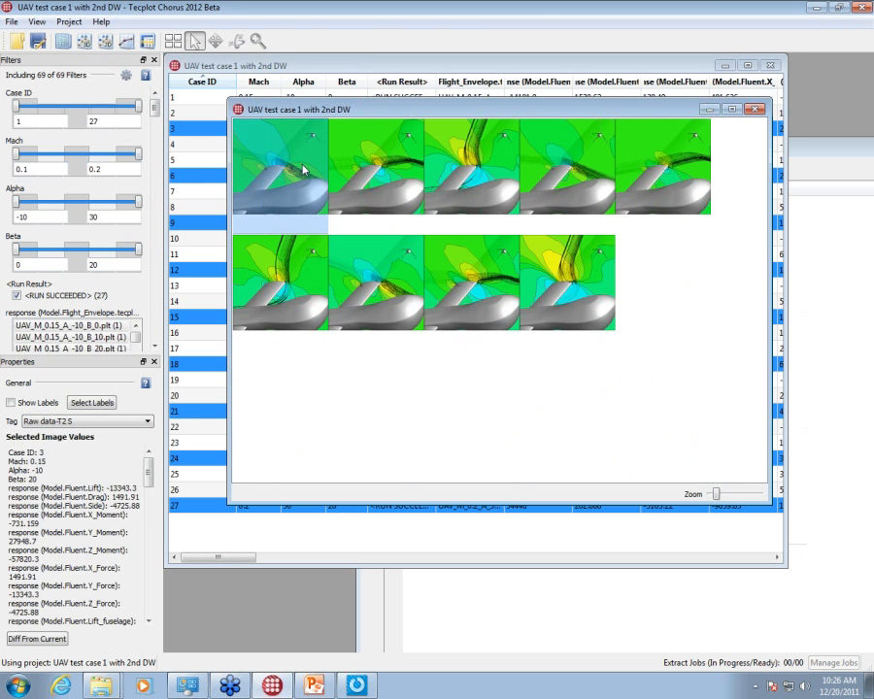
pyautogui.click(41, 404)
pyautogui.click(352, 263)
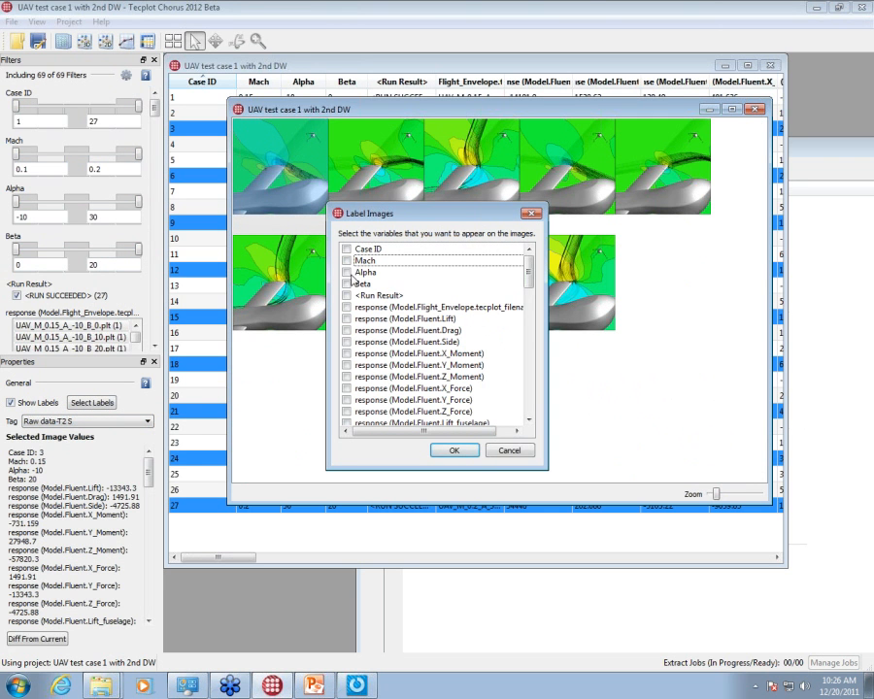
pyautogui.click(347, 260)
pyautogui.click(347, 272)
pyautogui.click(347, 283)
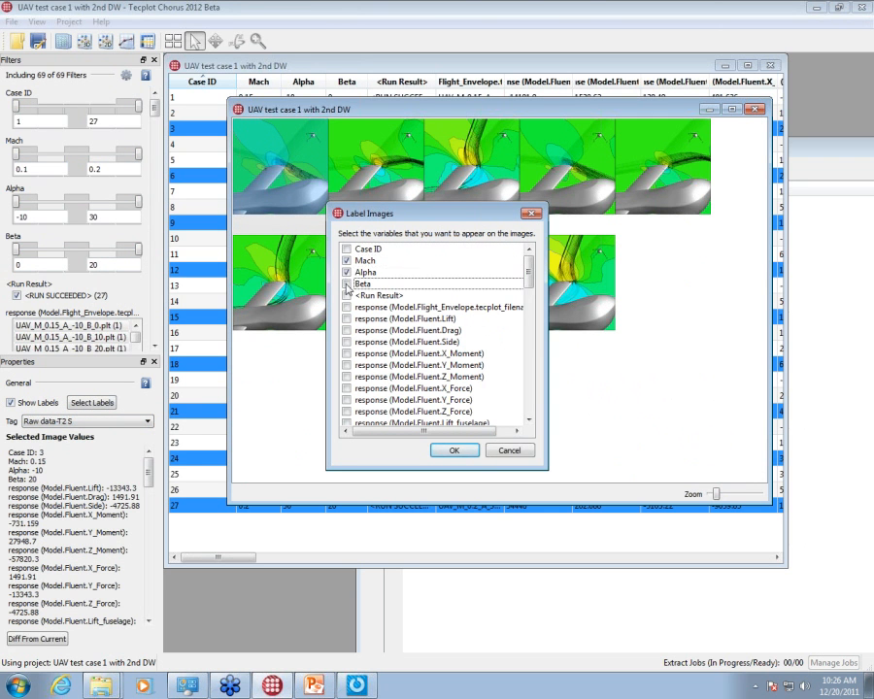
pyautogui.click(454, 451)
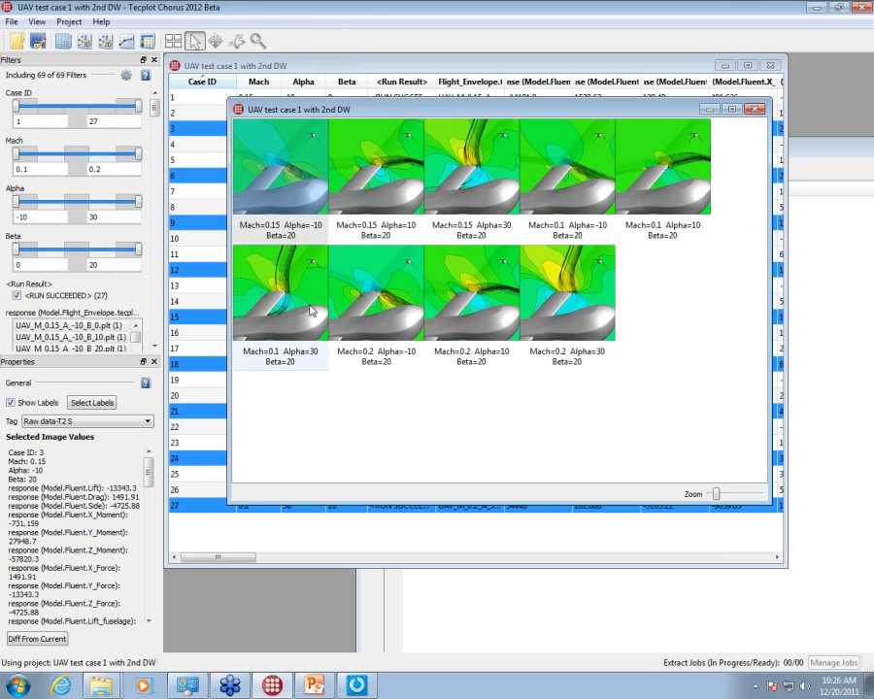
# Step: Generate image differences relative to the Mach 0.1, Alpha 10, Beta 20 case, then bring the case table to the front
pyautogui.click(369, 411)
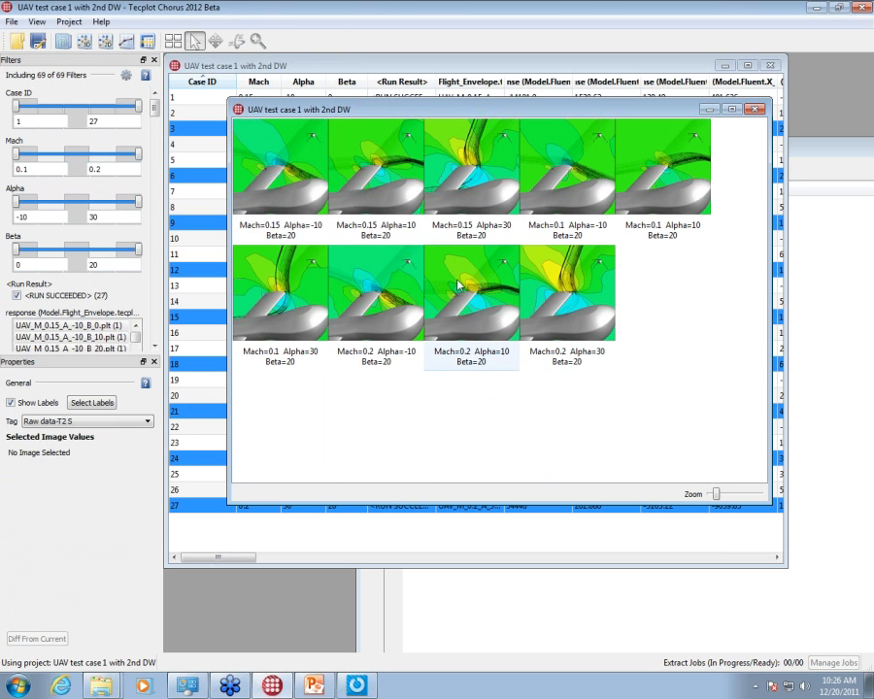
pyautogui.click(655, 192)
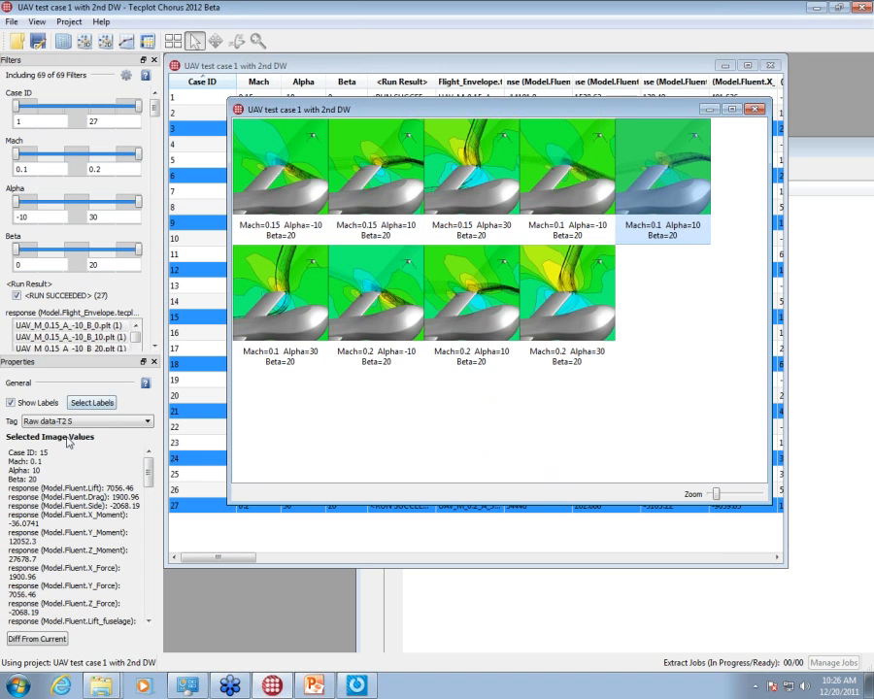
pyautogui.click(37, 638)
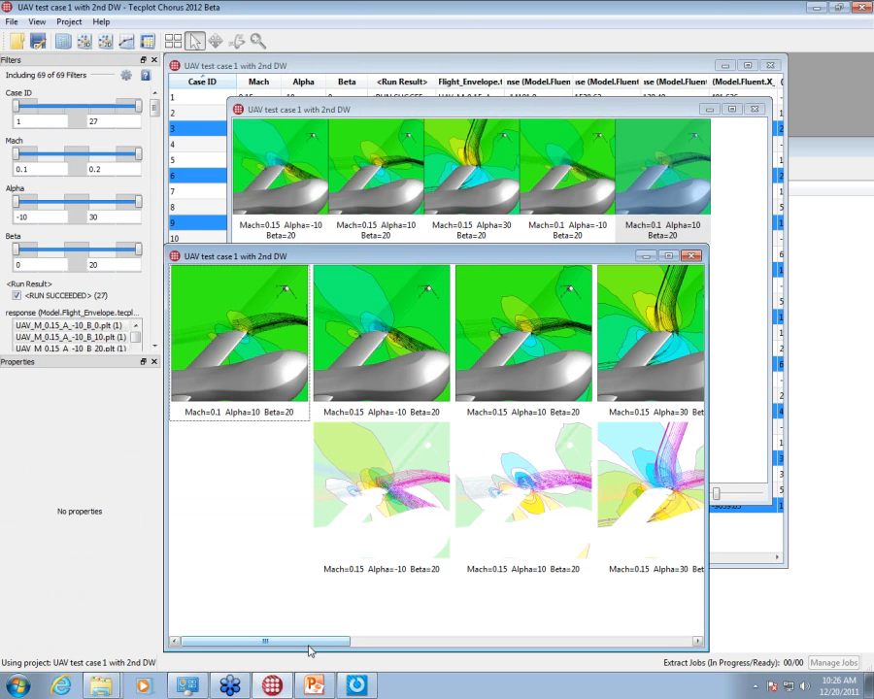
pyautogui.moveTo(309, 647); pyautogui.dragTo(386, 616)
pyautogui.scroll(1, 350, 612)
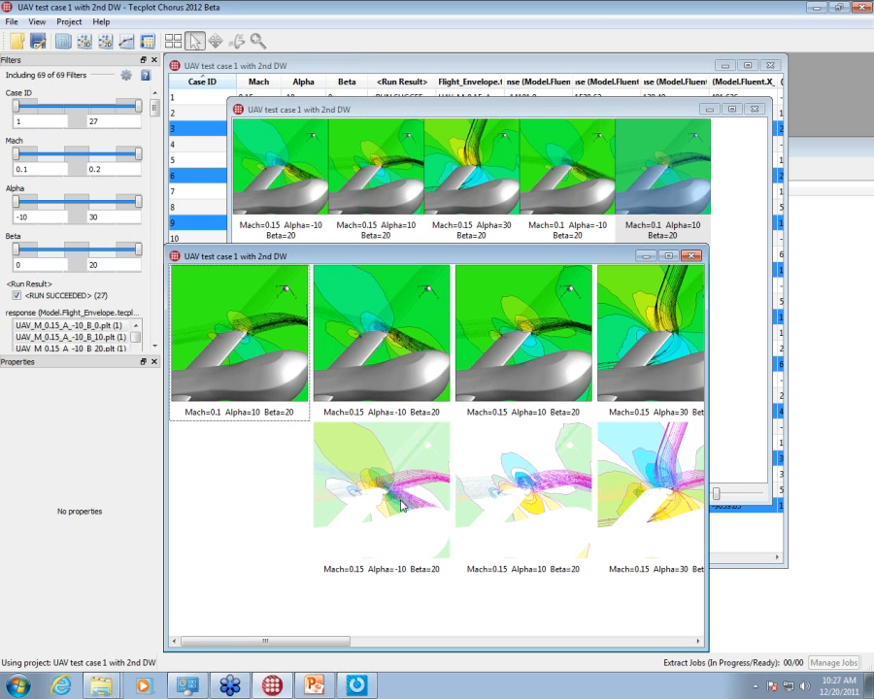
pyautogui.click(317, 65)
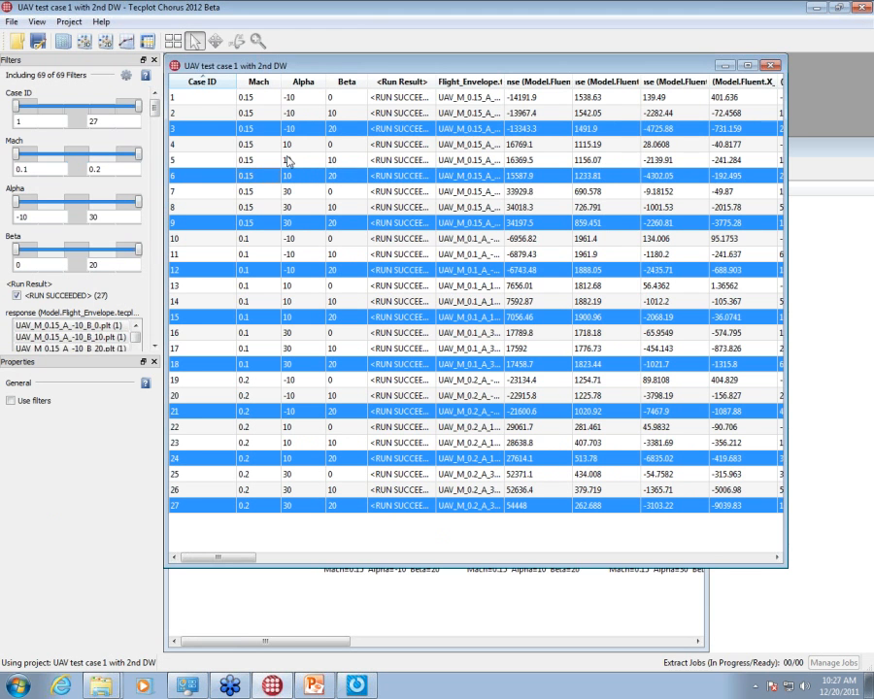
# Step: Create a 3D scatter plot of the cases over Mach and Alpha with the fuselage Z force response on the Z axis
pyautogui.click(84, 41)
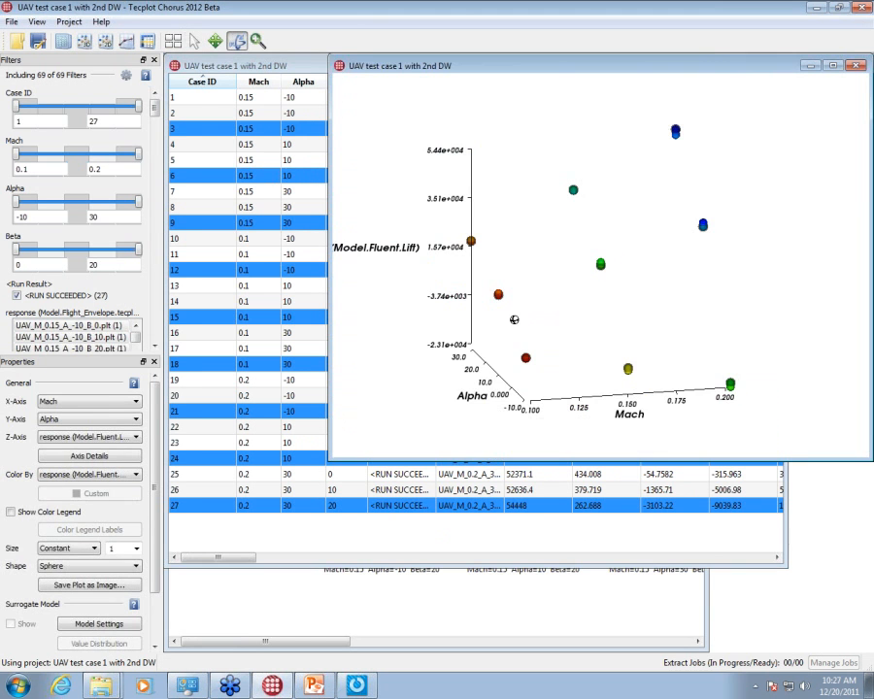
pyautogui.moveTo(566, 332); pyautogui.dragTo(501, 362)
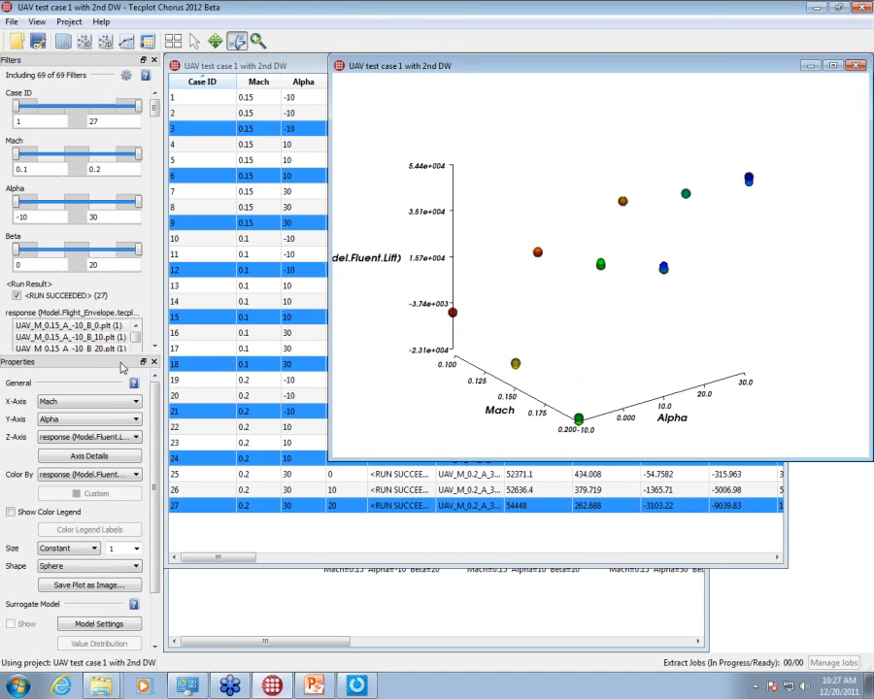
pyautogui.click(123, 439)
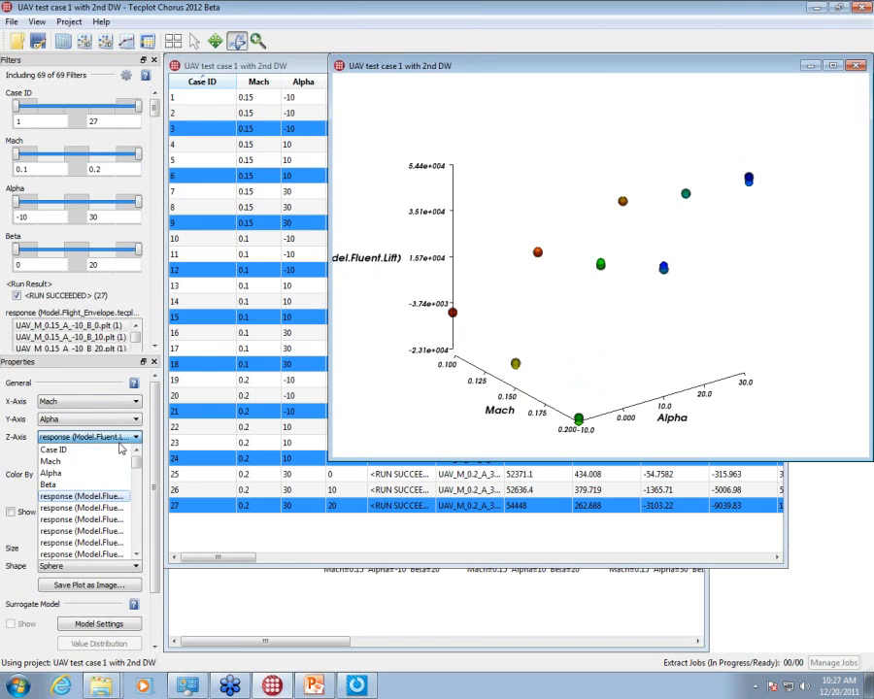
pyautogui.scroll(-2, 113, 517)
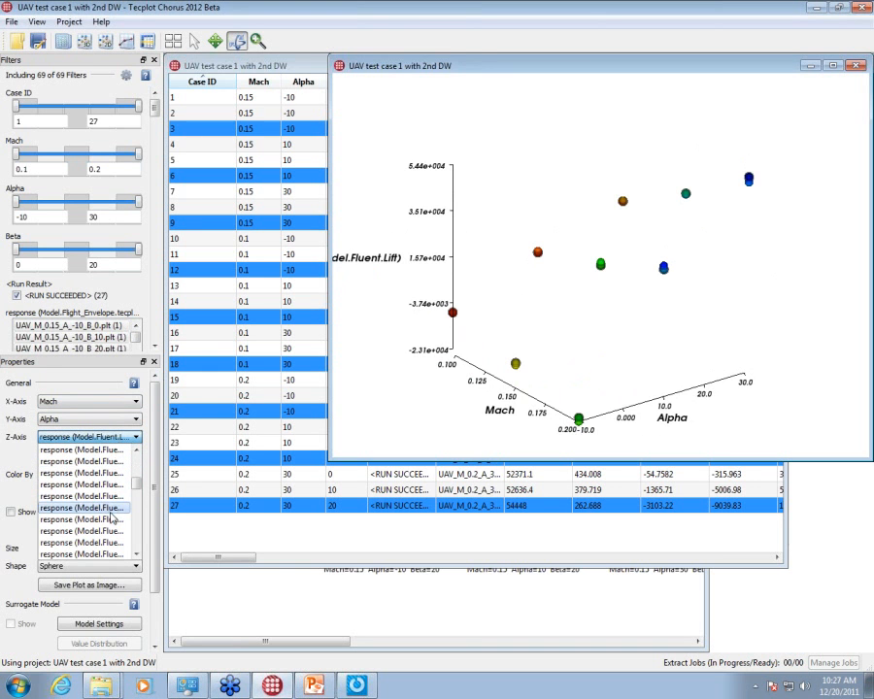
pyautogui.click(112, 519)
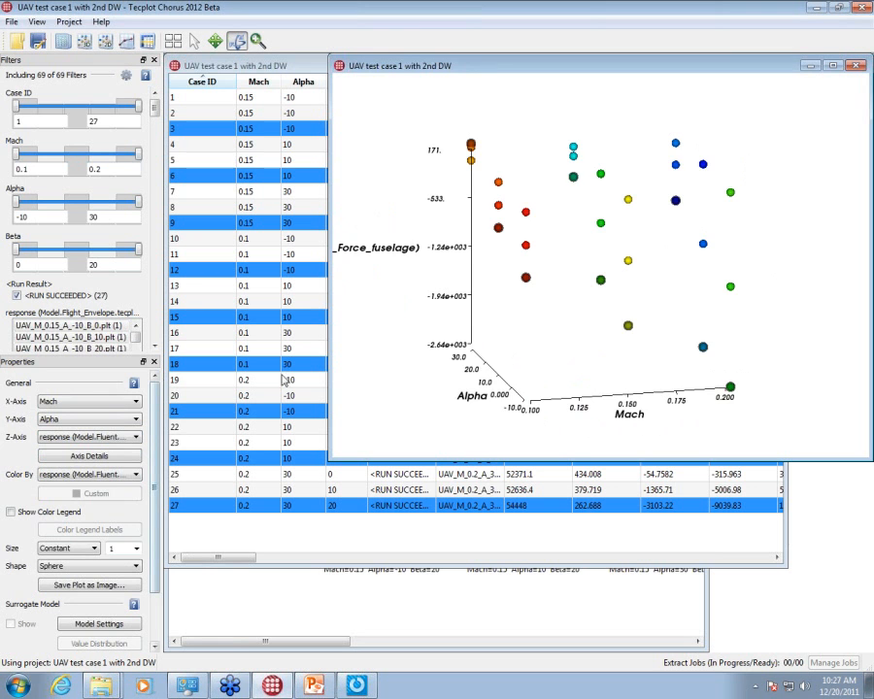
pyautogui.moveTo(505, 235); pyautogui.dragTo(296, 354)
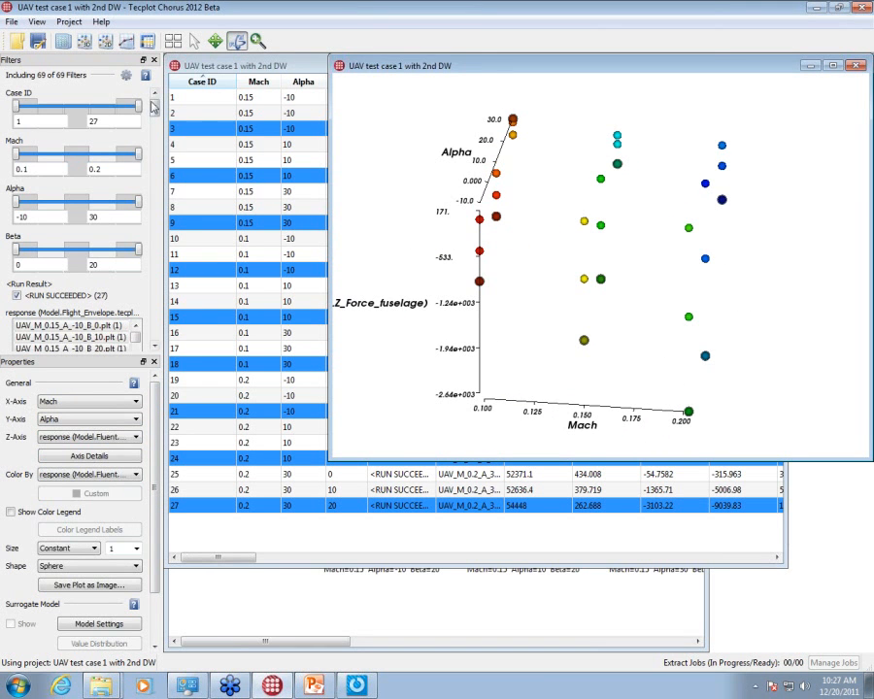
# Step: Exclude all Dependent and Other variables from the filters, keeping only Mach, Alpha and Beta
pyautogui.click(126, 75)
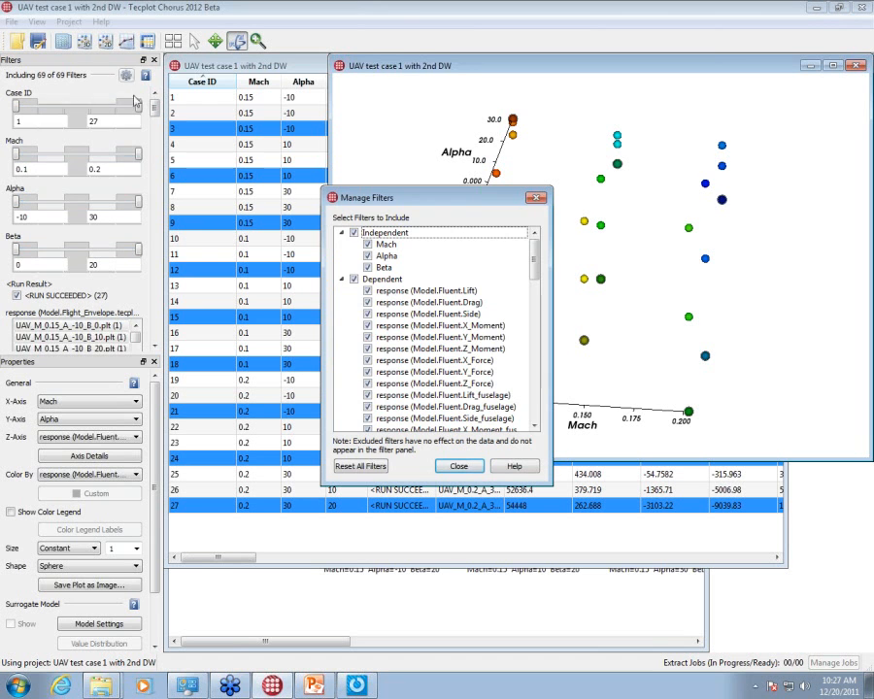
pyautogui.click(353, 278)
pyautogui.moveTo(533, 251); pyautogui.dragTo(529, 401)
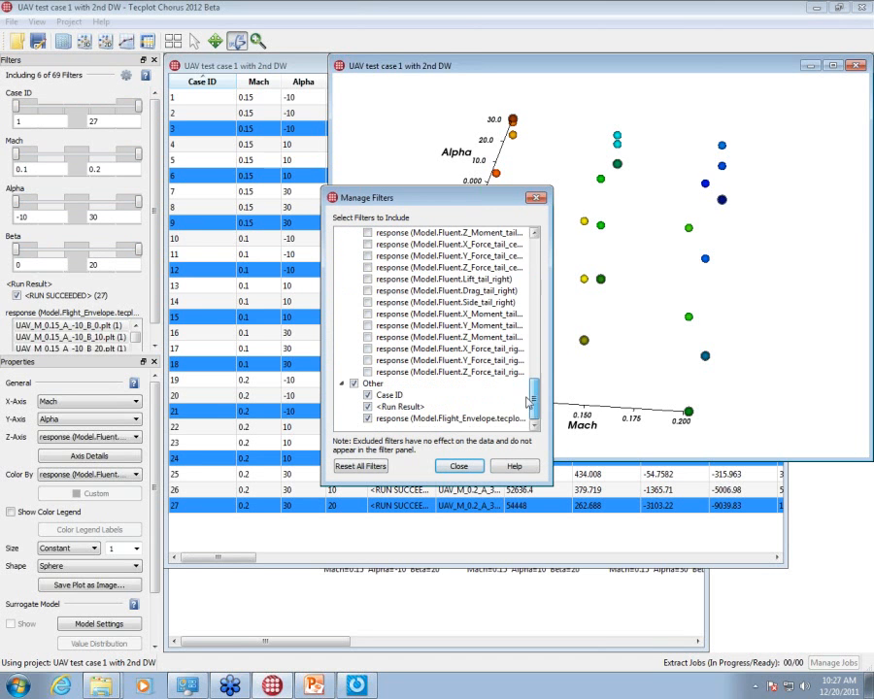
pyautogui.click(354, 385)
pyautogui.click(354, 384)
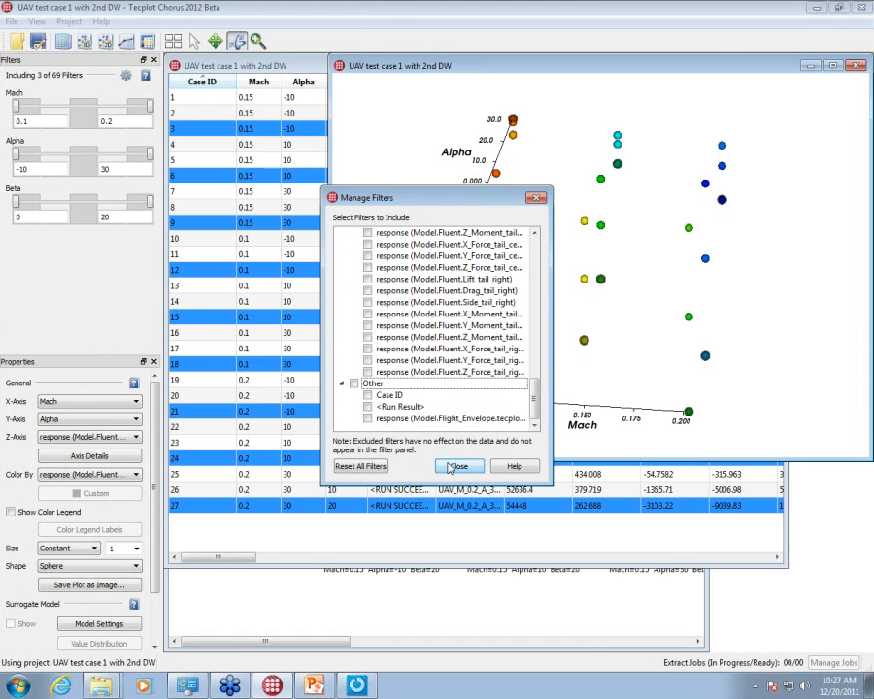
pyautogui.click(459, 467)
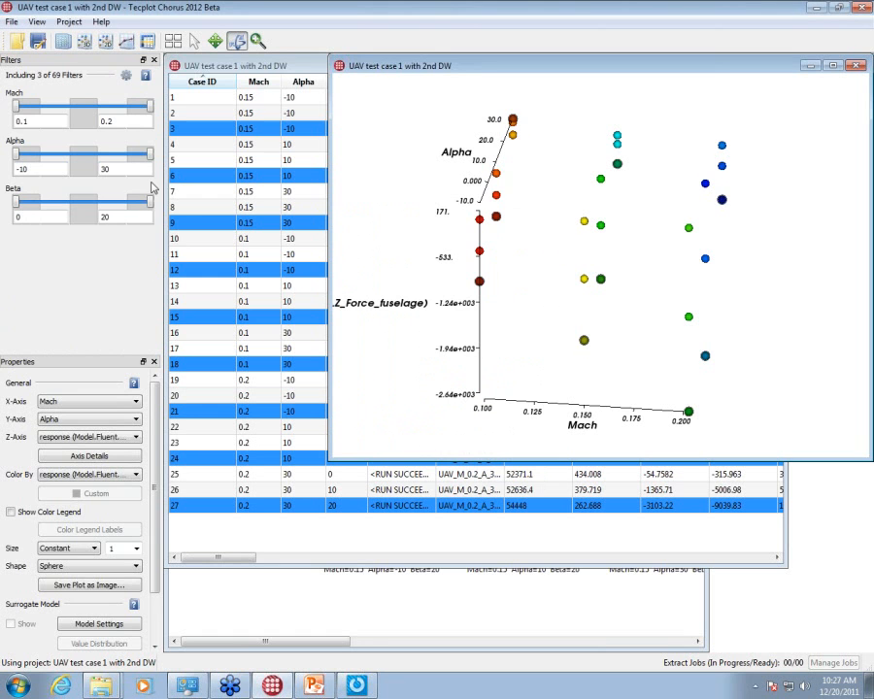
# Step: Convert the Beta filter to a single value filter, sweep it through its range and return it to 0
pyautogui.rightClick(90, 208)
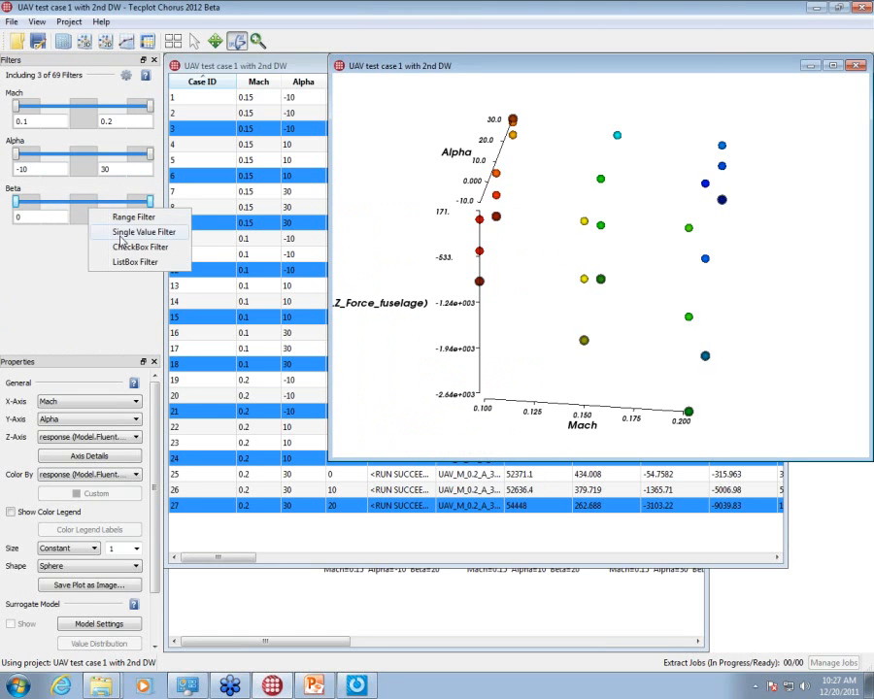
pyautogui.click(122, 240)
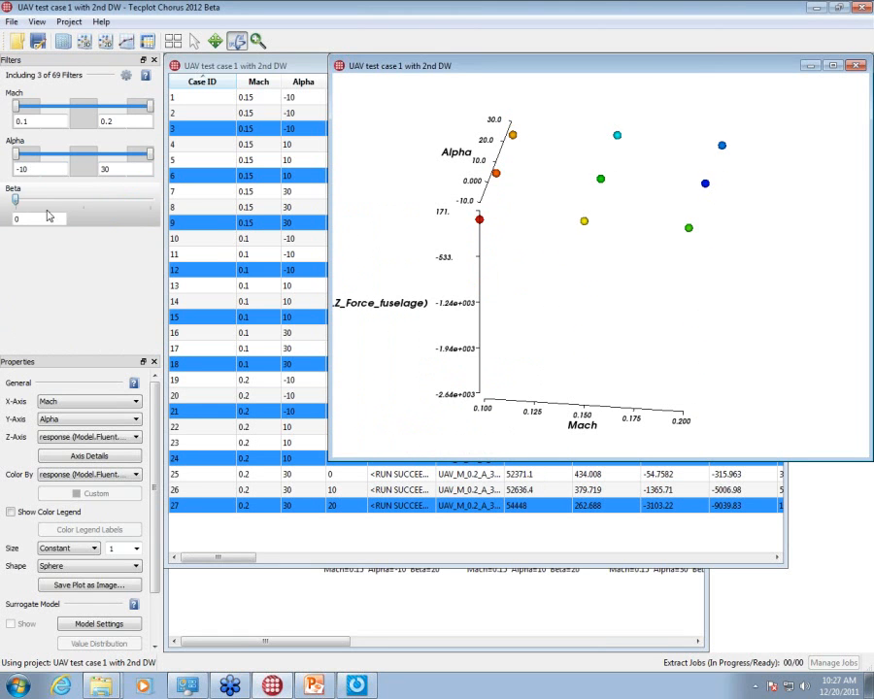
pyautogui.moveTo(15, 199); pyautogui.dragTo(102, 222)
pyautogui.moveTo(171, 221); pyautogui.dragTo(11, 207)
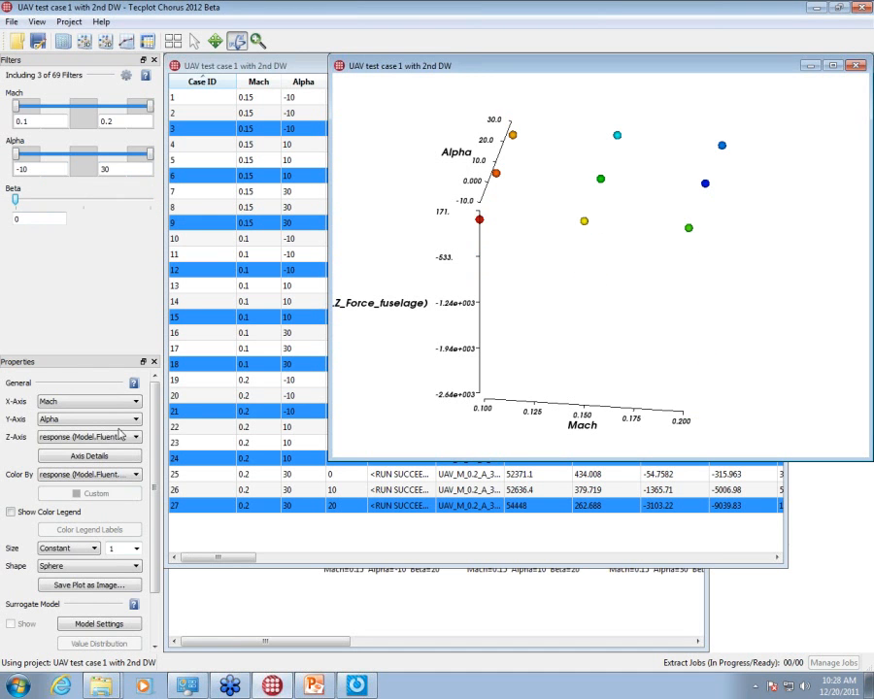
# Step: Create a Quadratic Response Surface surrogate model from Alpha, Beta and Mach and show it in the 3D plot
pyautogui.moveTo(155, 493); pyautogui.dragTo(155, 521)
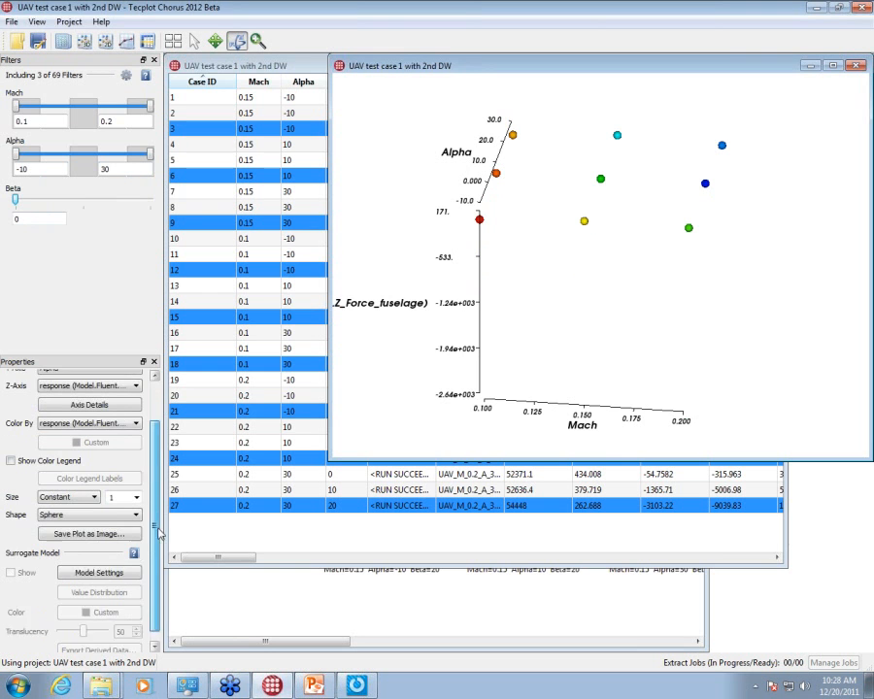
pyautogui.click(94, 561)
pyautogui.moveTo(344, 304); pyautogui.dragTo(337, 336)
pyautogui.click(435, 303)
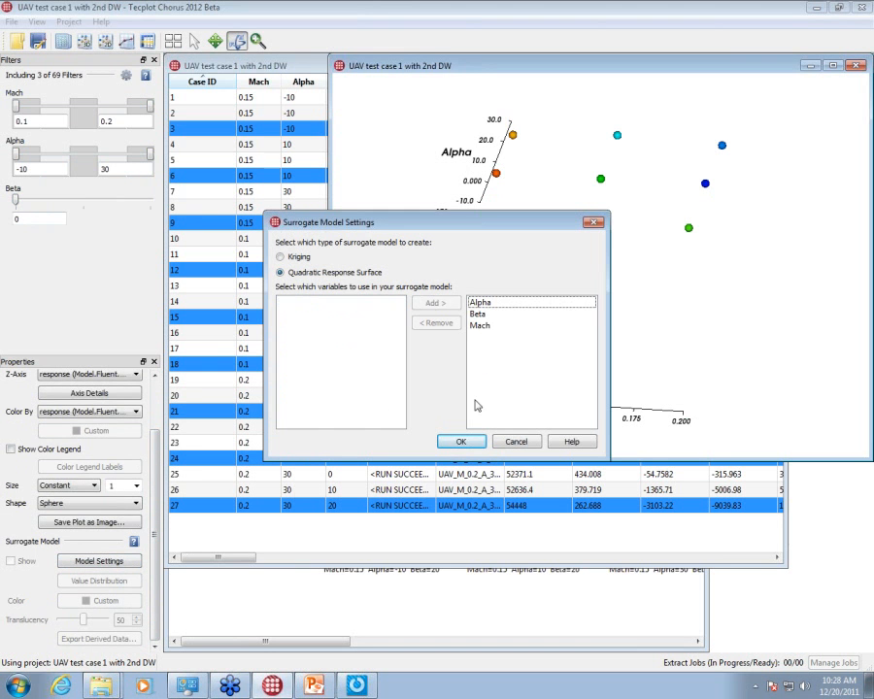
pyautogui.click(458, 441)
pyautogui.click(27, 563)
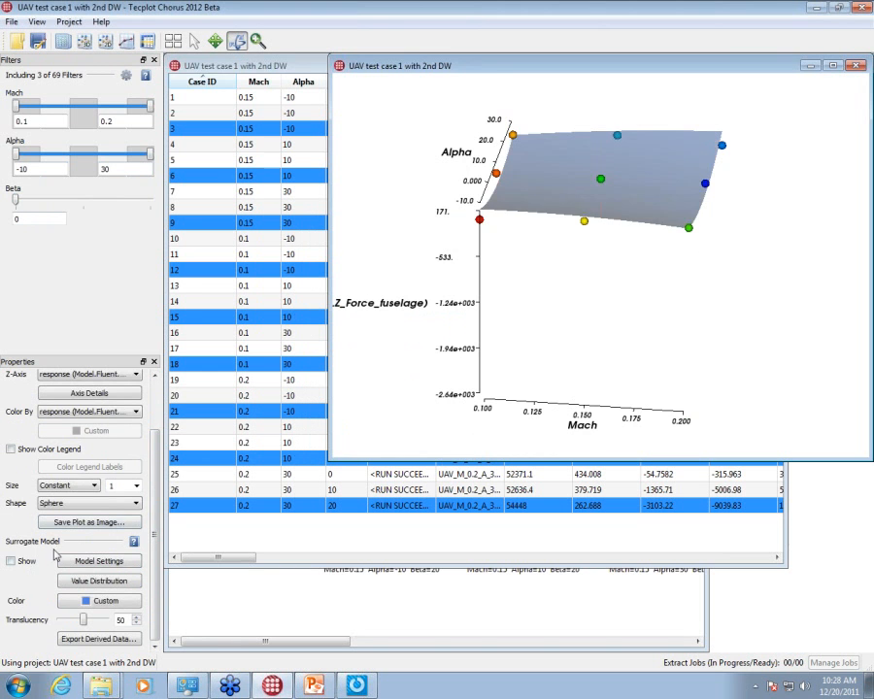
pyautogui.moveTo(654, 238); pyautogui.dragTo(580, 232)
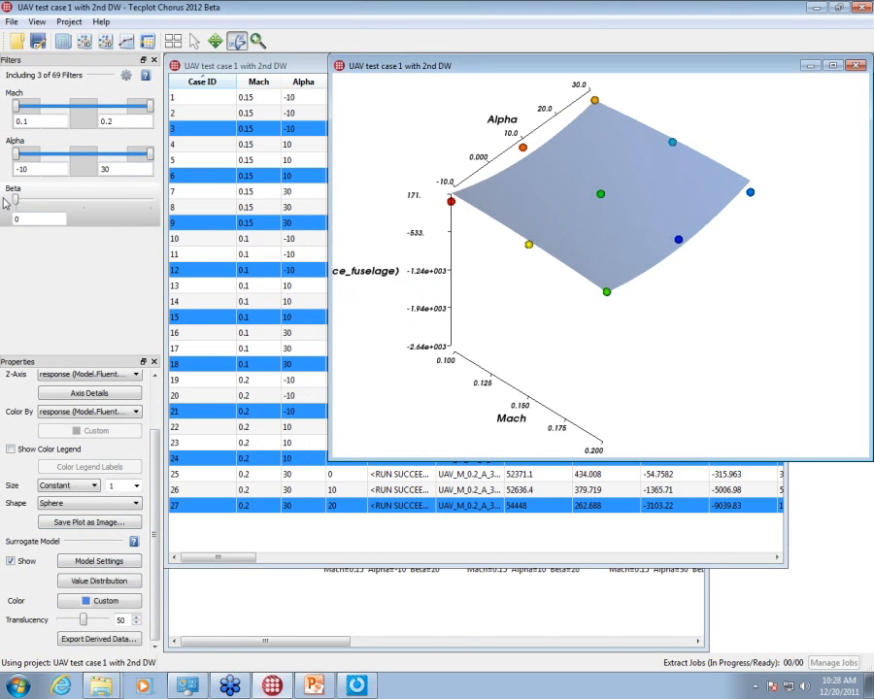
# Step: Set the Beta filter to 10 and then 20, and examine how well the surrogate surface fits the case points
pyautogui.click(60, 202)
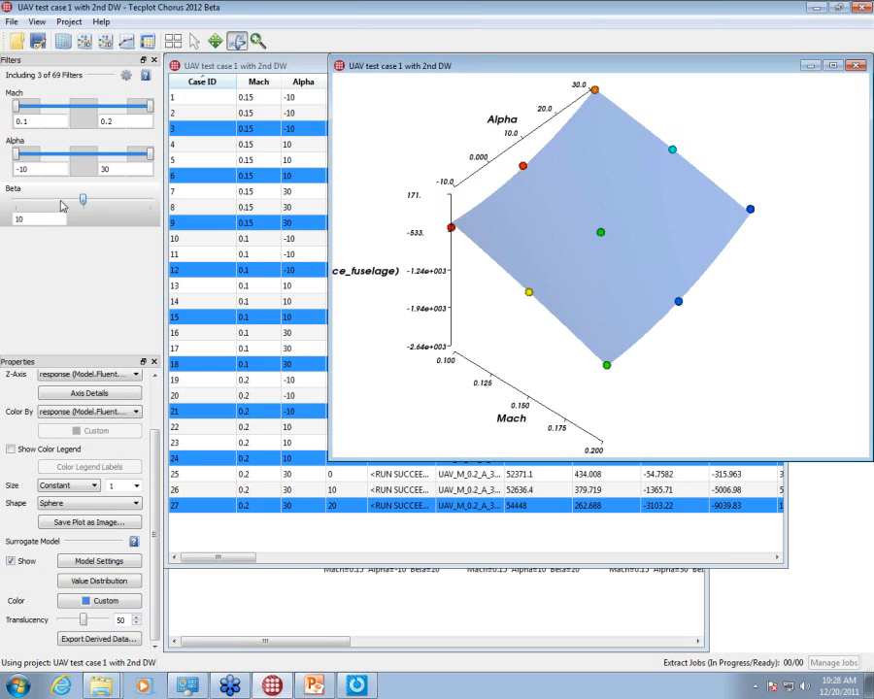
pyautogui.click(150, 212)
pyautogui.moveTo(524, 349); pyautogui.dragTo(521, 228)
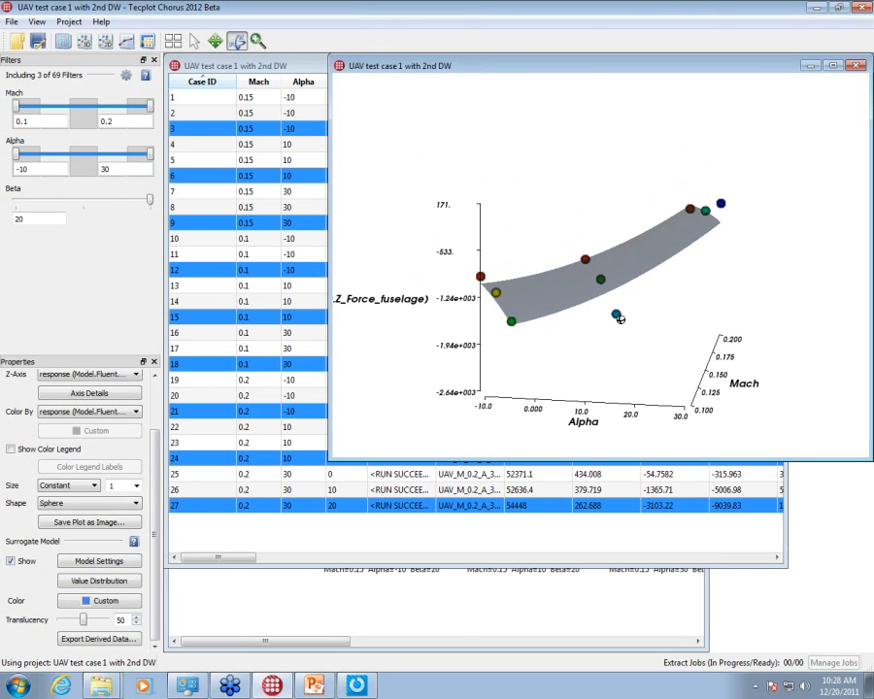
pyautogui.moveTo(634, 338); pyautogui.dragTo(554, 336)
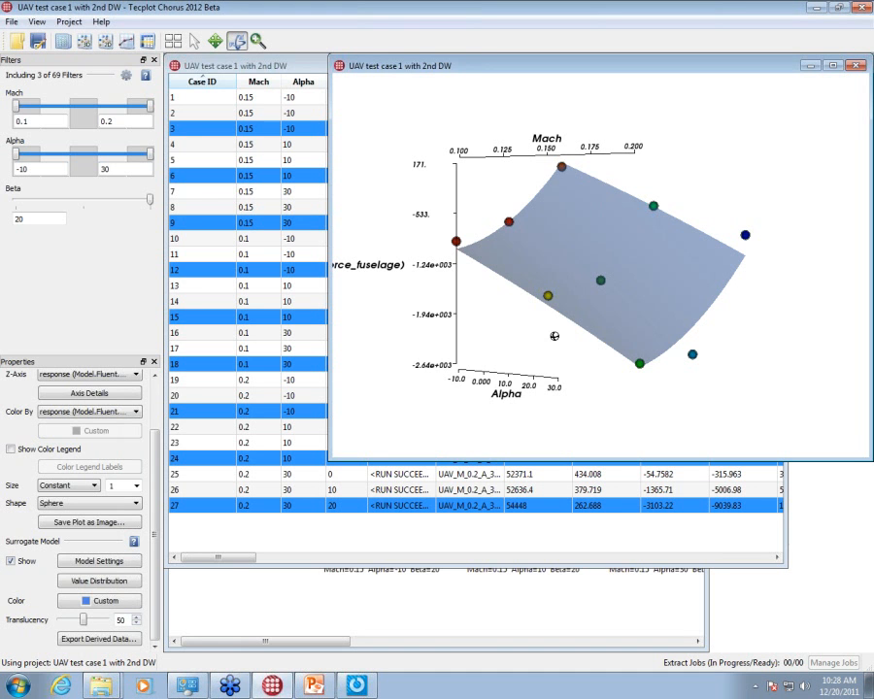
pyautogui.moveTo(558, 336); pyautogui.dragTo(674, 318)
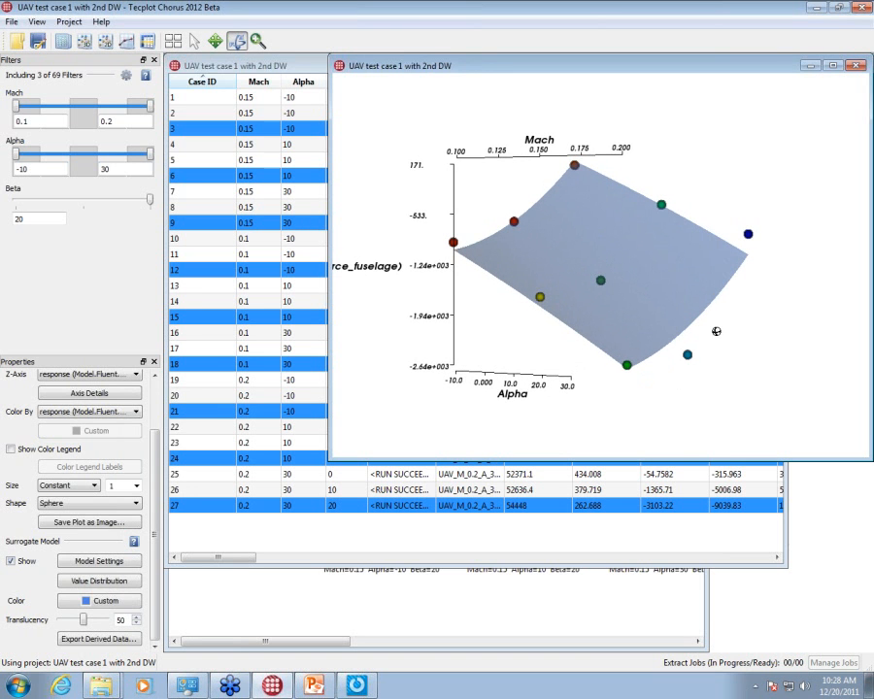
pyautogui.moveTo(697, 338); pyautogui.dragTo(674, 340)
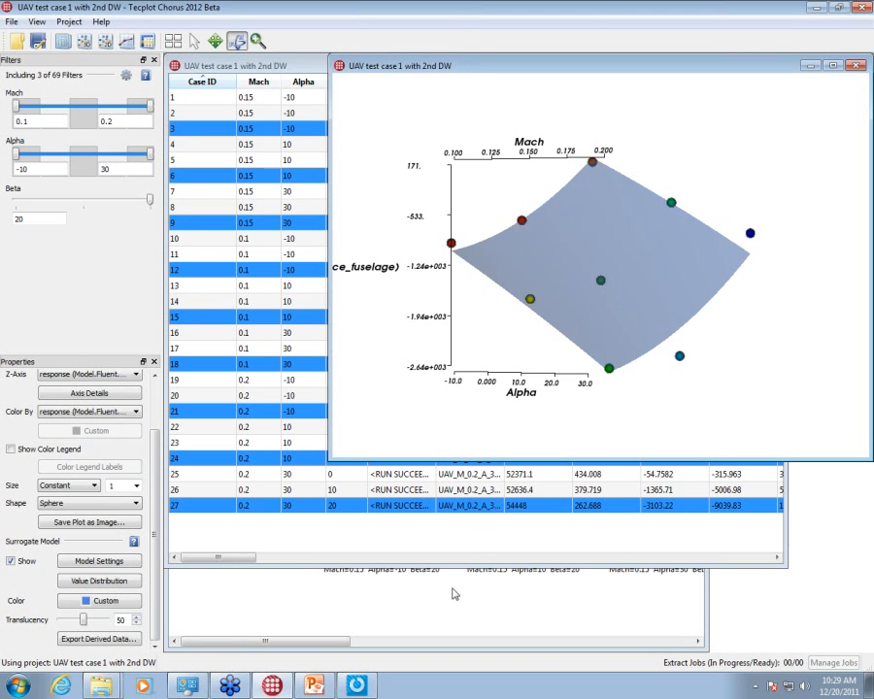
# Step: Open the recent project Rough Run UAV code tunning from the dashboard, discarding the current session's changes
pyautogui.click(450, 588)
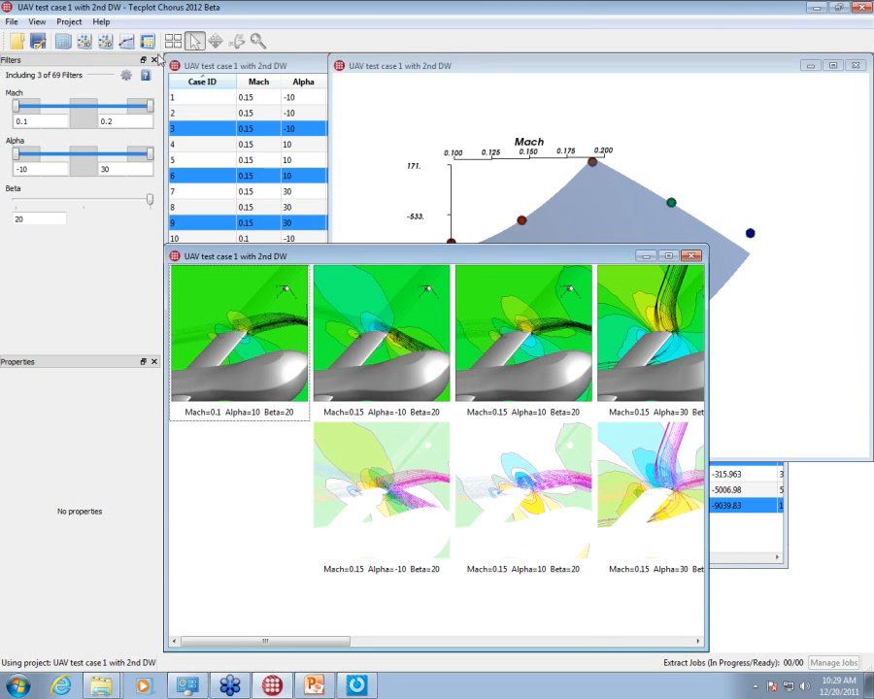
pyautogui.click(29, 22)
pyautogui.moveTo(12, 22)
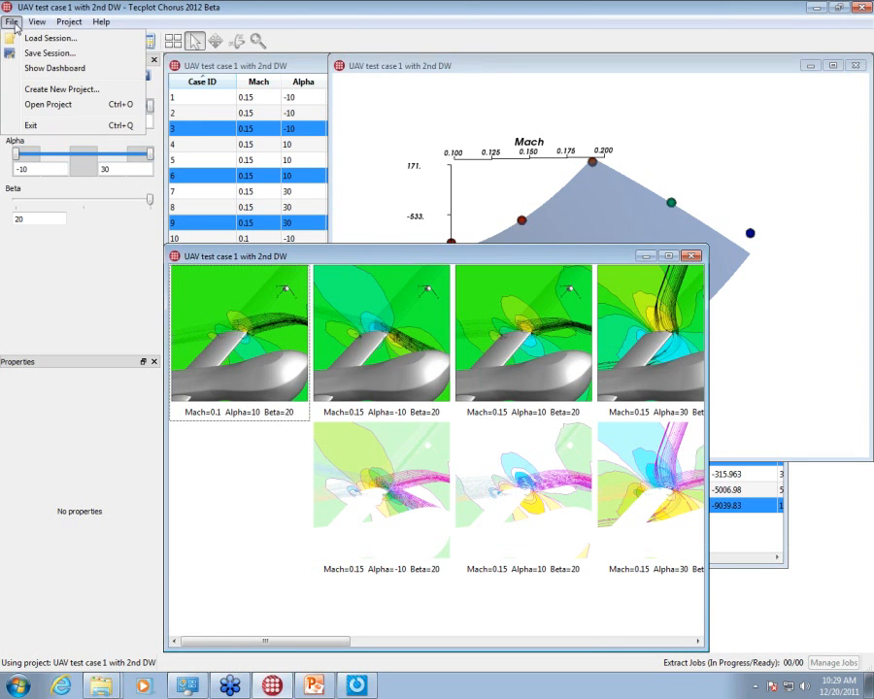
pyautogui.click(56, 69)
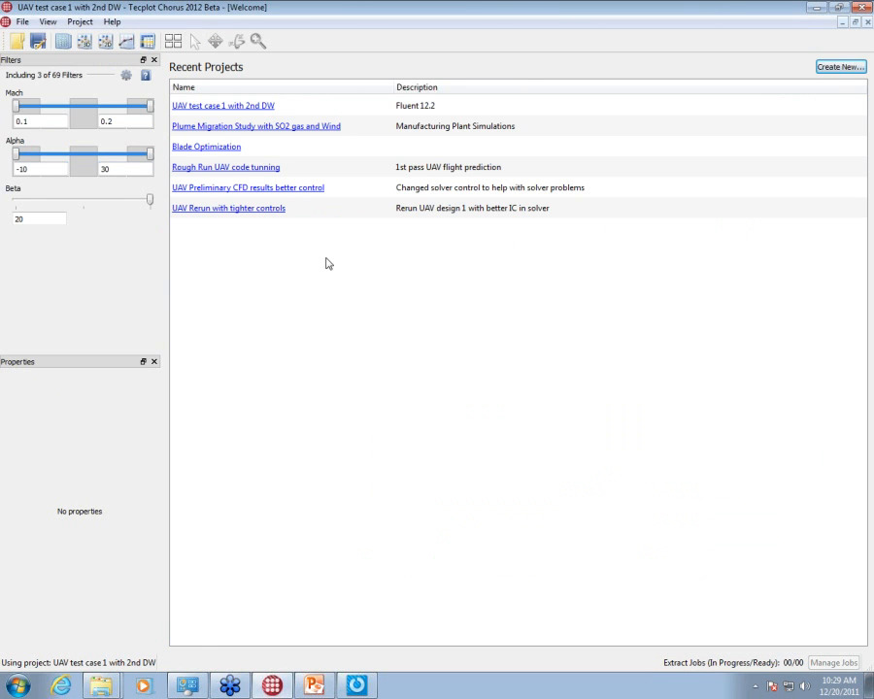
pyautogui.click(258, 171)
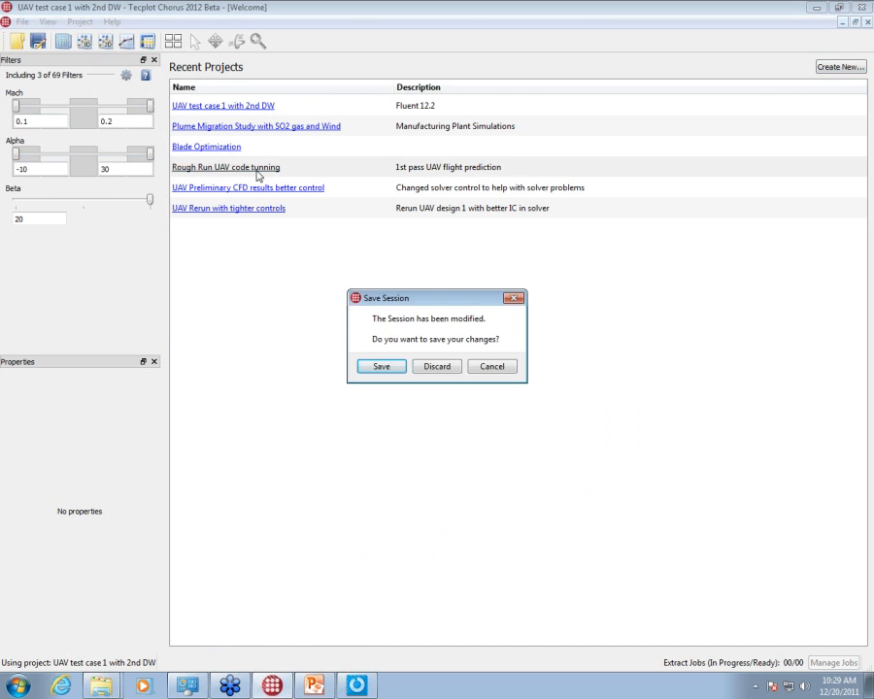
pyautogui.click(430, 367)
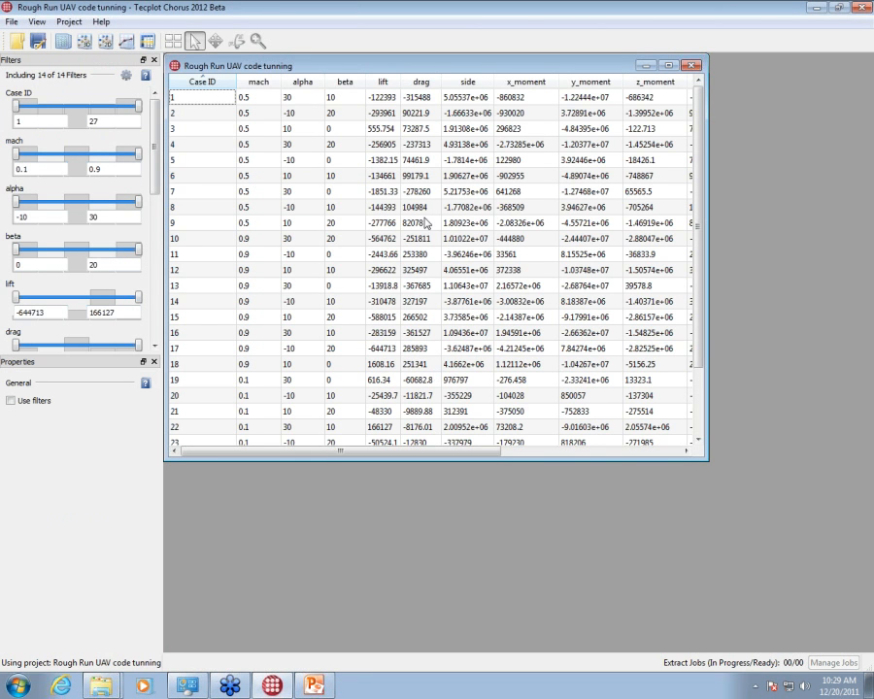
# Step: Look through the case table, view the images of case 9 and close the image view
pyautogui.moveTo(455, 452); pyautogui.dragTo(384, 453)
pyautogui.scroll(-2, 298, 204)
pyautogui.scroll(2, 298, 205)
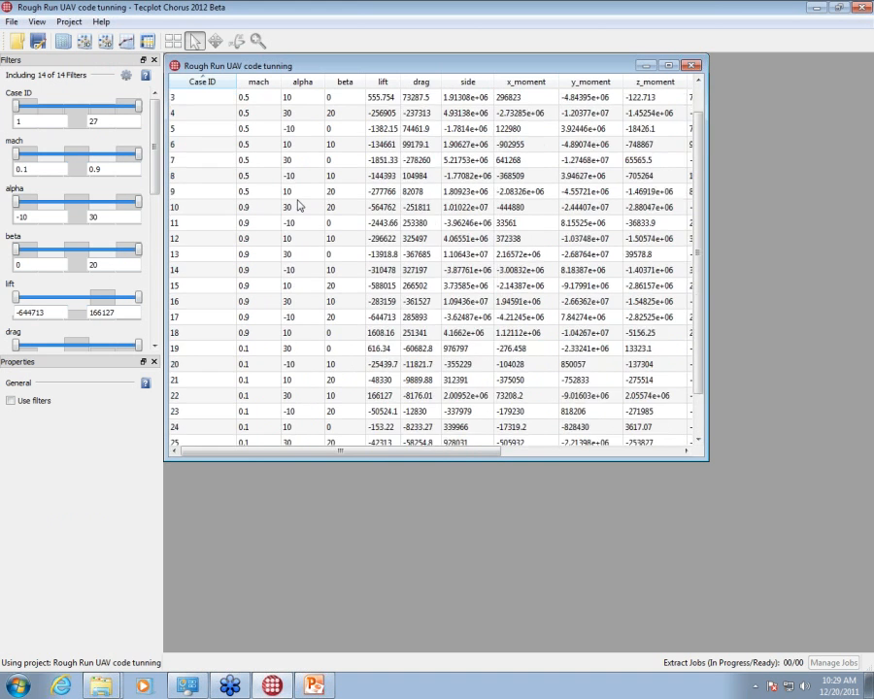
pyautogui.scroll(-2, 296, 221)
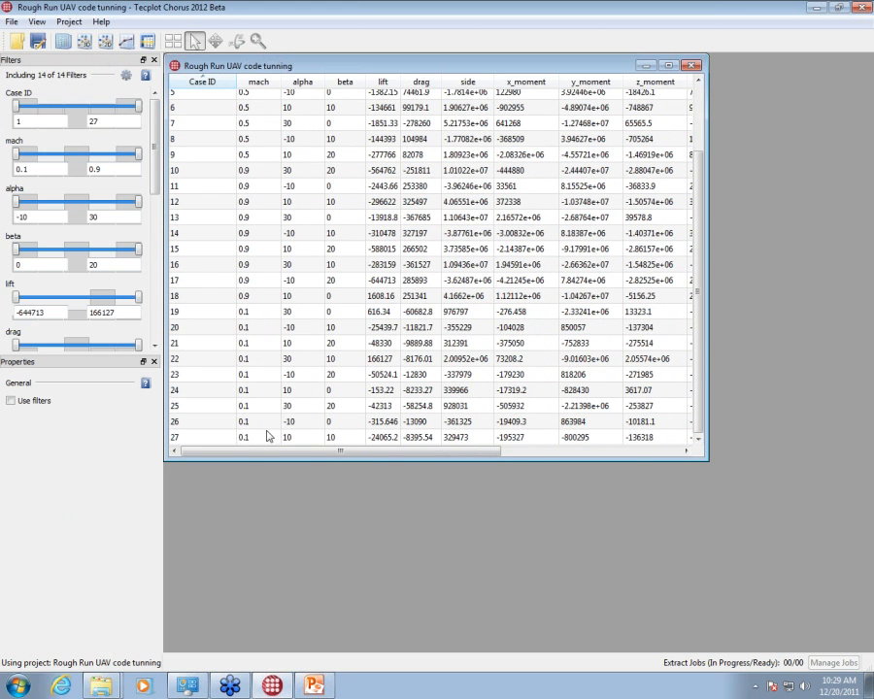
pyautogui.scroll(1, 276, 392)
pyautogui.scroll(1, 276, 392)
pyautogui.rightClick(295, 224)
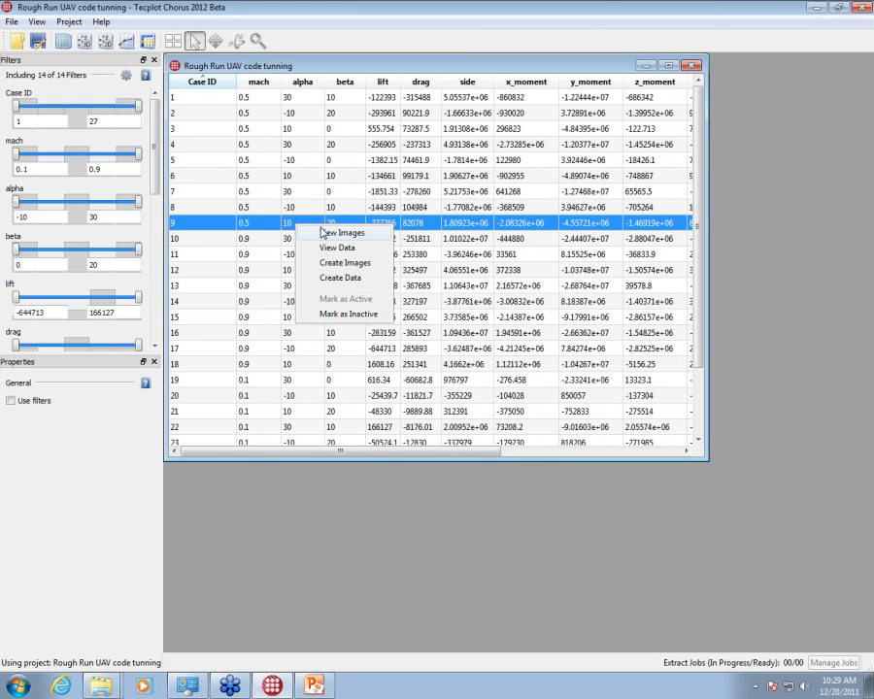
pyautogui.click(333, 234)
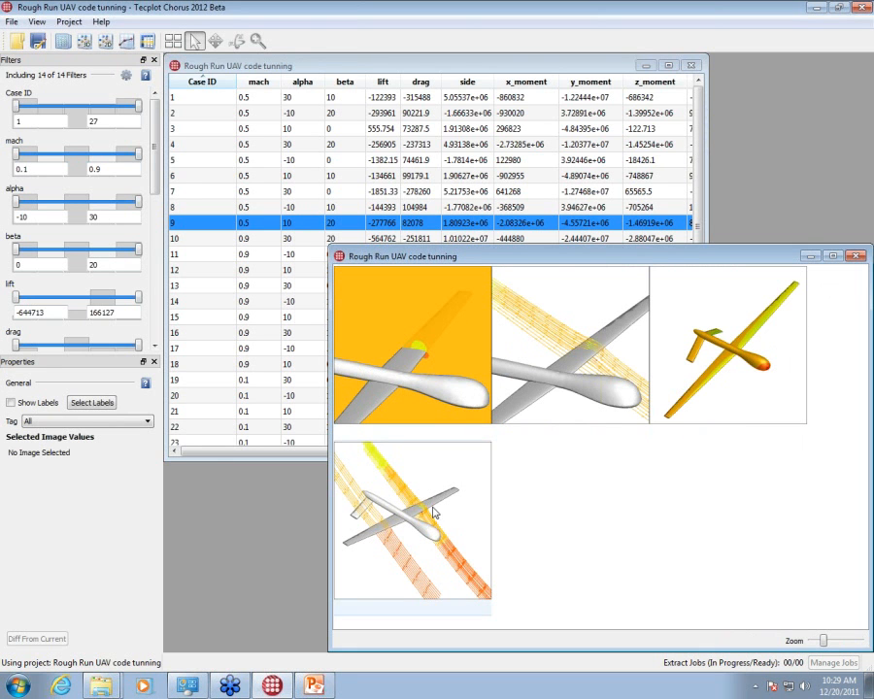
pyautogui.click(855, 257)
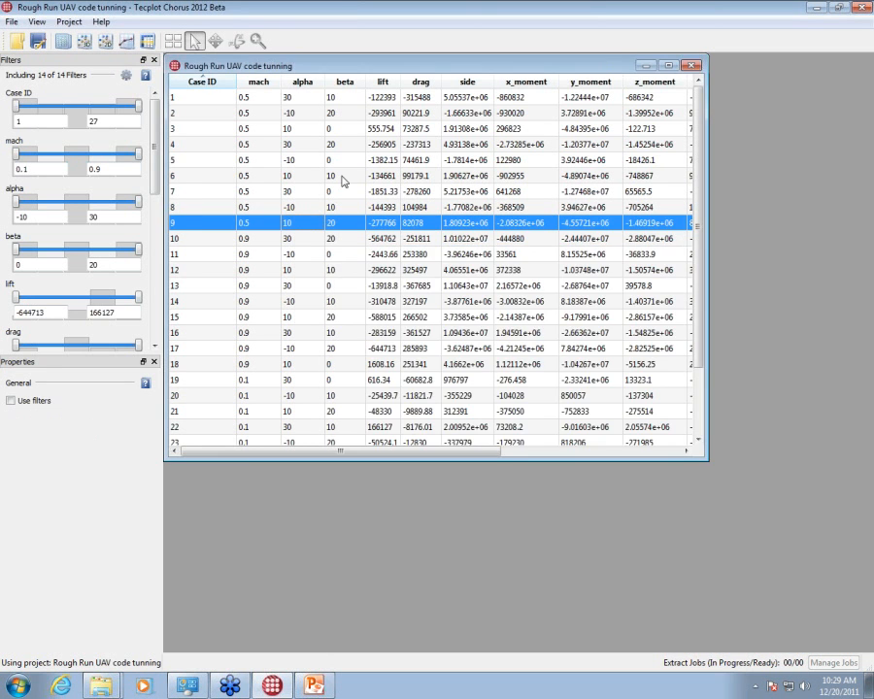
# Step: Create a 3D scatter plot of lift over mach and alpha, colored by drag, and move its window clear of the screen edge
pyautogui.click(104, 41)
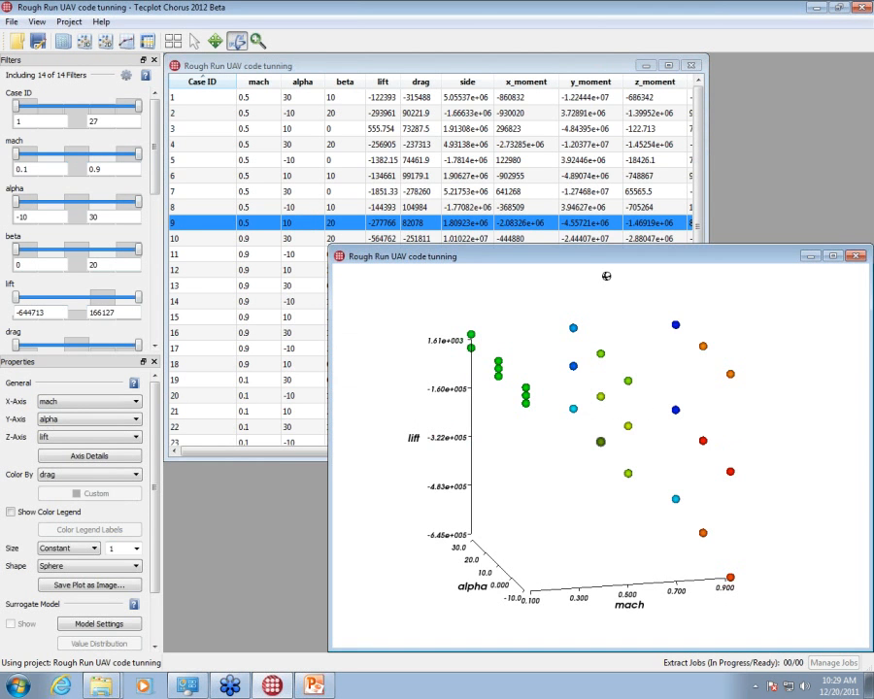
pyautogui.moveTo(597, 261); pyautogui.dragTo(510, 192)
pyautogui.moveTo(605, 426); pyautogui.dragTo(278, 308)
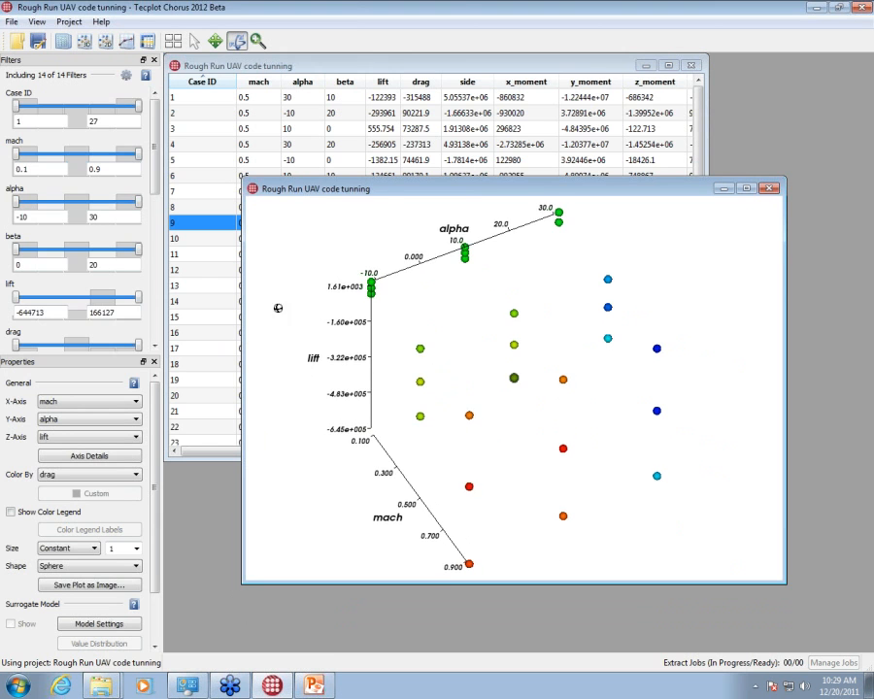
# Step: Exclude all dependent and other variables from the filters so that only mach, alpha and beta are included
pyautogui.click(125, 75)
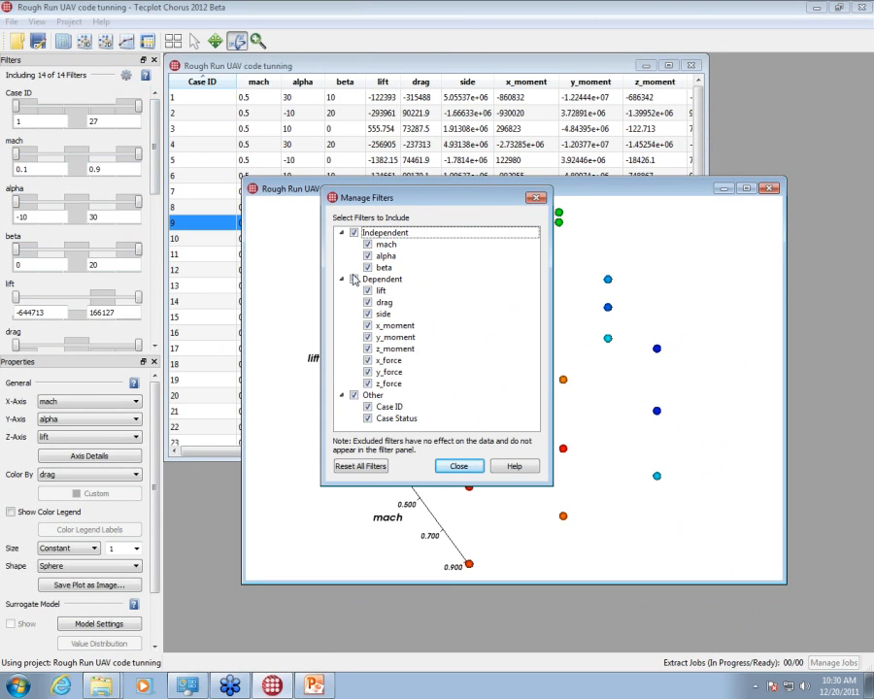
pyautogui.click(354, 279)
pyautogui.click(352, 396)
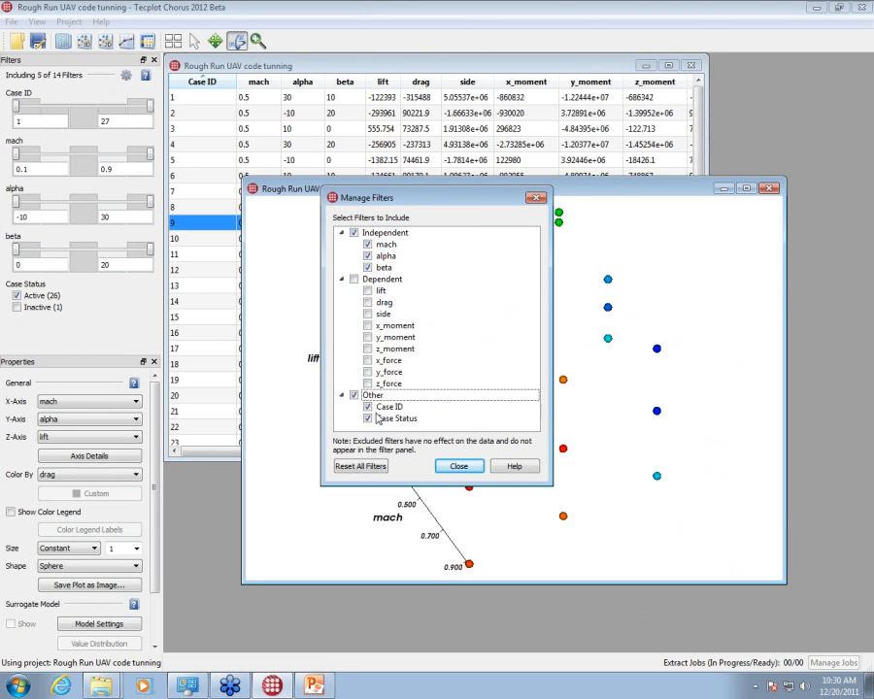
pyautogui.click(354, 395)
pyautogui.click(457, 466)
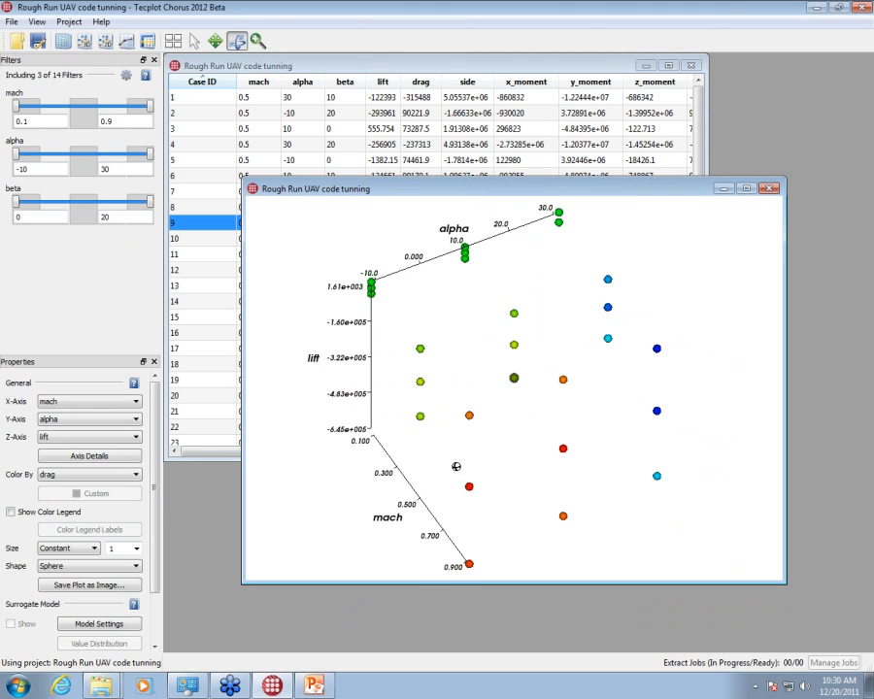
# Step: Change the beta filter from a range to a single value filter
pyautogui.moveTo(529, 434); pyautogui.dragTo(499, 422)
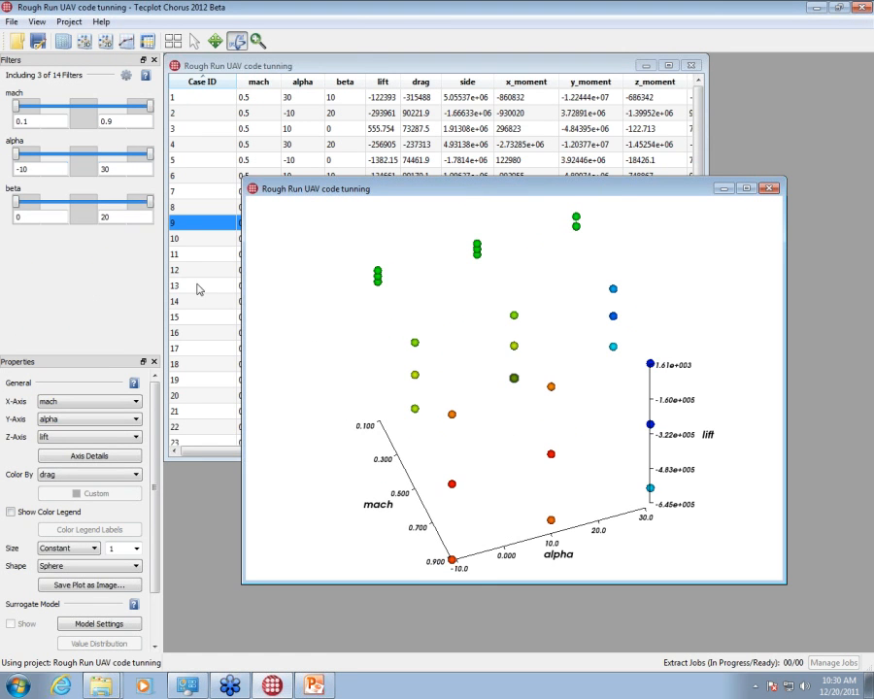
pyautogui.rightClick(76, 211)
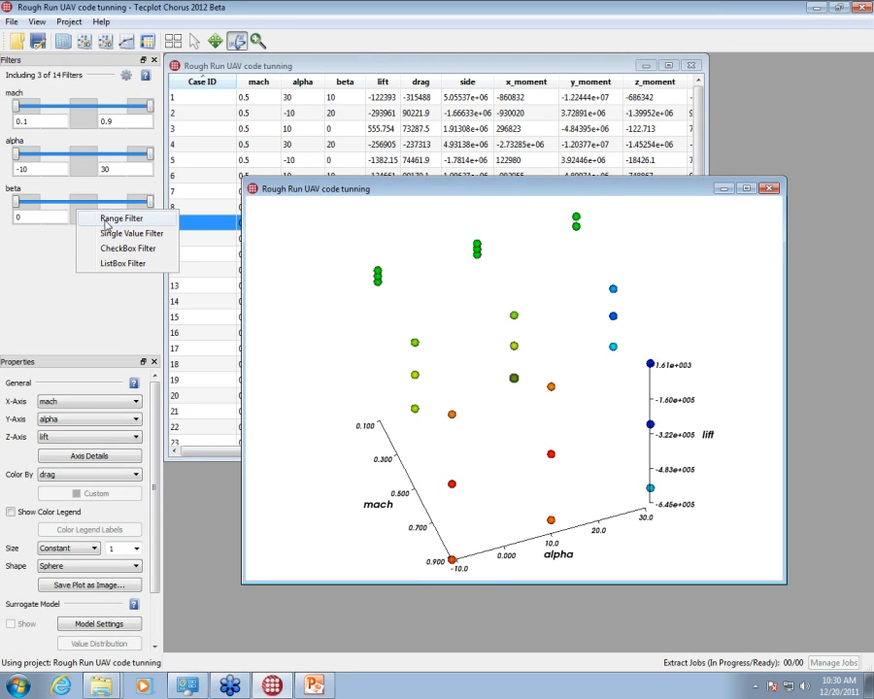
pyautogui.click(109, 232)
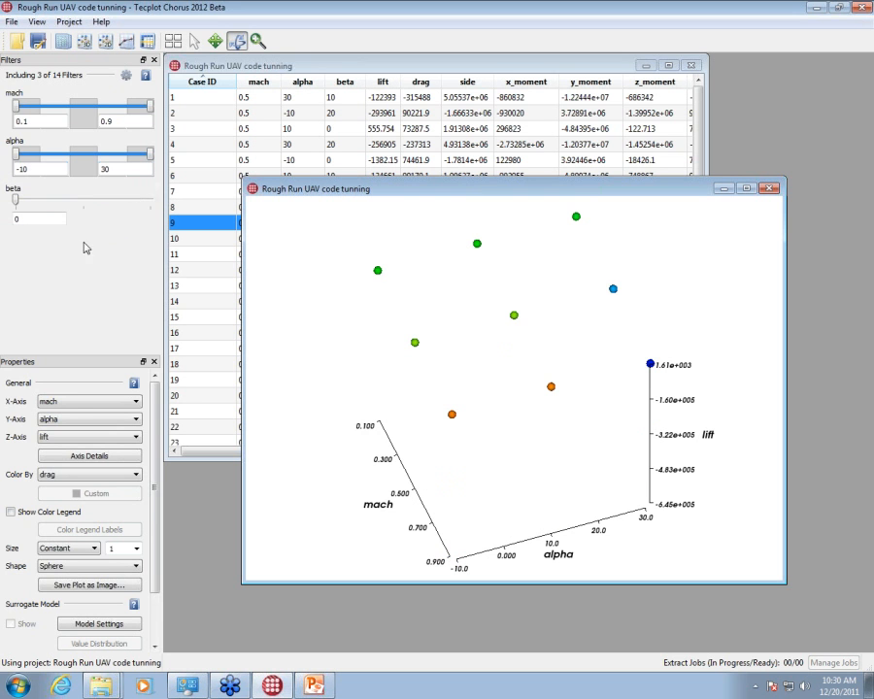
# Step: Create a Quadratic Response Surface surrogate model from alpha, beta and mach, and show it in the 3D plot
pyautogui.scroll(-3, 152, 409)
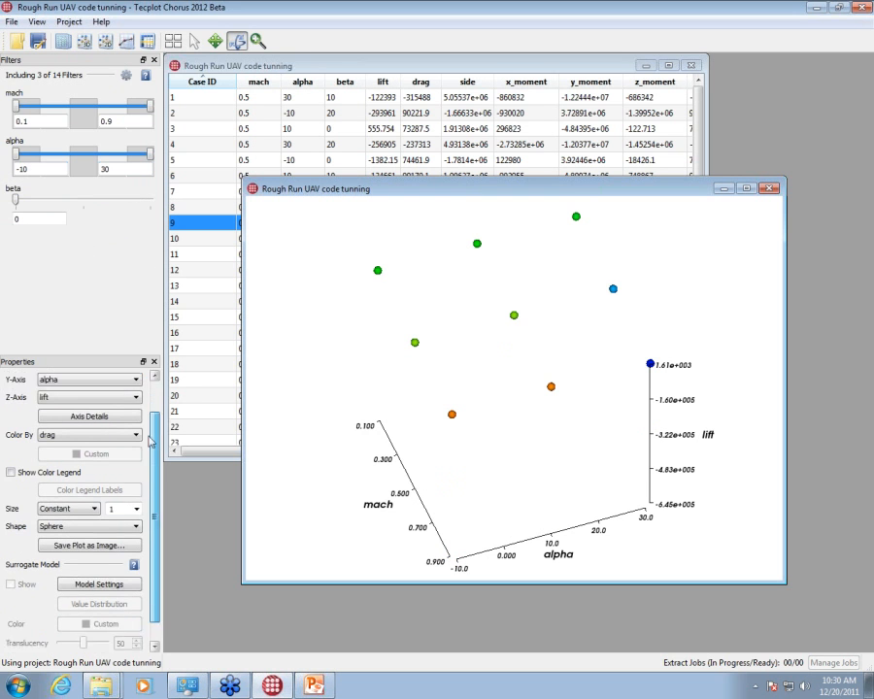
pyautogui.click(103, 561)
pyautogui.click(291, 302)
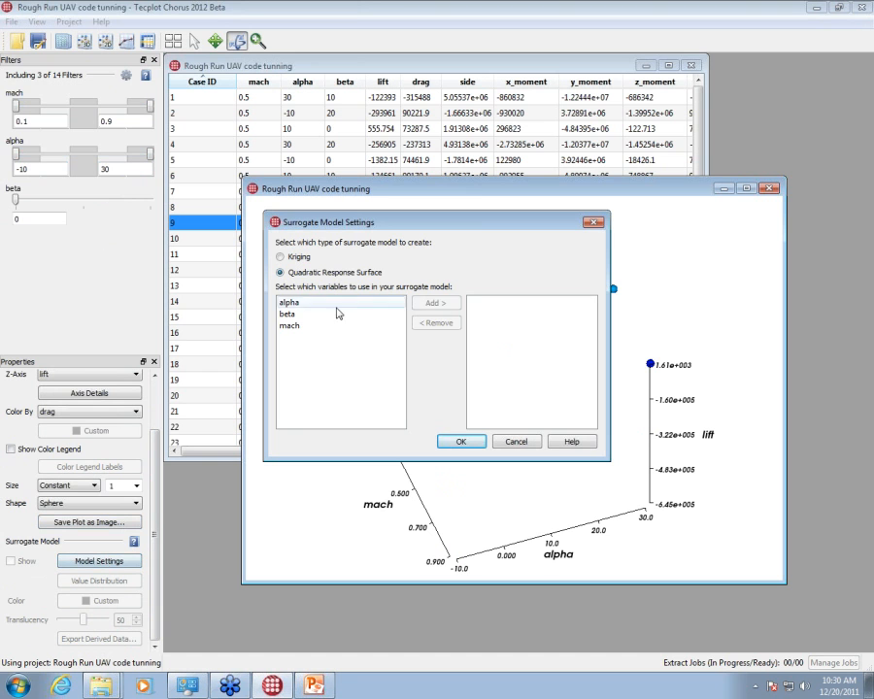
pyautogui.keyDown('shift'); pyautogui.click(311, 327); pyautogui.keyUp('shift')
pyautogui.click(427, 305)
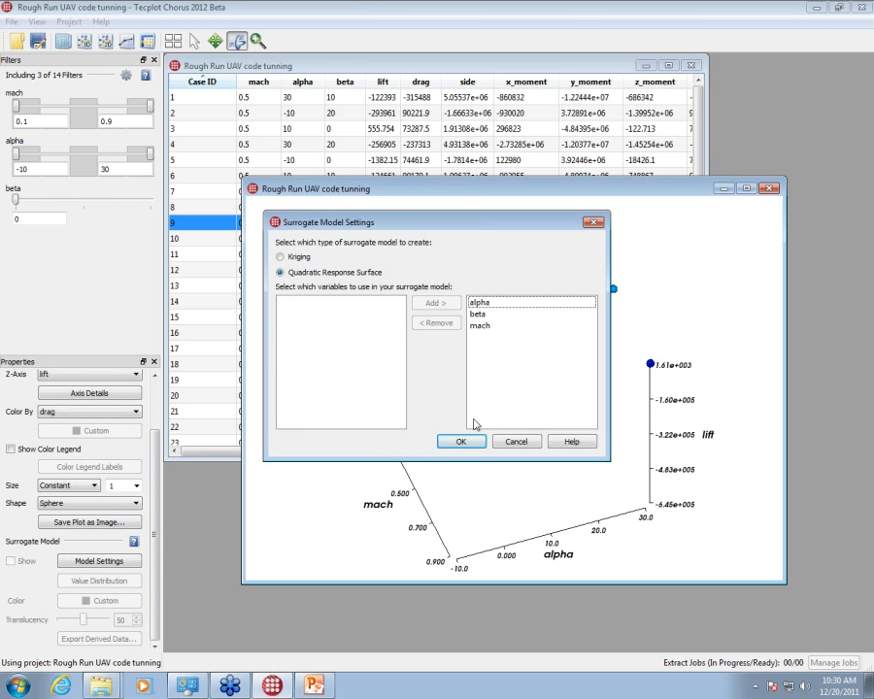
pyautogui.click(464, 441)
pyautogui.click(11, 562)
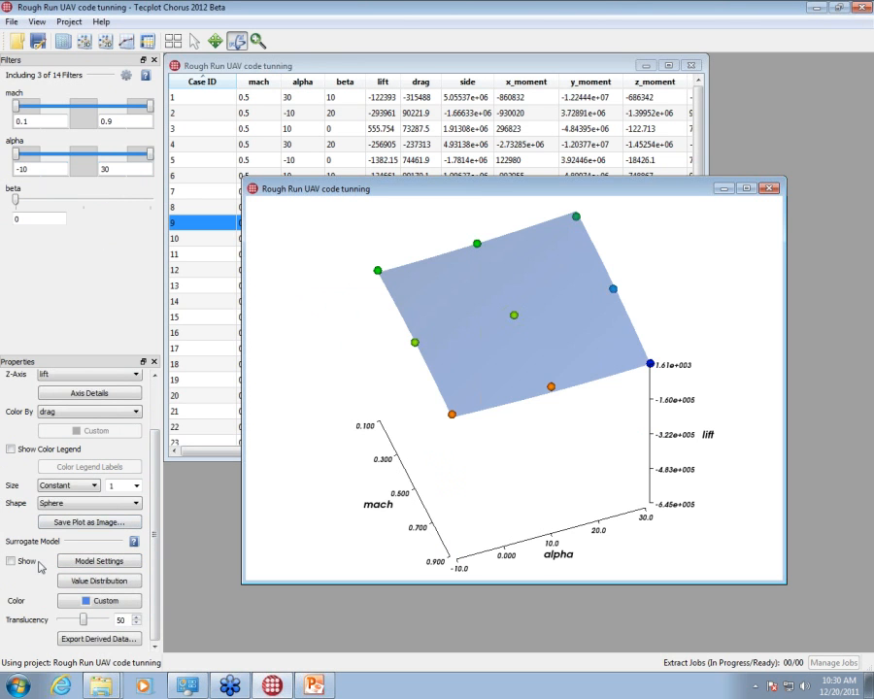
# Step: Set the beta filter to 20 and examine from several angles how well the surrogate surface fits the case points
pyautogui.moveTo(545, 380); pyautogui.dragTo(521, 363)
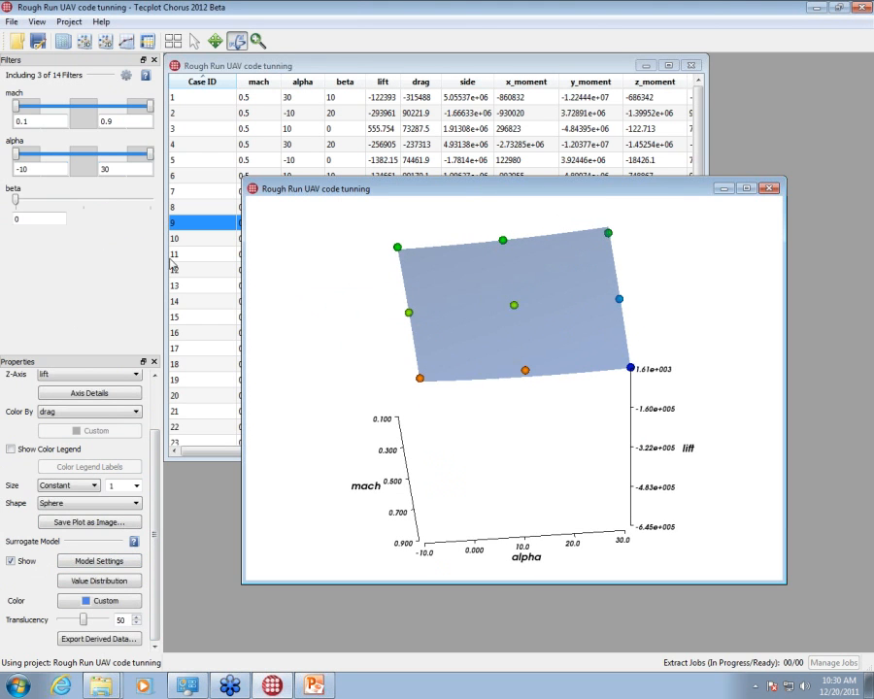
pyautogui.moveTo(15, 201); pyautogui.dragTo(144, 225)
pyautogui.moveTo(507, 398); pyautogui.dragTo(501, 365)
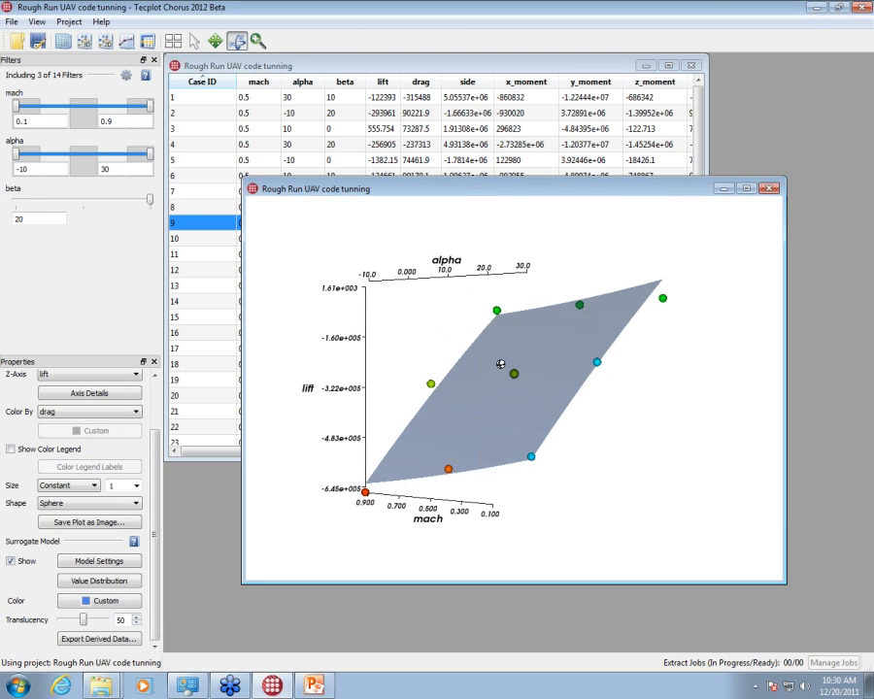
pyautogui.moveTo(661, 304); pyautogui.dragTo(646, 322)
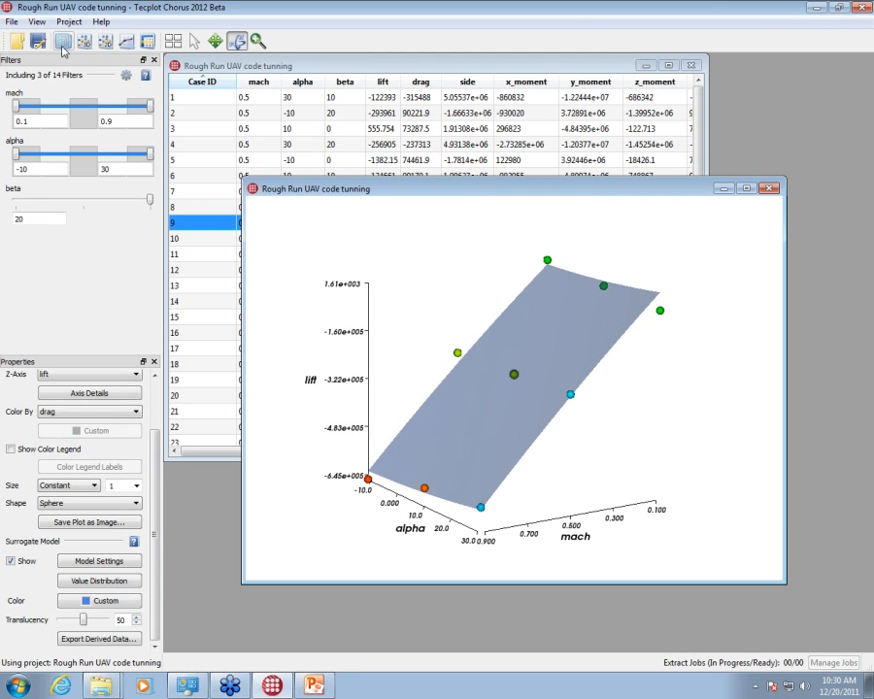
# Step: Open a matrix of the case images with alpha as rows and mach as columns, and change beta back to a range filter
pyautogui.click(85, 41)
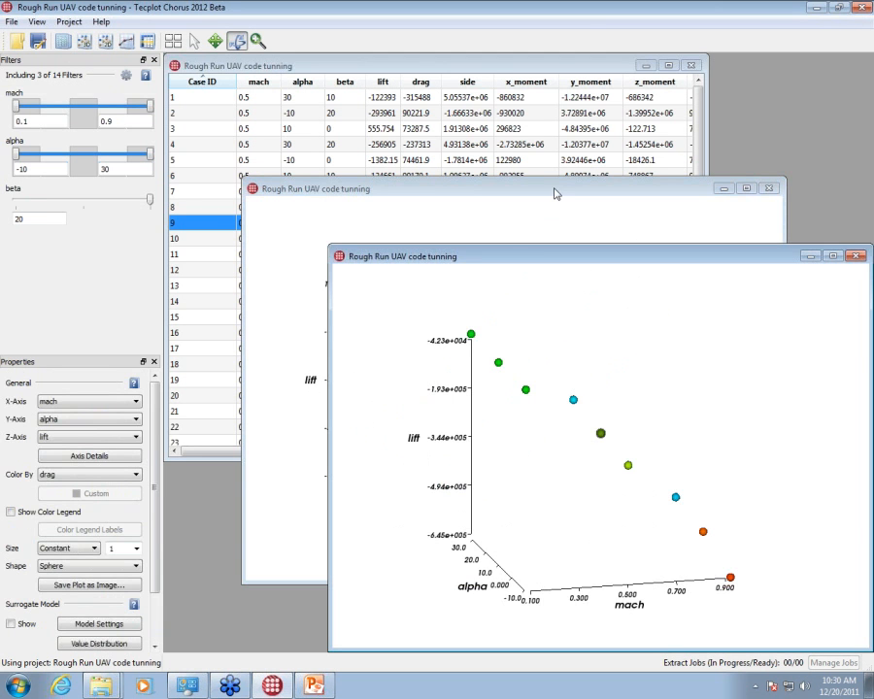
pyautogui.click(59, 41)
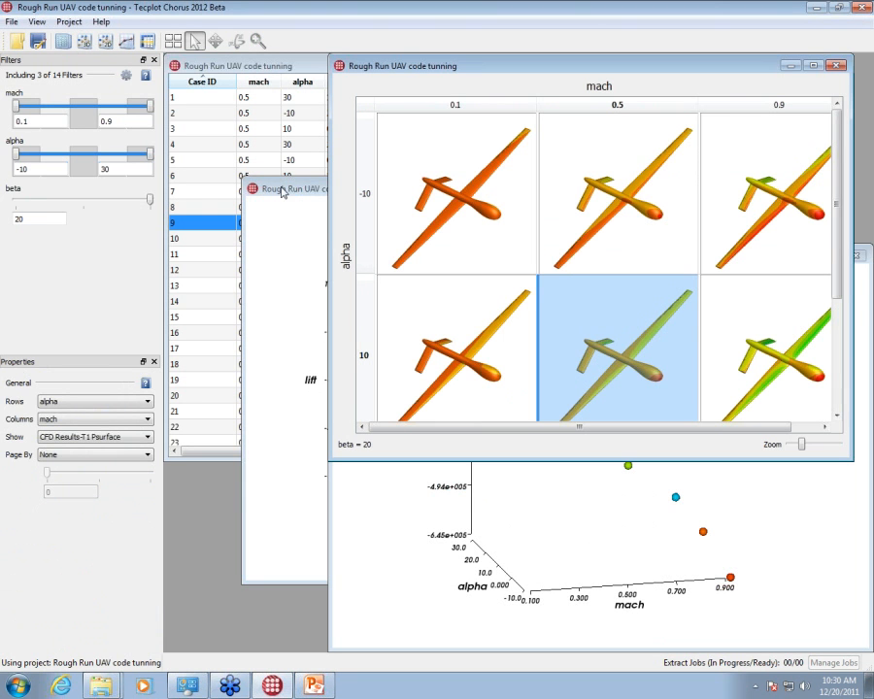
pyautogui.rightClick(68, 202)
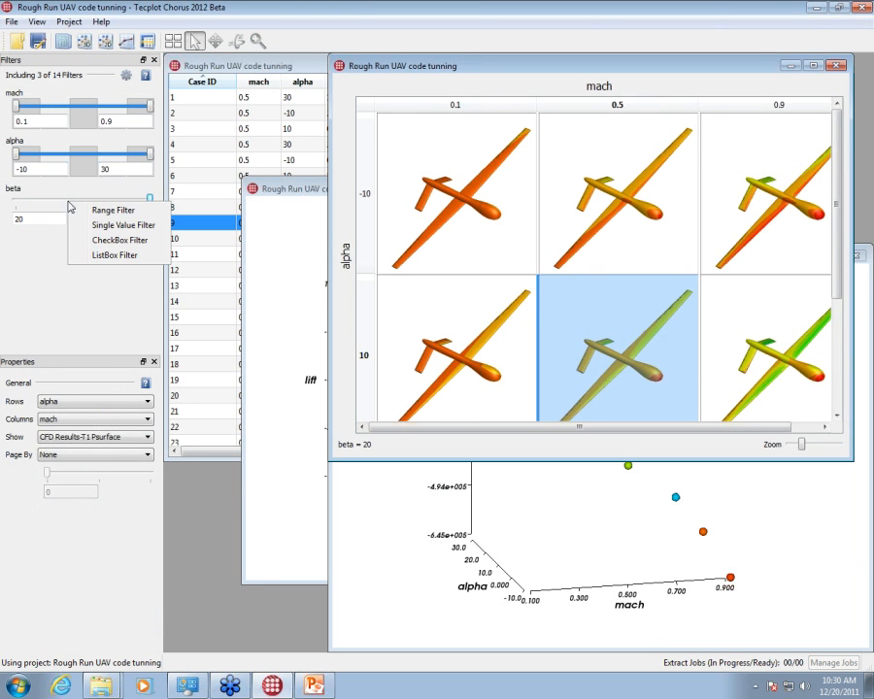
pyautogui.click(105, 211)
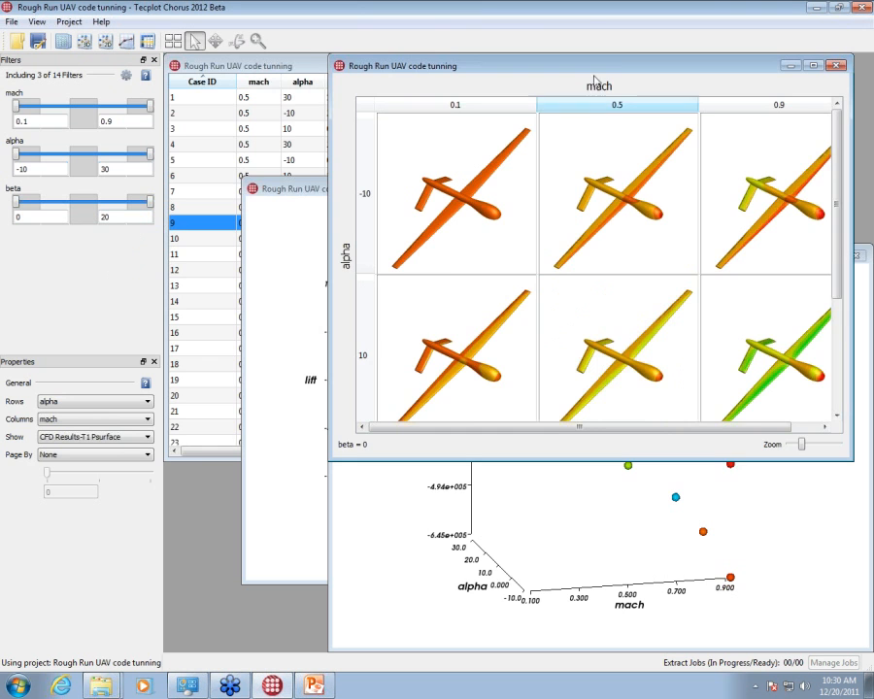
# Step: Move and enlarge the image matrix window to fit all rows and columns, and open the choice of result images to show
pyautogui.moveTo(721, 66); pyautogui.dragTo(460, 95)
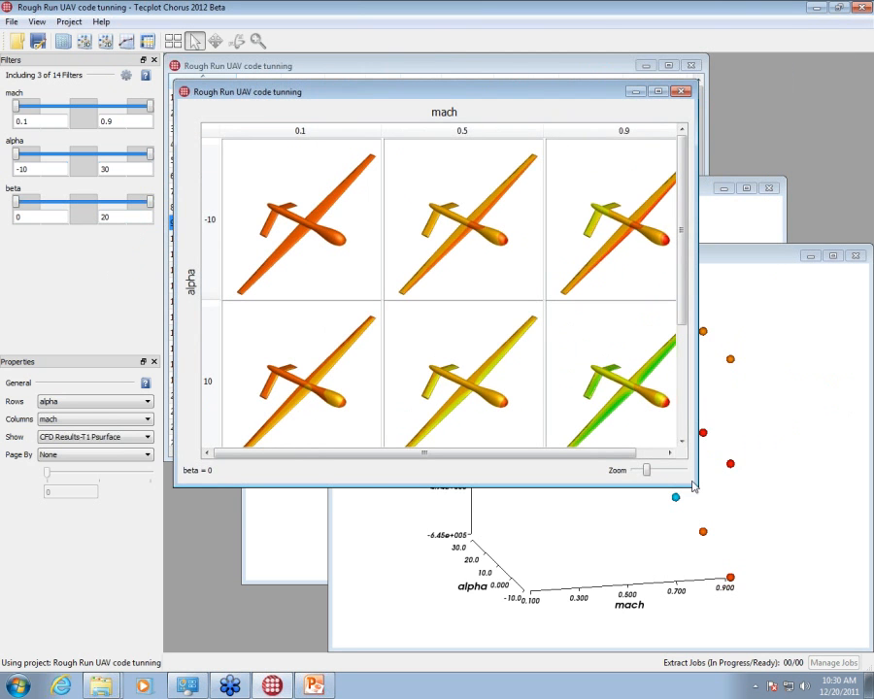
pyautogui.moveTo(695, 483); pyautogui.dragTo(810, 649)
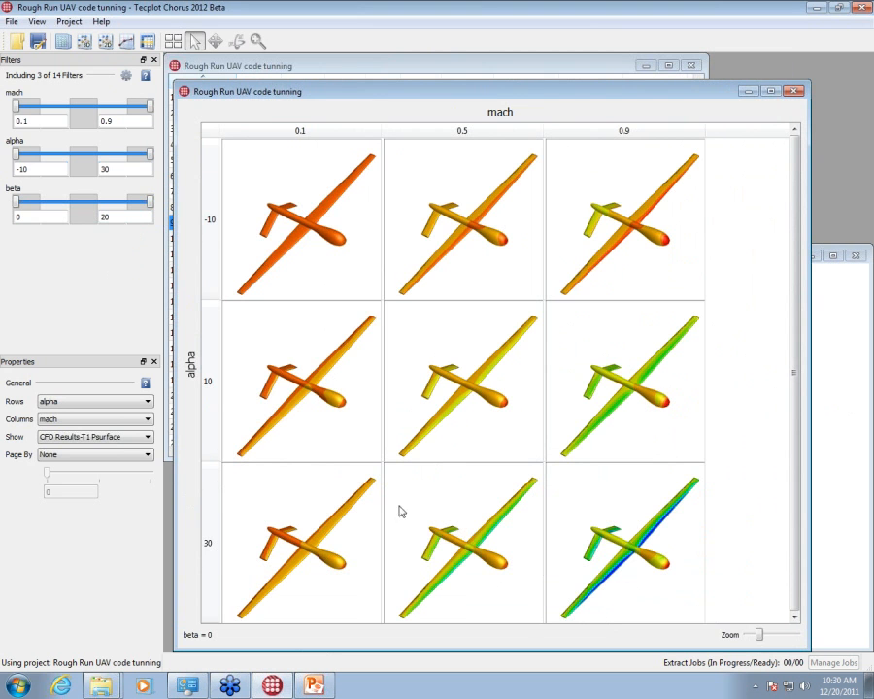
pyautogui.click(126, 443)
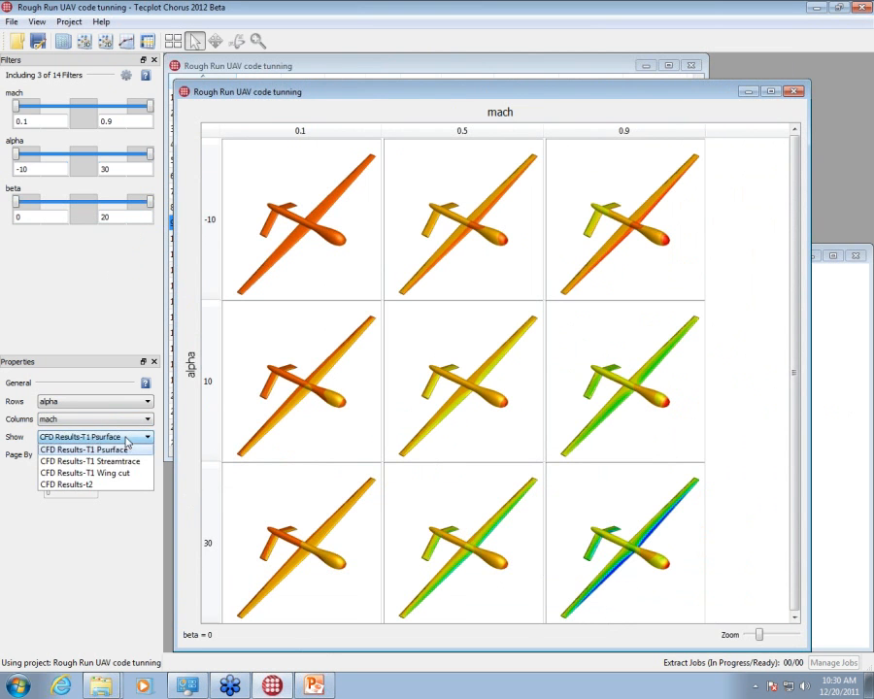
# Step: Show the CFD Results-T1 Streamtrace images in the matrix, paged by beta, and move to the beta 10 page
pyautogui.click(115, 456)
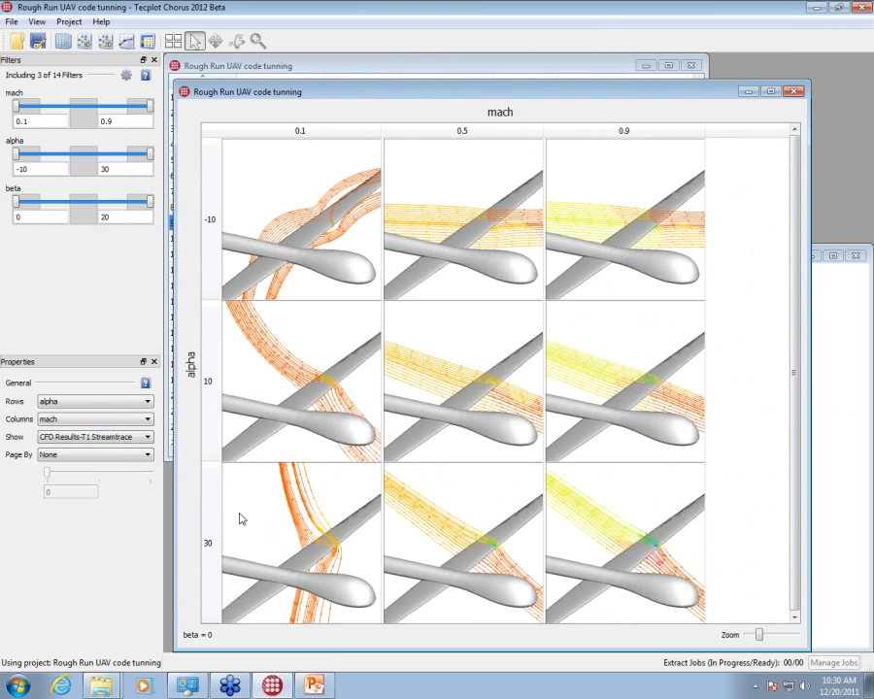
pyautogui.click(55, 455)
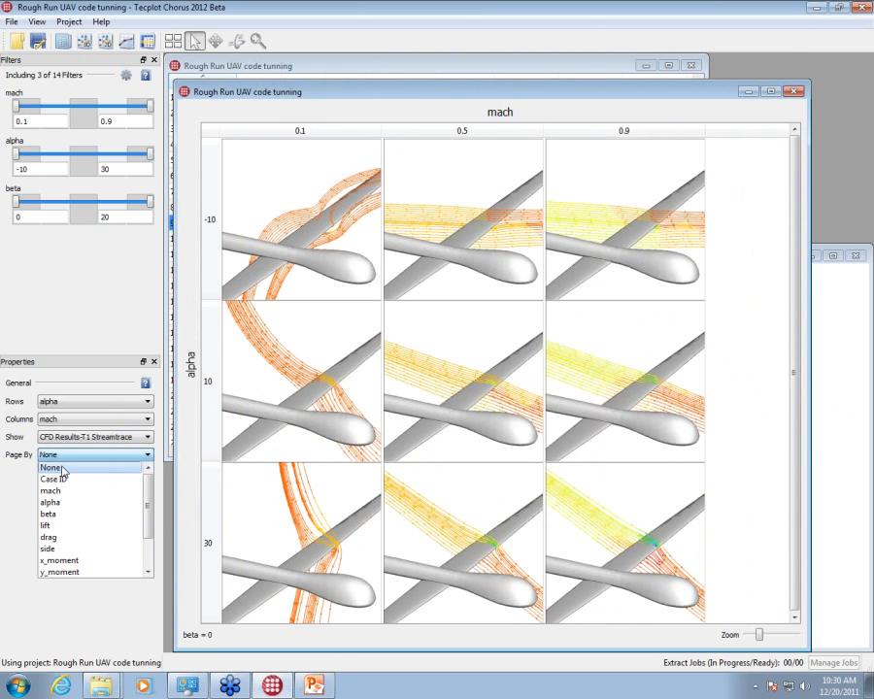
pyautogui.click(55, 516)
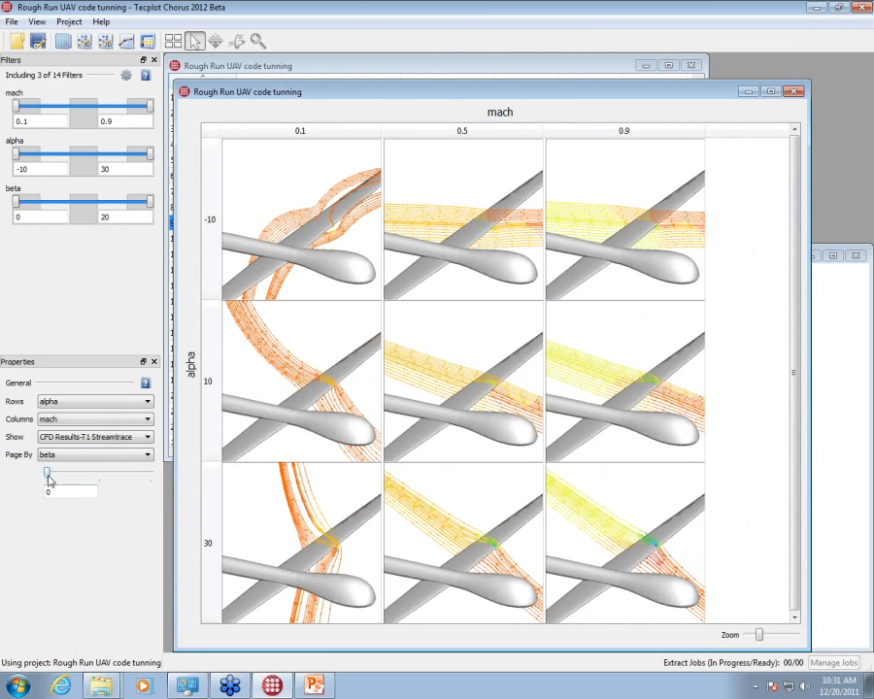
pyautogui.moveTo(80, 488); pyautogui.dragTo(114, 487)
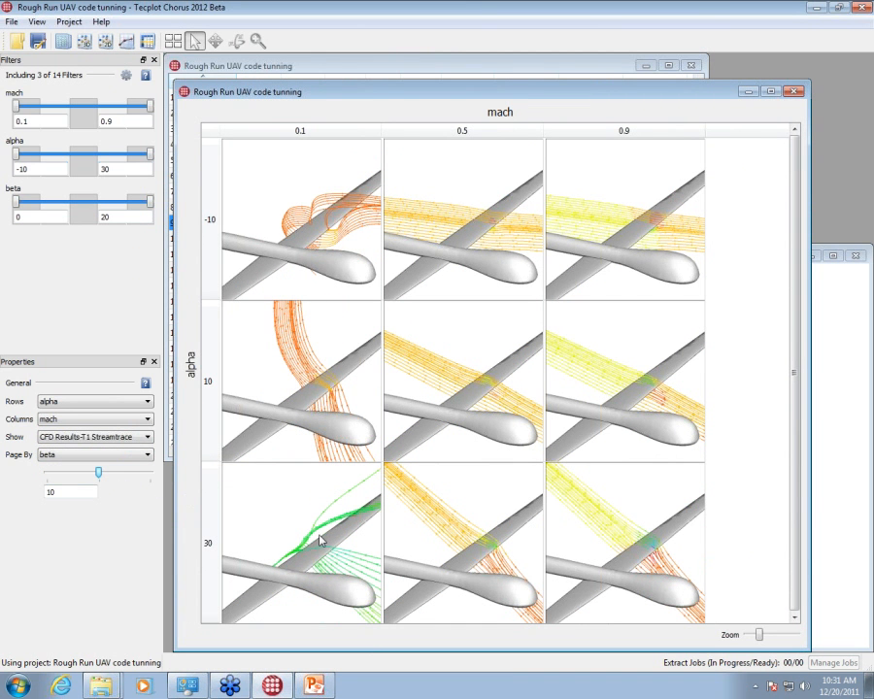
# Step: View all images of the mach 0.1, alpha 30 case in a separate window and select its full-aircraft streamtrace image
pyautogui.moveTo(320, 540)
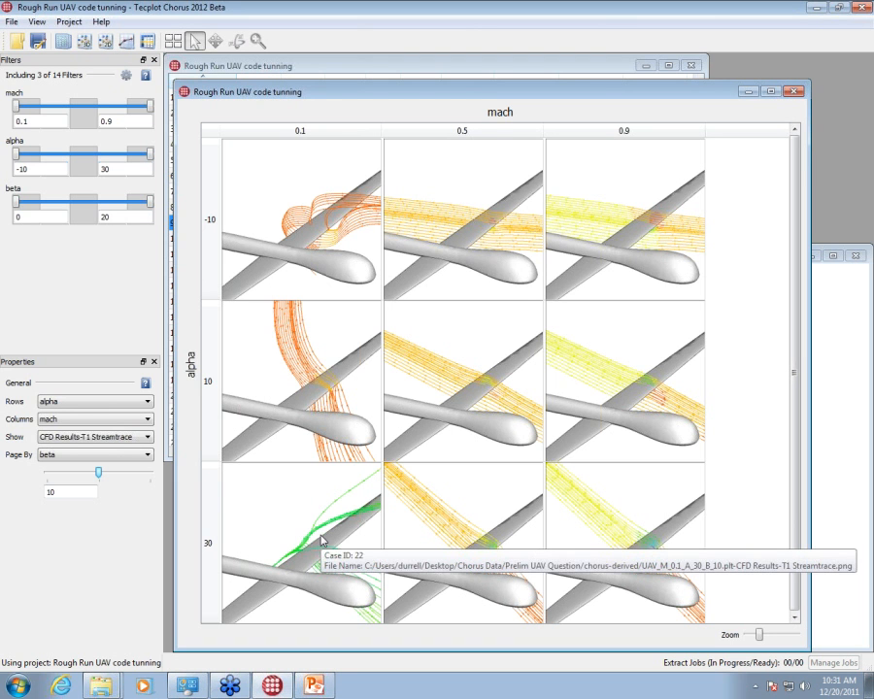
pyautogui.rightClick(326, 537)
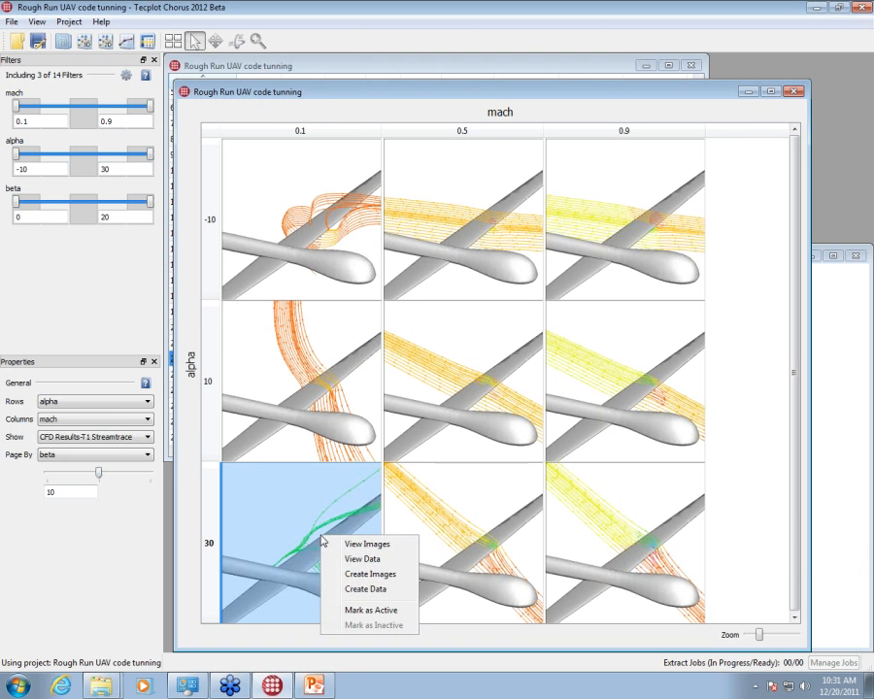
pyautogui.click(359, 542)
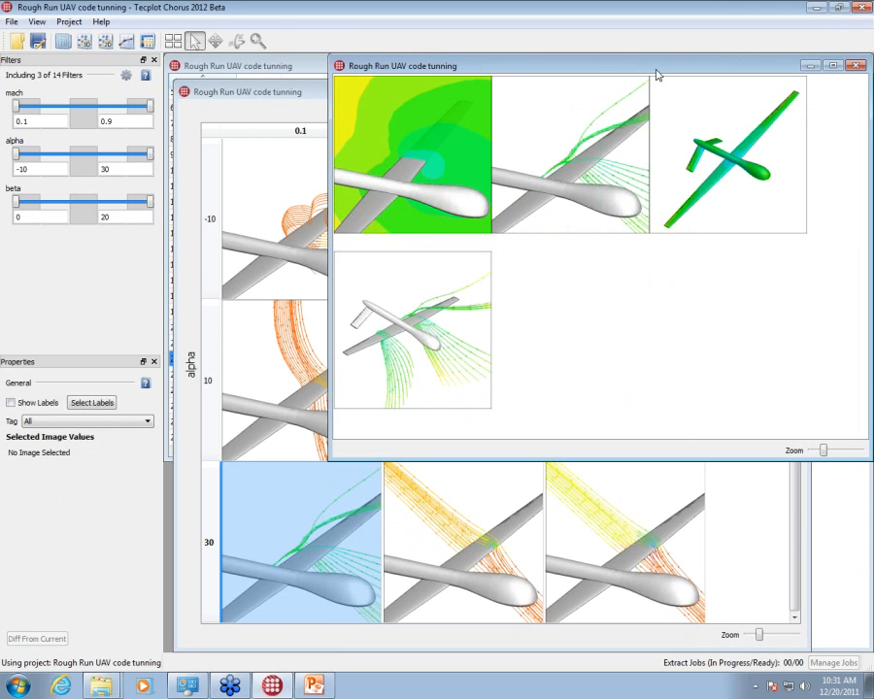
pyautogui.moveTo(656, 68); pyautogui.dragTo(522, 71)
pyautogui.moveTo(695, 462)
pyautogui.mouseDown()
pyautogui.moveTo(701, 460)
pyautogui.moveTo(688, 456)
pyautogui.mouseUp()
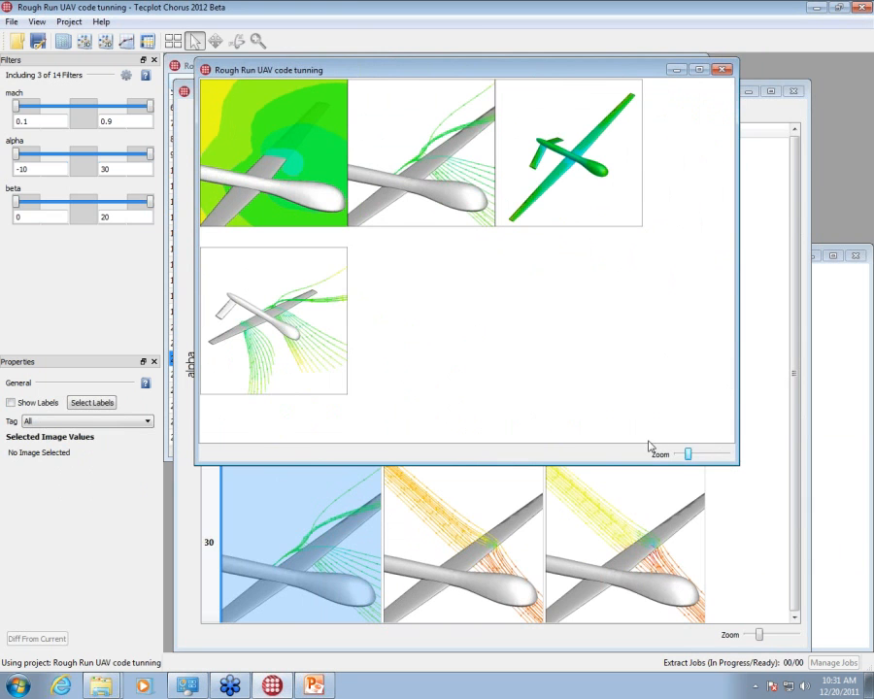
pyautogui.click(328, 307)
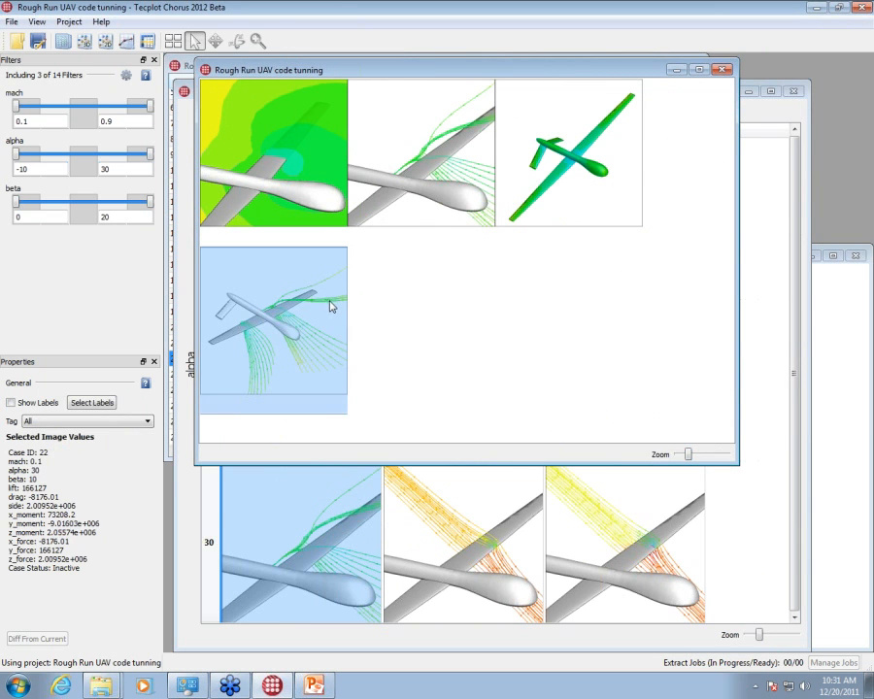
# Step: Open the CFD Results data of the mach 0.1, alpha 30 case in Tecplot 360 with the T1 Streamtrace.sty template
pyautogui.click(313, 544)
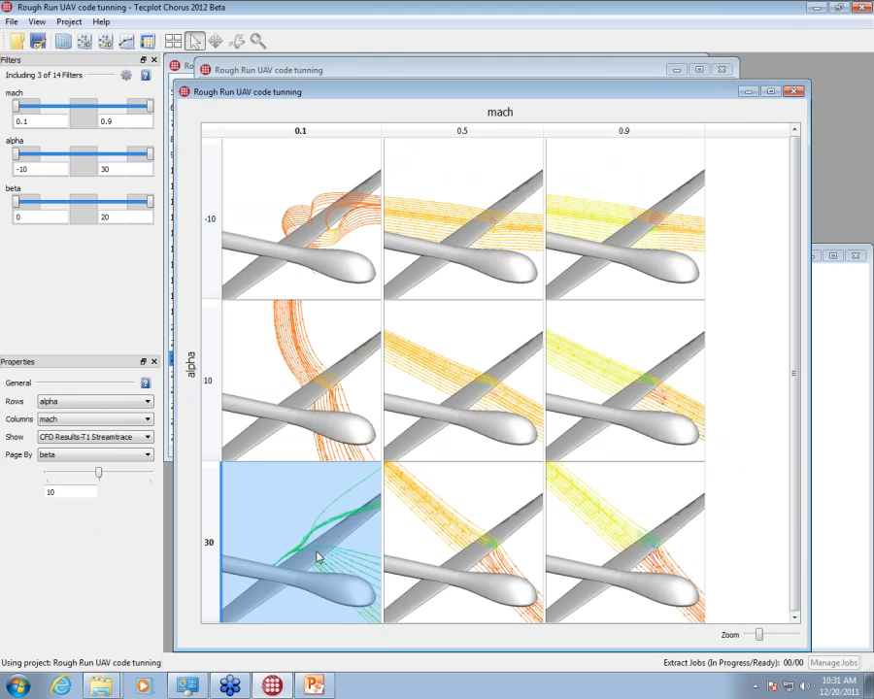
pyautogui.rightClick(317, 552)
pyautogui.click(351, 577)
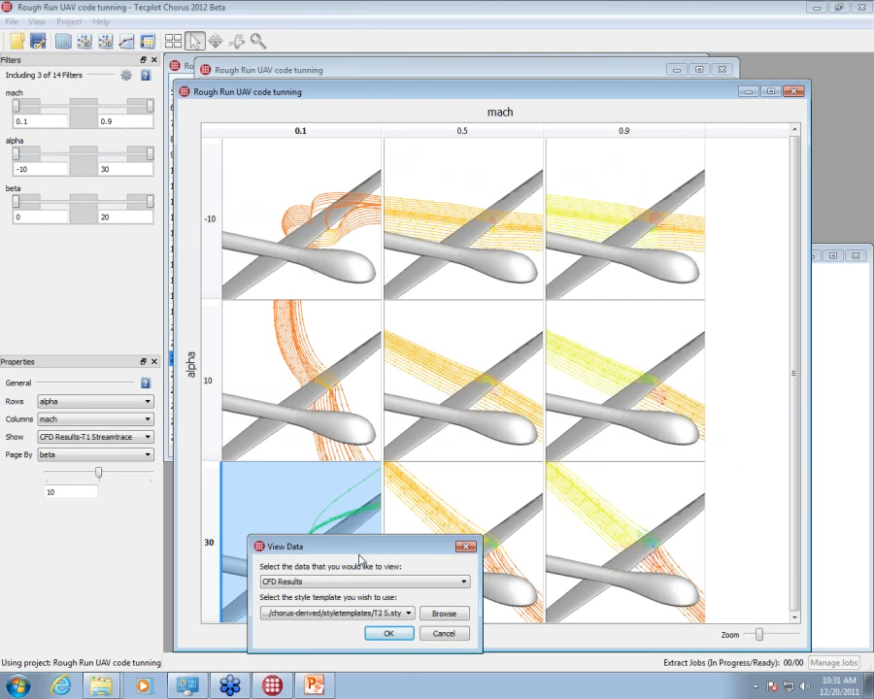
pyautogui.click(357, 614)
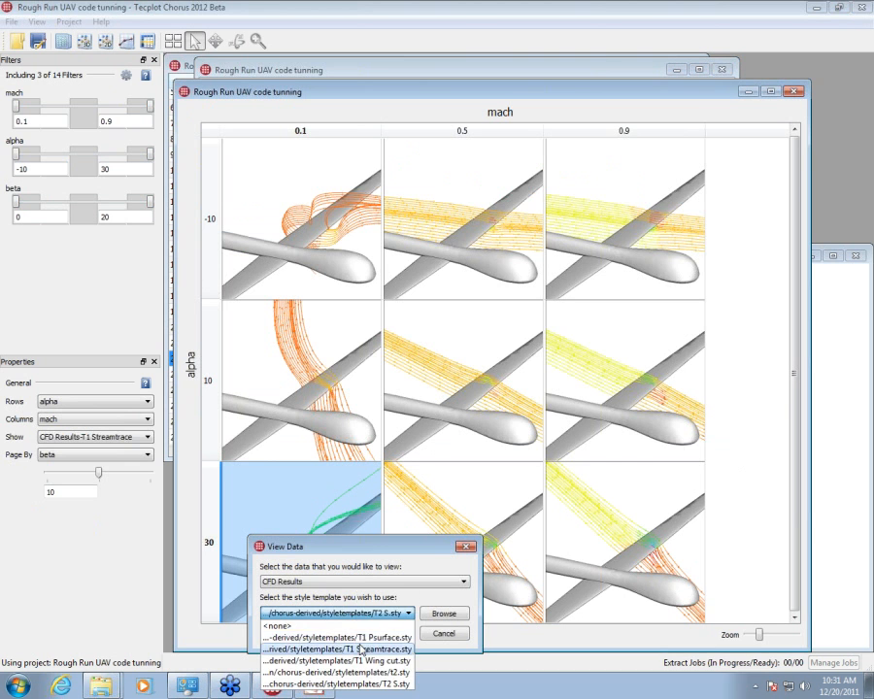
pyautogui.click(360, 649)
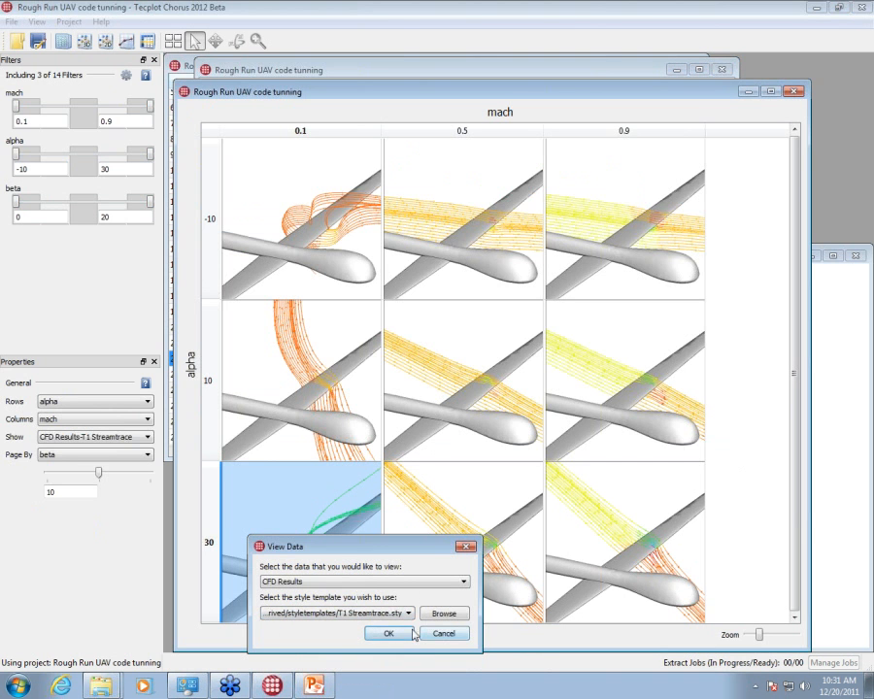
pyautogui.click(398, 633)
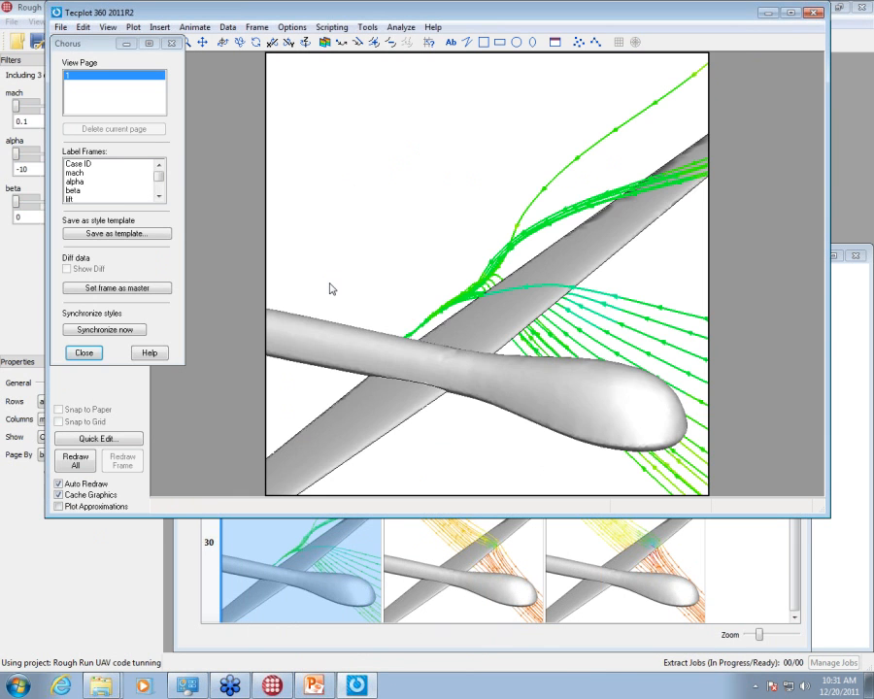
# Step: Move the Chorus dialog clear of the plot controls and briefly preview contours on the aircraft surfaces
pyautogui.moveTo(102, 45); pyautogui.dragTo(208, 199)
pyautogui.click(81, 115)
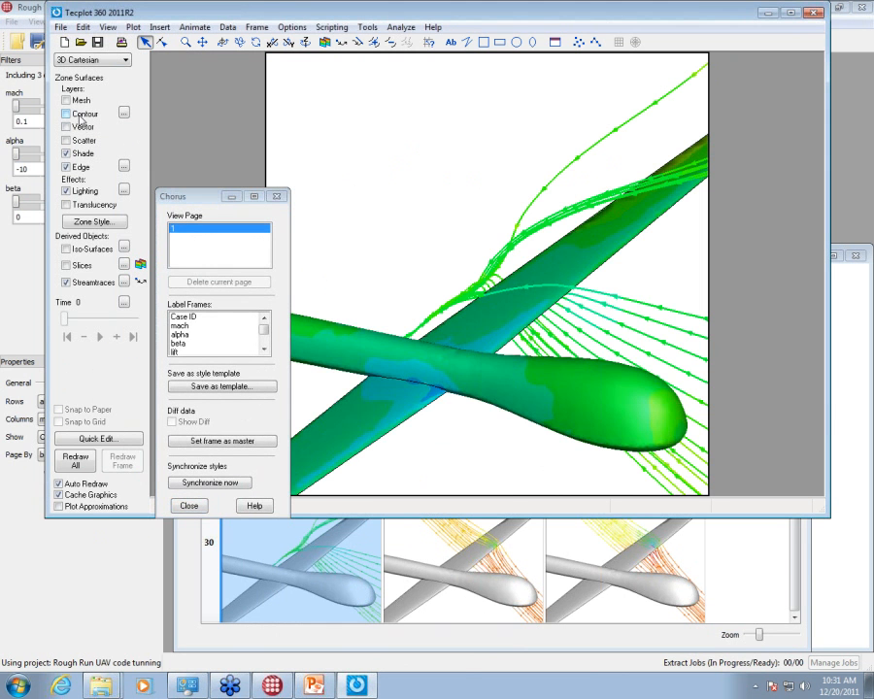
pyautogui.click(81, 116)
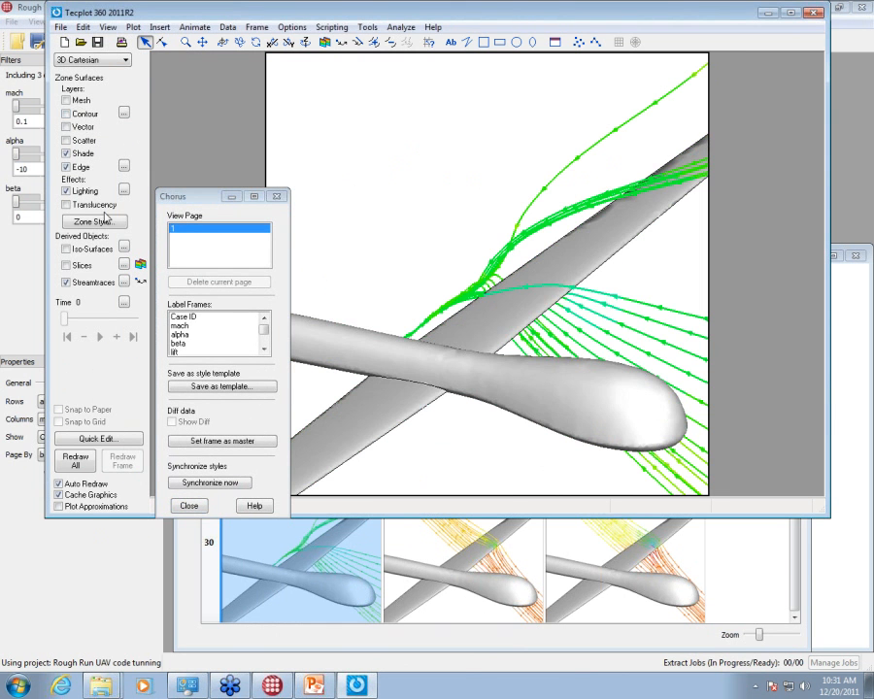
# Step: Place a contoured slice across the wing beside the fuselage, adjust its position, and hide the streamtraces
pyautogui.click(140, 265)
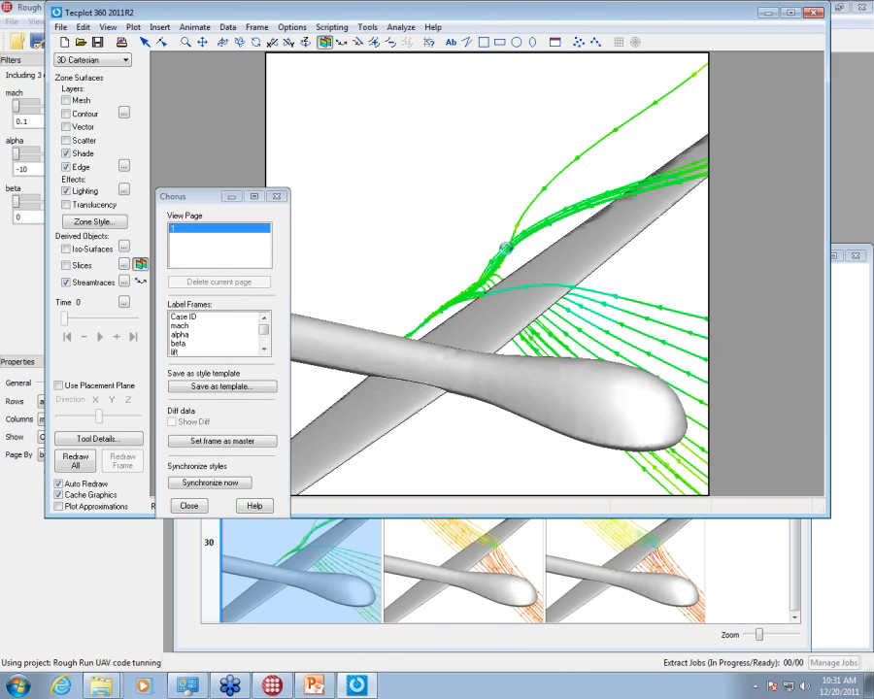
pyautogui.click(355, 175)
pyautogui.click(576, 246)
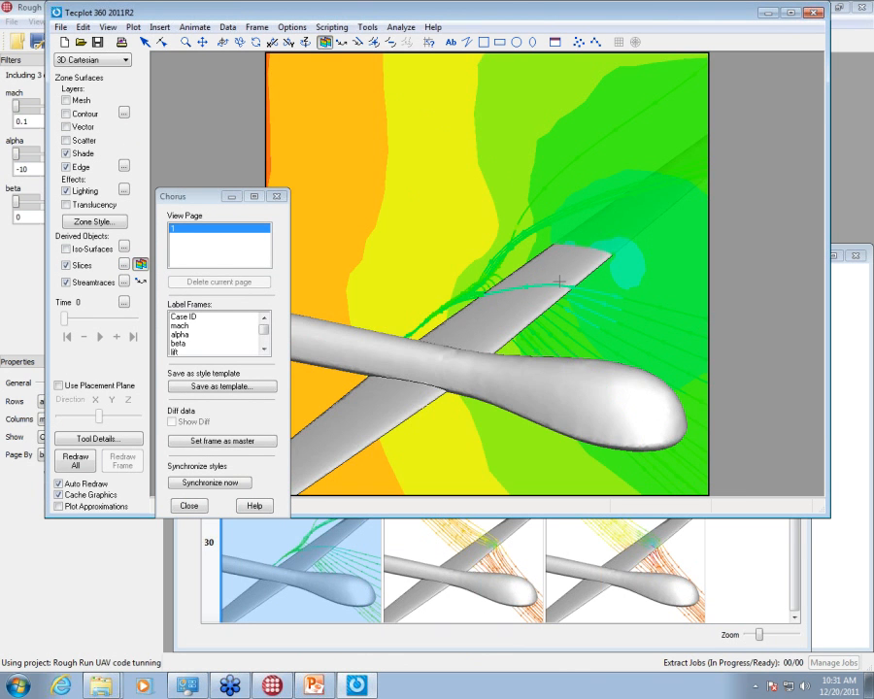
pyautogui.moveTo(559, 282); pyautogui.dragTo(550, 161)
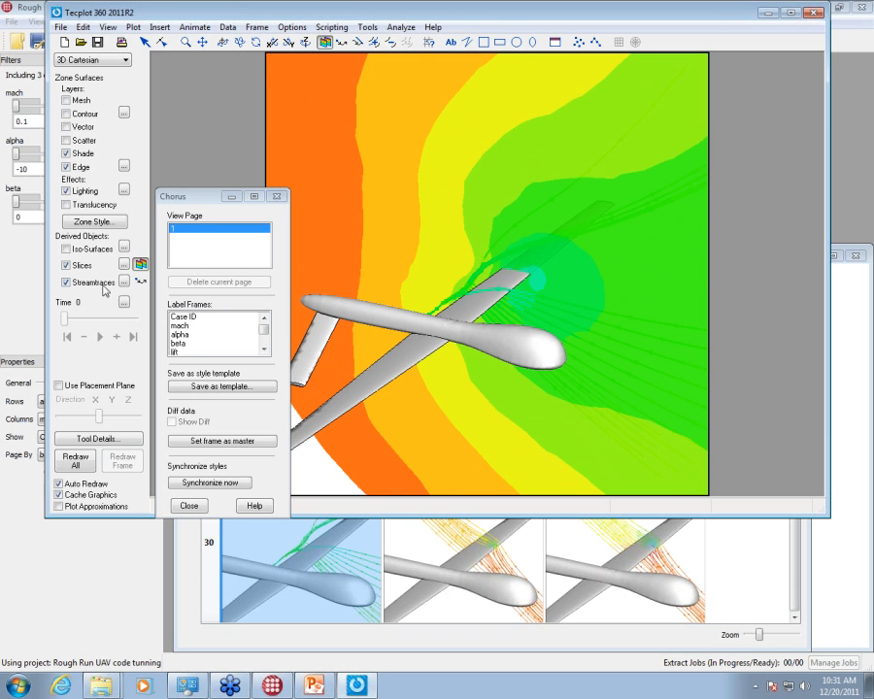
pyautogui.click(65, 281)
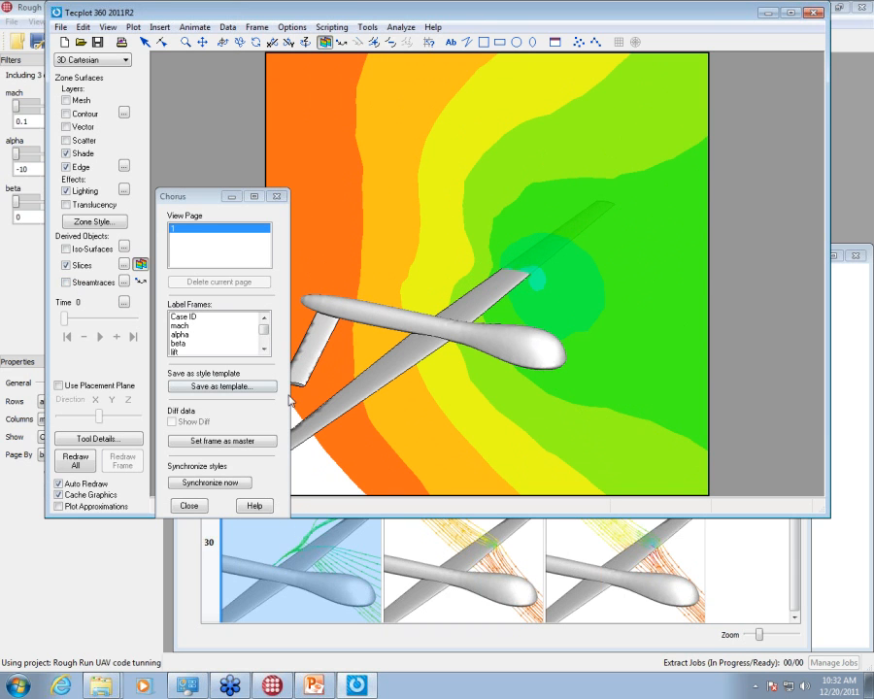
# Step: Switch back to Tecplot Chorus, tile its windows, and maximize the 3D lift plot that shows the surrogate surface
pyautogui.moveTo(332, 10); pyautogui.dragTo(438, 274)
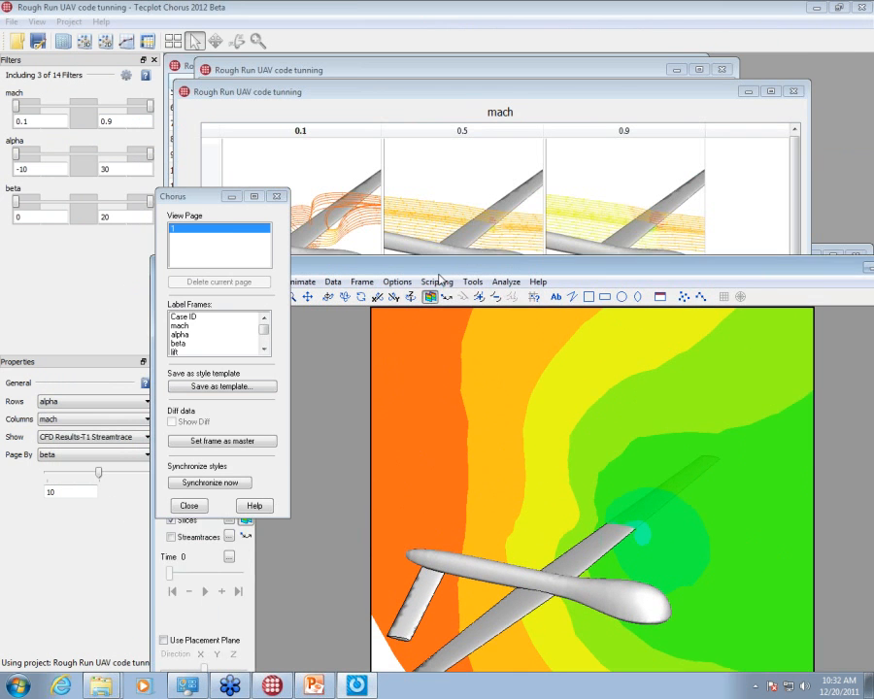
pyautogui.click(364, 68)
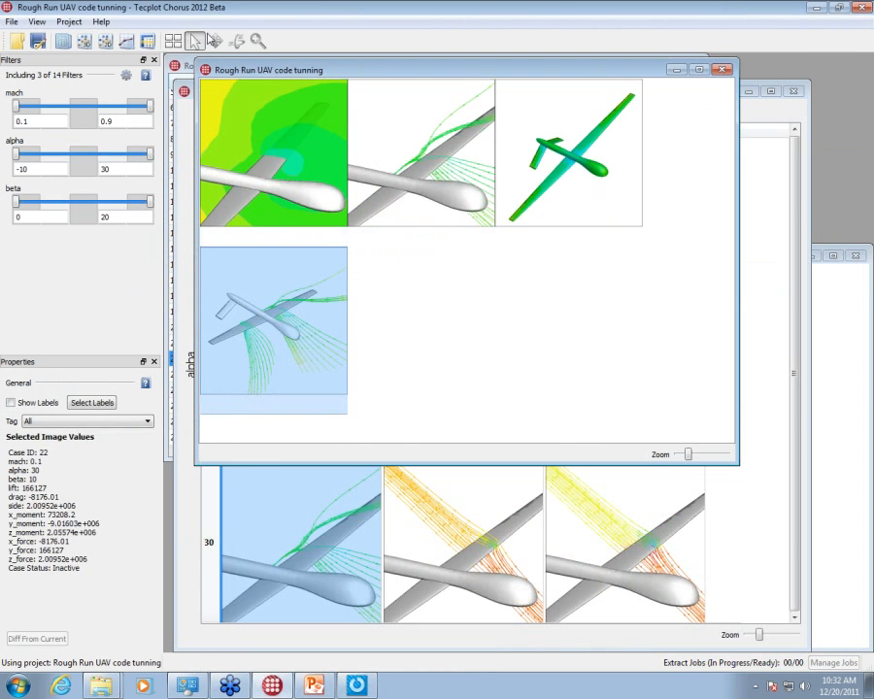
pyautogui.click(173, 42)
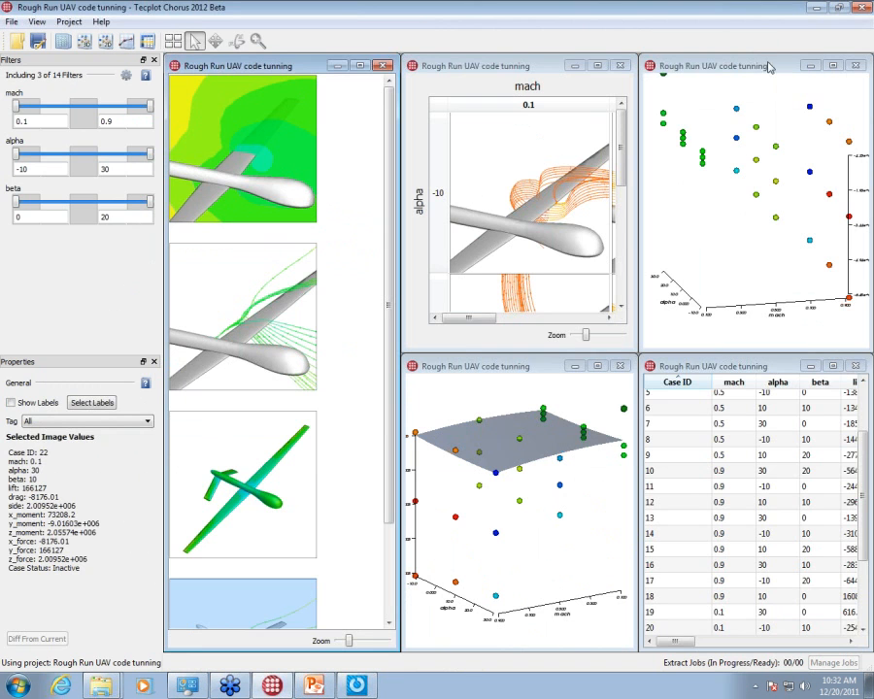
pyautogui.click(606, 370)
pyautogui.click(604, 368)
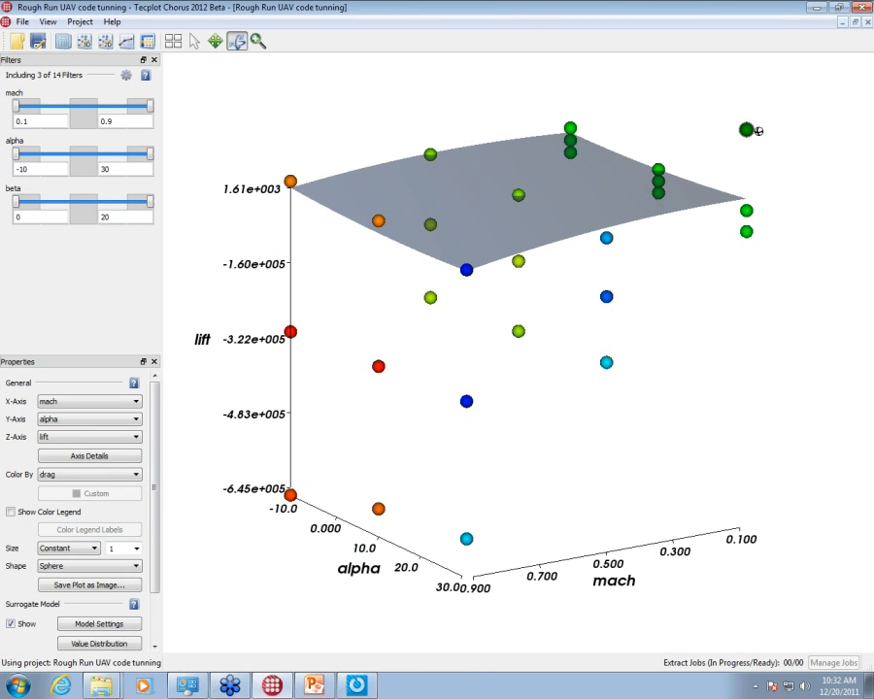
# Step: Change the beta filter to a Single Value Filter and set it to 10
pyautogui.rightClick(74, 220)
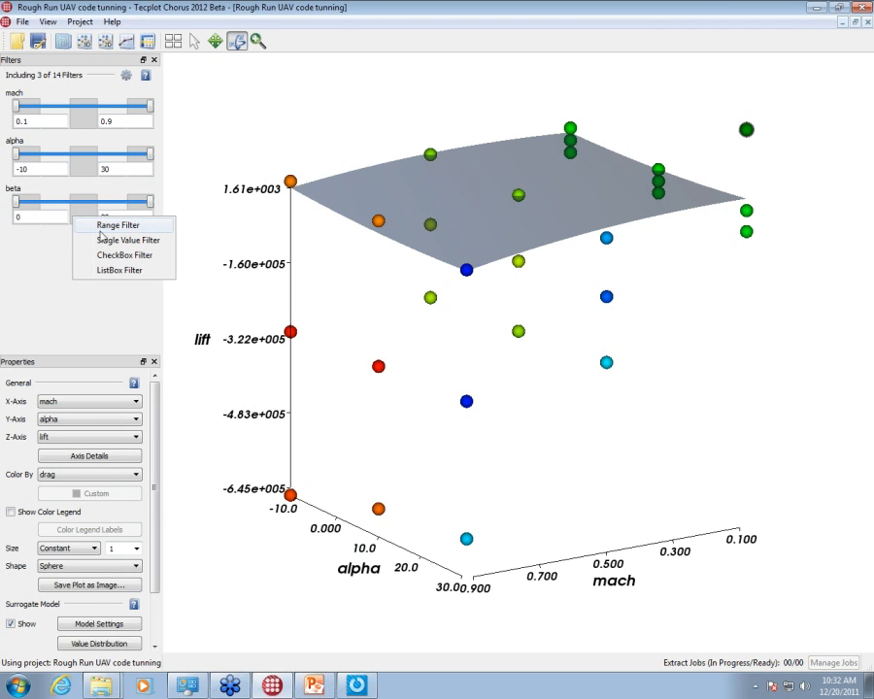
pyautogui.click(122, 240)
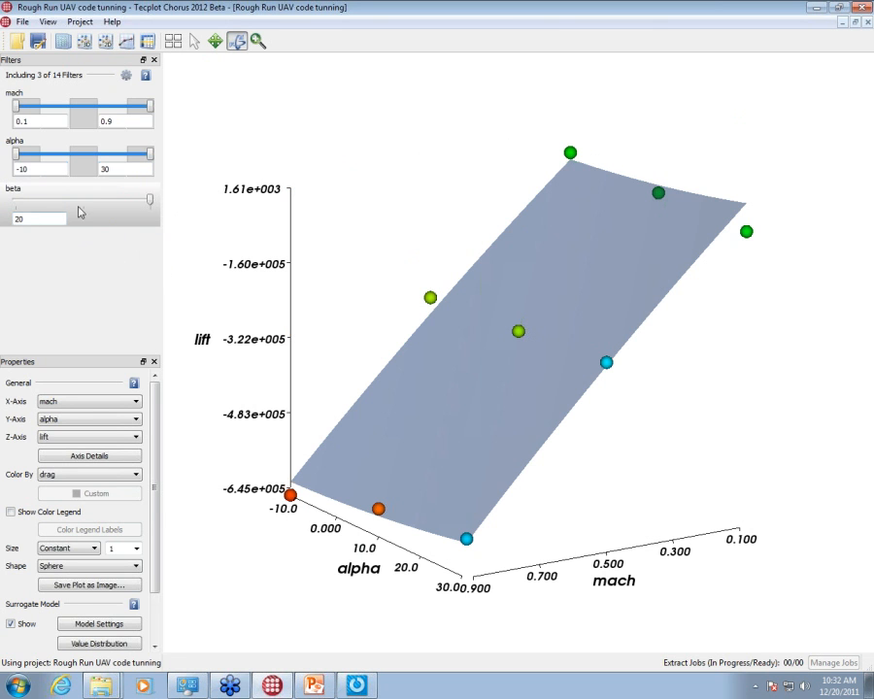
pyautogui.moveTo(150, 199); pyautogui.dragTo(107, 206)
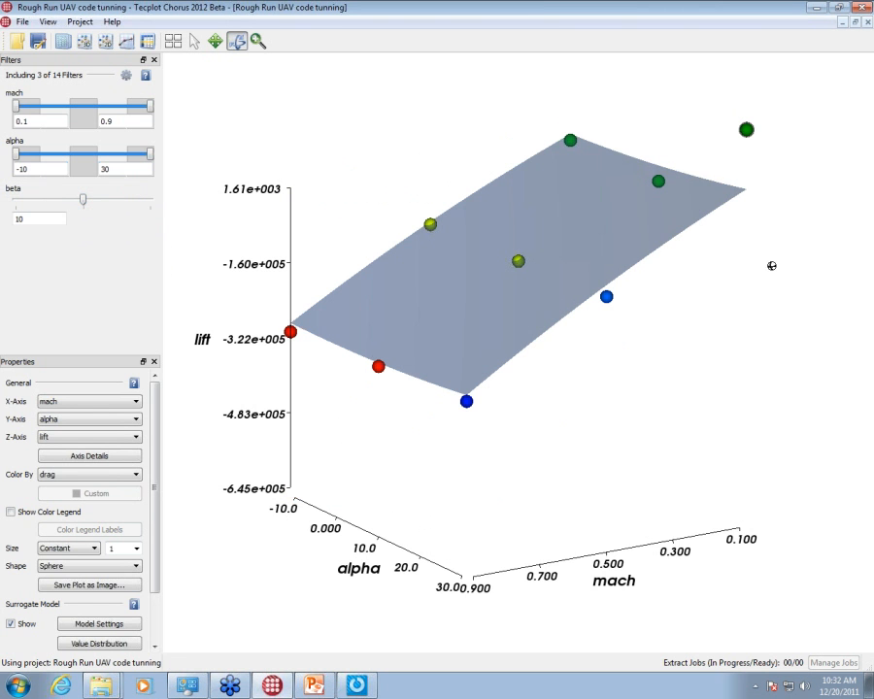
# Step: Mark the outlying green case above the surrogate surface at mach 0.1 as active
pyautogui.moveTo(759, 305); pyautogui.dragTo(739, 167)
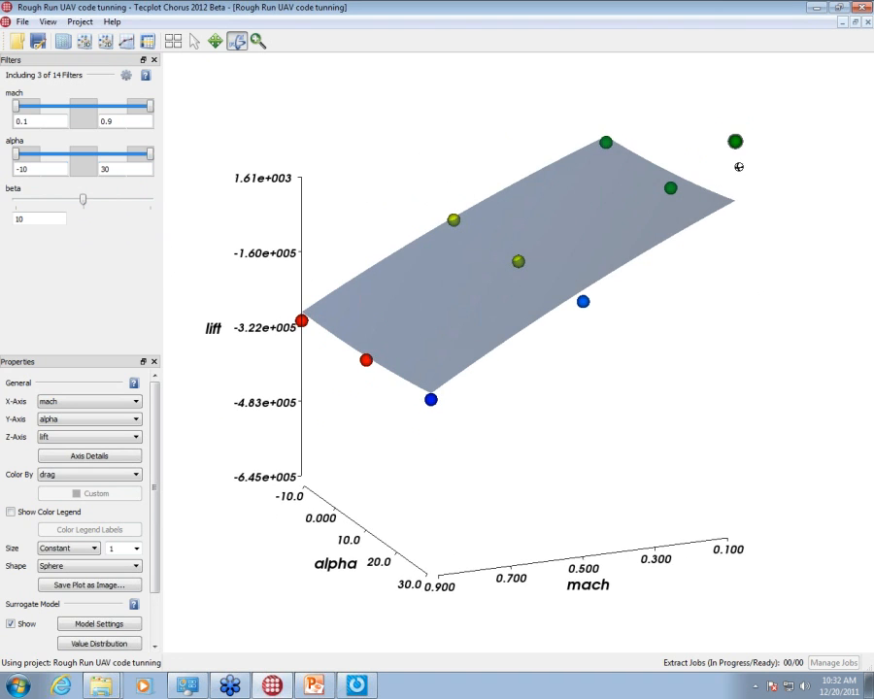
pyautogui.rightClick(738, 143)
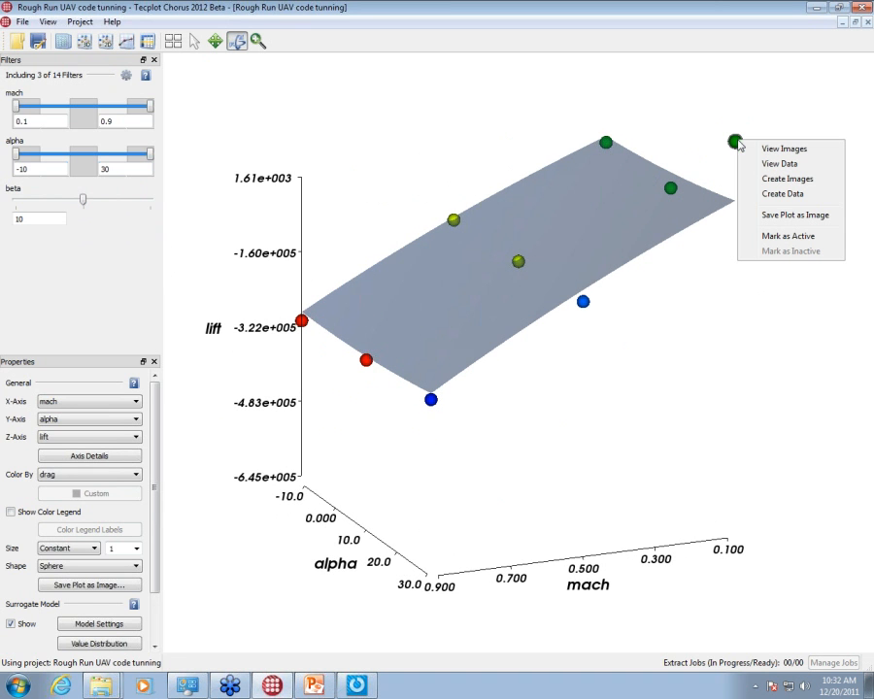
pyautogui.click(788, 236)
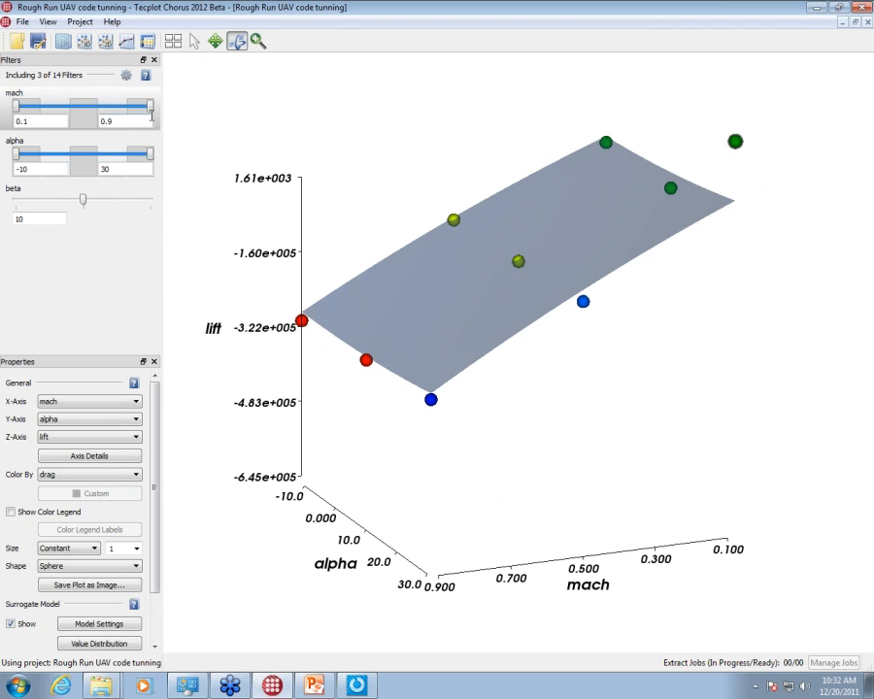
# Step: Include the Case Status filter among the project's filters
pyautogui.click(125, 75)
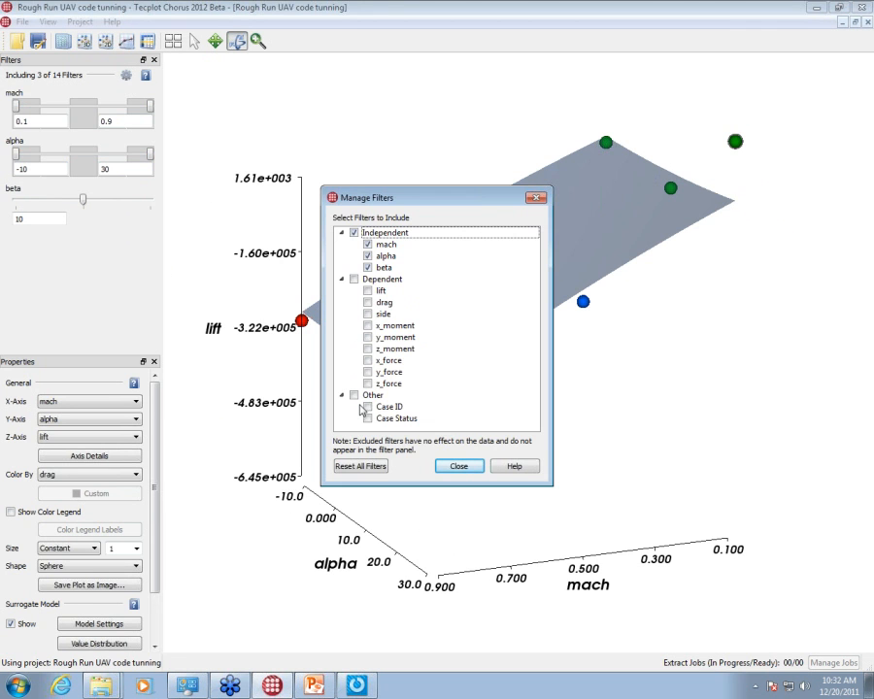
pyautogui.click(367, 418)
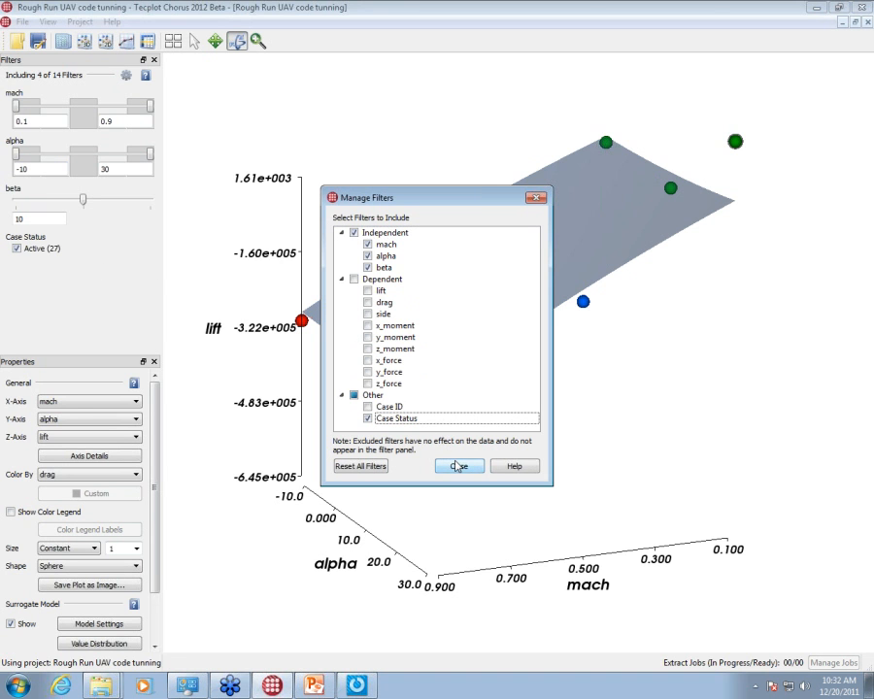
pyautogui.click(457, 466)
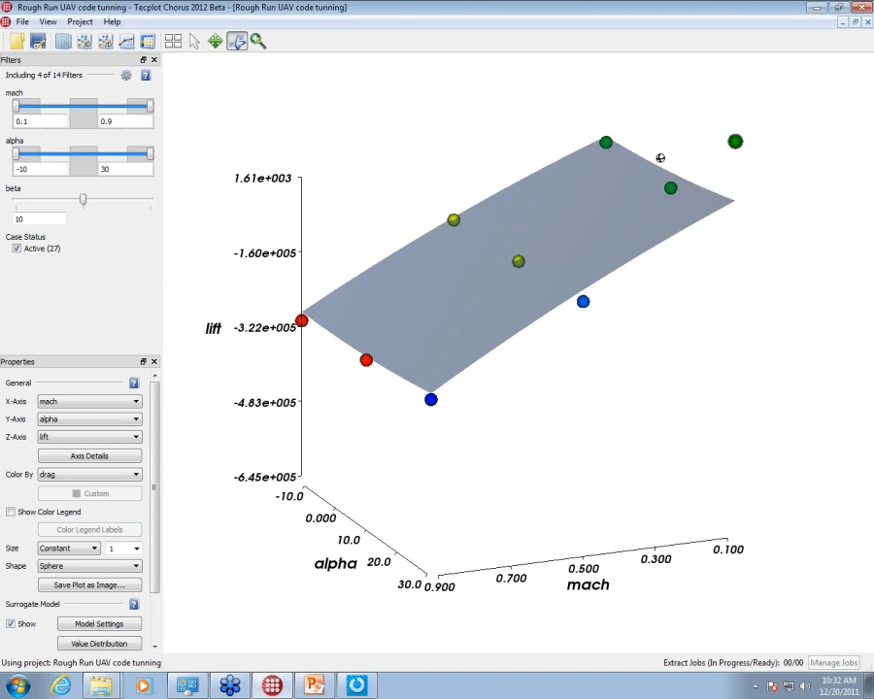
# Step: Mark the outlying green case at mach 0.1 as inactive and include inactive cases through the Case Status filter
pyautogui.rightClick(739, 142)
pyautogui.click(789, 252)
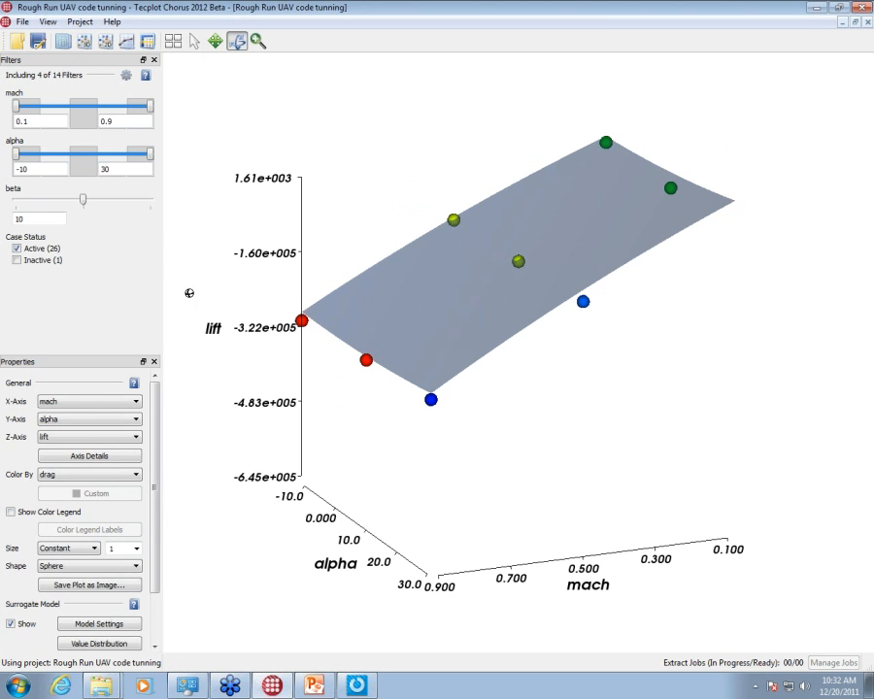
pyautogui.click(16, 262)
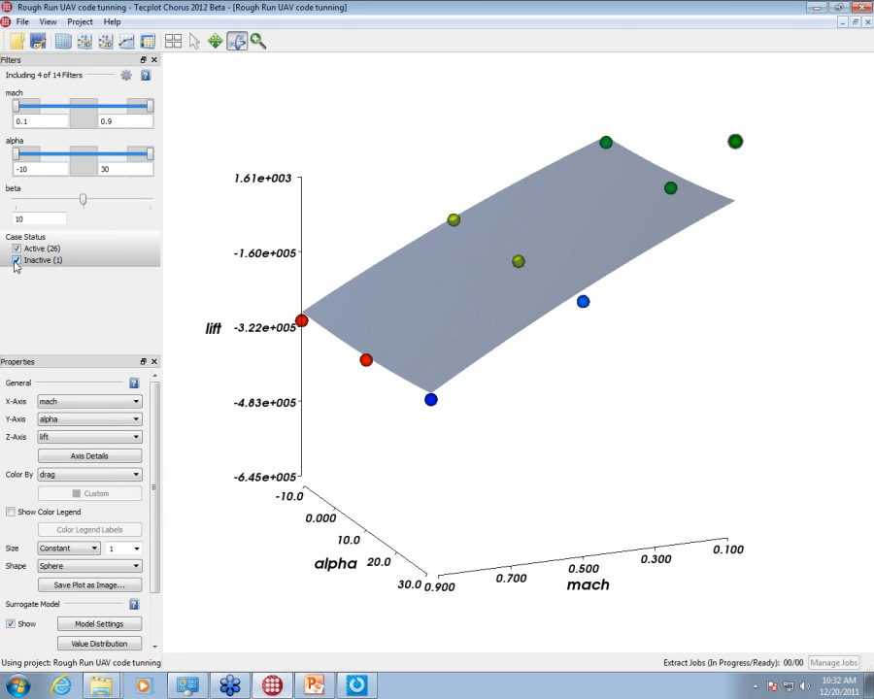
# Step: Exclude inactive cases from the lift plot through the Case Status filter
pyautogui.click(16, 262)
pyautogui.click(16, 262)
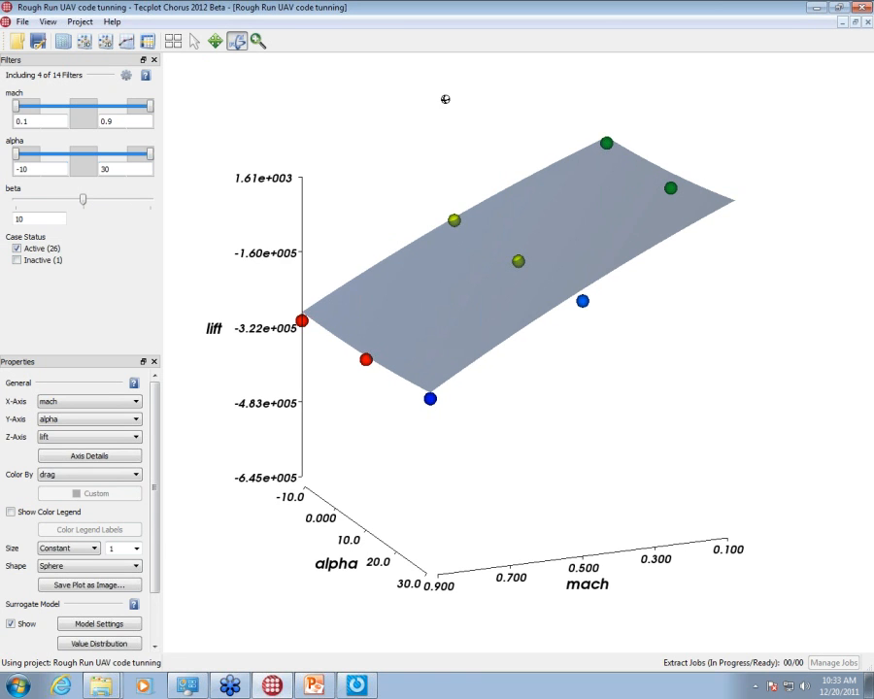
# Step: Go to the desktop's Plume folder and open se5ne5neSO2_0.001_exhaust in Tecplot 360 as a 3D Cartesian plot
pyautogui.click(813, 12)
pyautogui.moveTo(601, 290); pyautogui.dragTo(578, 121)
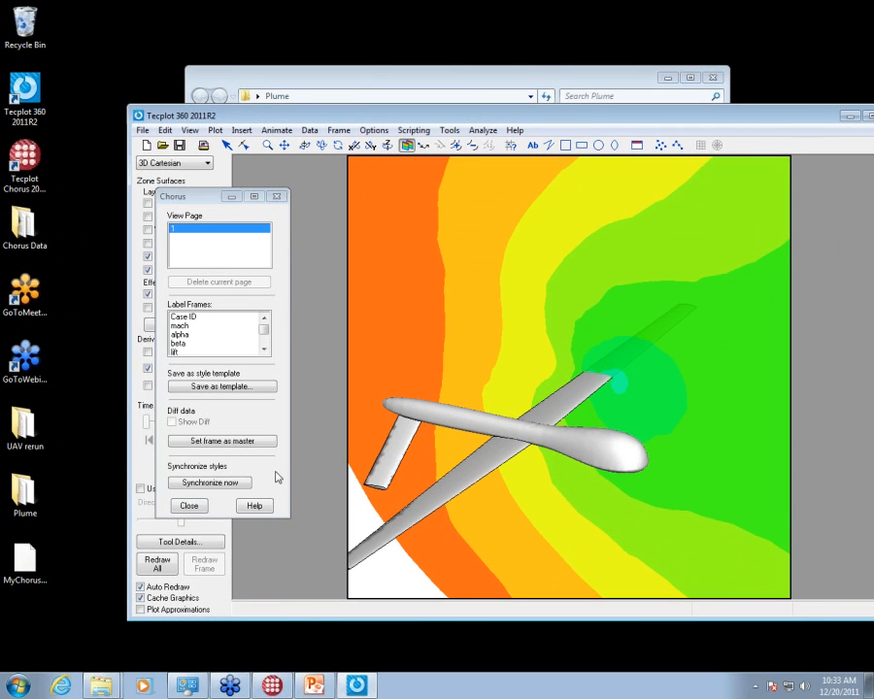
pyautogui.doubleClick(25, 496)
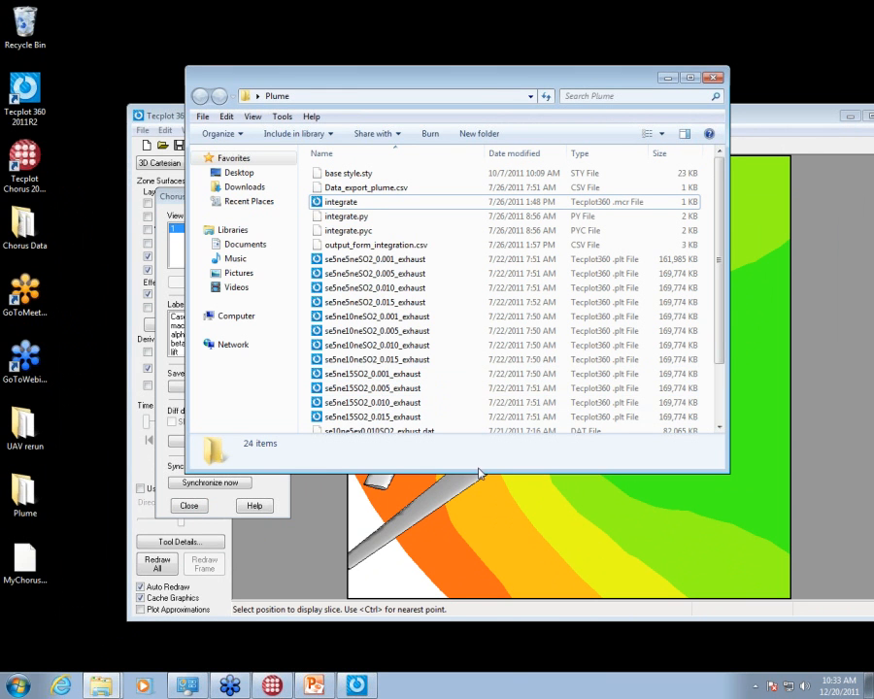
pyautogui.moveTo(473, 472); pyautogui.dragTo(484, 561)
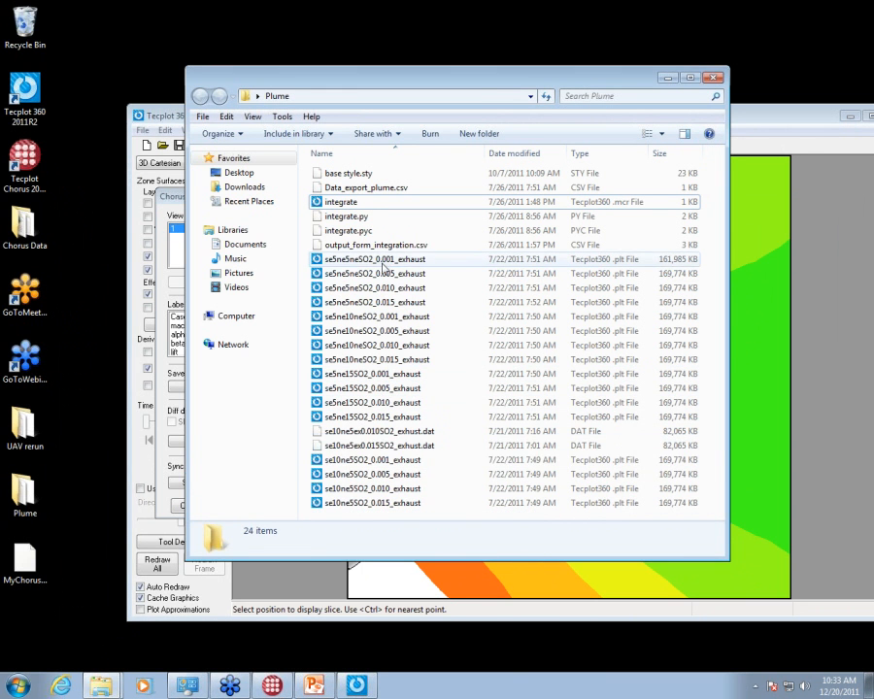
pyautogui.doubleClick(333, 260)
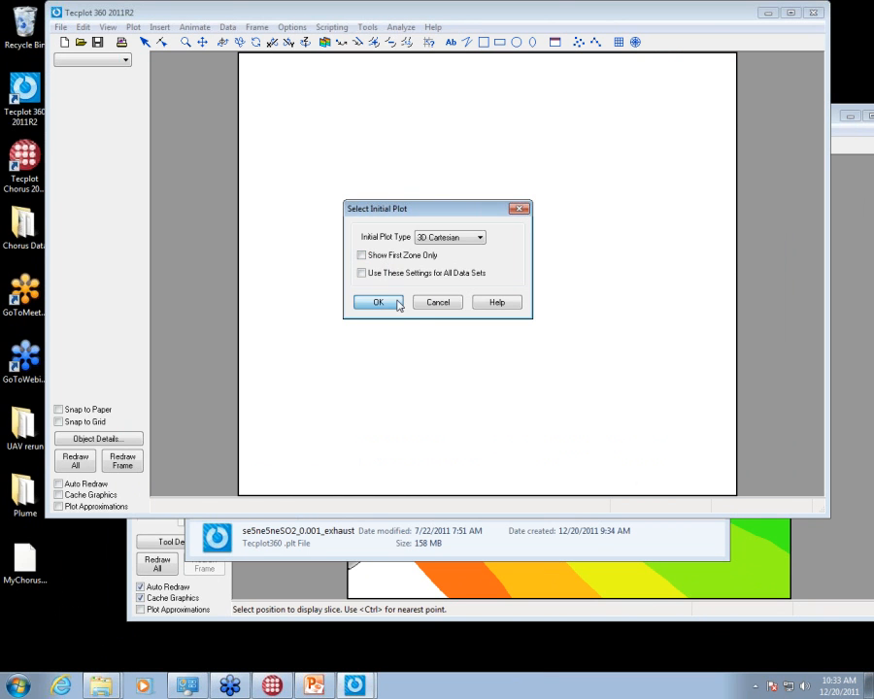
pyautogui.click(395, 303)
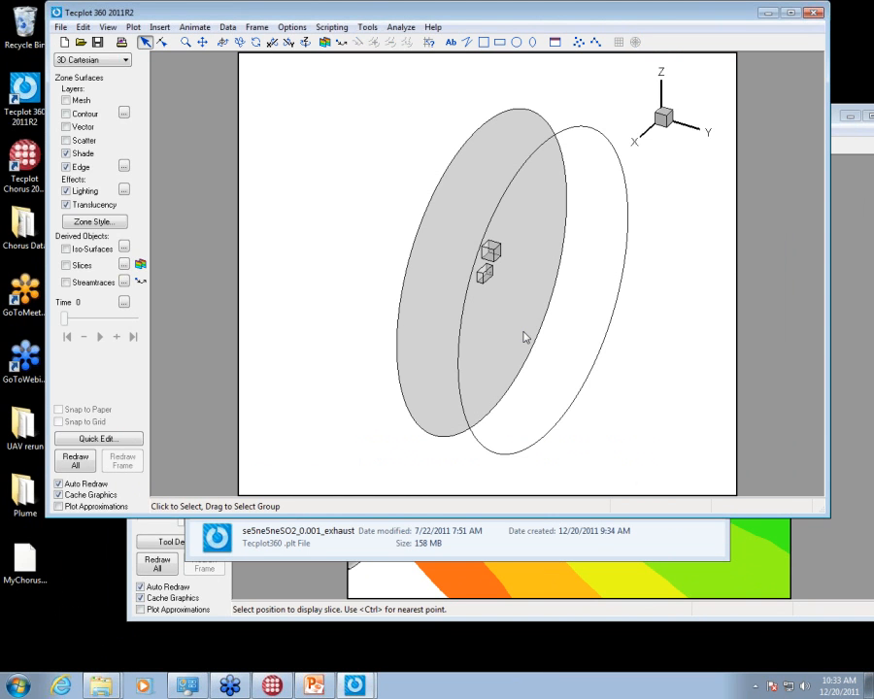
# Step: Turn off translucency and show the contour layer on the ground and building surfaces
pyautogui.moveTo(522, 333); pyautogui.dragTo(532, 486)
pyautogui.moveTo(608, 385); pyautogui.dragTo(481, 331)
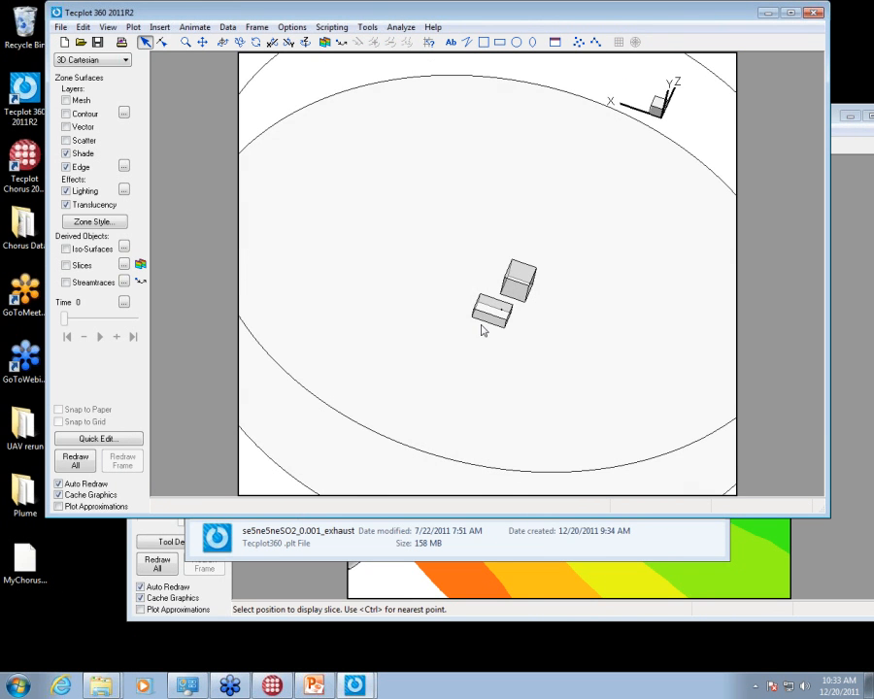
pyautogui.click(107, 204)
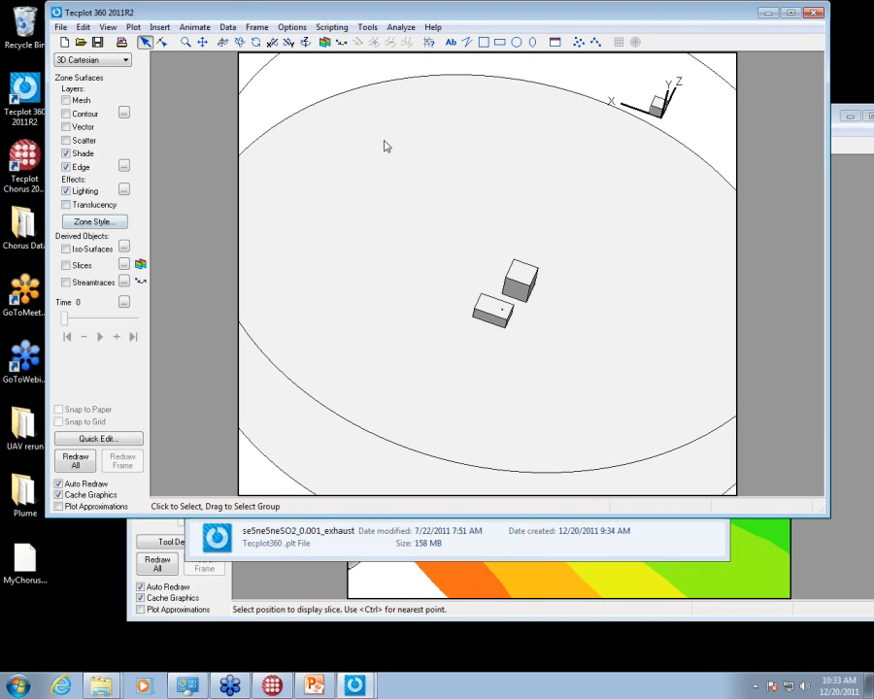
pyautogui.click(66, 114)
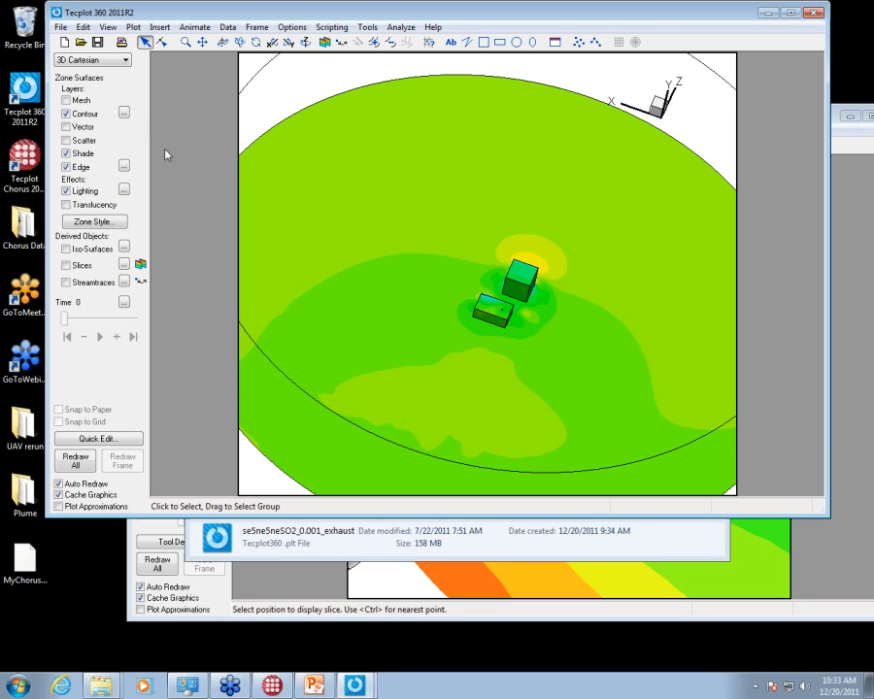
# Step: Set the contour variable of contour group 1 to so2
pyautogui.click(123, 113)
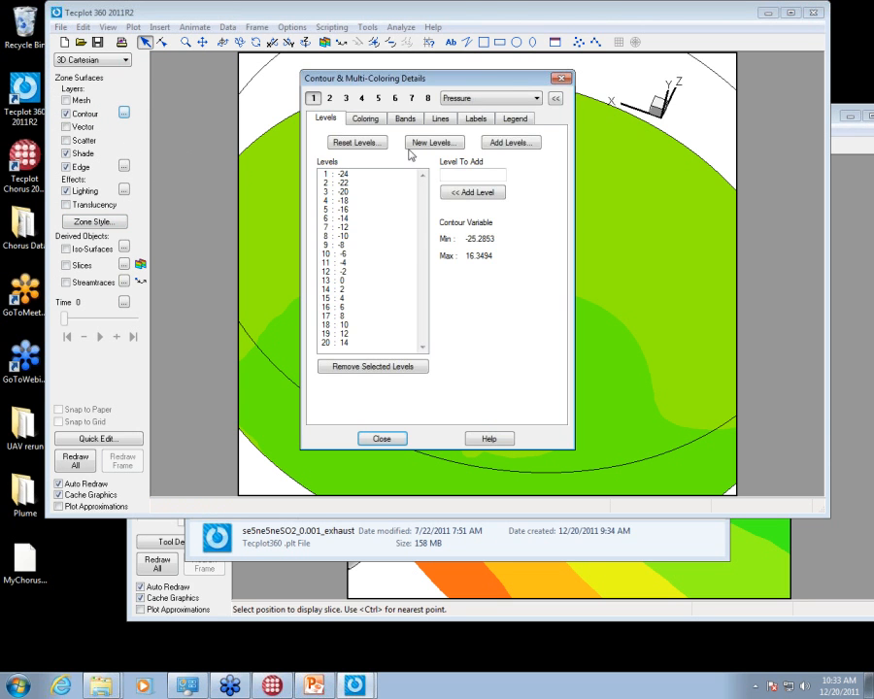
pyautogui.click(529, 98)
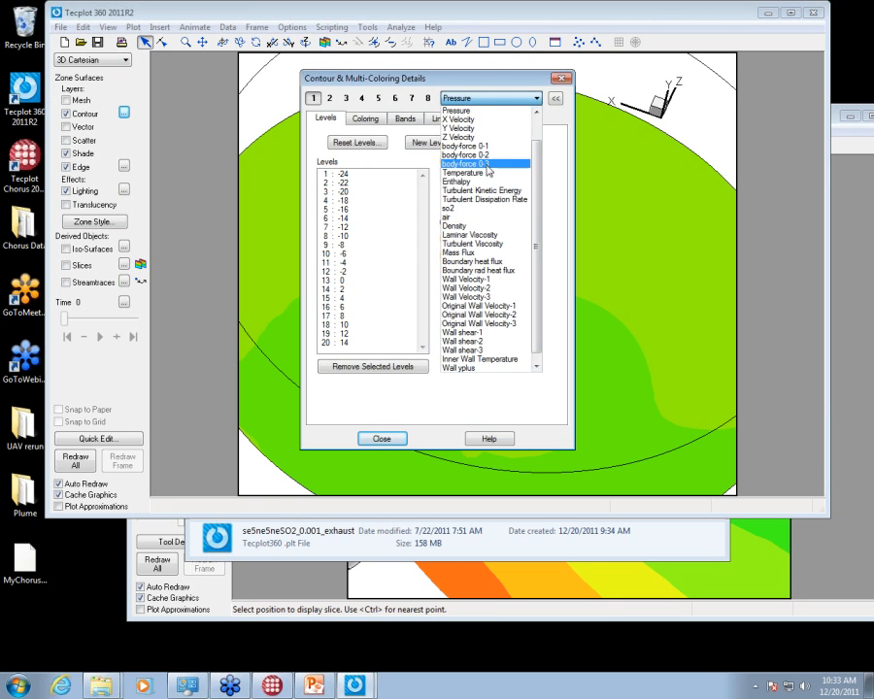
pyautogui.click(456, 208)
pyautogui.click(381, 437)
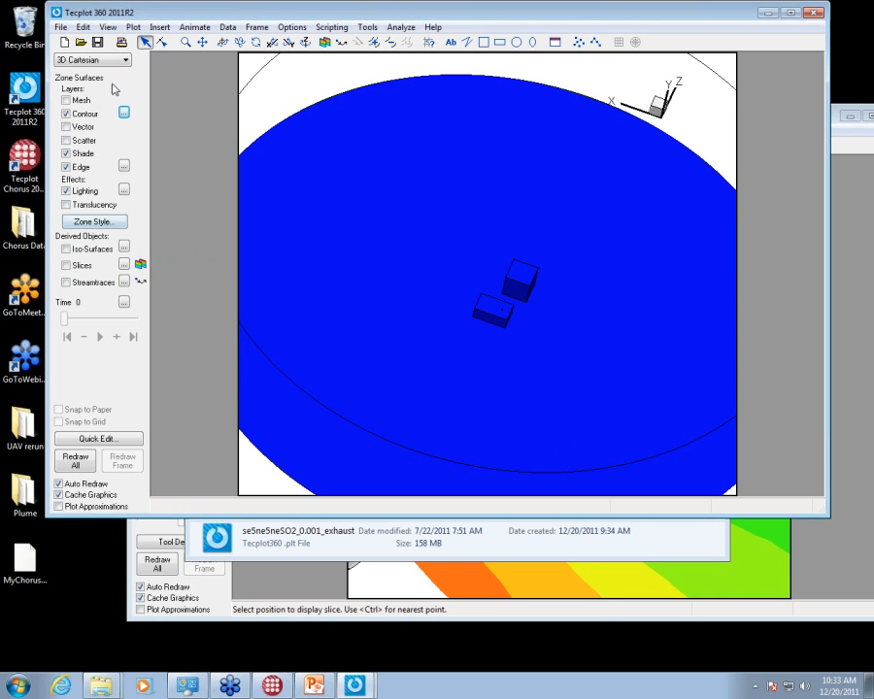
# Step: Add extra so2 contour levels at several points on the ground around and downwind of the two buildings to bring out the plume
pyautogui.click(374, 42)
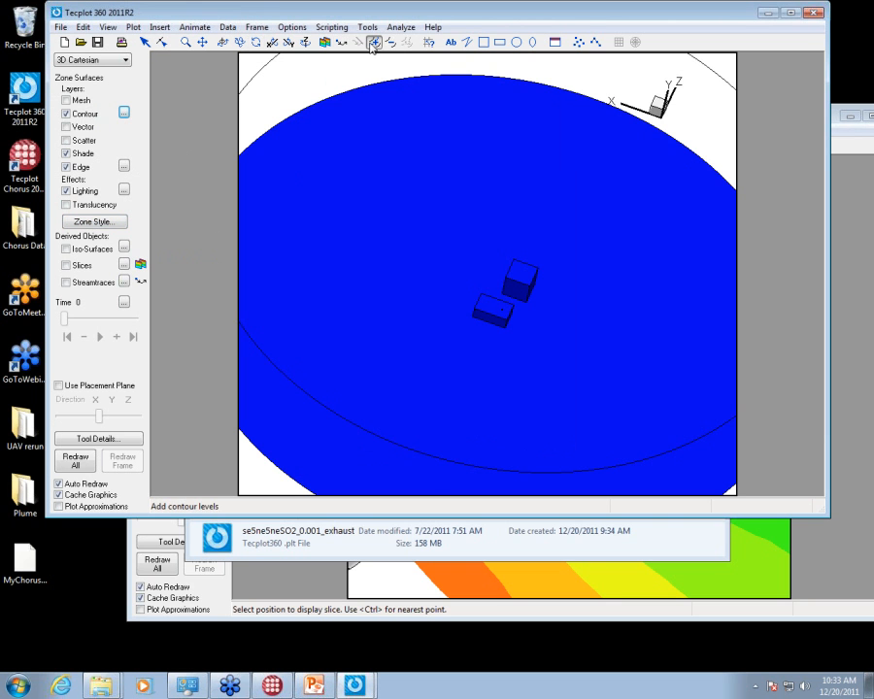
pyautogui.click(448, 371)
pyautogui.click(512, 371)
pyautogui.click(506, 426)
pyautogui.click(584, 447)
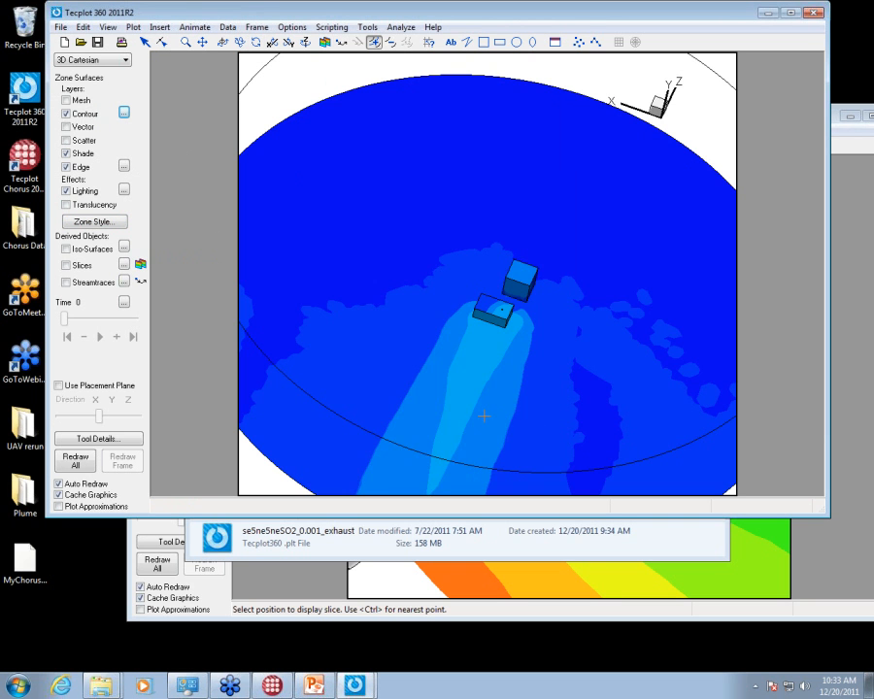
pyautogui.click(430, 403)
pyautogui.click(347, 394)
pyautogui.click(514, 412)
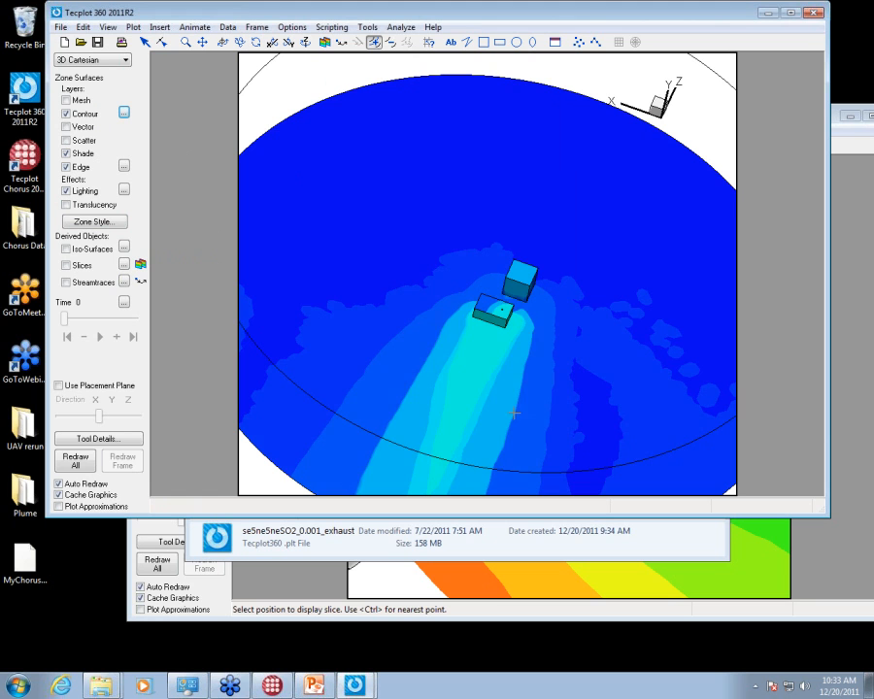
pyautogui.click(539, 426)
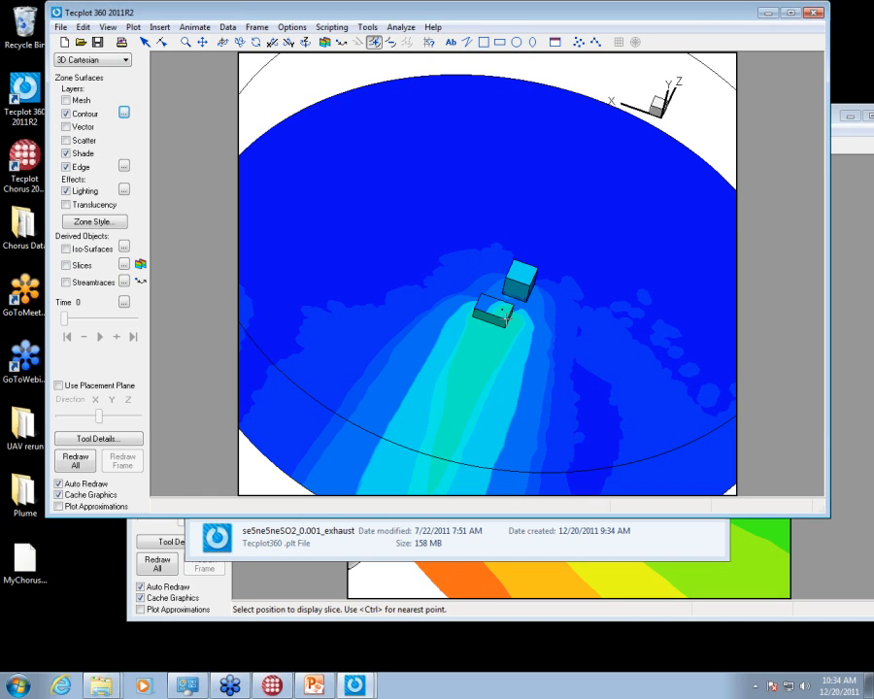
pyautogui.moveTo(505, 316); pyautogui.dragTo(499, 354)
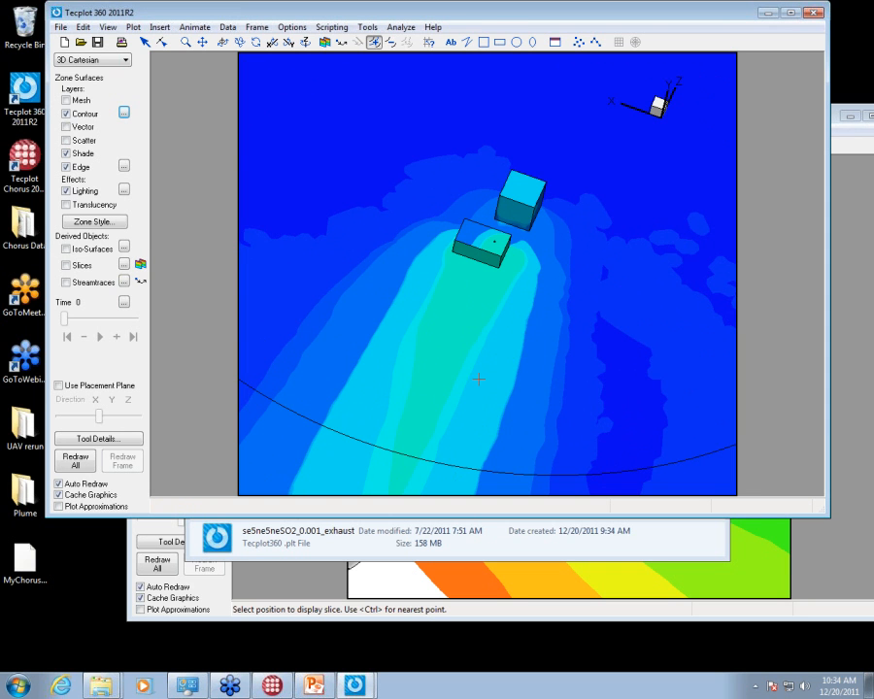
# Step: Switch back to the Plume folder and look over its exhaust case files, selecting se5ne5neSO2_0.010_exhaust
pyautogui.click(559, 529)
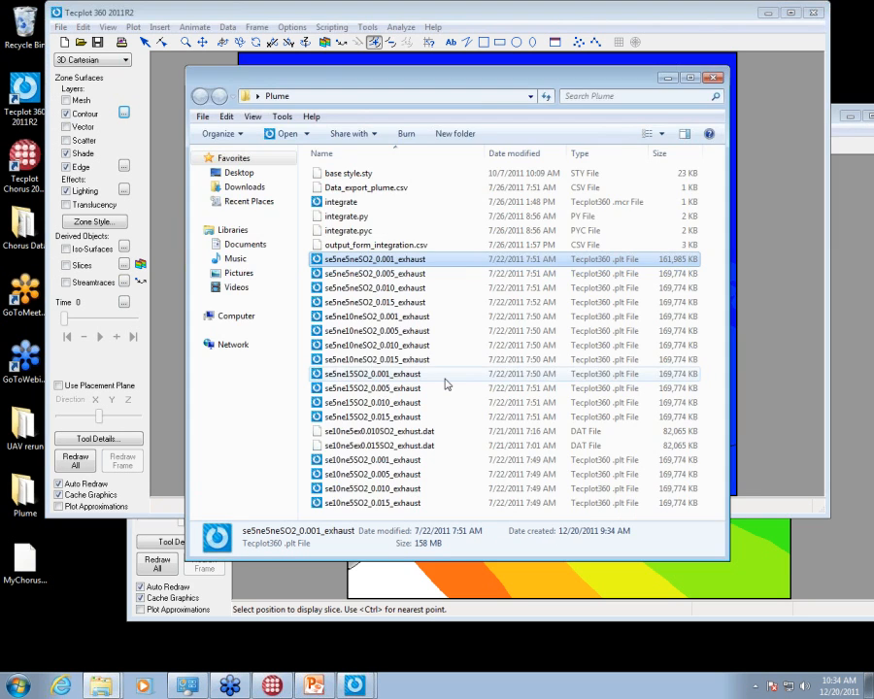
pyautogui.click(437, 287)
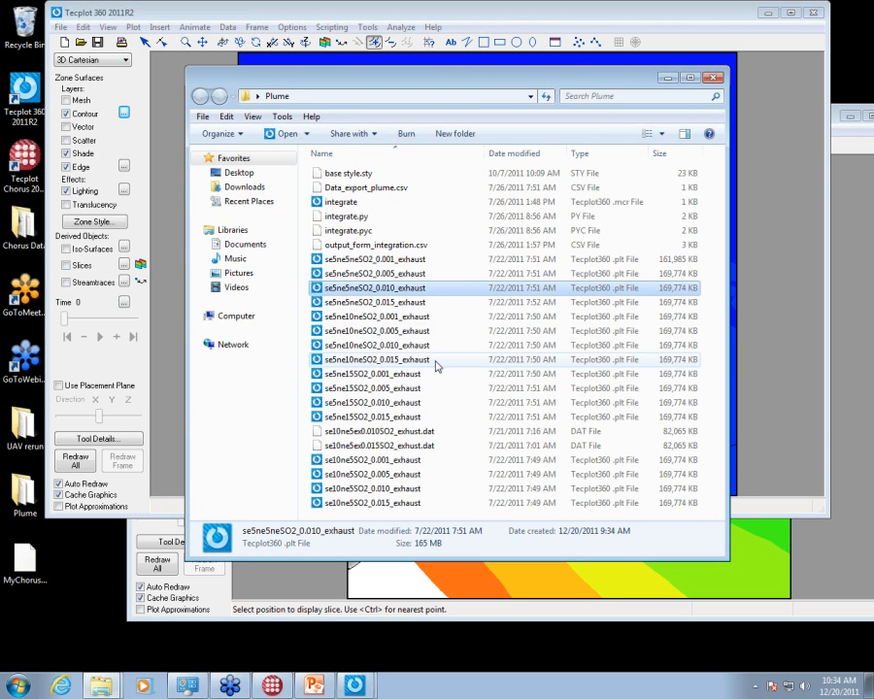
# Step: Switch to Tecplot Chorus and start creating a new project, discarding the changes to the current session
pyautogui.click(271, 685)
pyautogui.click(21, 22)
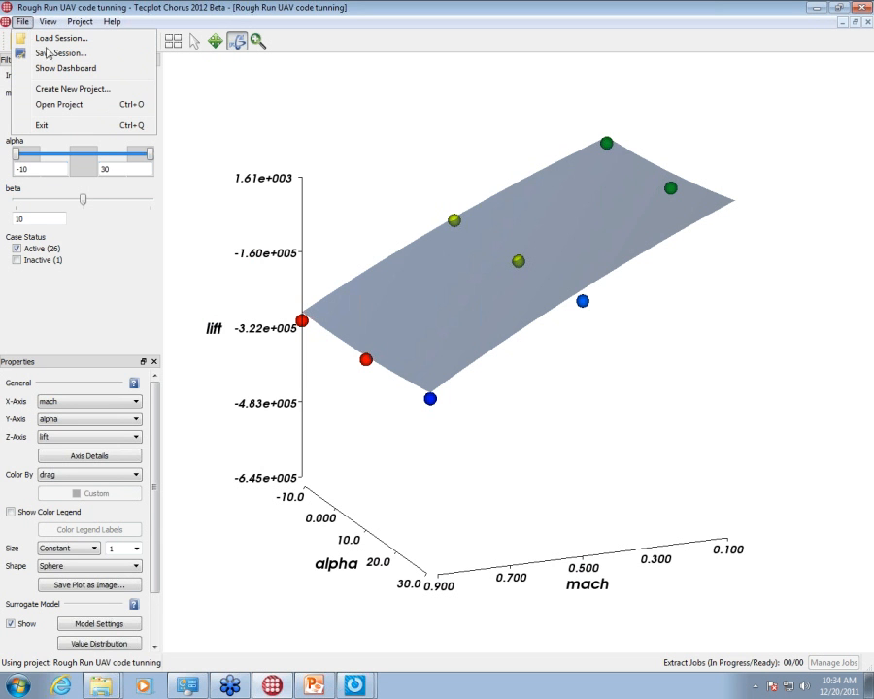
pyautogui.click(64, 91)
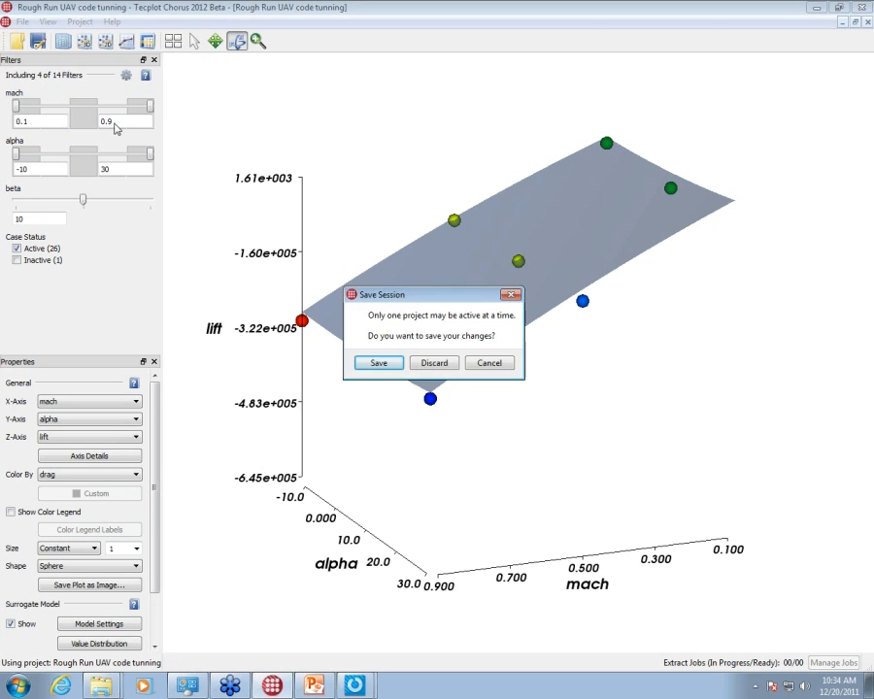
pyautogui.click(433, 361)
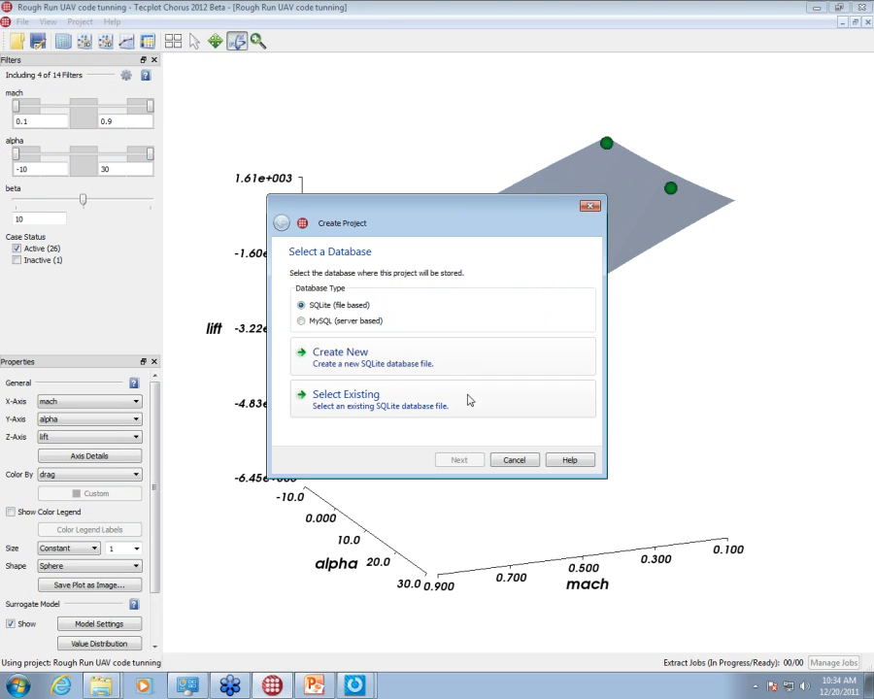
# Step: Store the new project in the existing SQLite database ChorusProjects2 and name it Project SO2 2
pyautogui.click(435, 396)
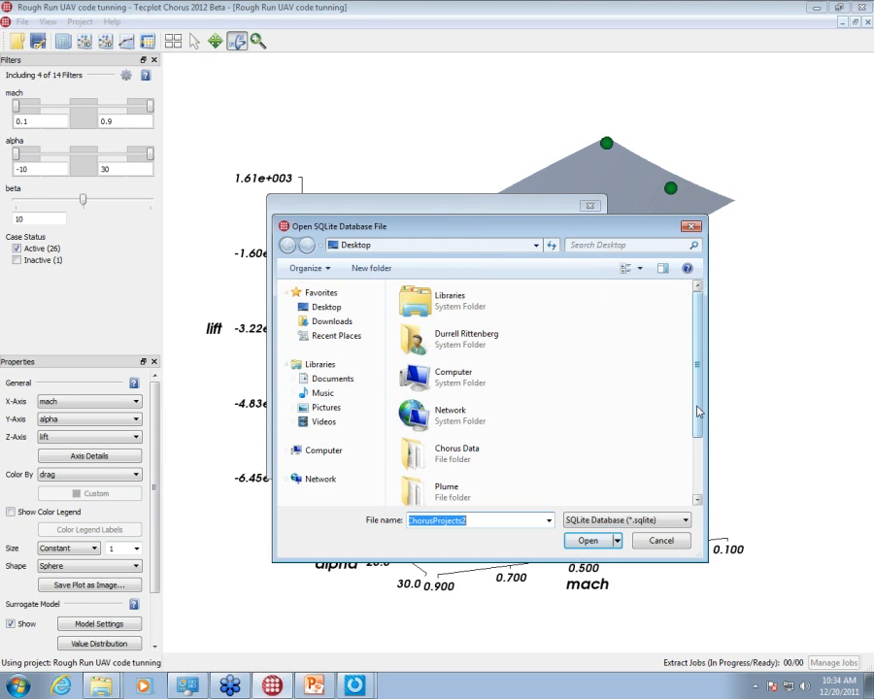
pyautogui.click(615, 536)
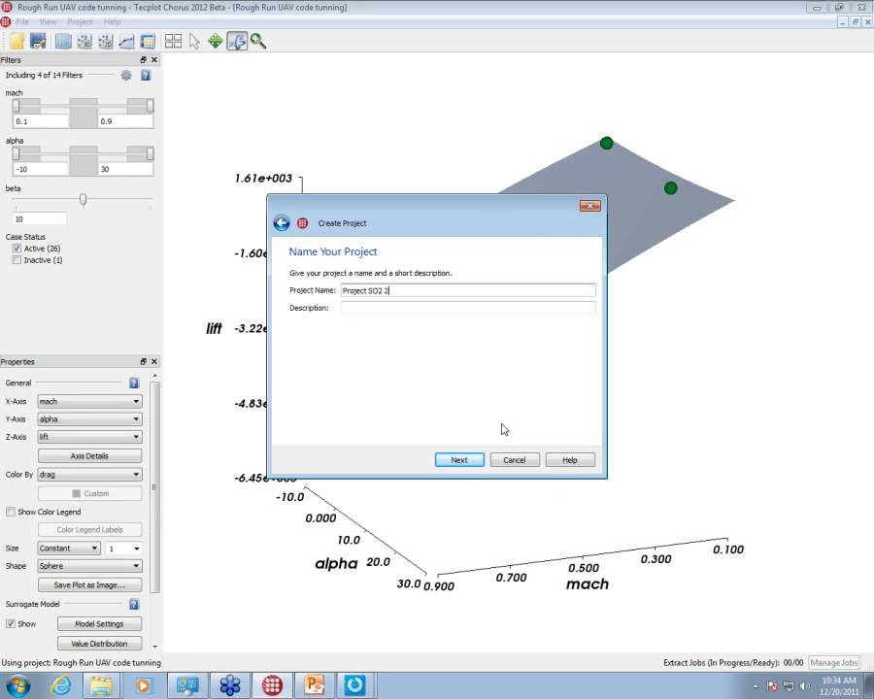
pyautogui.click(460, 459)
# Step: Choose output_form_integration.csv from the desktop's Plume folder as the CSV file to import and continue to the file-linking settings
pyautogui.click(341, 319)
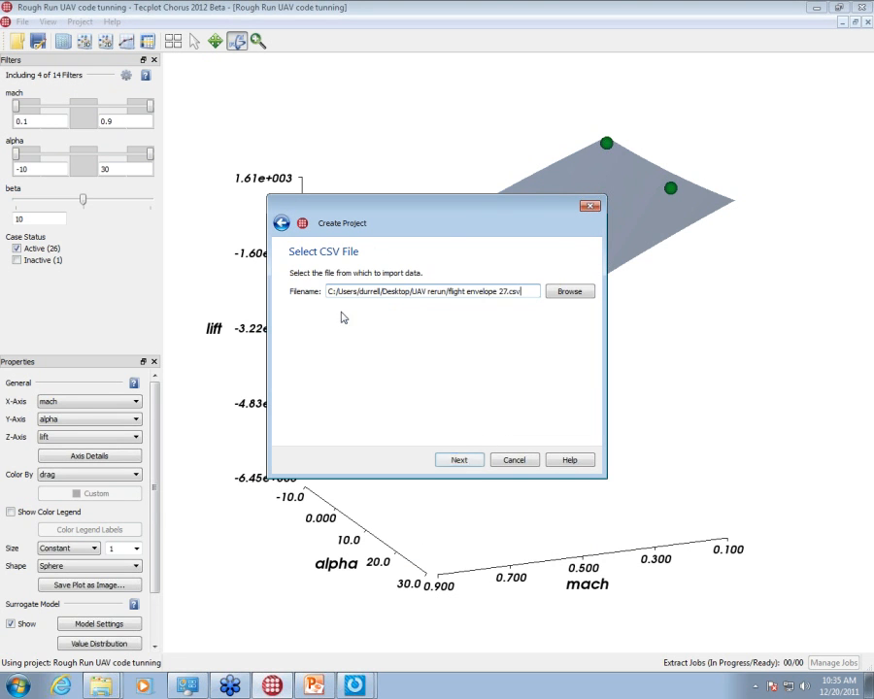
pyautogui.click(570, 291)
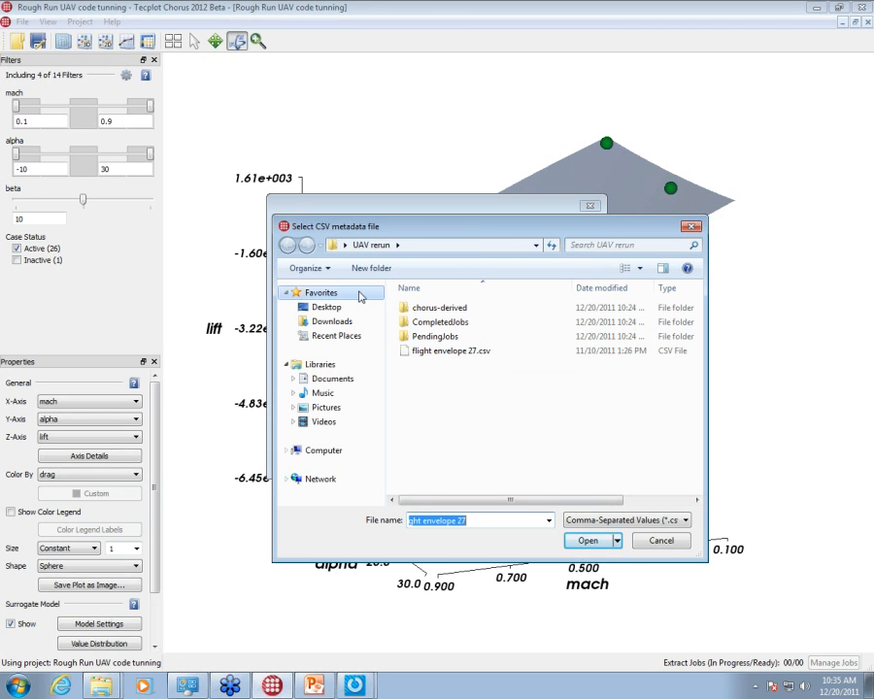
pyautogui.click(320, 293)
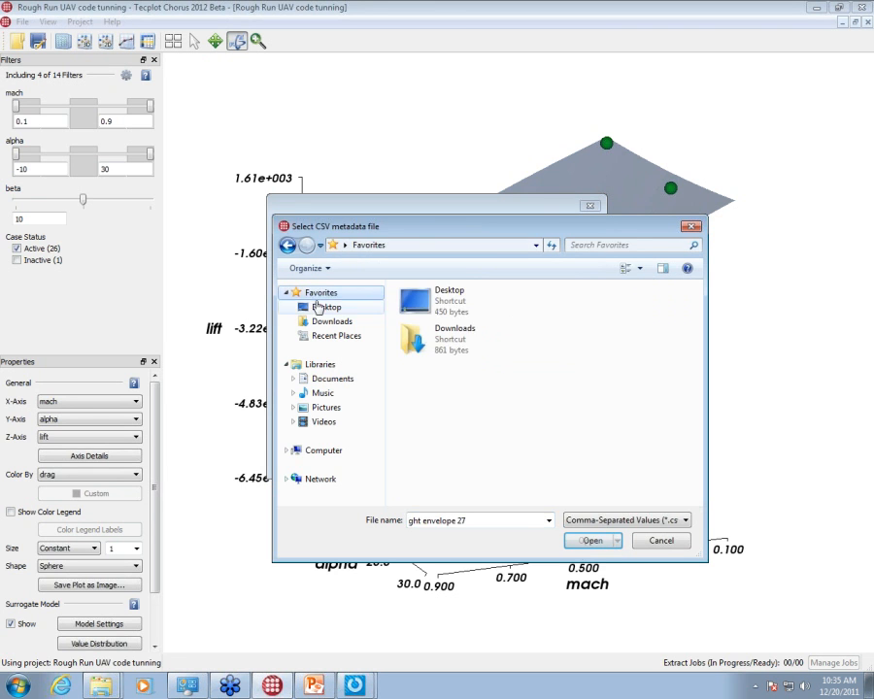
pyautogui.click(324, 306)
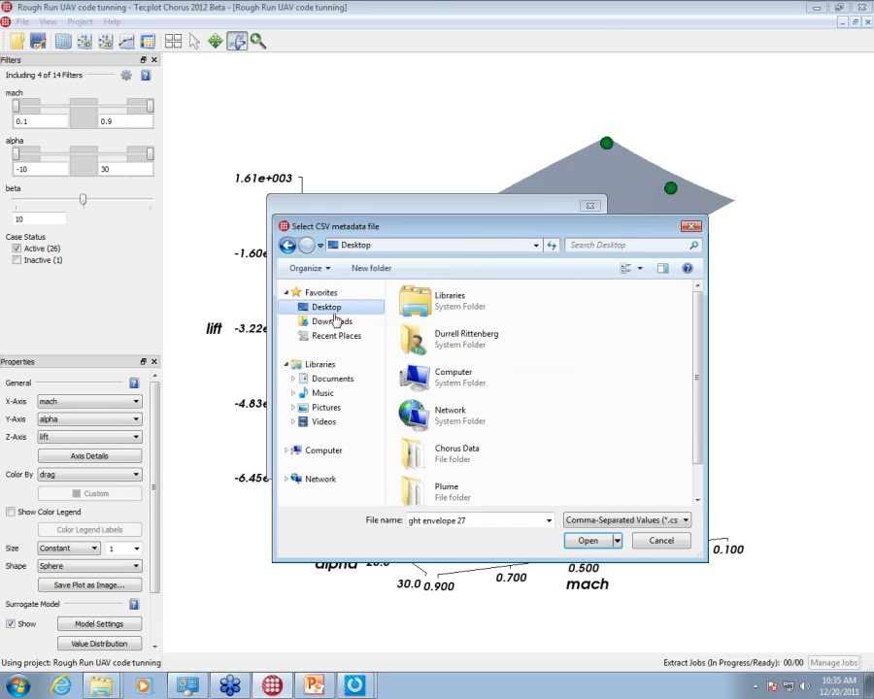
pyautogui.doubleClick(449, 489)
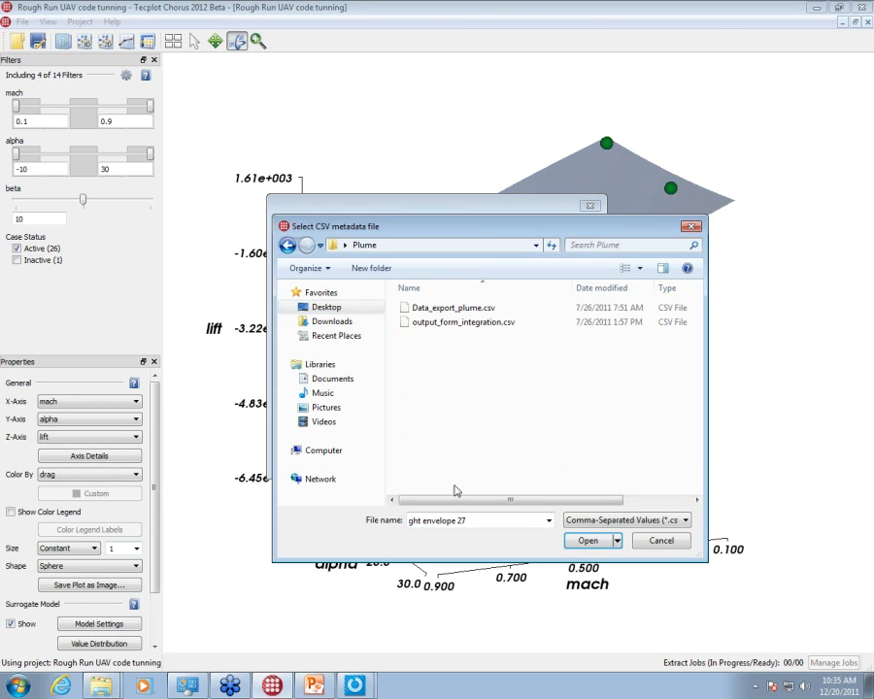
pyautogui.click(455, 323)
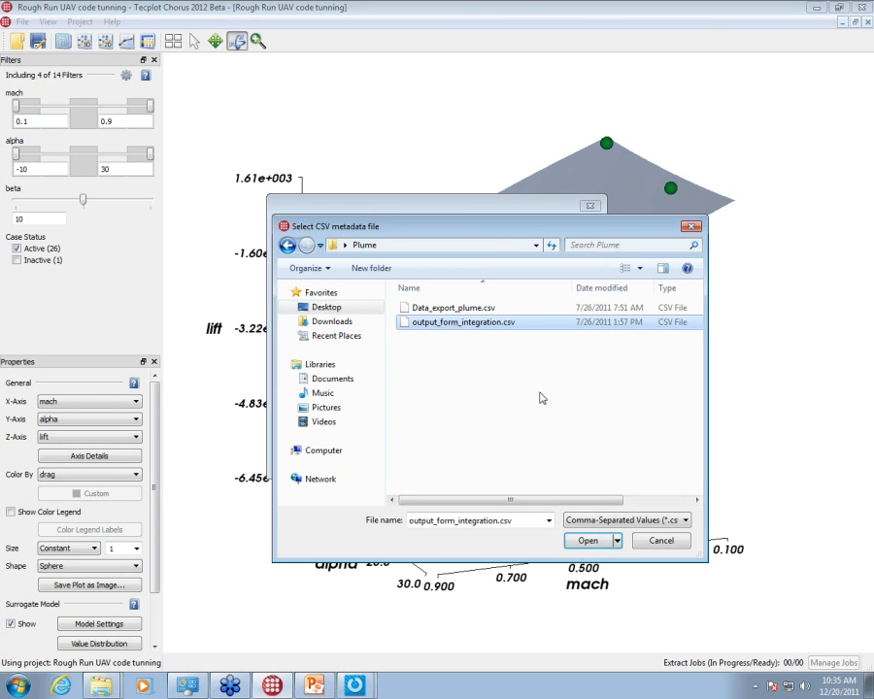
pyautogui.click(606, 542)
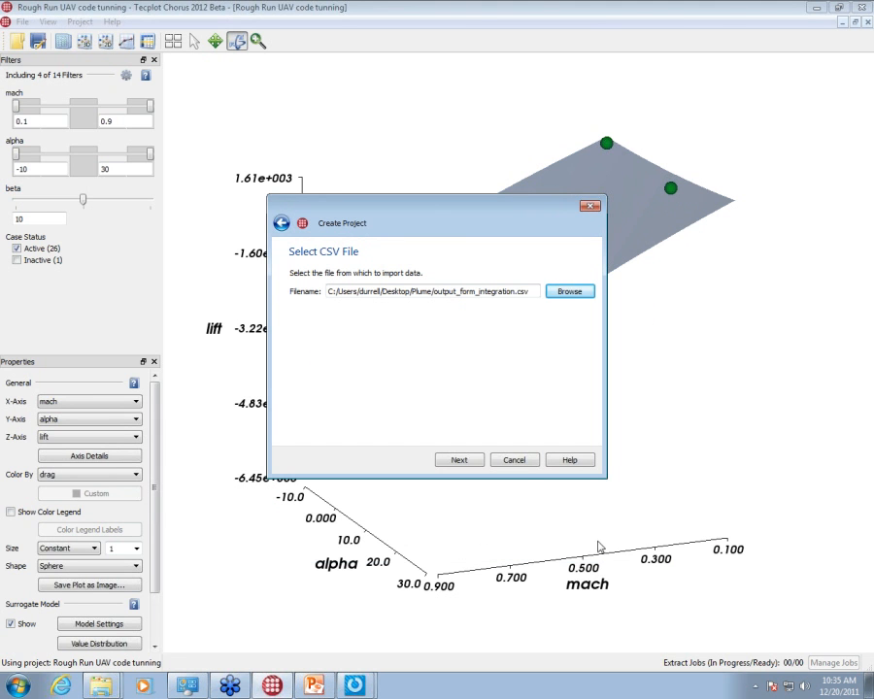
pyautogui.click(462, 460)
pyautogui.click(464, 459)
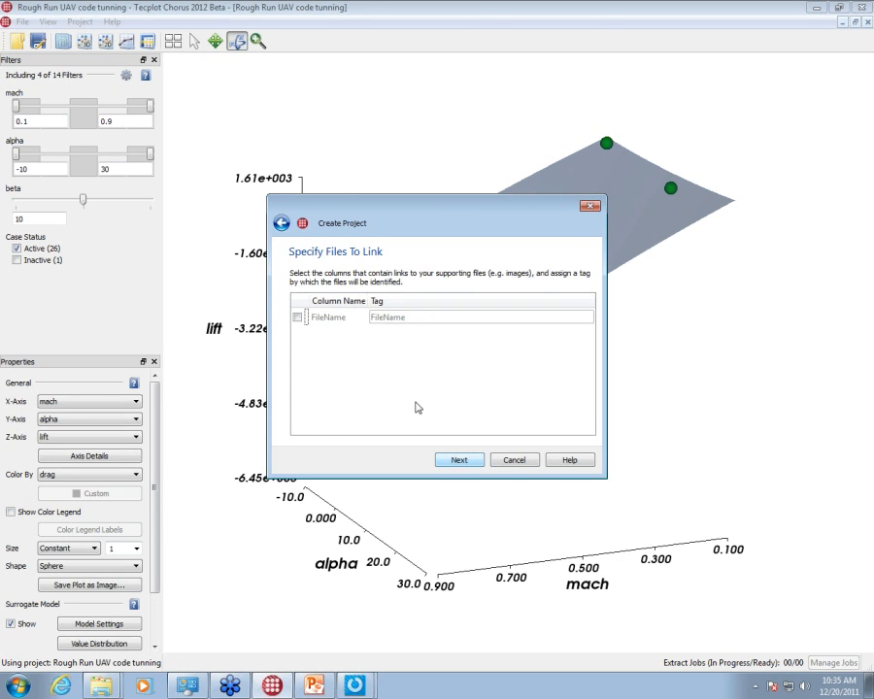
# Step: Link the supporting files in the FileName column with the tag Raw data and proceed to the data confirmation
pyautogui.click(298, 319)
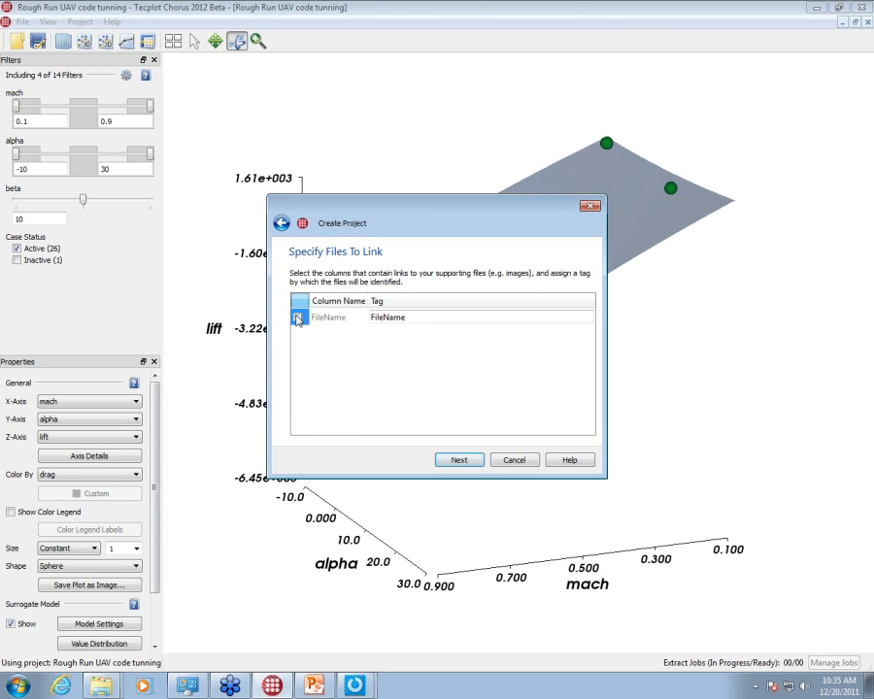
pyautogui.doubleClick(428, 320)
pyautogui.write('Raw data')
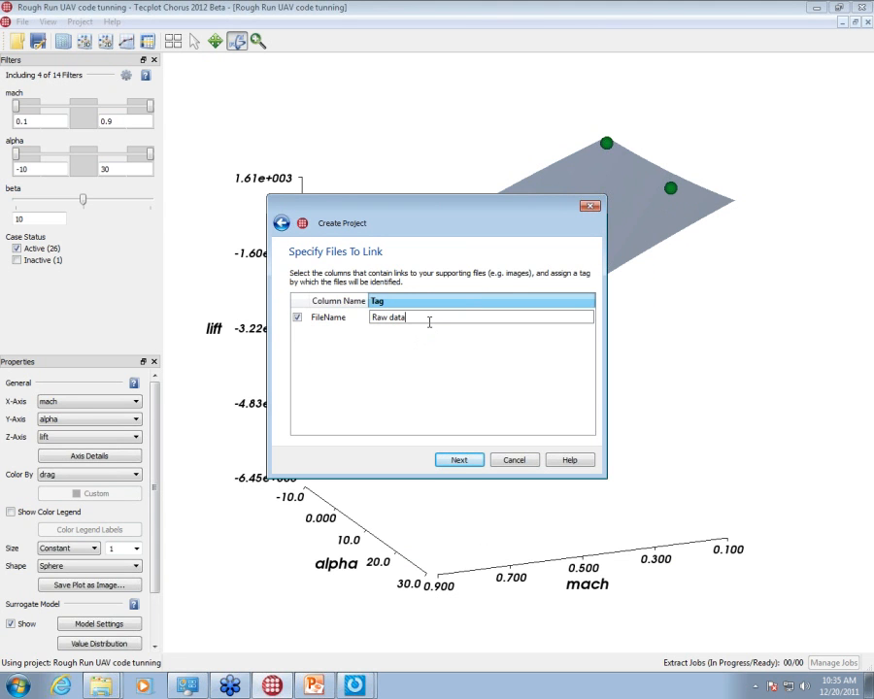
pyautogui.click(460, 462)
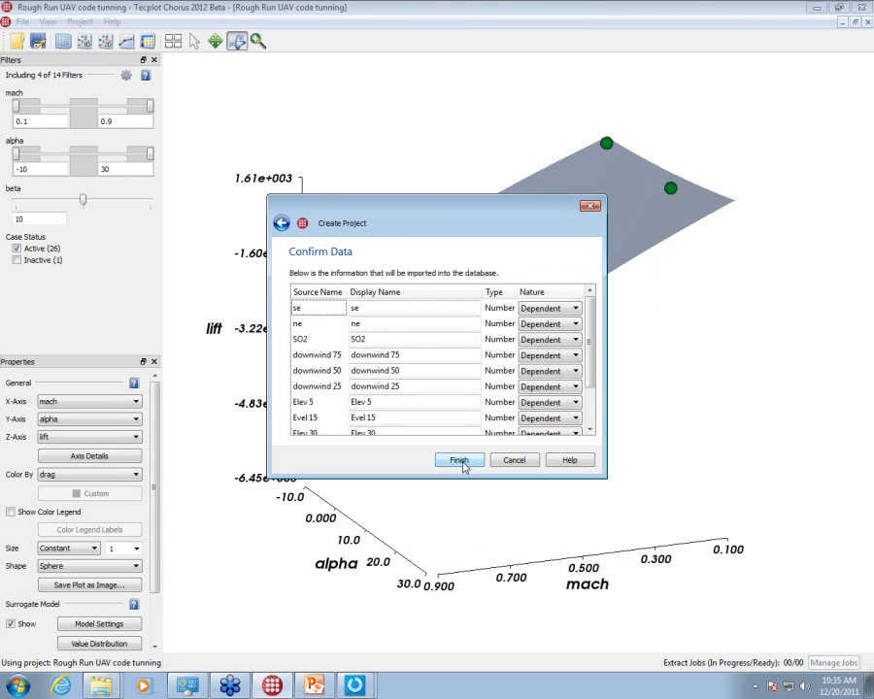
# Step: Set the nature of the se, ne and SO2 variables to Independent and finish creating the project
pyautogui.click(558, 310)
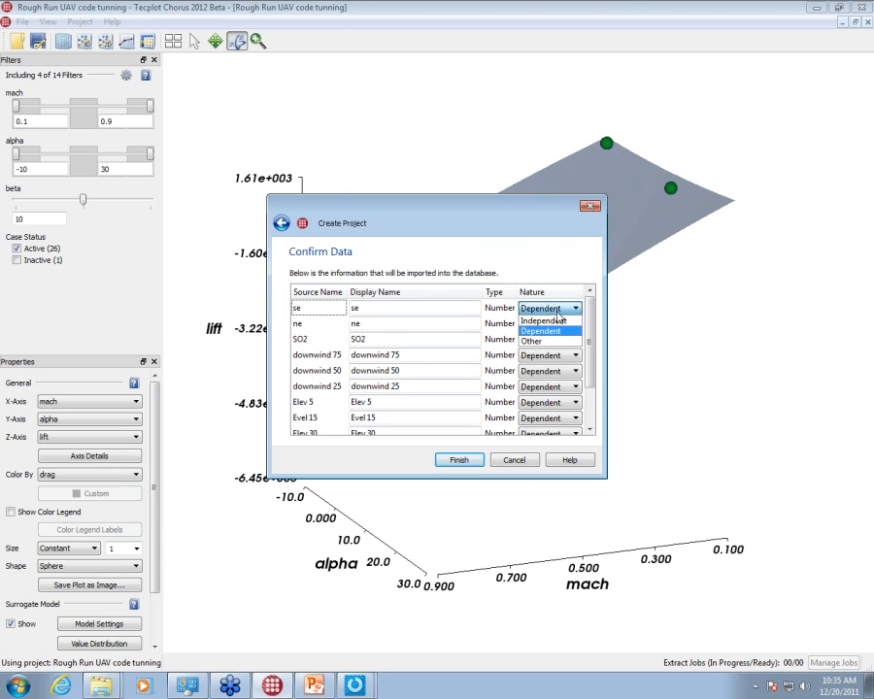
pyautogui.click(555, 321)
pyautogui.click(559, 325)
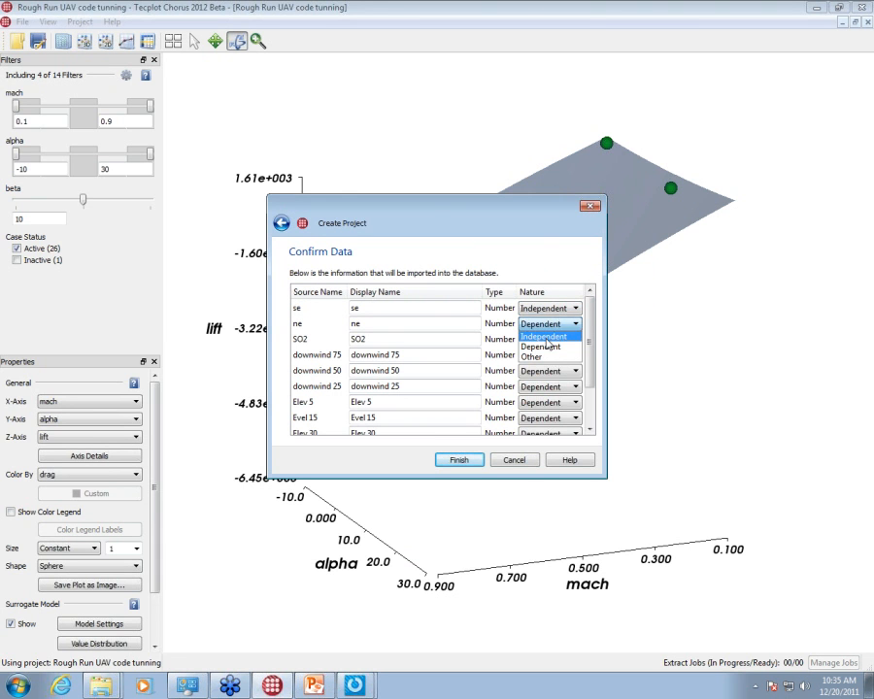
pyautogui.click(543, 336)
pyautogui.click(552, 339)
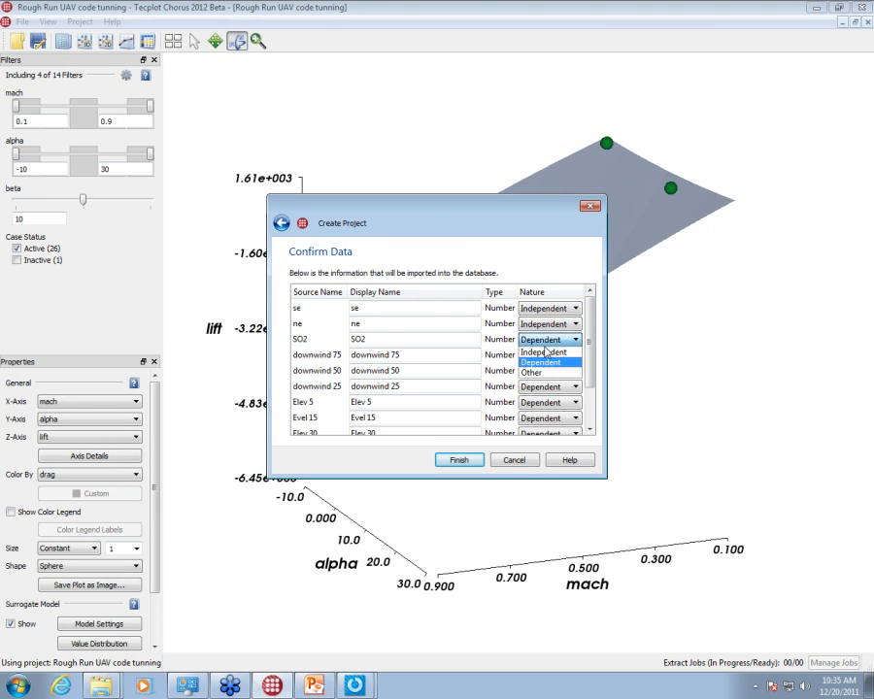
pyautogui.click(545, 351)
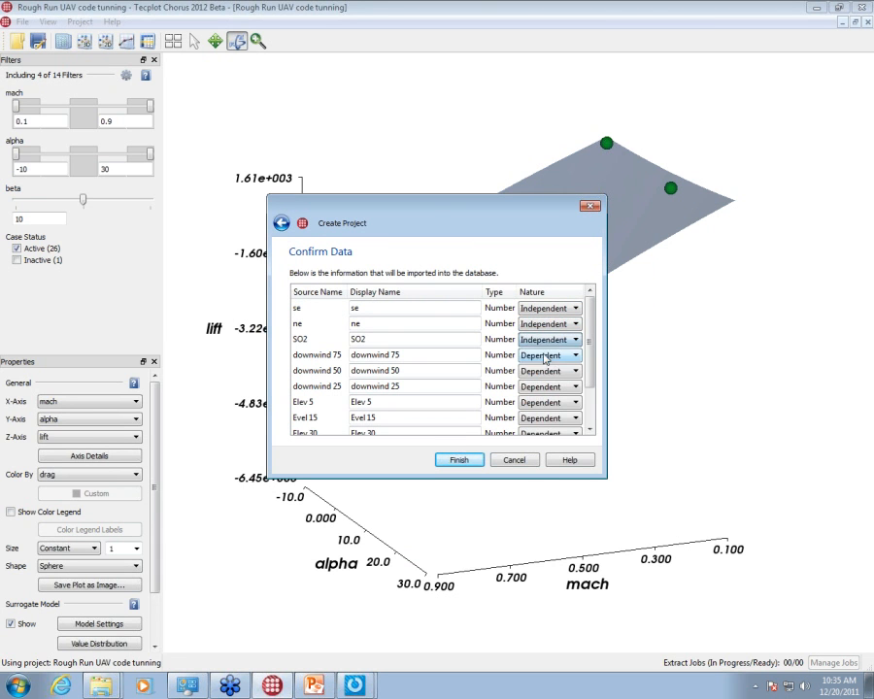
pyautogui.click(460, 462)
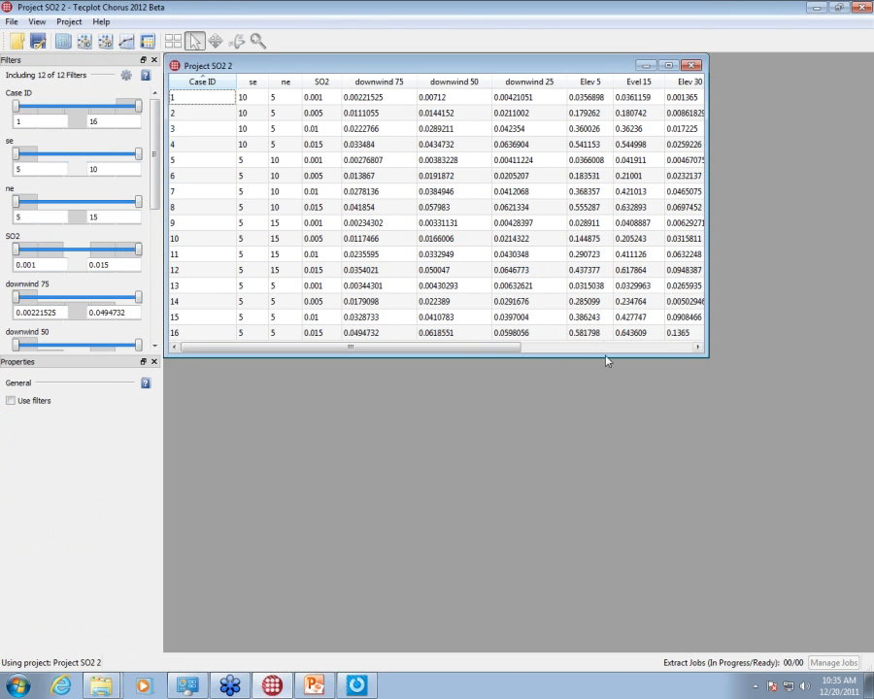
# Step: View the Raw data of case 6 in Tecplot 360 without a style template
pyautogui.moveTo(474, 348); pyautogui.dragTo(427, 361)
pyautogui.rightClick(328, 179)
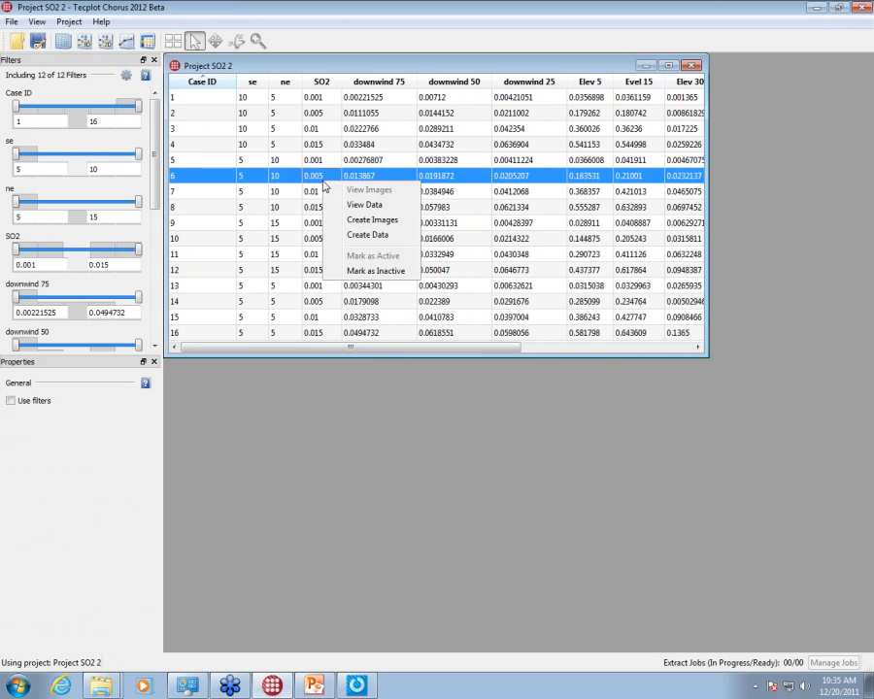
pyautogui.click(380, 204)
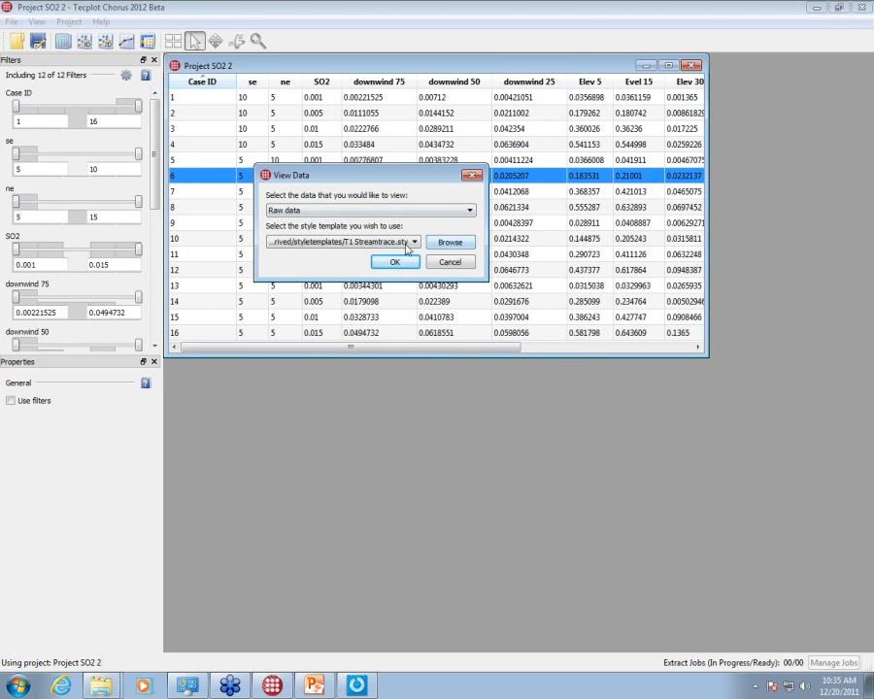
pyautogui.click(388, 241)
pyautogui.click(393, 260)
pyautogui.click(393, 262)
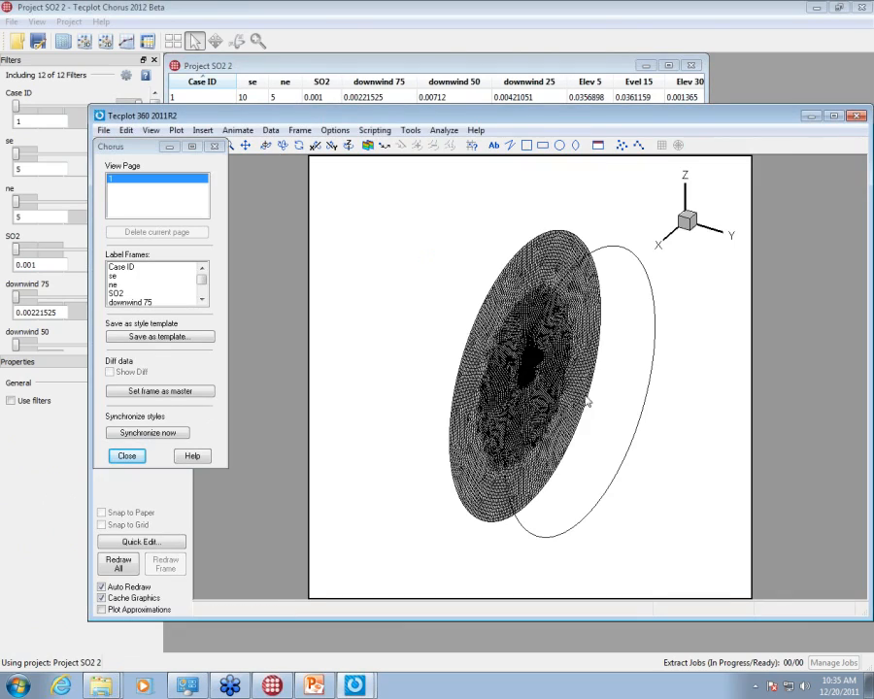
# Step: Rotate and zoom the mesh plot onto the two buildings at its centre
pyautogui.moveTo(664, 423); pyautogui.dragTo(458, 300)
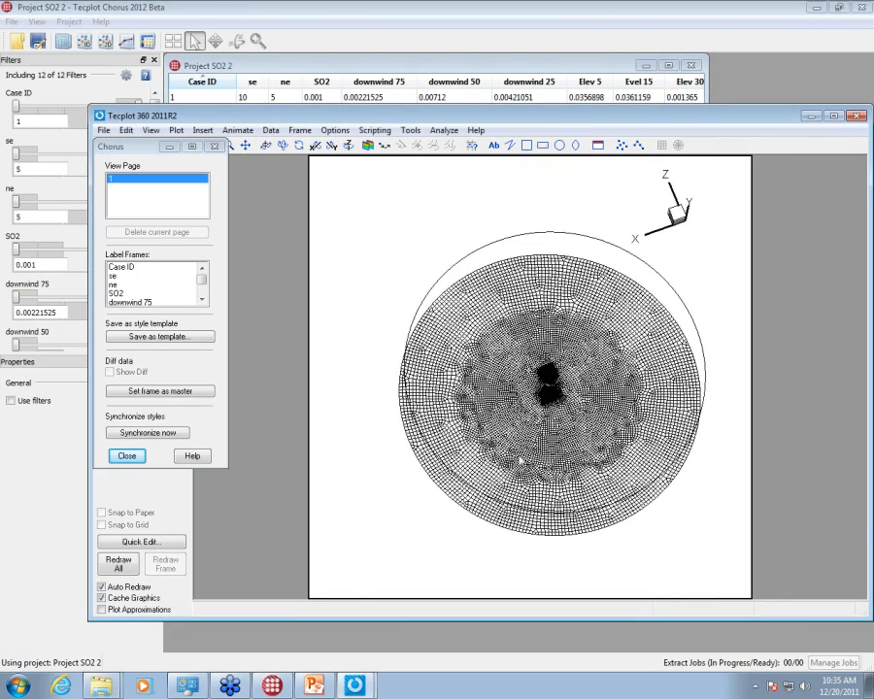
pyautogui.moveTo(514, 452); pyautogui.dragTo(516, 588)
pyautogui.moveTo(604, 453); pyautogui.dragTo(548, 443)
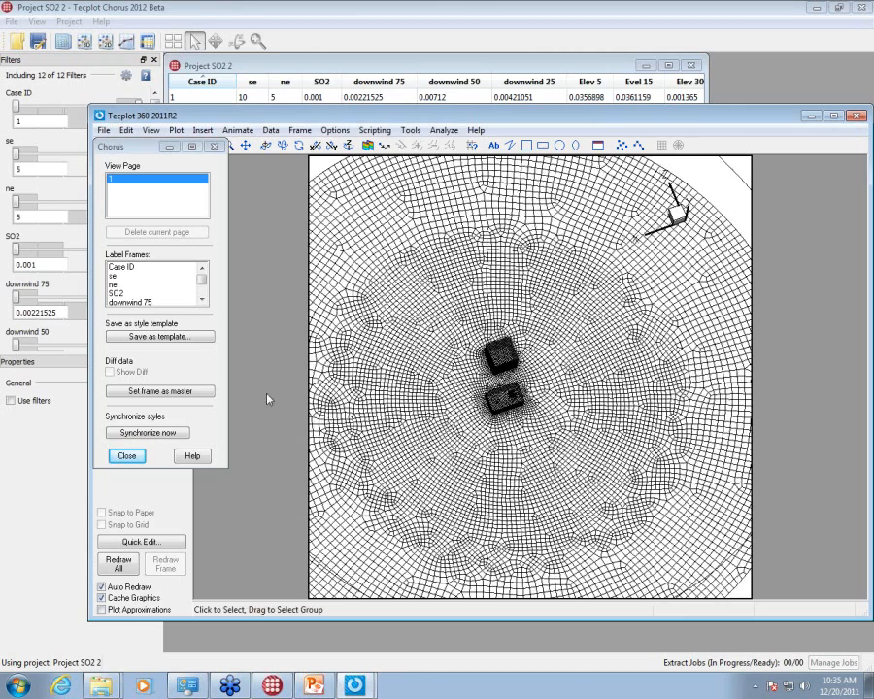
pyautogui.click(200, 337)
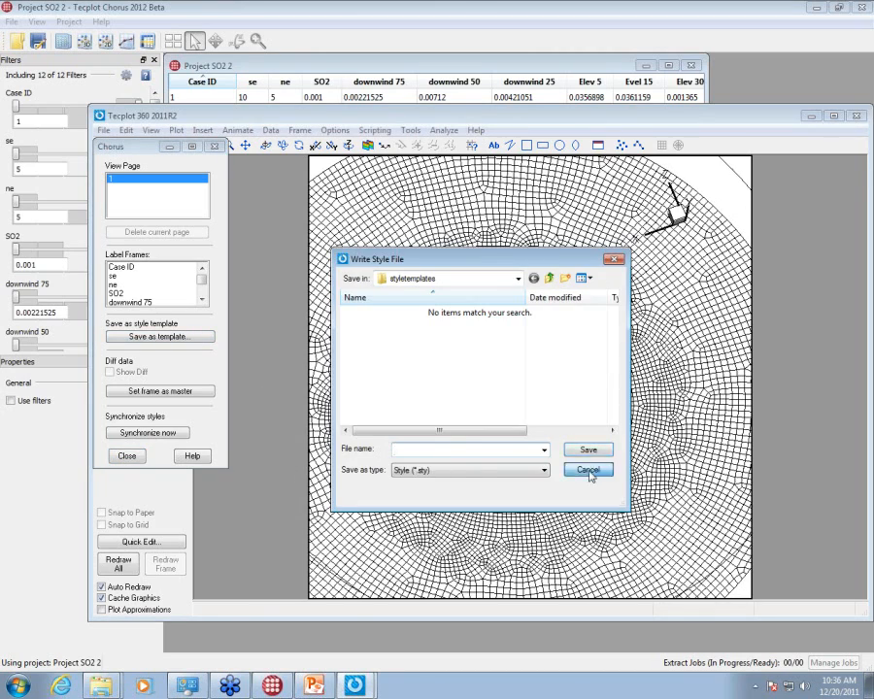
pyautogui.click(590, 469)
# Step: Move the Chorus dialog clear of the plot settings, show the contour layer and hide the mesh layer
pyautogui.moveTo(142, 149); pyautogui.dragTo(259, 205)
pyautogui.click(131, 217)
pyautogui.click(110, 203)
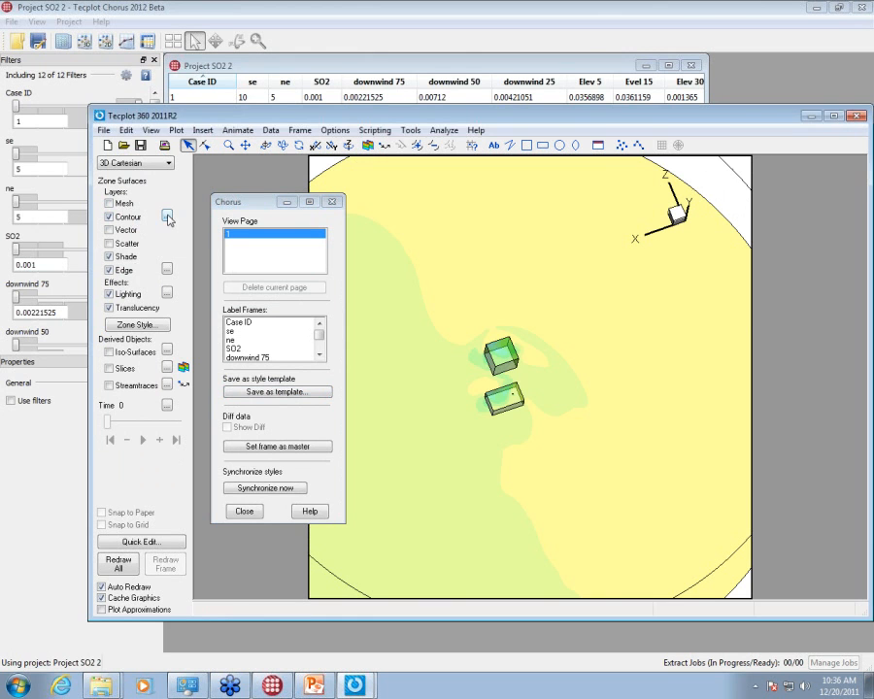
# Step: Set the variable of contour group 1 to so2 and turn off the translucency effect
pyautogui.click(167, 216)
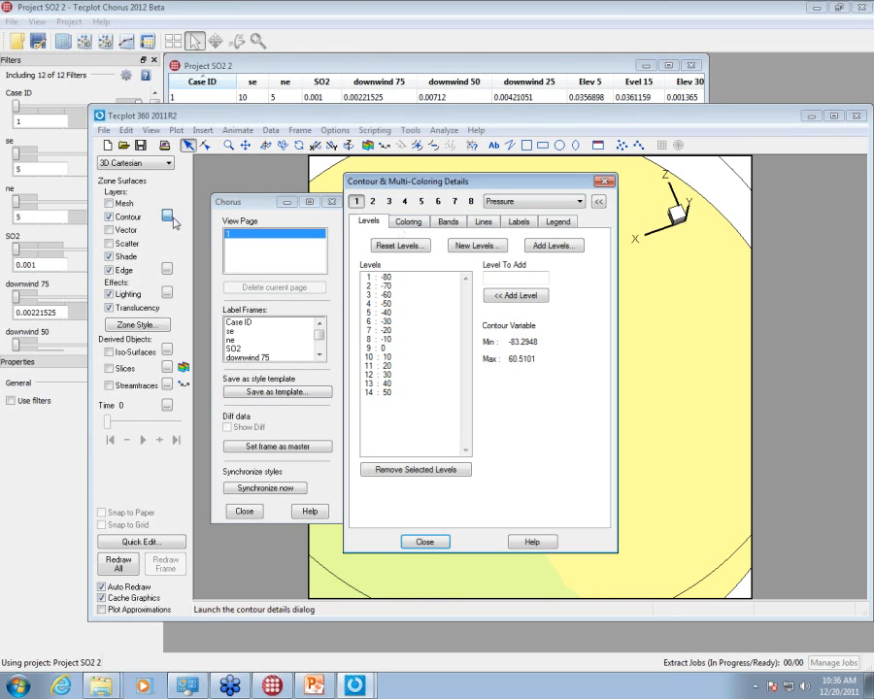
pyautogui.click(579, 201)
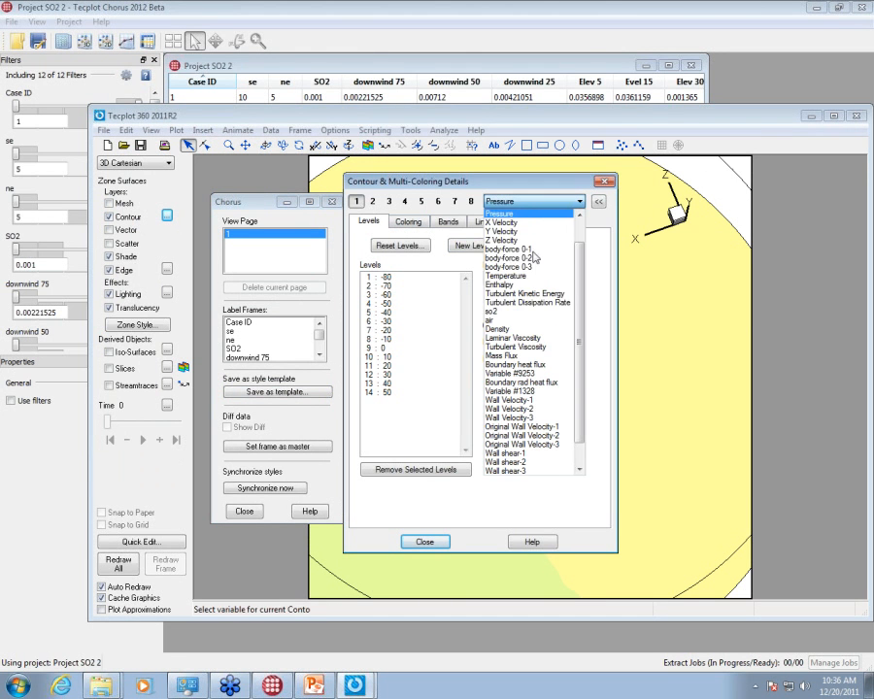
pyautogui.click(518, 311)
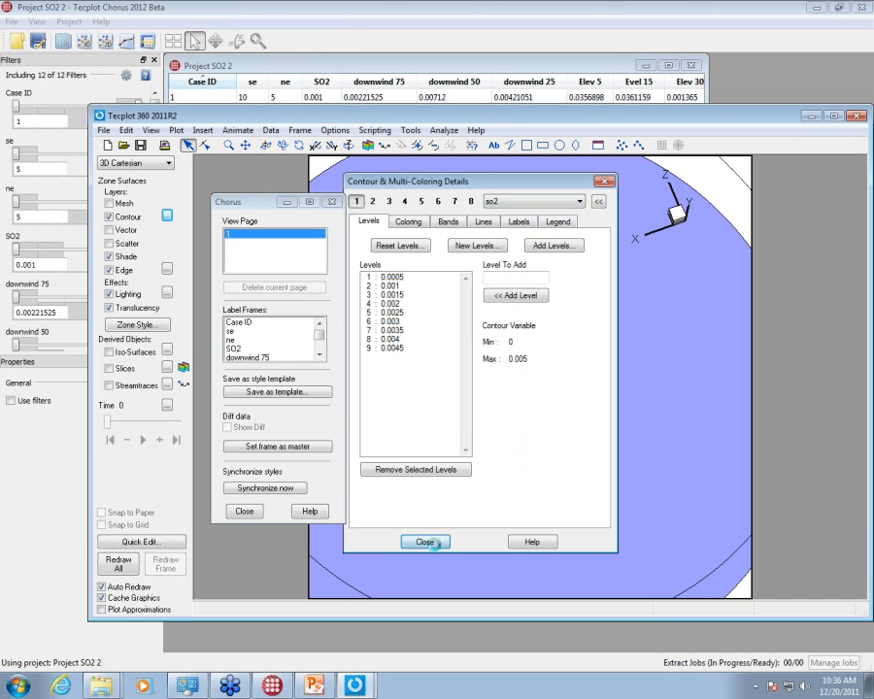
pyautogui.click(424, 542)
pyautogui.click(108, 306)
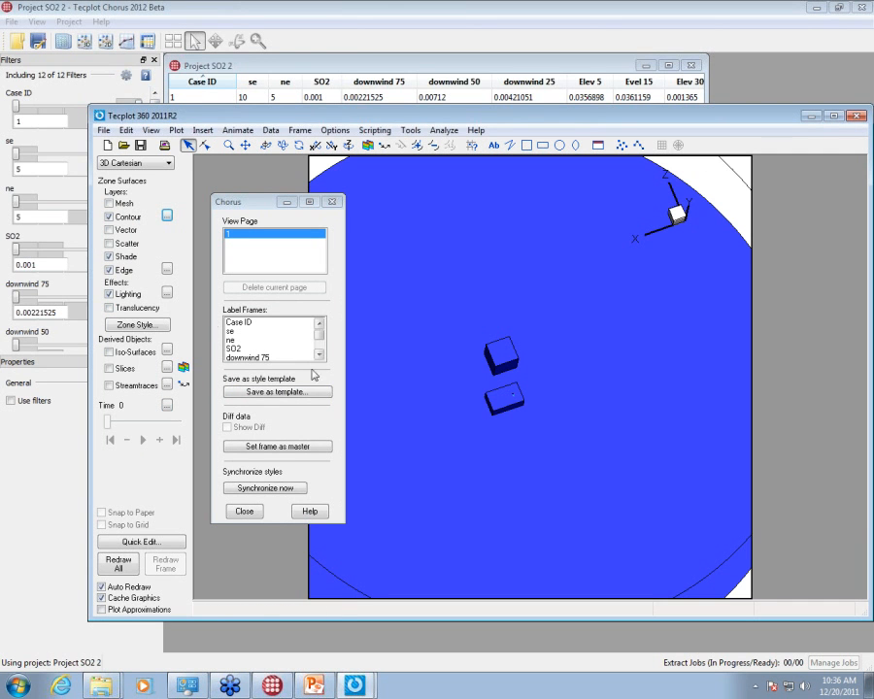
# Step: Add three so2 contour levels by probing beside the rooftop stack and in the area downwind of its building
pyautogui.scroll(5, 501, 385)
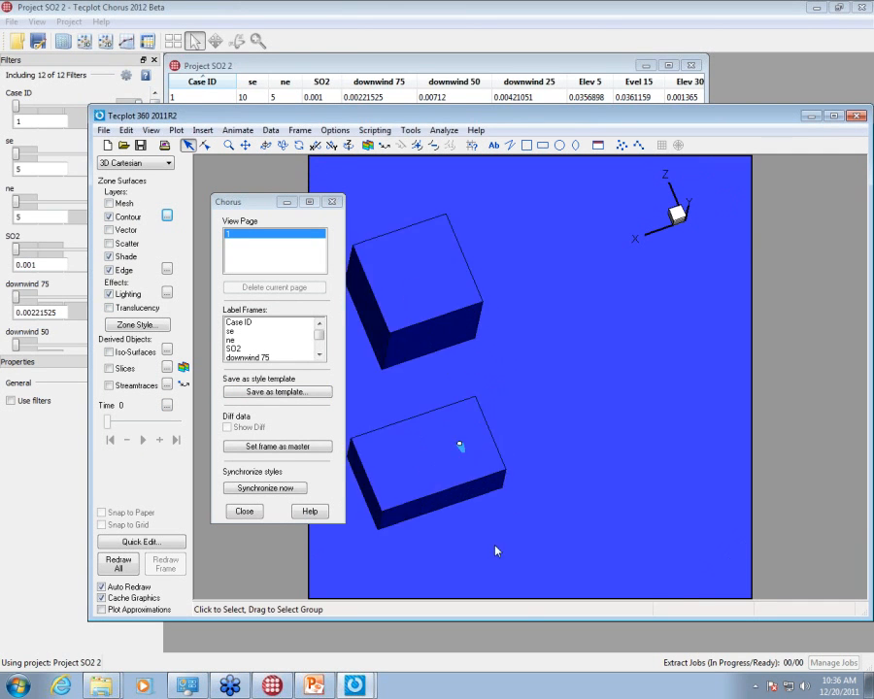
pyautogui.scroll(1, 495, 551)
pyautogui.moveTo(465, 474); pyautogui.dragTo(511, 409)
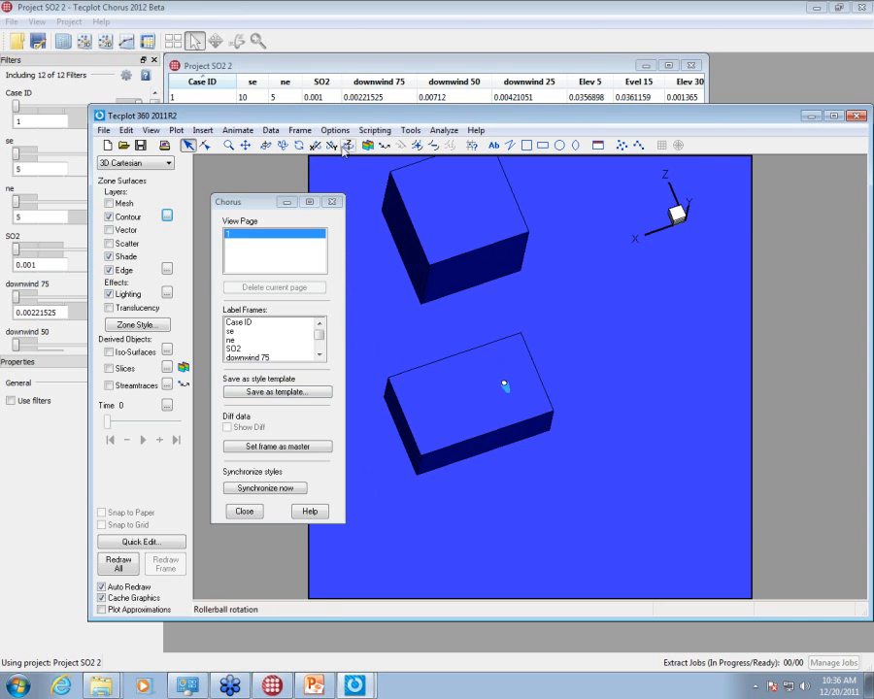
pyautogui.click(417, 145)
pyautogui.click(502, 396)
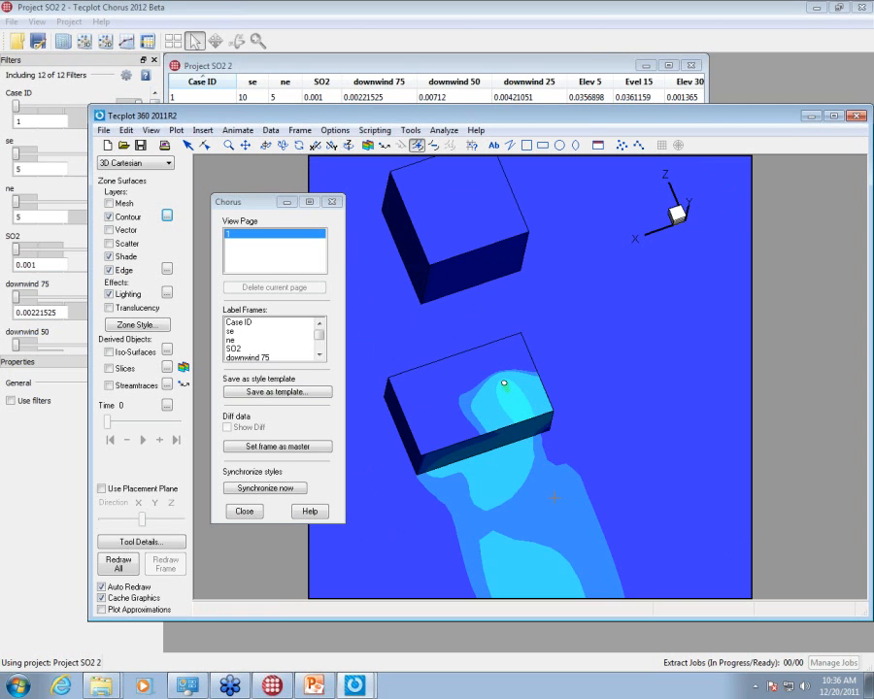
pyautogui.click(609, 492)
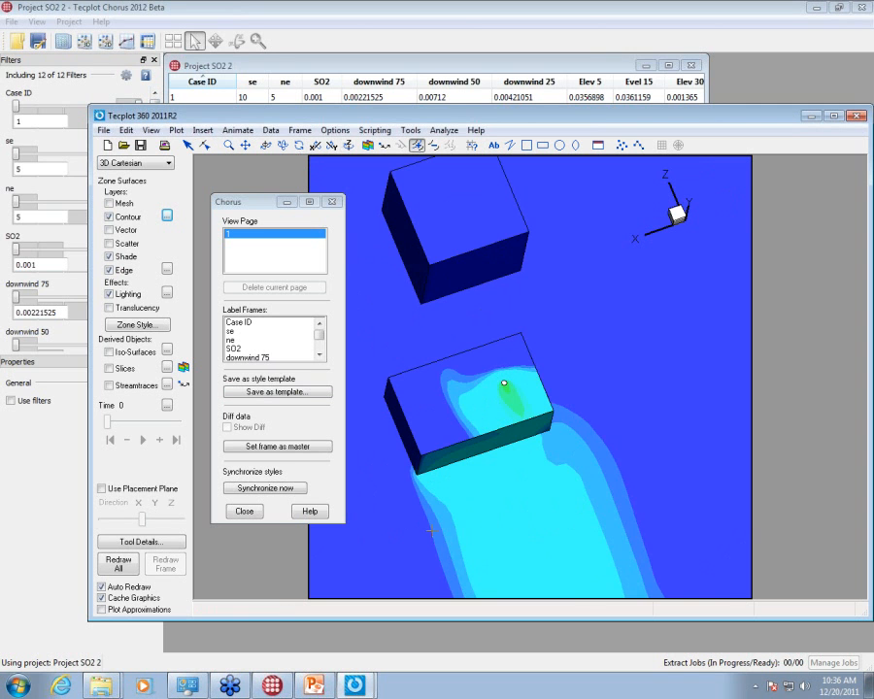
pyautogui.click(607, 519)
# Step: Rotate the view to look along the plume and save the plot as a style template named IV
pyautogui.moveTo(597, 532); pyautogui.dragTo(602, 255)
pyautogui.click(320, 393)
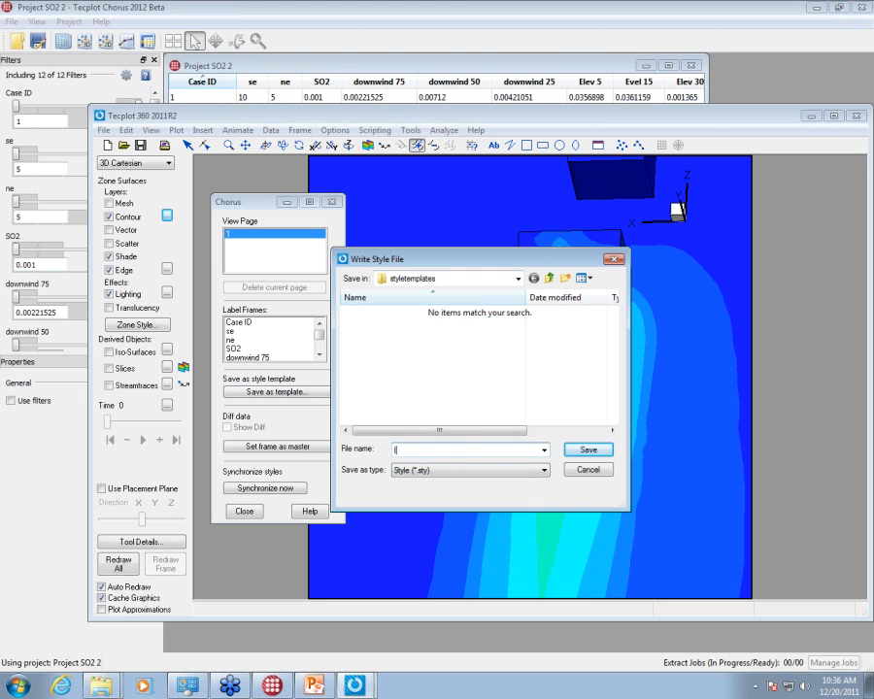
pyautogui.write('IV')
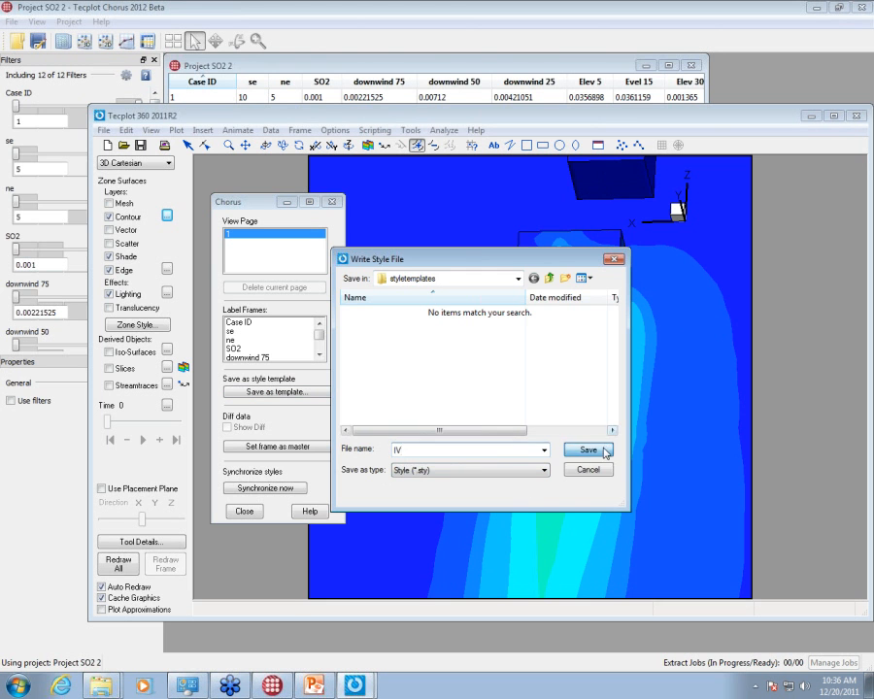
pyautogui.click(602, 449)
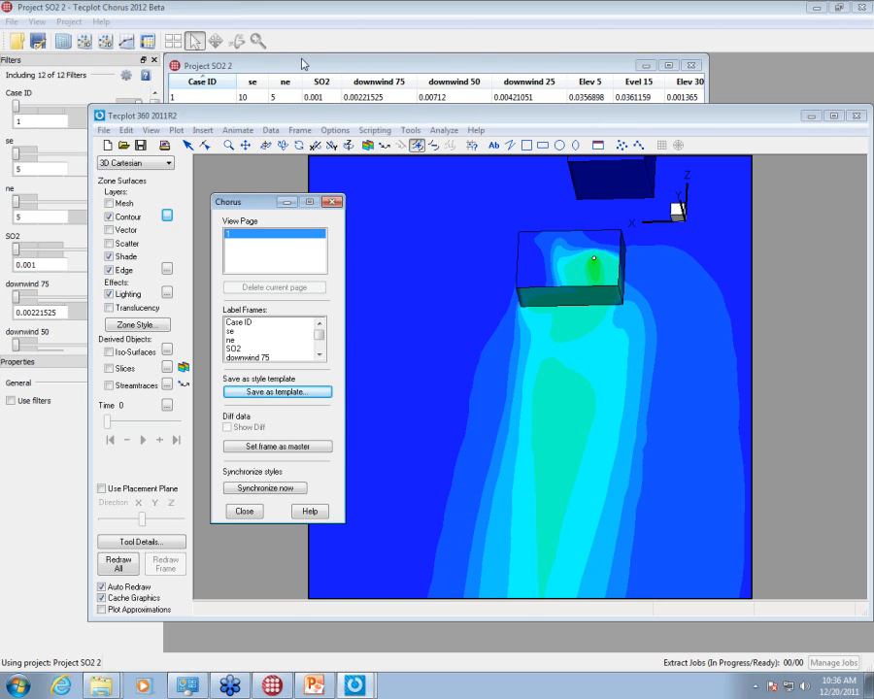
# Step: Switch to Tecplot Chorus and create images of all cases from Raw data using the IV.sty style template
pyautogui.click(303, 65)
pyautogui.hotkey('ctrl', 'a')
pyautogui.rightClick(346, 153)
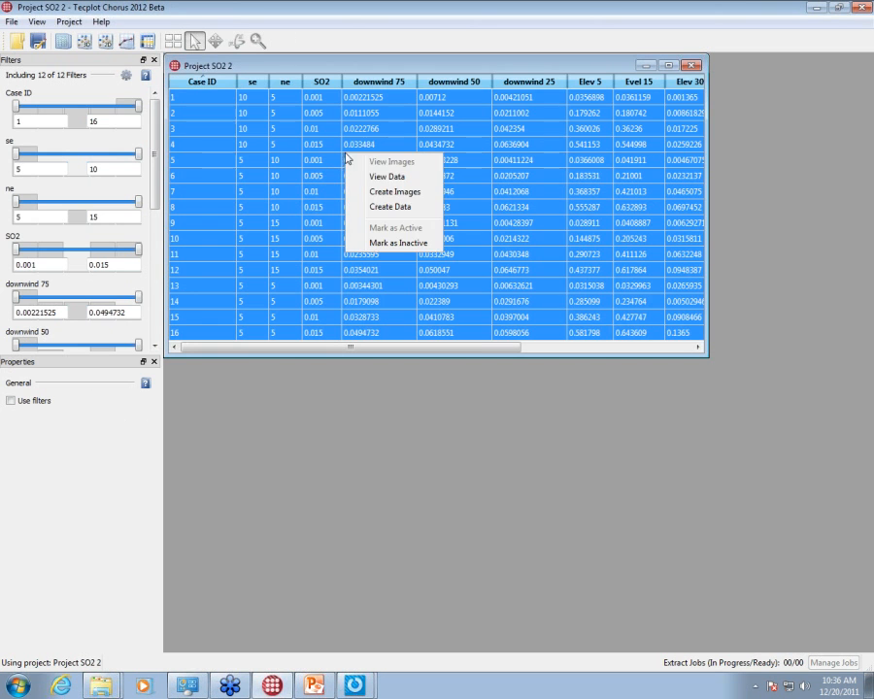
pyautogui.click(397, 192)
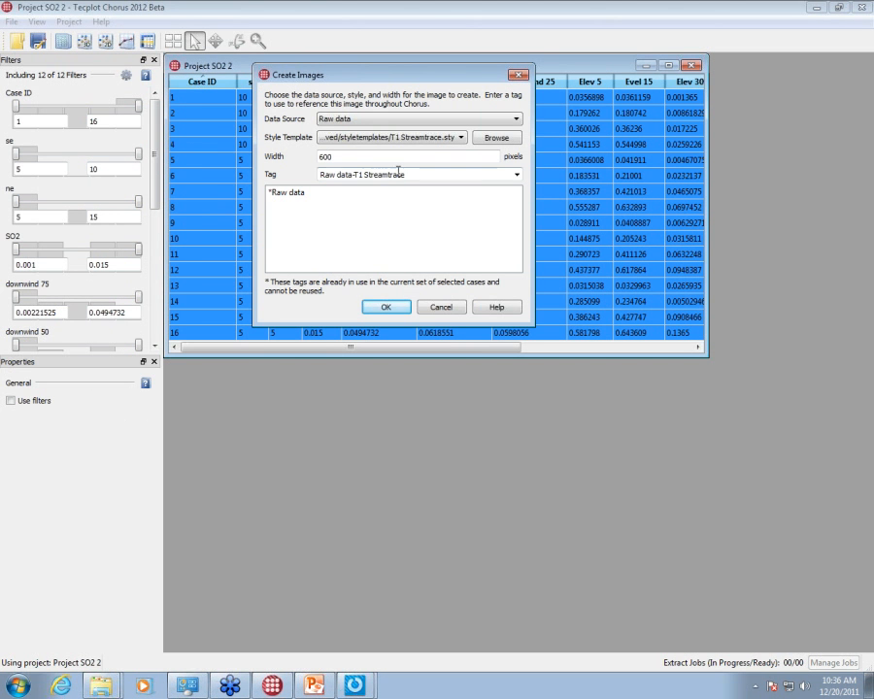
pyautogui.click(433, 139)
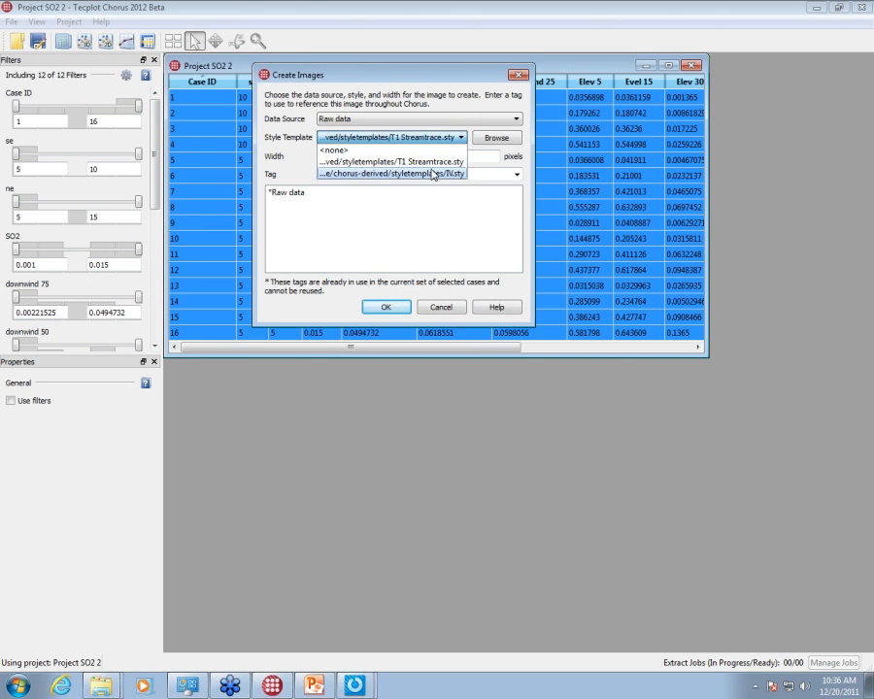
pyautogui.click(433, 172)
pyautogui.click(387, 309)
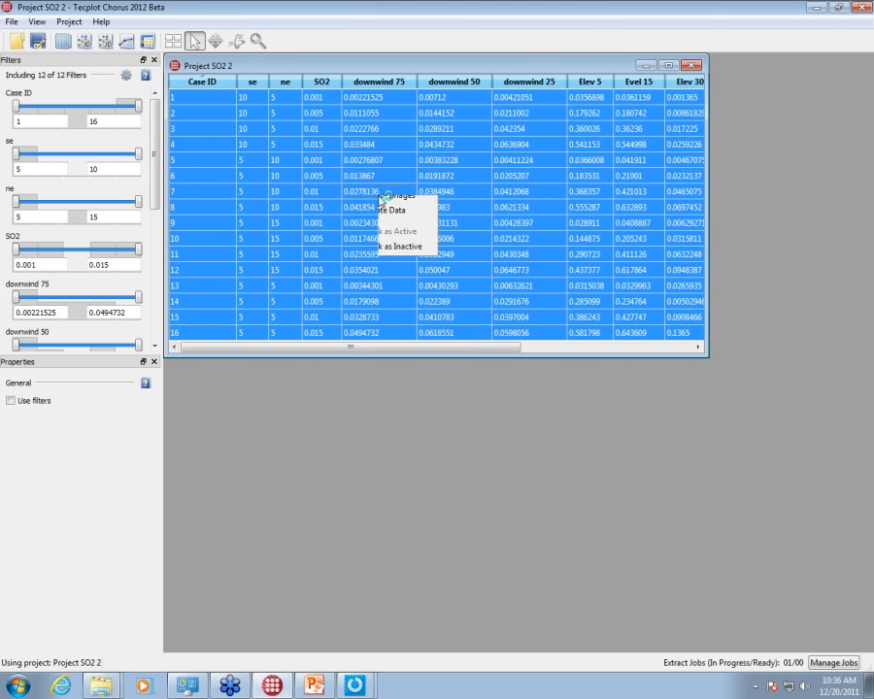
# Step: Dismiss the data viewing request and switch to the Tecplot 360 window holding the case 6 plot and Chorus dialog
pyautogui.click(412, 220)
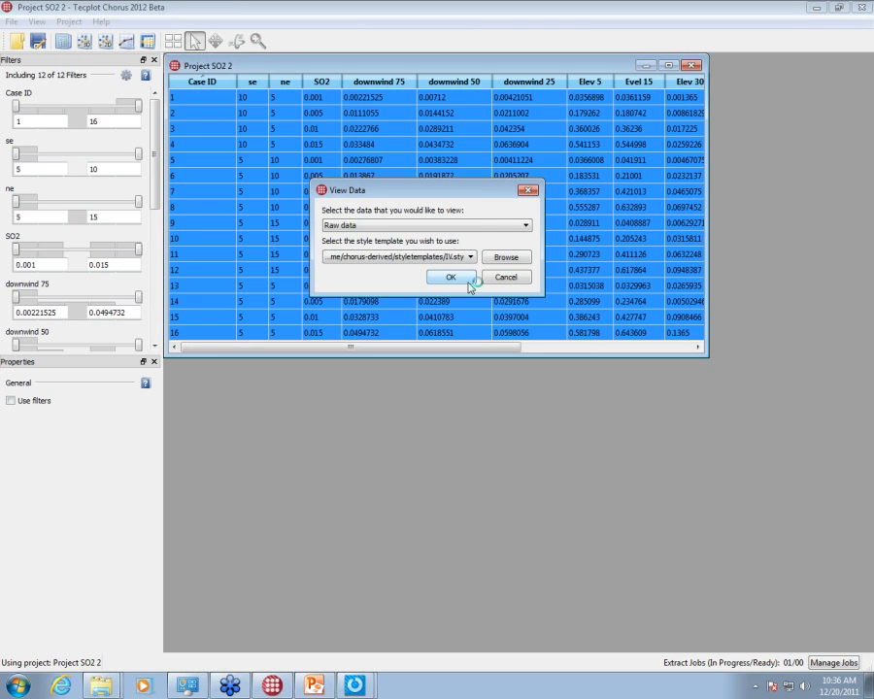
pyautogui.click(516, 281)
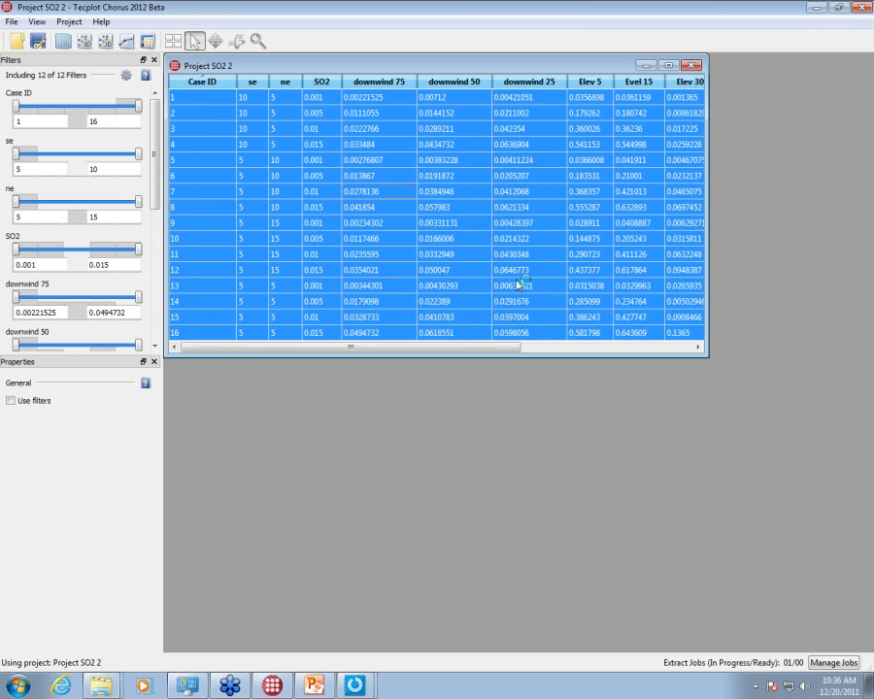
pyautogui.click(356, 686)
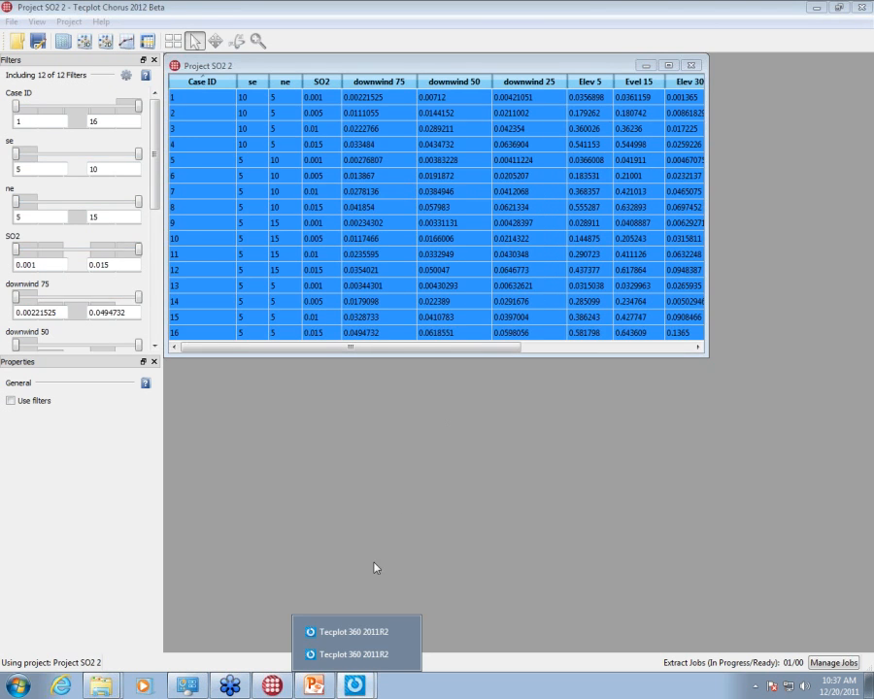
pyautogui.click(363, 632)
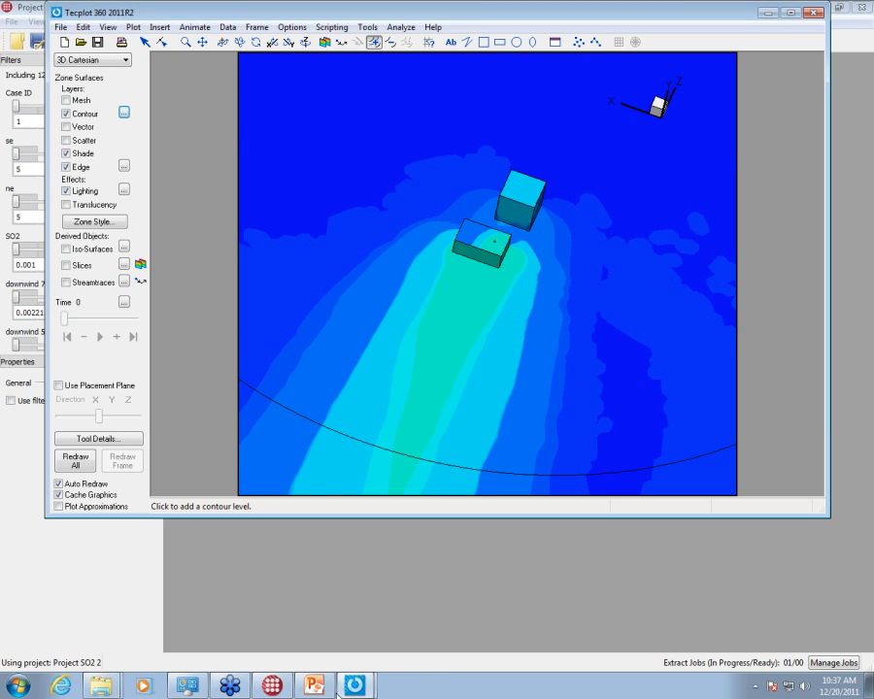
pyautogui.click(356, 686)
pyautogui.click(356, 651)
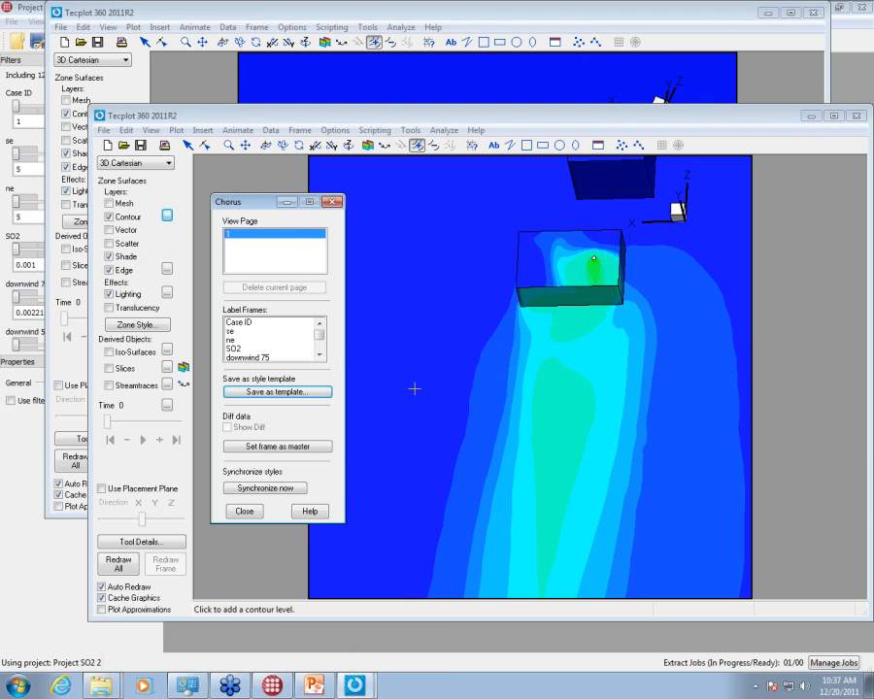
# Step: Turn on iso-surfaces and set the specified so2 value of the first iso-surface to about 0.0000125
pyautogui.click(121, 356)
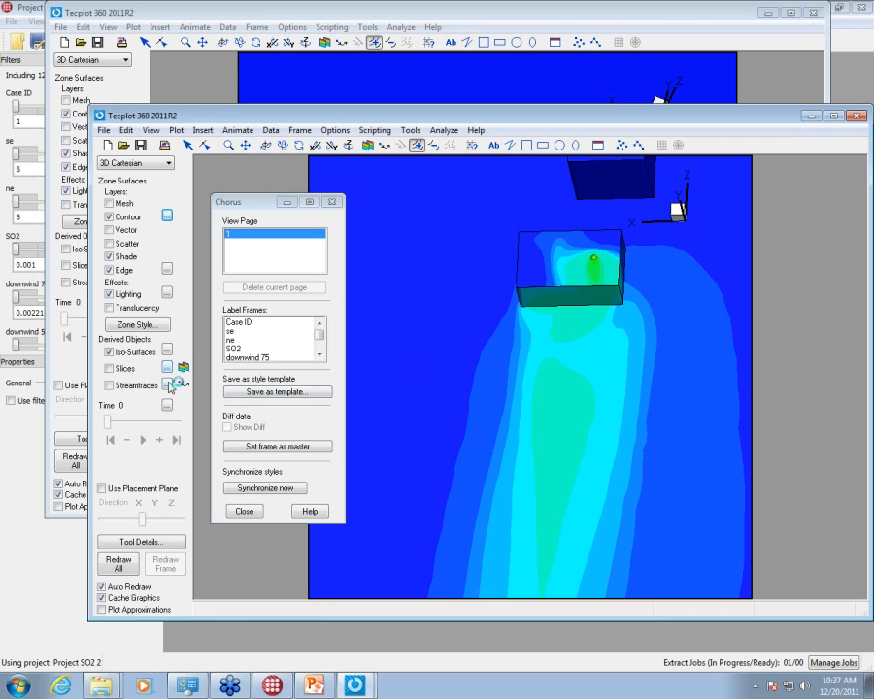
pyautogui.click(167, 352)
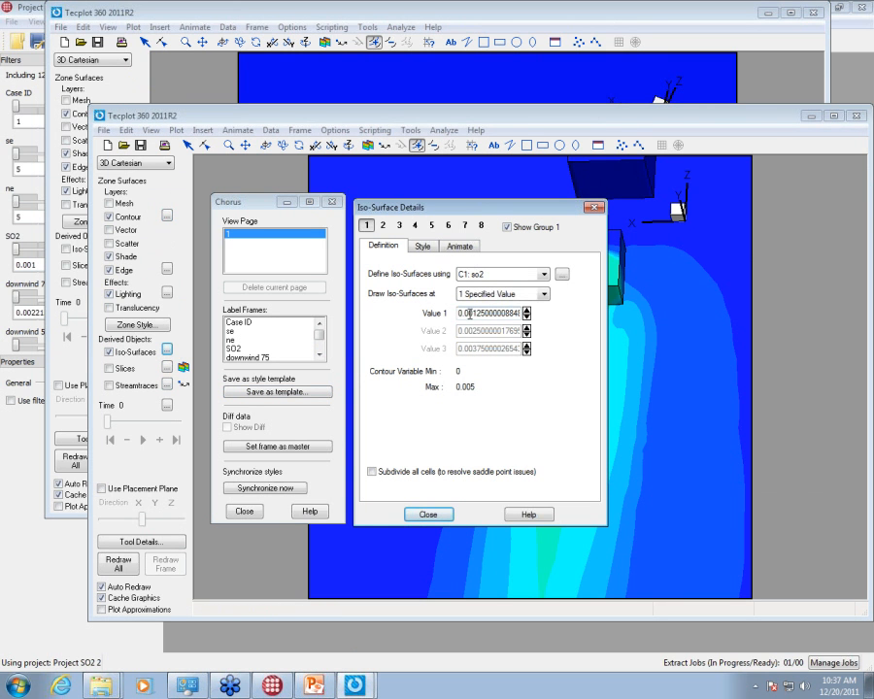
pyautogui.write('00')
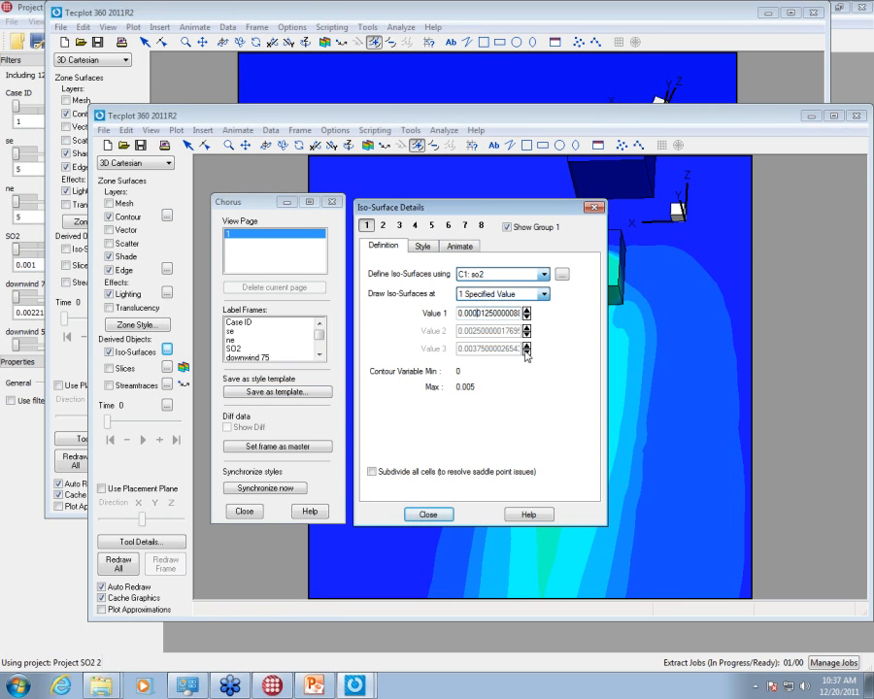
pyautogui.press('Return')
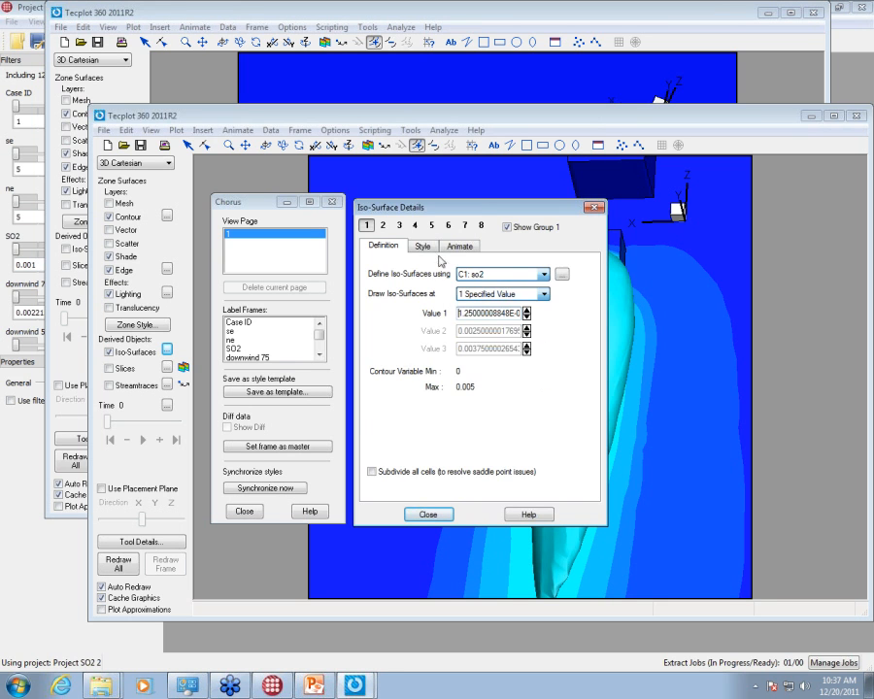
# Step: Style the iso-surface with magenta Cust 39 shading and turn off its contour flood
pyautogui.click(424, 247)
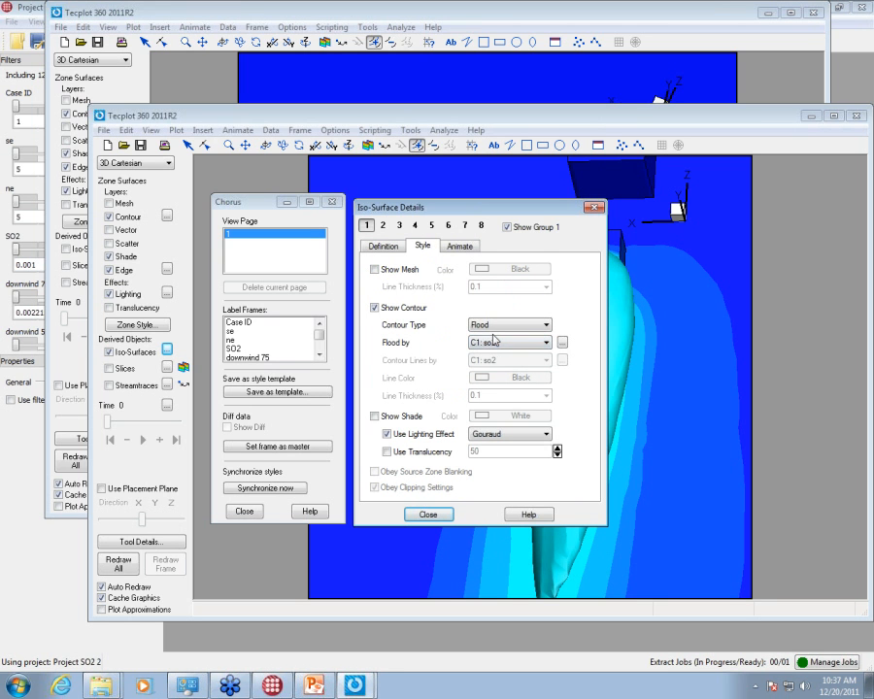
pyautogui.click(401, 417)
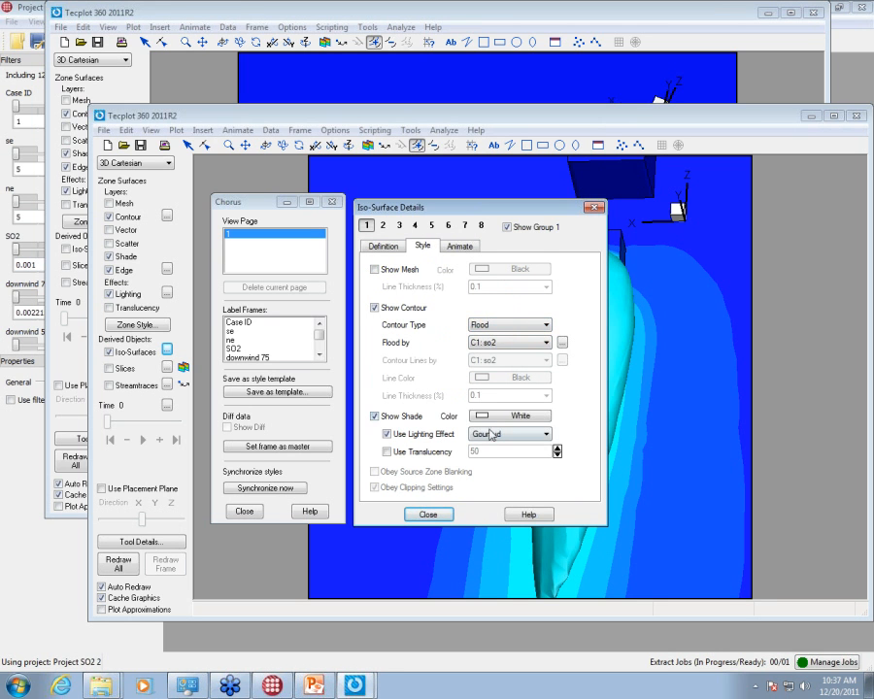
pyautogui.click(521, 415)
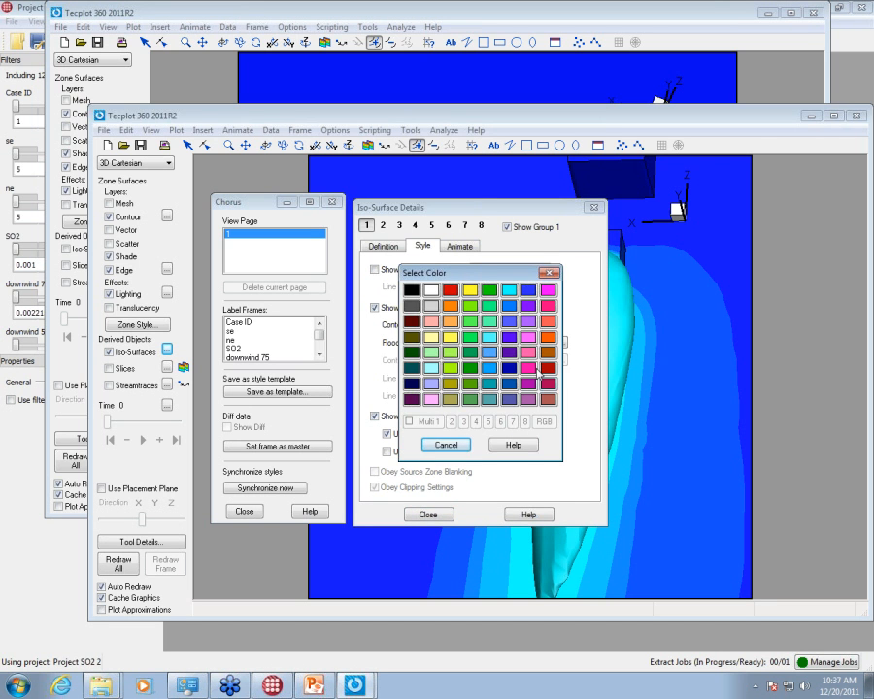
pyautogui.click(536, 371)
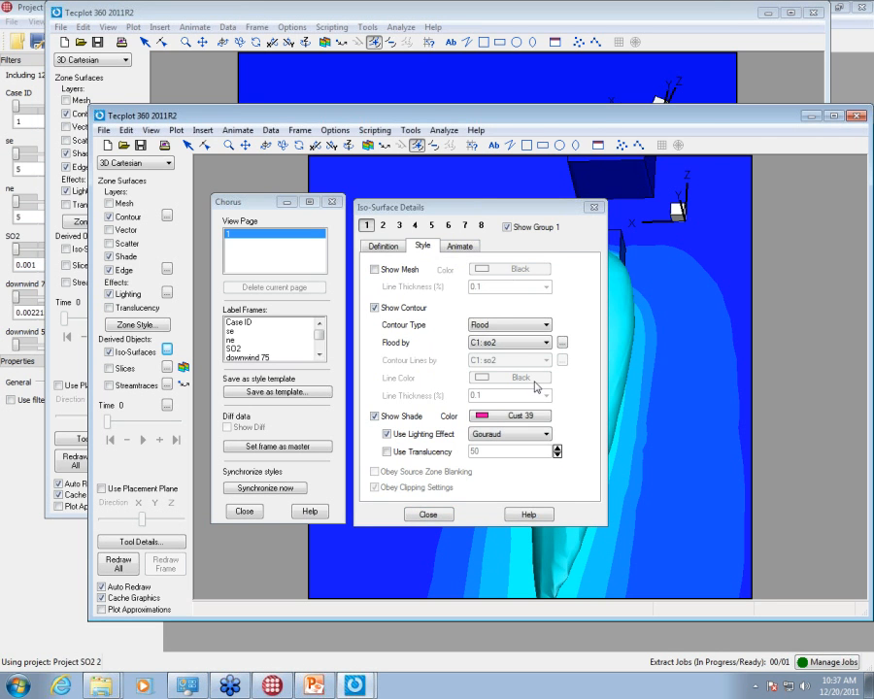
pyautogui.click(374, 308)
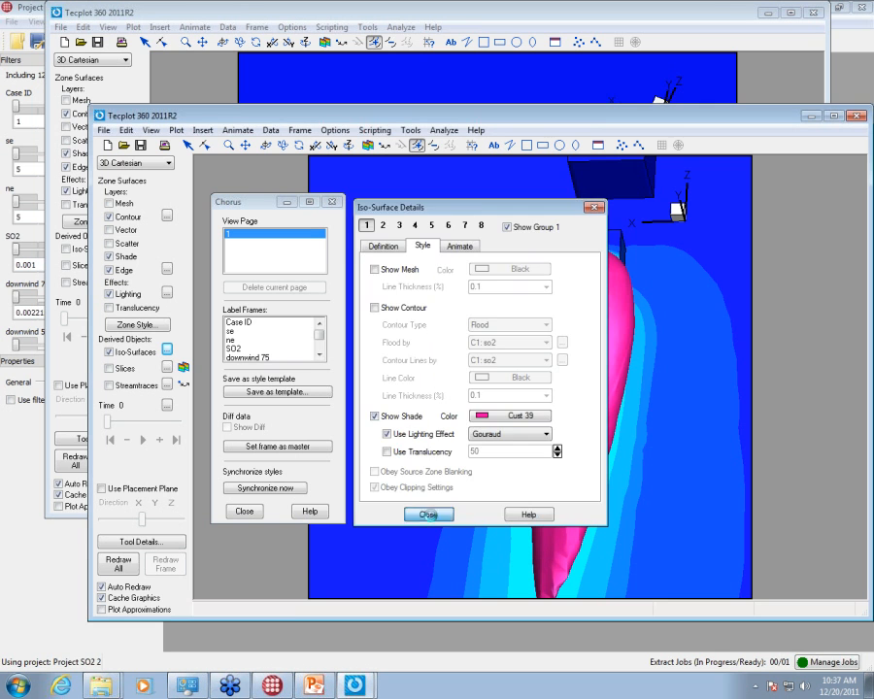
pyautogui.click(428, 516)
# Step: Rotate and reposition the view to show the whole plume iso-surface obliquely and save it as a style template named SV
pyautogui.moveTo(607, 551); pyautogui.dragTo(466, 538)
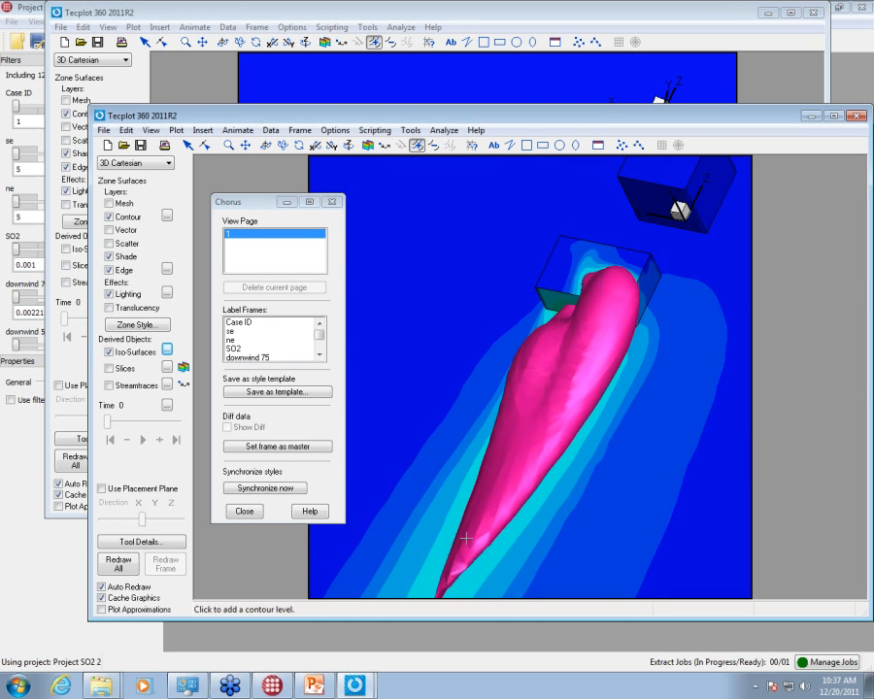
pyautogui.moveTo(561, 436); pyautogui.dragTo(599, 478)
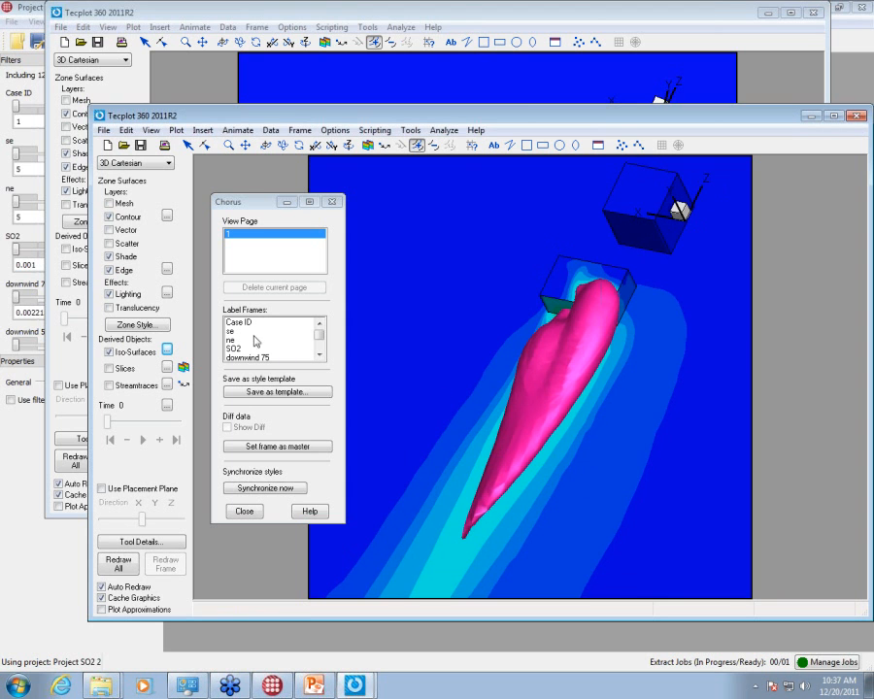
pyautogui.click(292, 394)
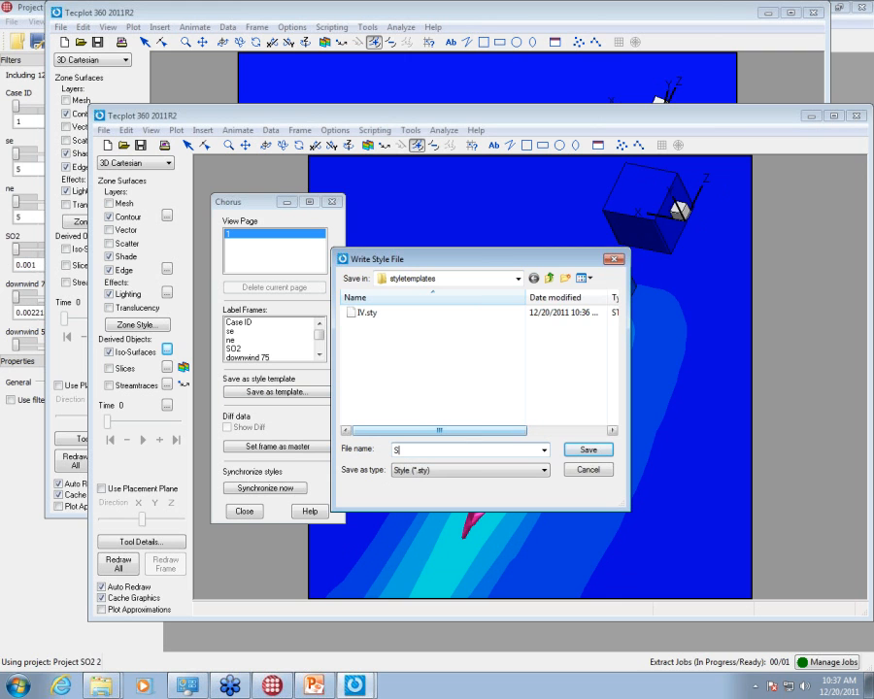
pyautogui.click(576, 451)
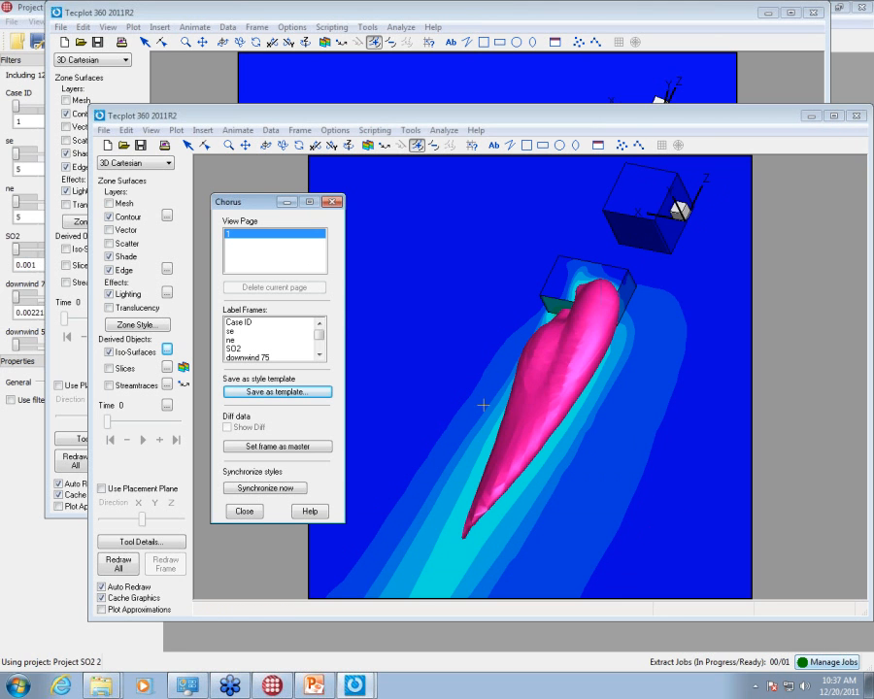
# Step: Switch to Tecplot Chorus and create LPK data files of all cases from Raw data using the SV.sty style template
pyautogui.click(21, 12)
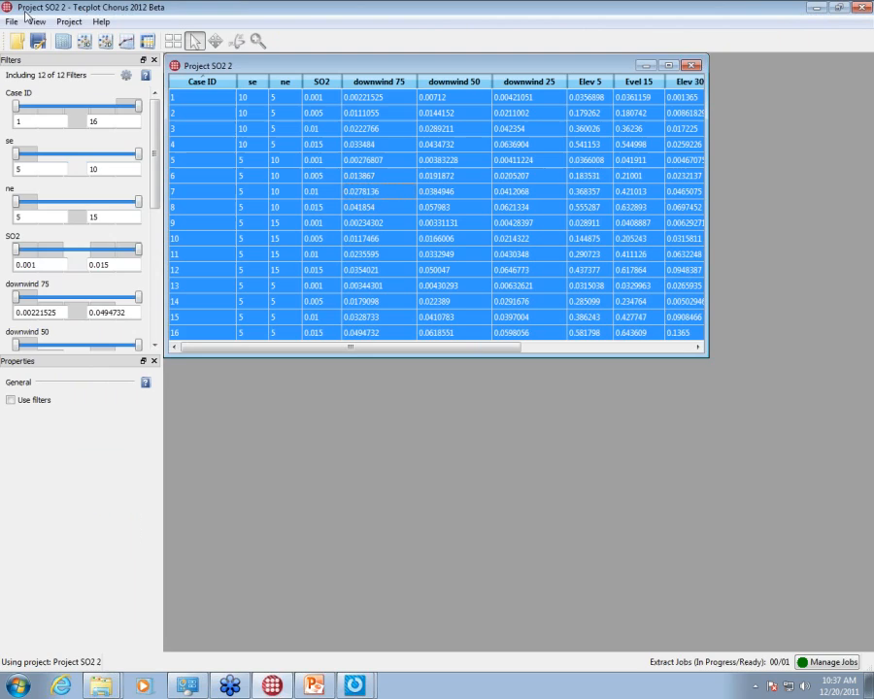
pyautogui.rightClick(270, 127)
pyautogui.click(329, 181)
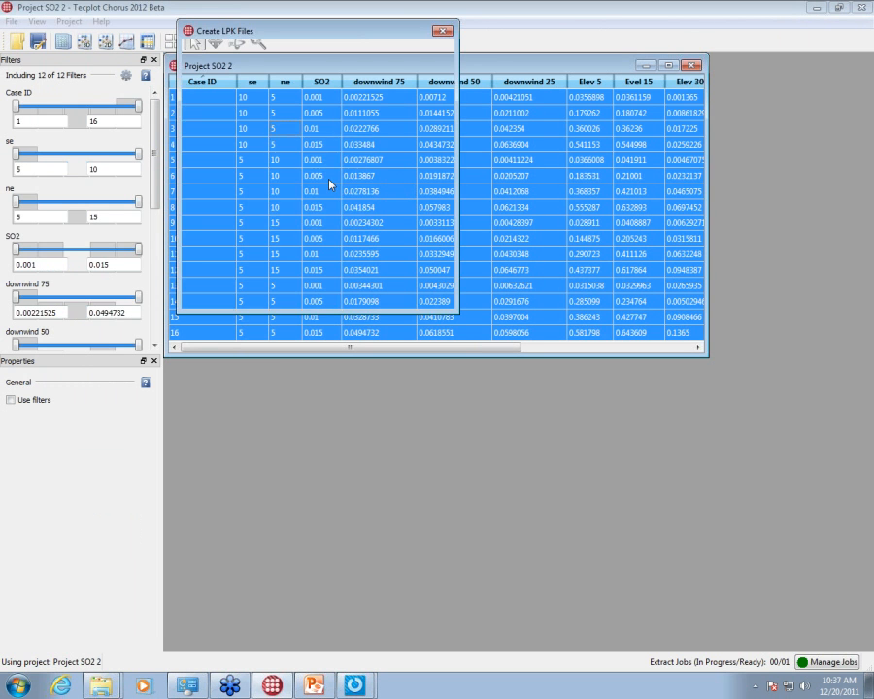
pyautogui.click(360, 95)
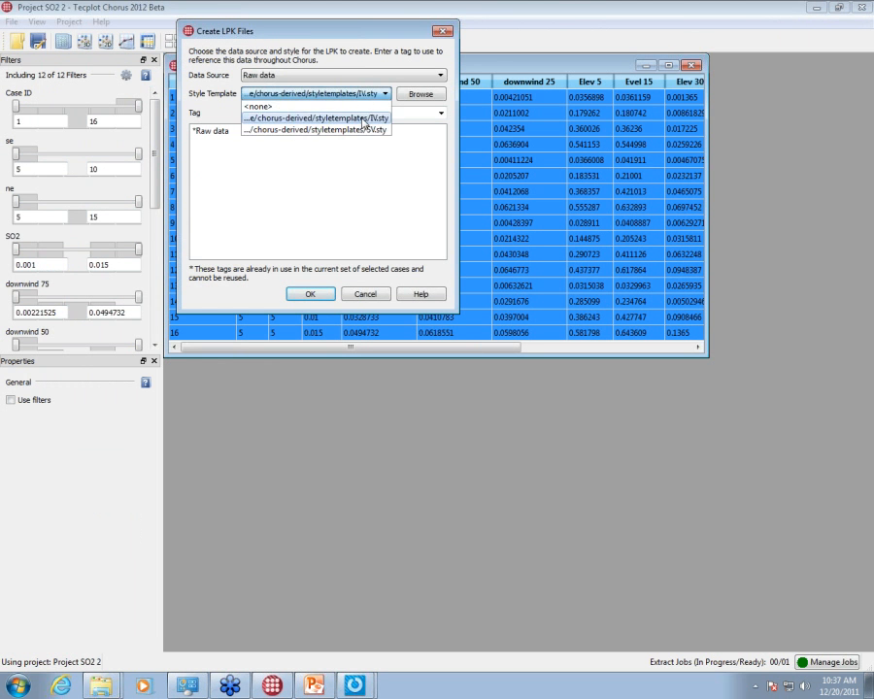
pyautogui.click(361, 121)
pyautogui.click(310, 294)
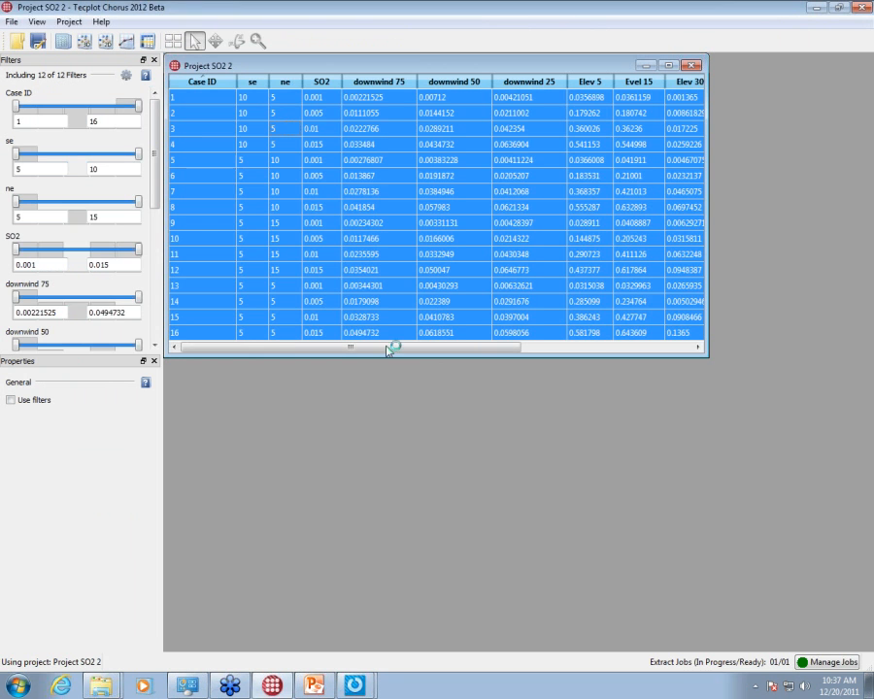
# Step: Deposit the finished PNG image job into the project, linking its files under the Raw data-IV tag
pyautogui.click(833, 660)
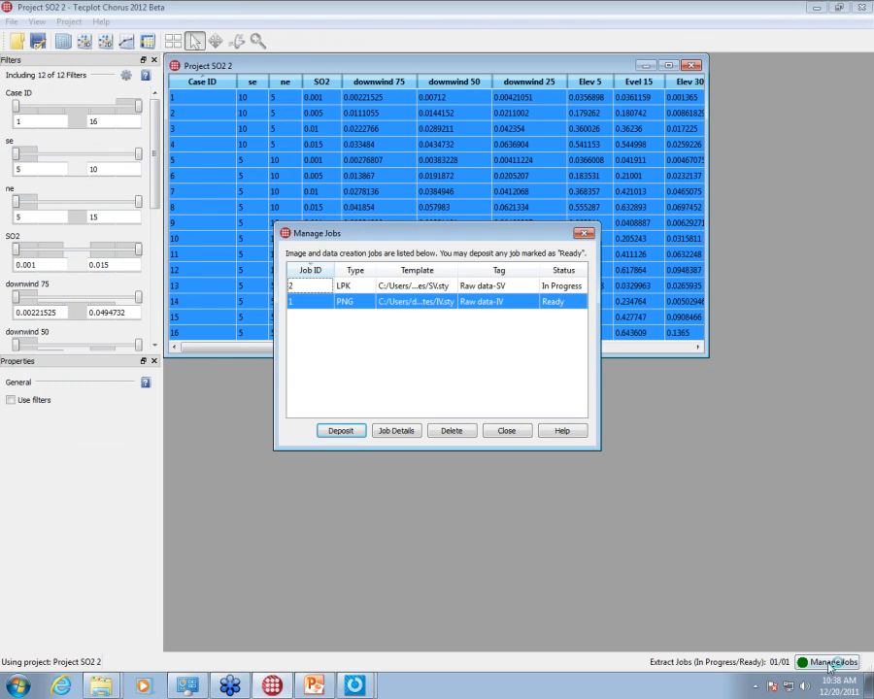
pyautogui.click(345, 431)
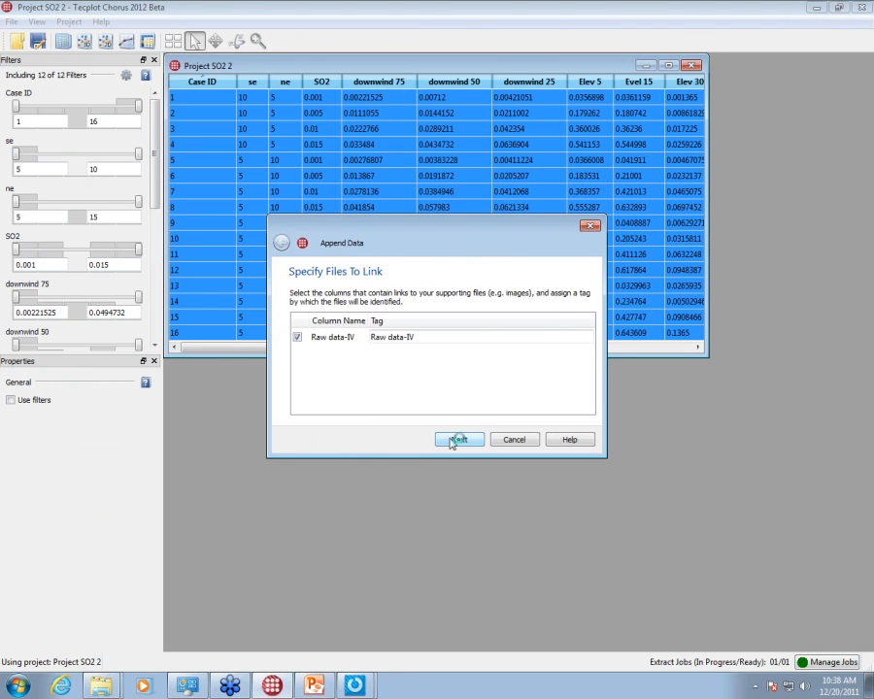
pyautogui.click(454, 438)
pyautogui.click(455, 438)
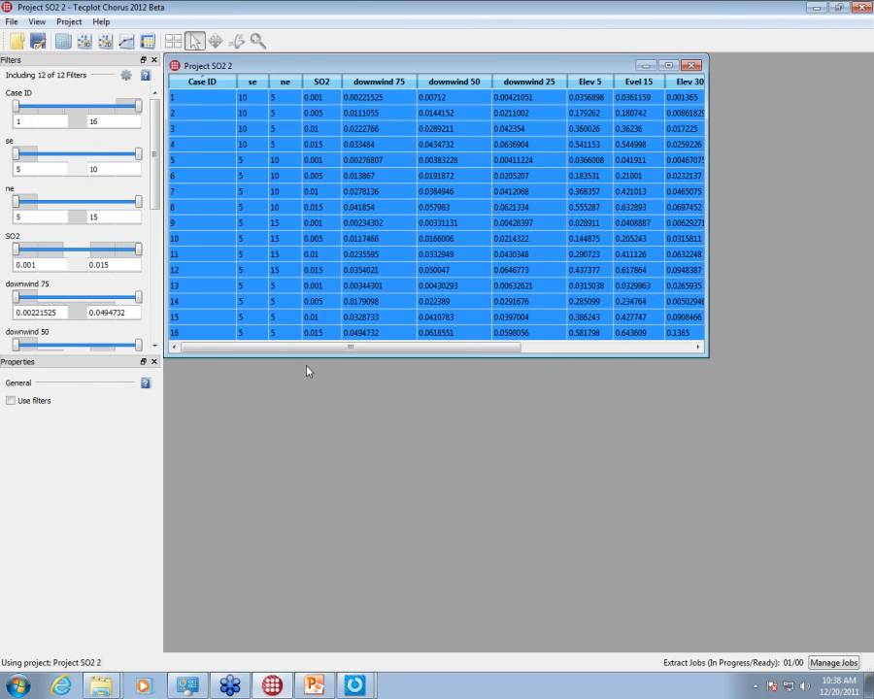
# Step: Open an image matrix of the Raw data-IV images and enlarge its window over the case table
pyautogui.click(38, 41)
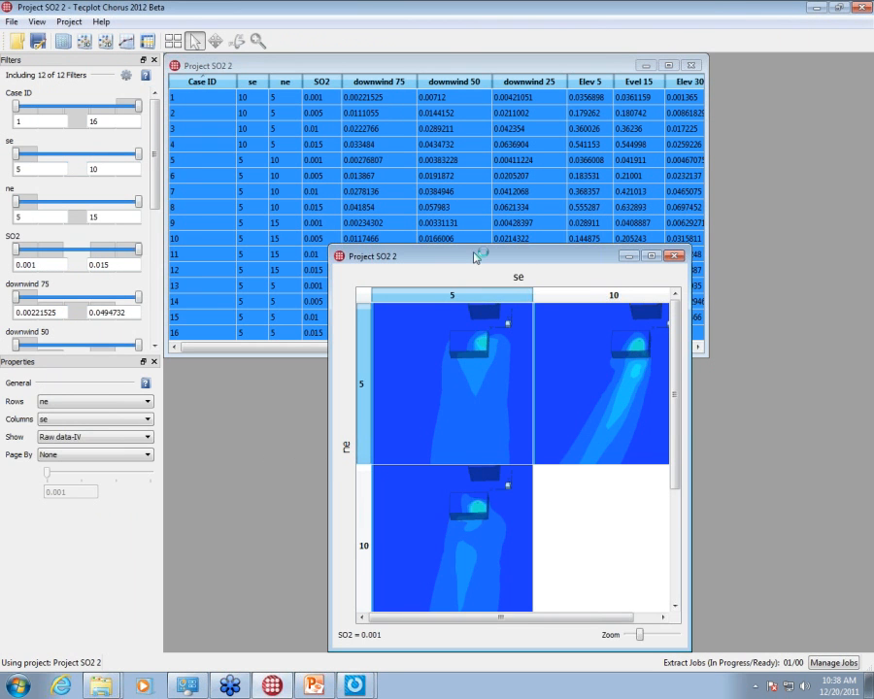
pyautogui.moveTo(476, 256); pyautogui.dragTo(377, 114)
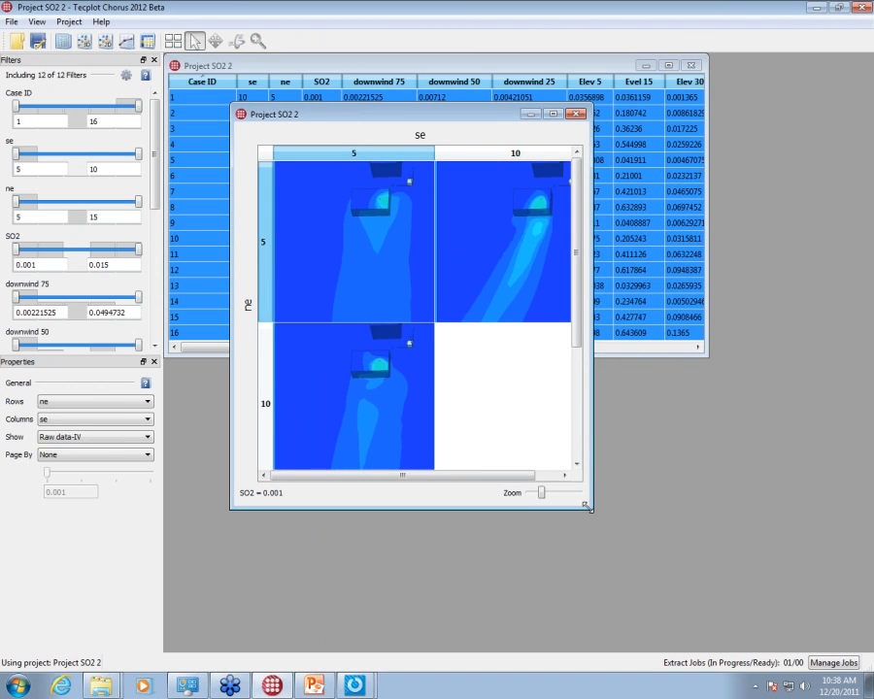
pyautogui.moveTo(590, 508); pyautogui.dragTo(760, 598)
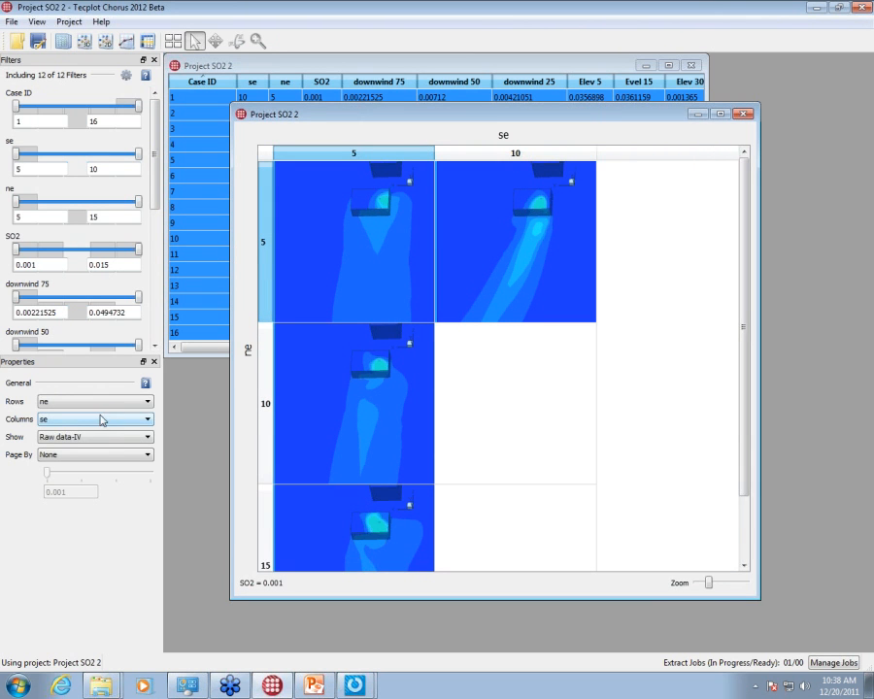
# Step: Arrange the image matrix with SO2 as rows and ne as columns, and enlarge it to fit all three columns
pyautogui.click(97, 419)
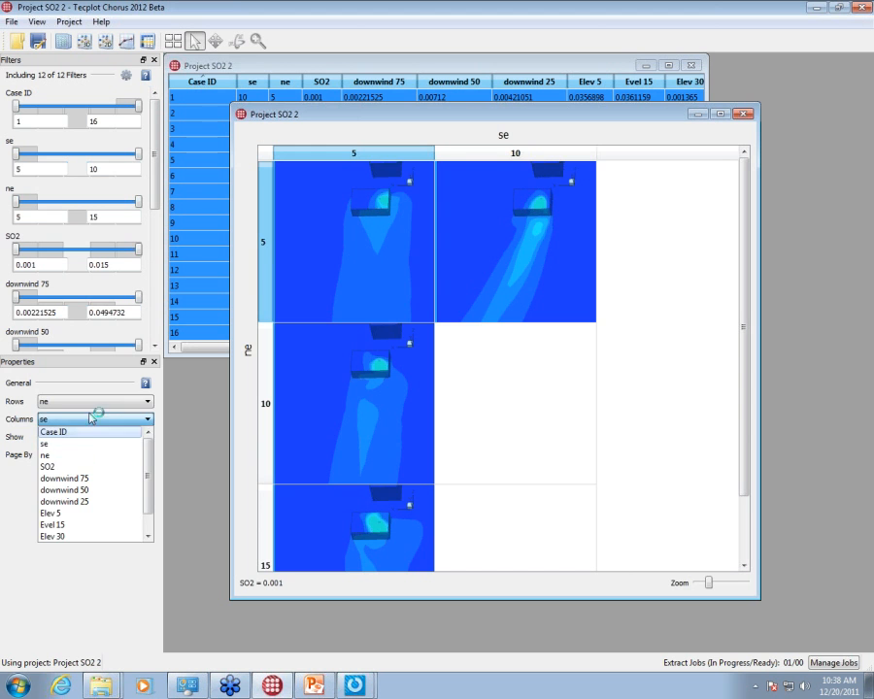
pyautogui.click(91, 402)
pyautogui.click(60, 449)
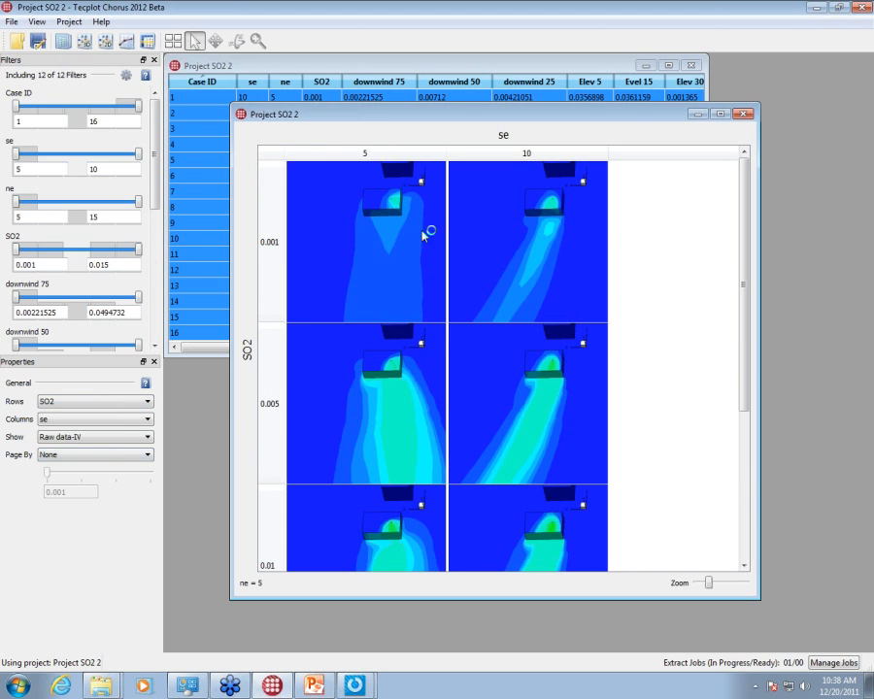
pyautogui.click(83, 419)
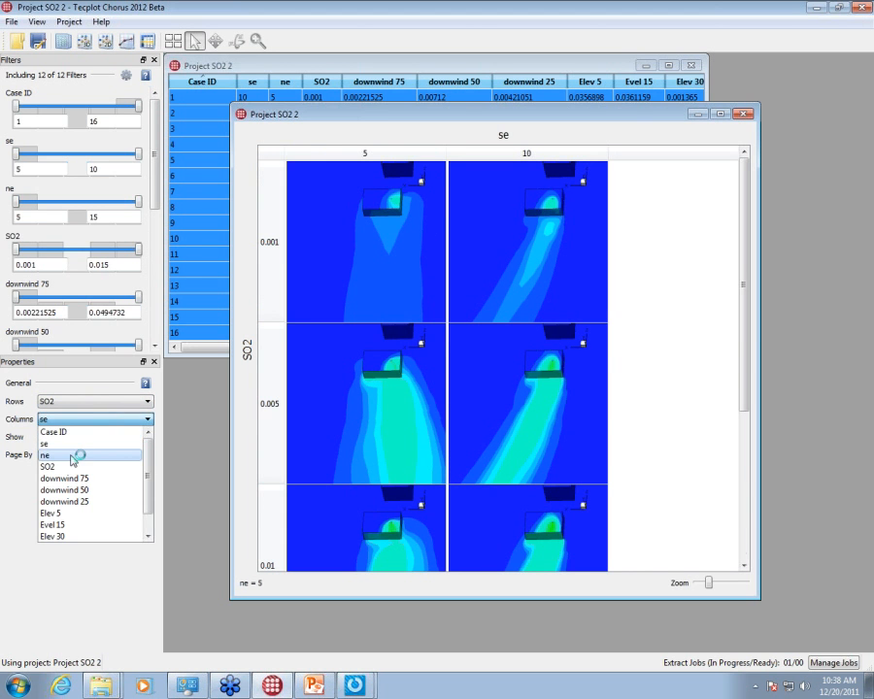
pyautogui.click(72, 452)
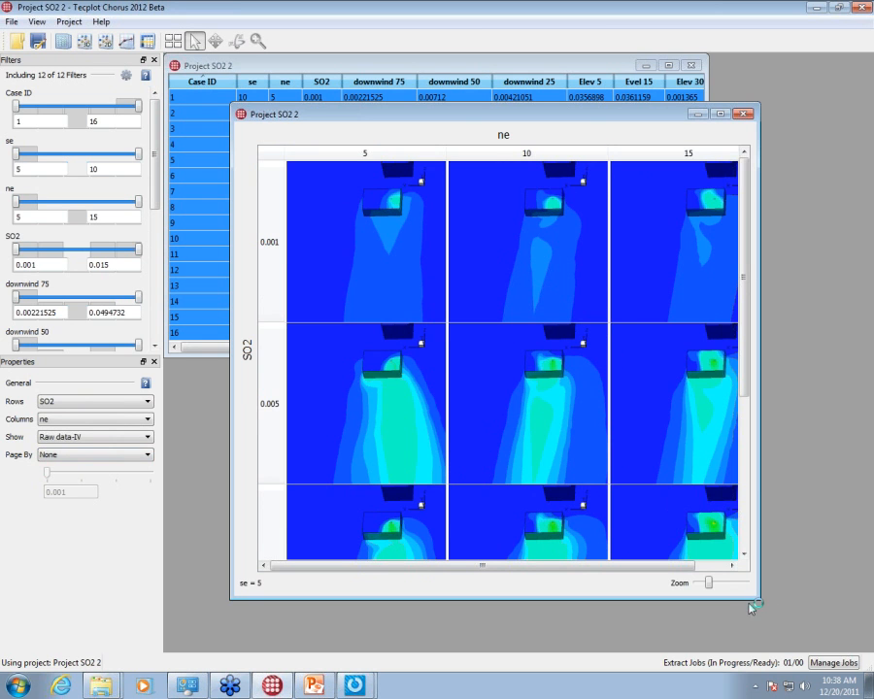
pyautogui.moveTo(760, 599); pyautogui.dragTo(854, 649)
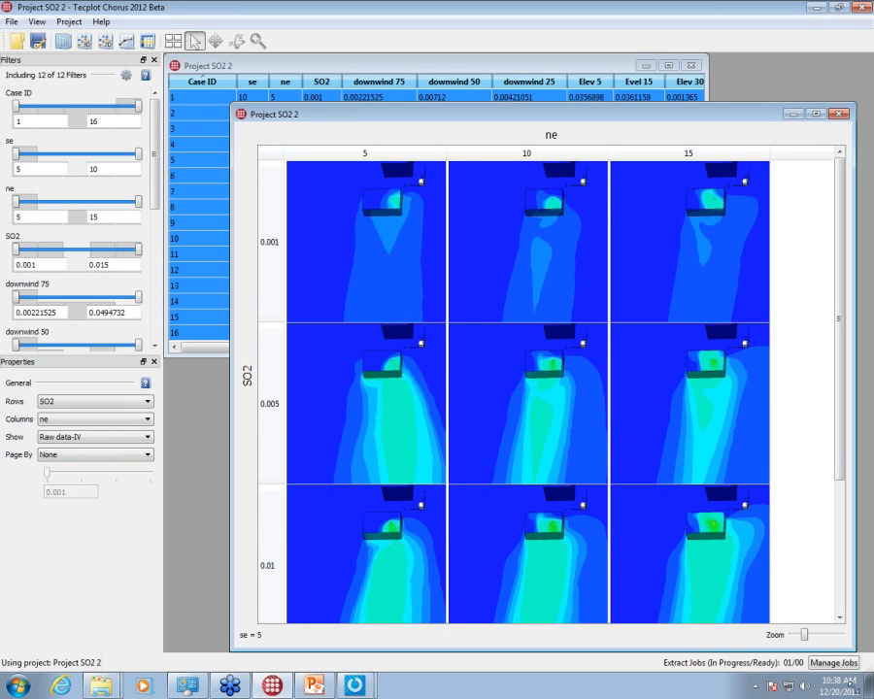
pyautogui.moveTo(843, 321)
pyautogui.mouseDown()
pyautogui.moveTo(843, 451)
pyautogui.moveTo(843, 315)
pyautogui.mouseUp()
# Step: Select all cases in the image matrix and view their images in a separate window
pyautogui.click(356, 219)
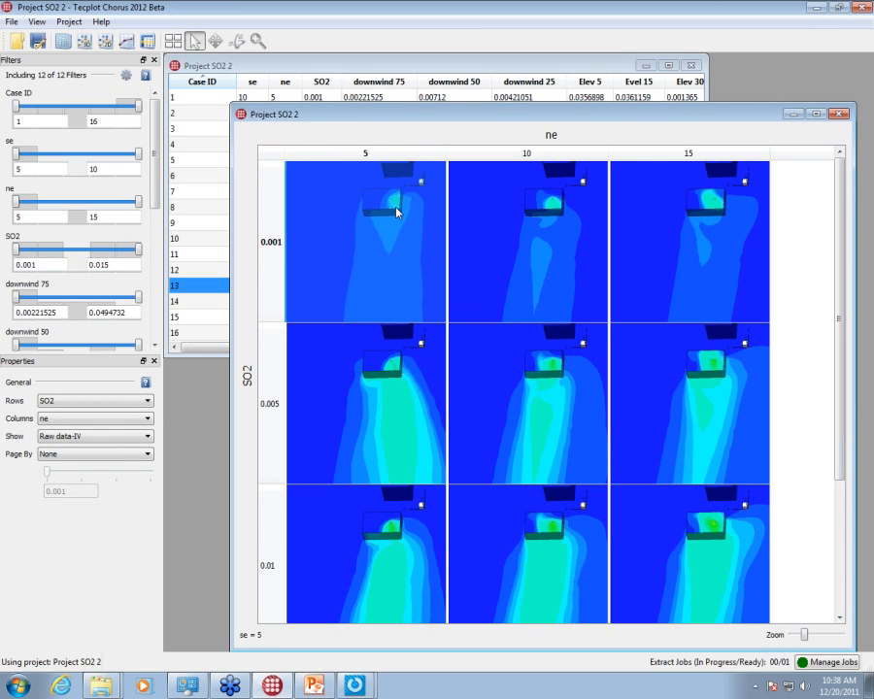
pyautogui.moveTo(396, 211)
pyautogui.moveTo(302, 168)
pyautogui.click(271, 158)
pyautogui.rightClick(352, 227)
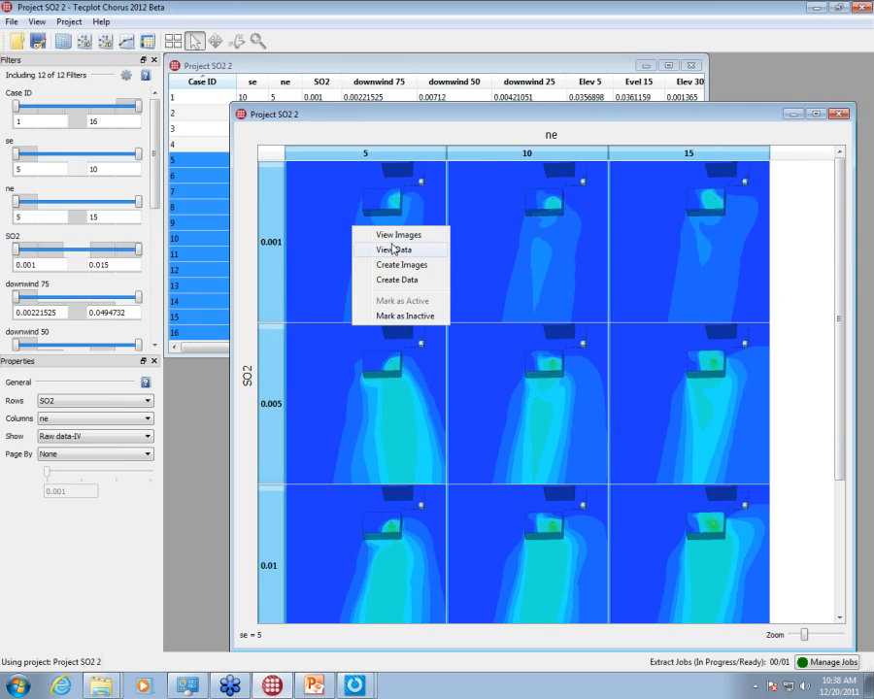
pyautogui.click(400, 235)
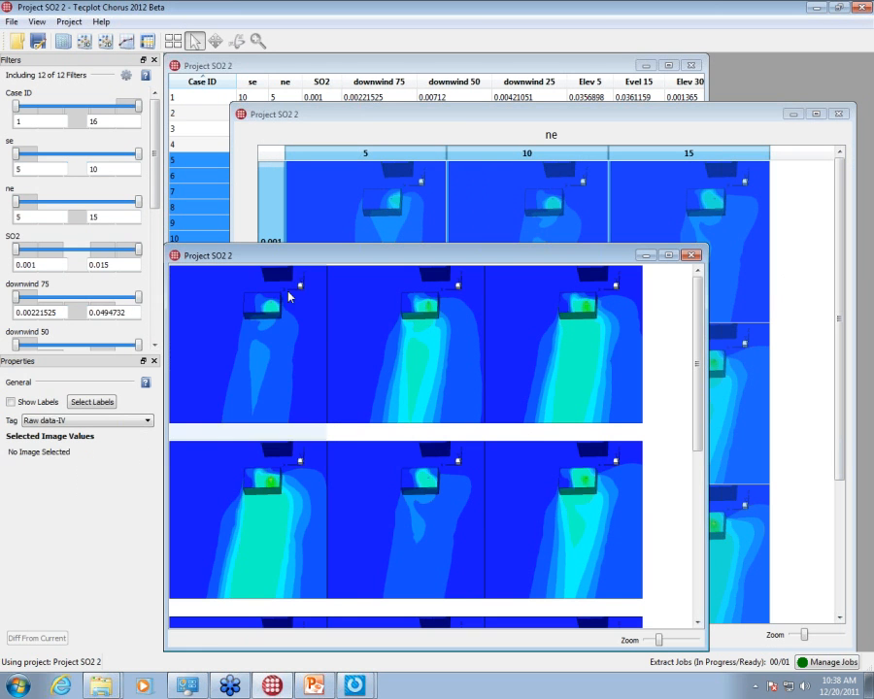
# Step: Compute image differences relative to the case 5 image and reposition the difference window for comparison
pyautogui.click(261, 306)
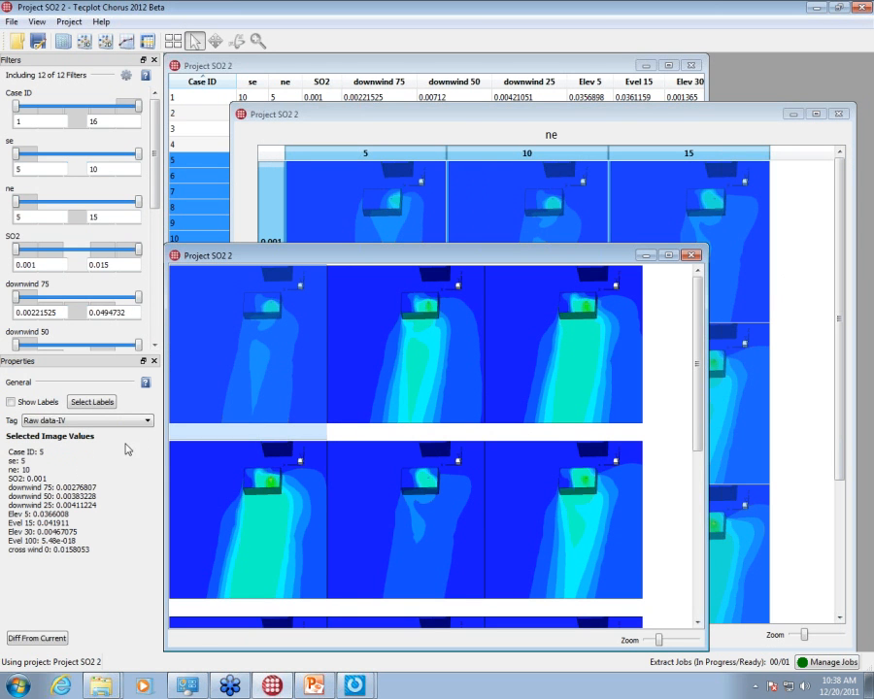
pyautogui.click(53, 639)
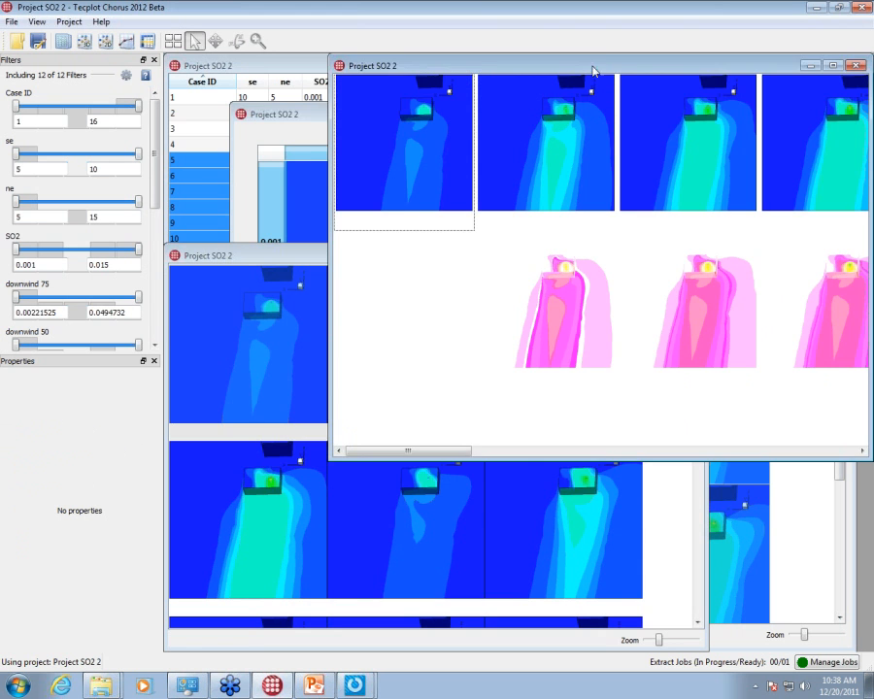
pyautogui.moveTo(588, 70); pyautogui.dragTo(352, 137)
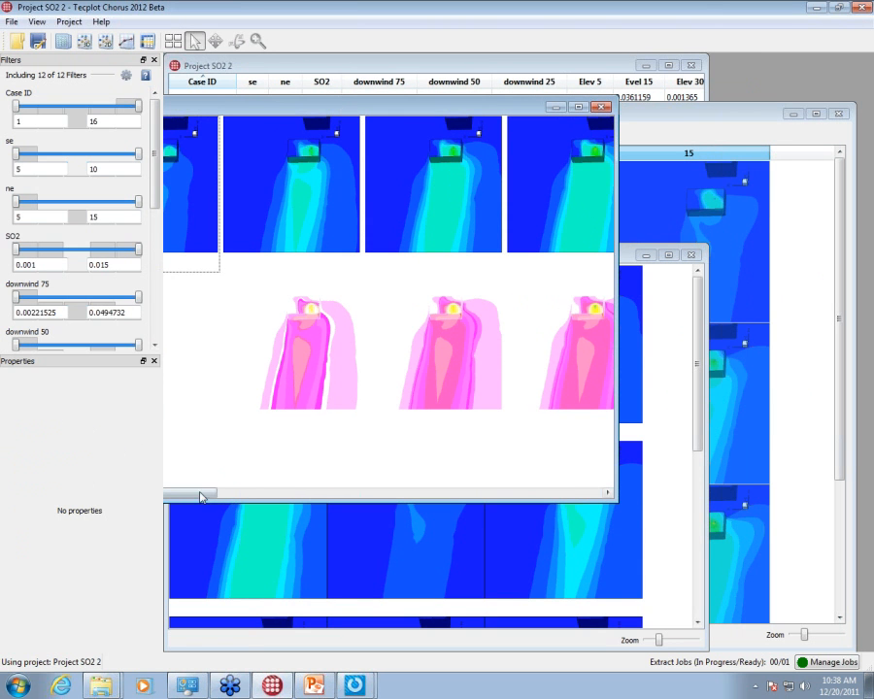
pyautogui.moveTo(199, 492)
pyautogui.mouseDown()
pyautogui.moveTo(358, 515)
pyautogui.moveTo(546, 516)
pyautogui.moveTo(208, 497)
pyautogui.mouseUp()
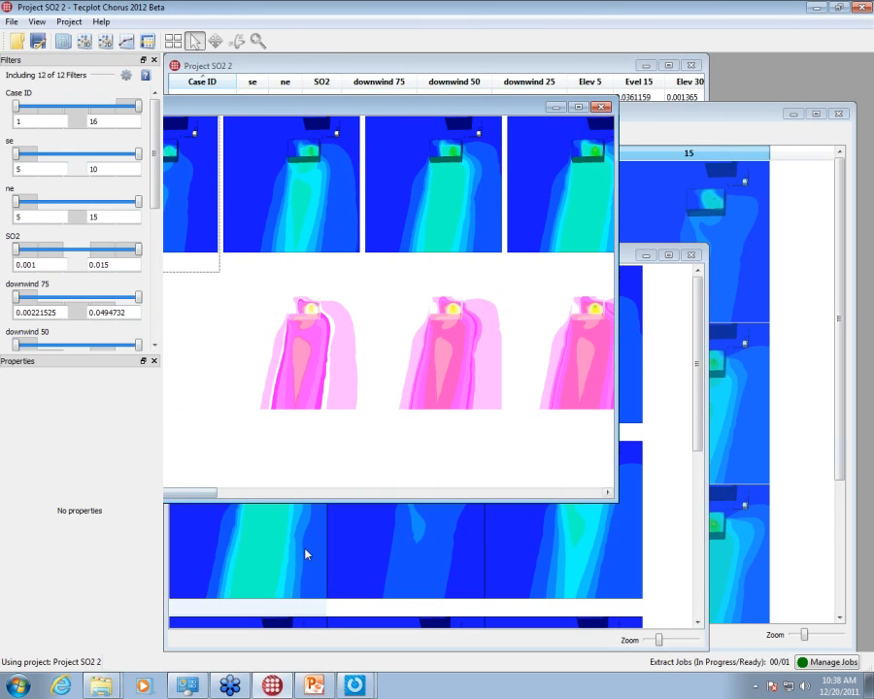
# Step: Deposit the finished Raw data-SV extract job into the project, linking its files under the tag Raw data-SV
pyautogui.click(819, 661)
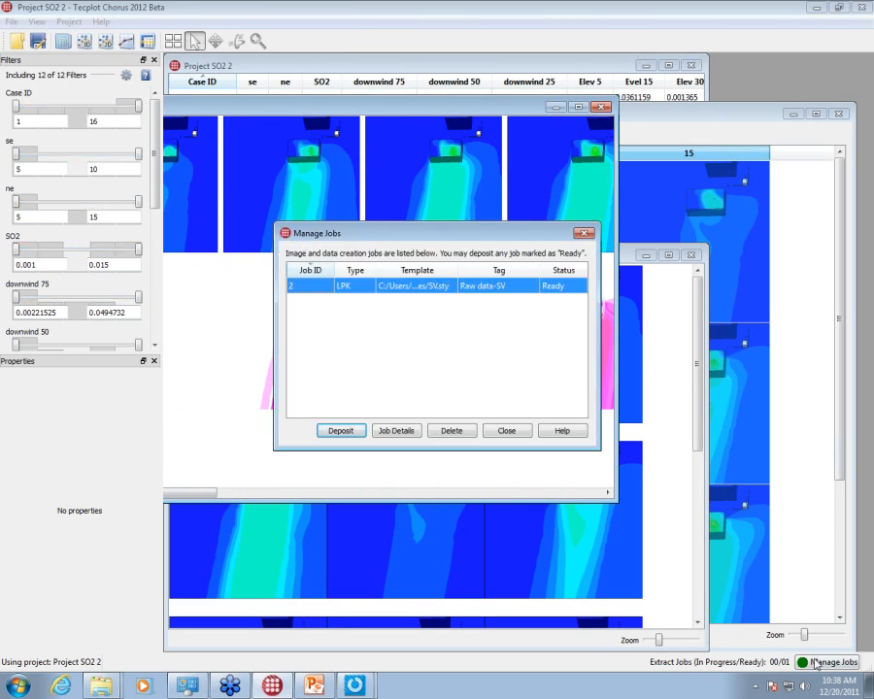
pyautogui.click(362, 432)
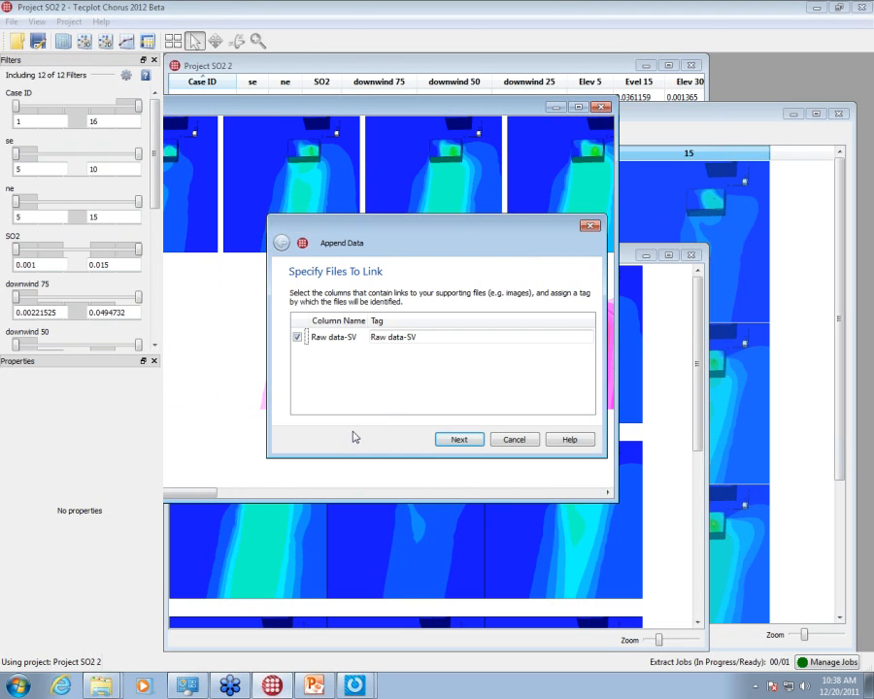
pyautogui.click(476, 446)
pyautogui.click(475, 443)
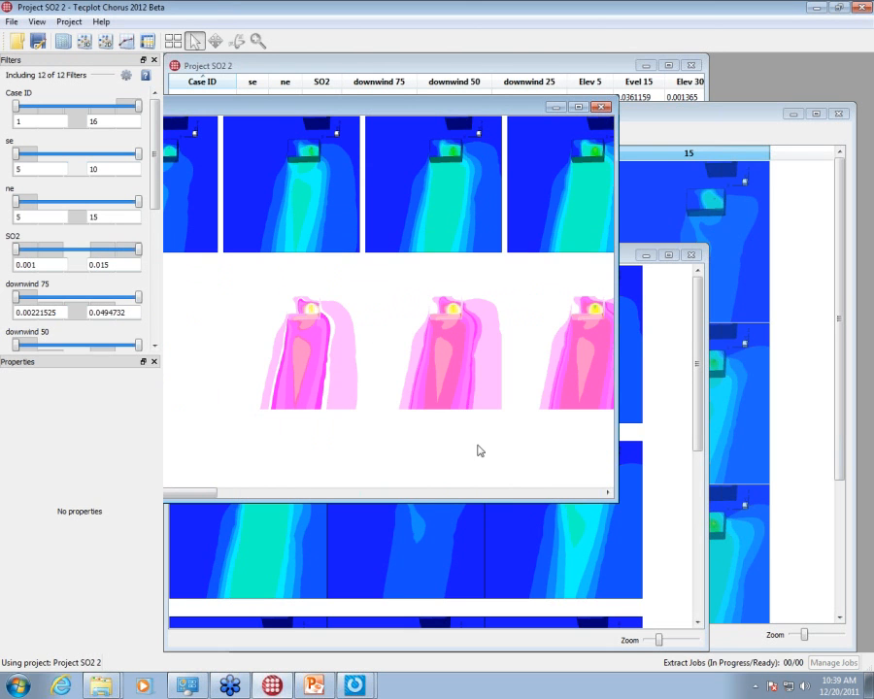
# Step: Select all cases in the case table and view their Raw data-SV data without a style template
pyautogui.click(493, 65)
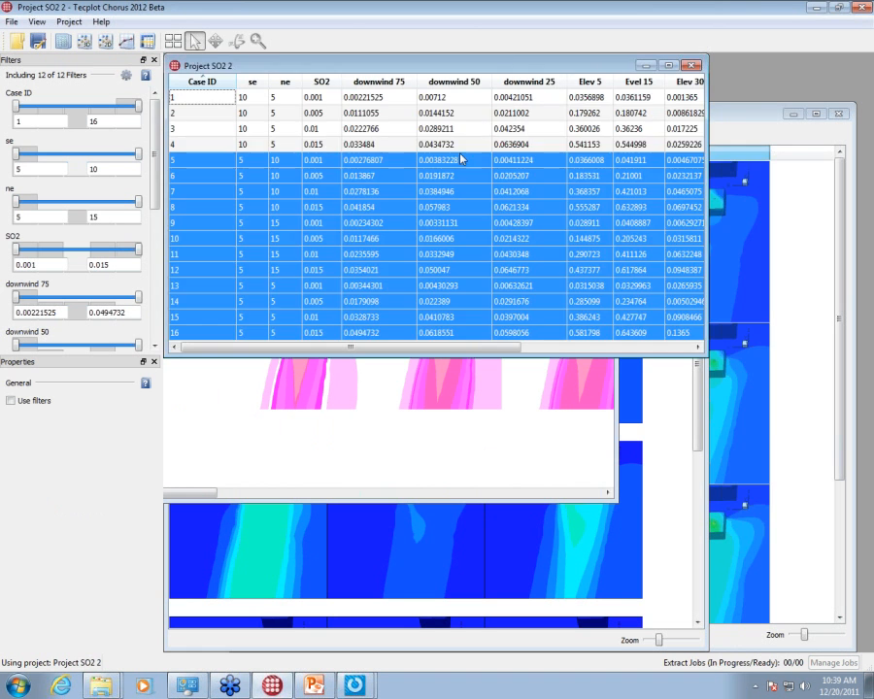
pyautogui.click(458, 151)
pyautogui.hotkey('ctrl', 'a')
pyautogui.rightClick(459, 151)
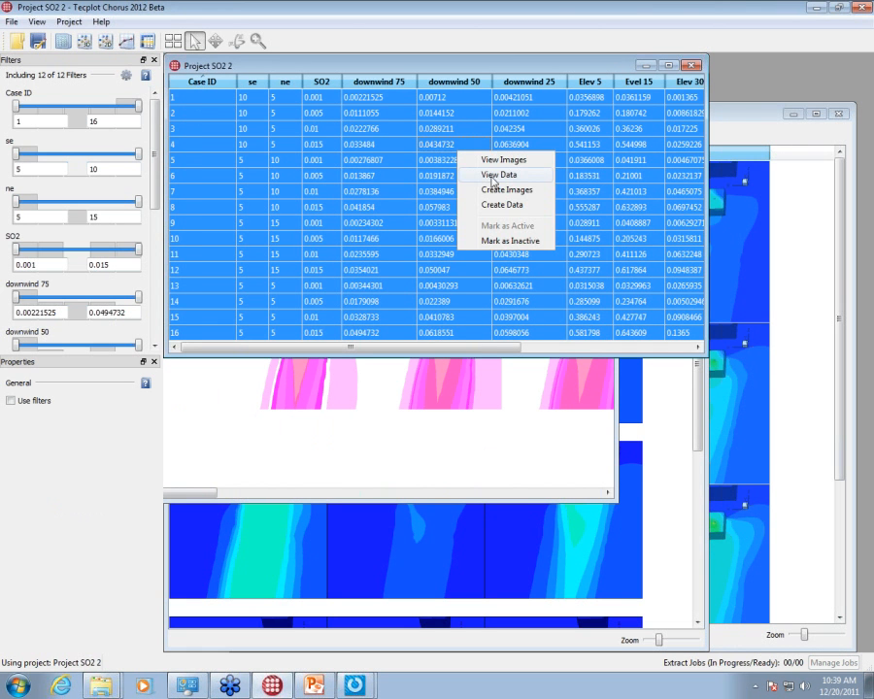
pyautogui.click(493, 176)
pyautogui.click(480, 213)
pyautogui.click(461, 224)
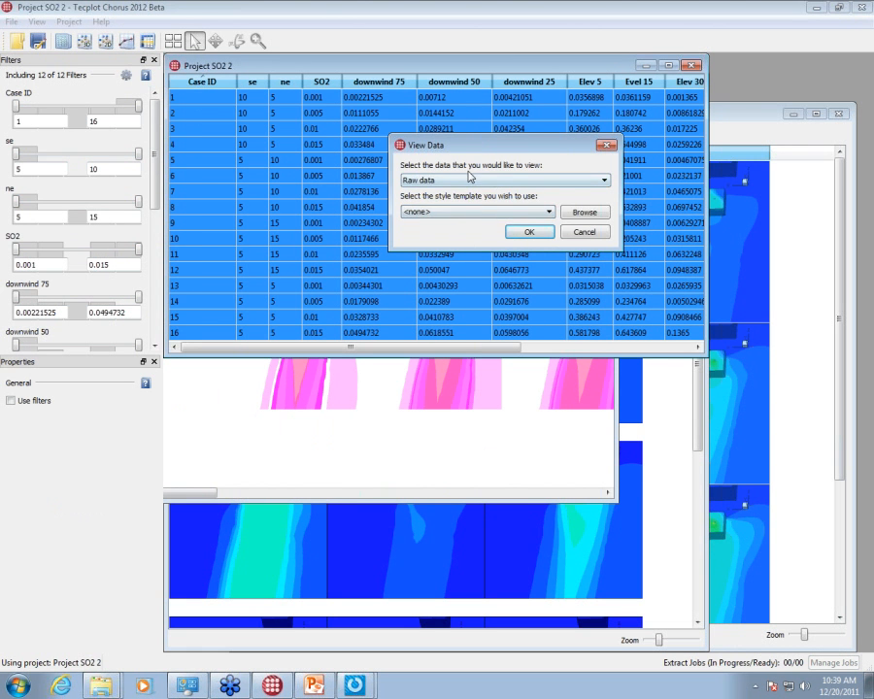
pyautogui.click(469, 176)
pyautogui.click(505, 200)
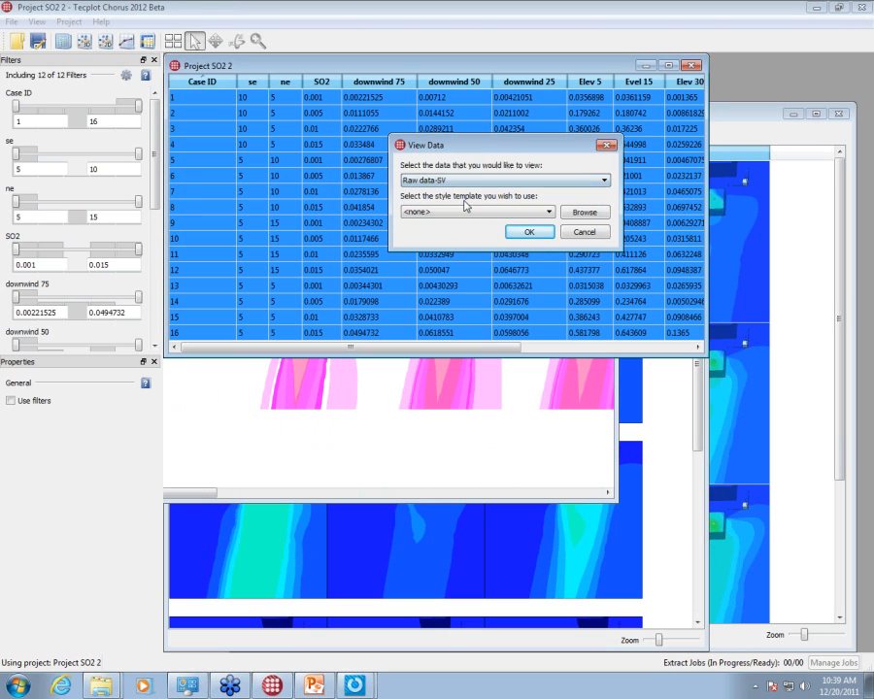
pyautogui.click(528, 231)
pyautogui.click(584, 229)
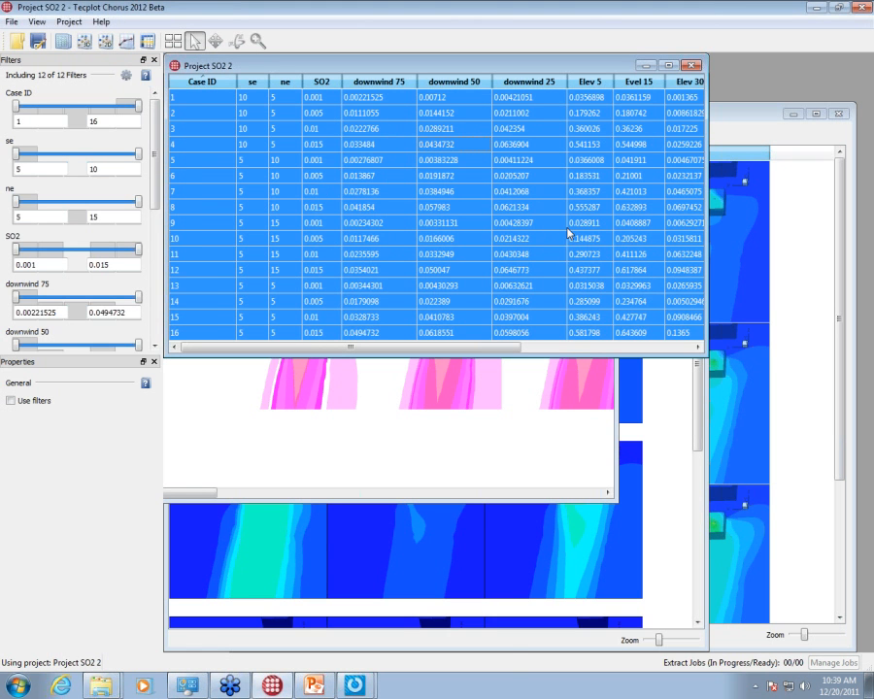
# Step: Switch to the Tecplot 360 window holding the Raw data-SV cases and reposition its Chorus dialog
pyautogui.click(355, 685)
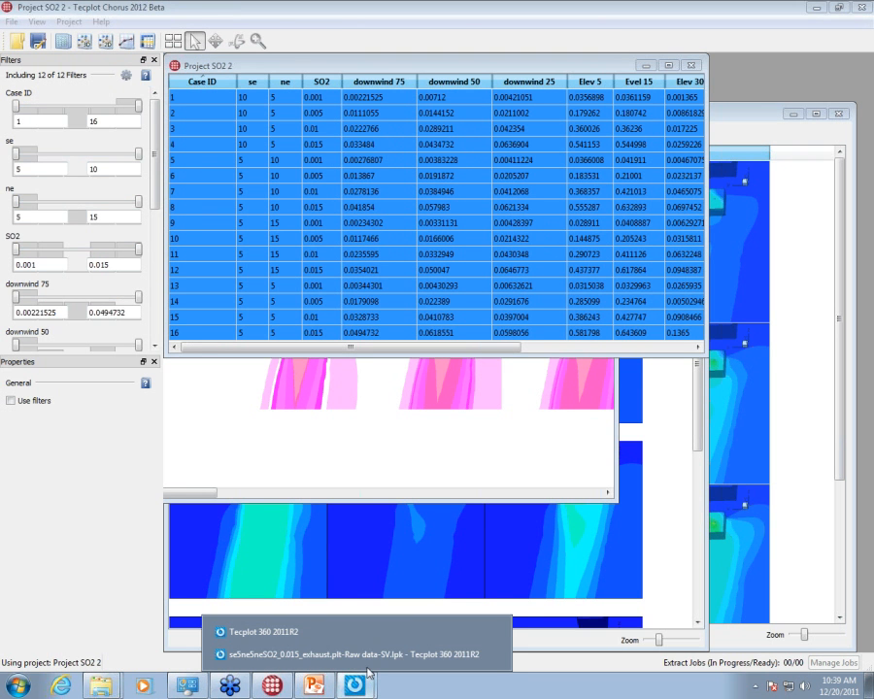
pyautogui.click(342, 649)
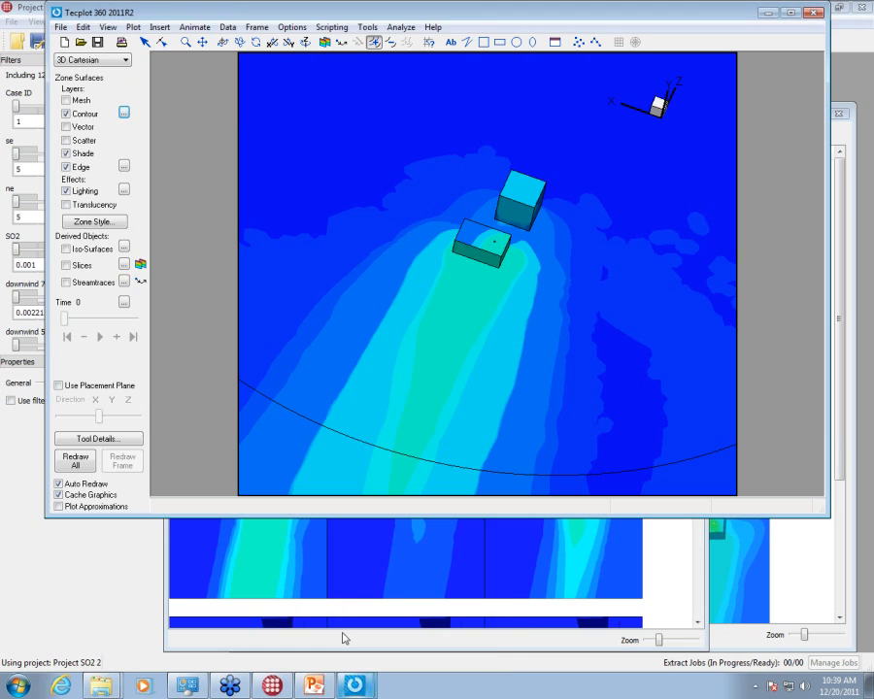
pyautogui.click(355, 685)
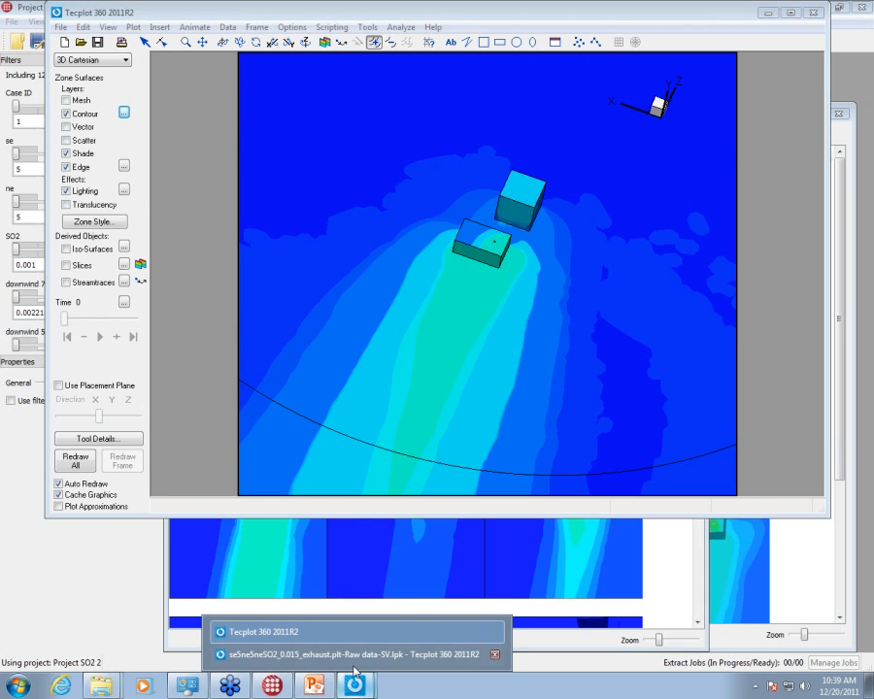
pyautogui.click(349, 653)
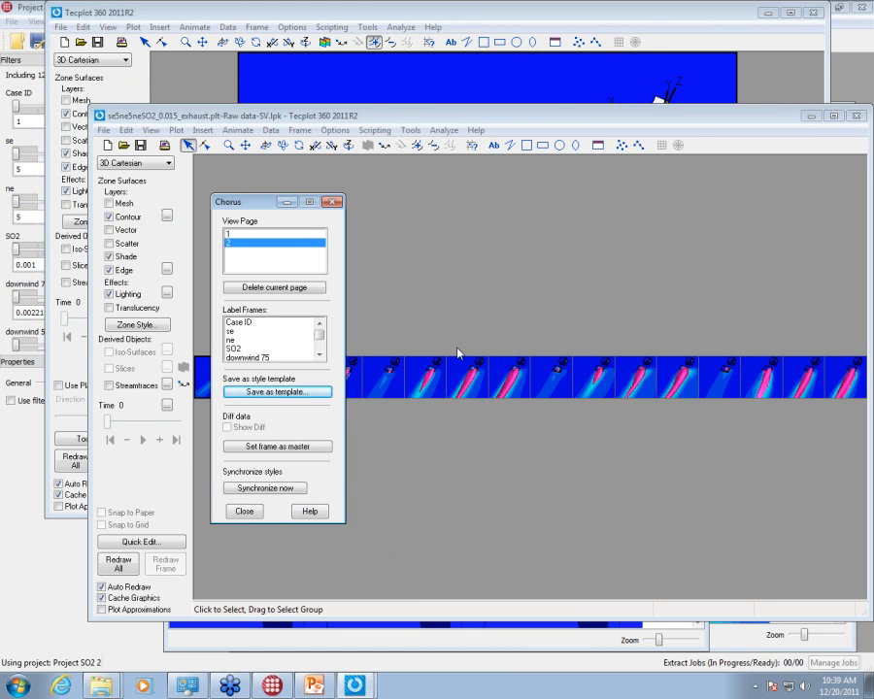
pyautogui.moveTo(255, 200); pyautogui.dragTo(355, 228)
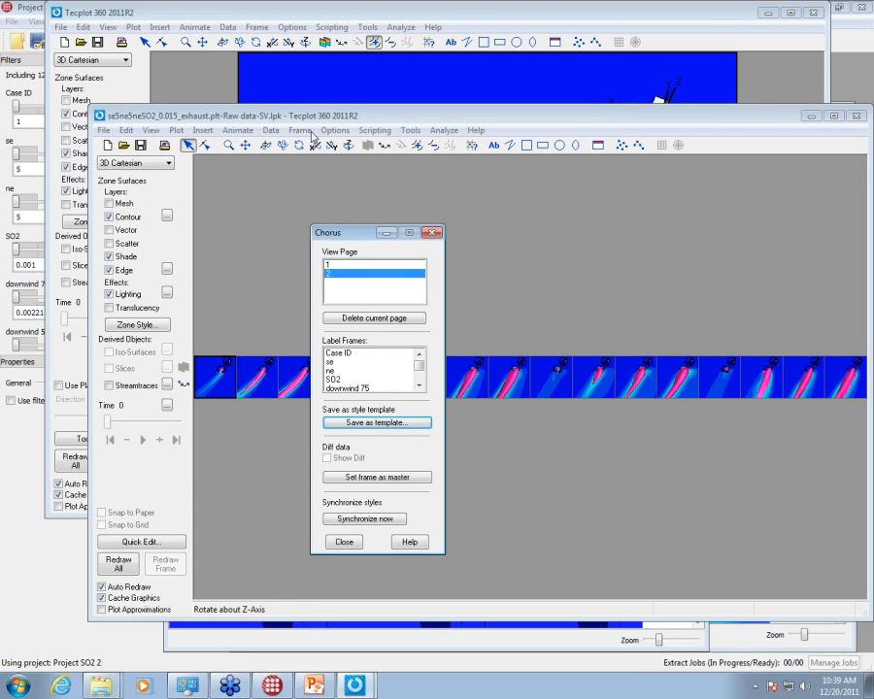
# Step: Tile the case frames in a four-by-four grid, fit them in the workspace, and uncover them from the Chorus dialog
pyautogui.click(300, 130)
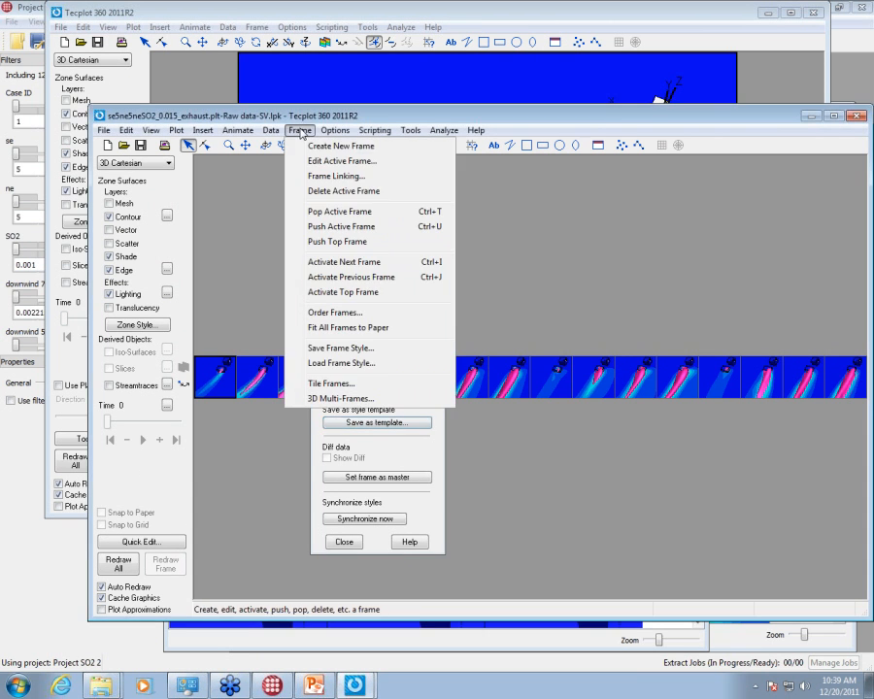
pyautogui.click(331, 383)
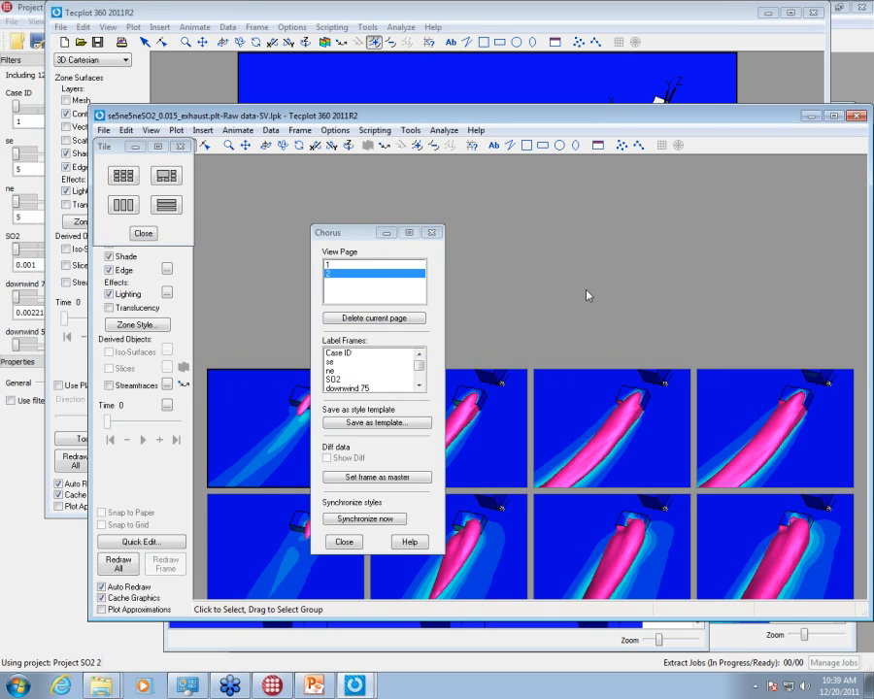
pyautogui.scroll(-1, 585, 290)
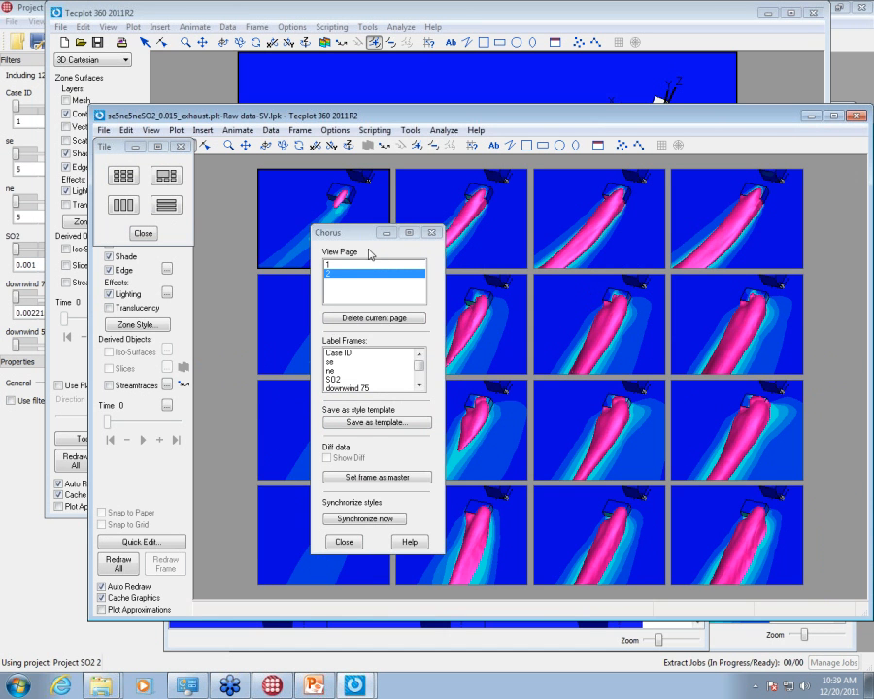
pyautogui.moveTo(369, 232); pyautogui.dragTo(204, 219)
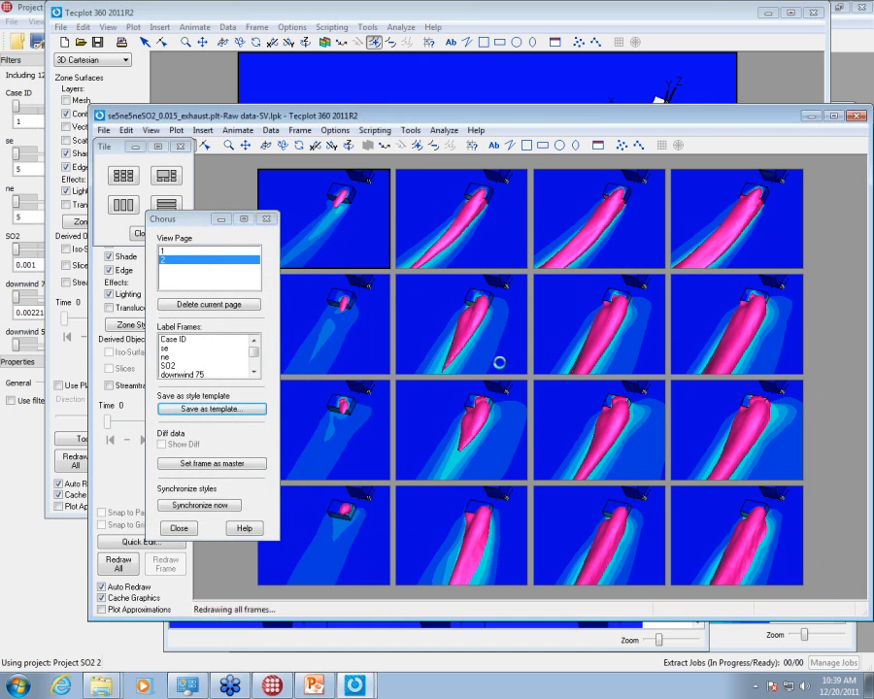
# Step: Enlarge the plume view around the buildings in all frames and label each frame with its ne and SO2 values
pyautogui.moveTo(499, 362); pyautogui.dragTo(499, 408)
pyautogui.moveTo(542, 362); pyautogui.dragTo(515, 370)
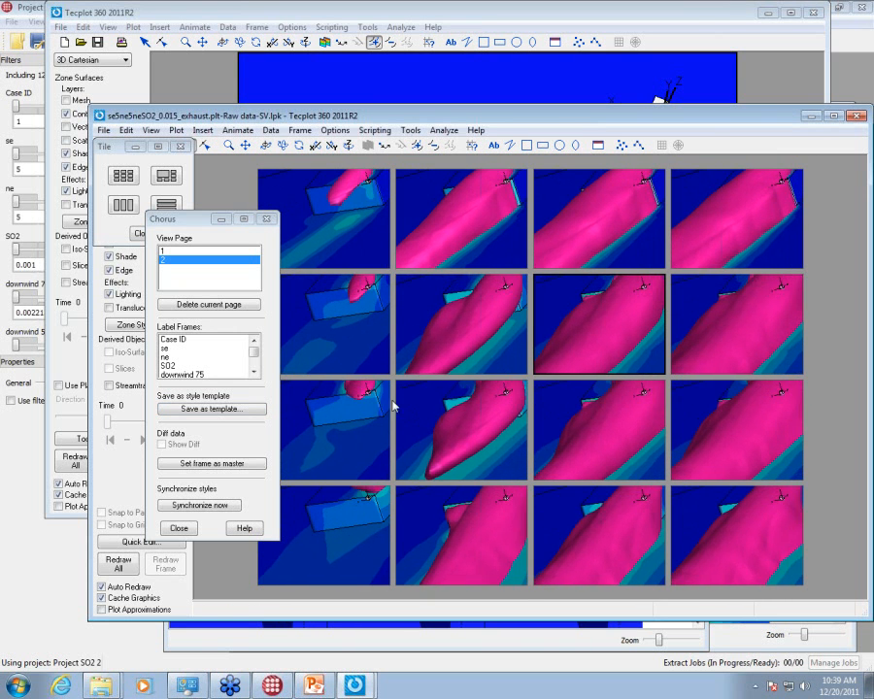
pyautogui.moveTo(193, 358); pyautogui.dragTo(194, 367)
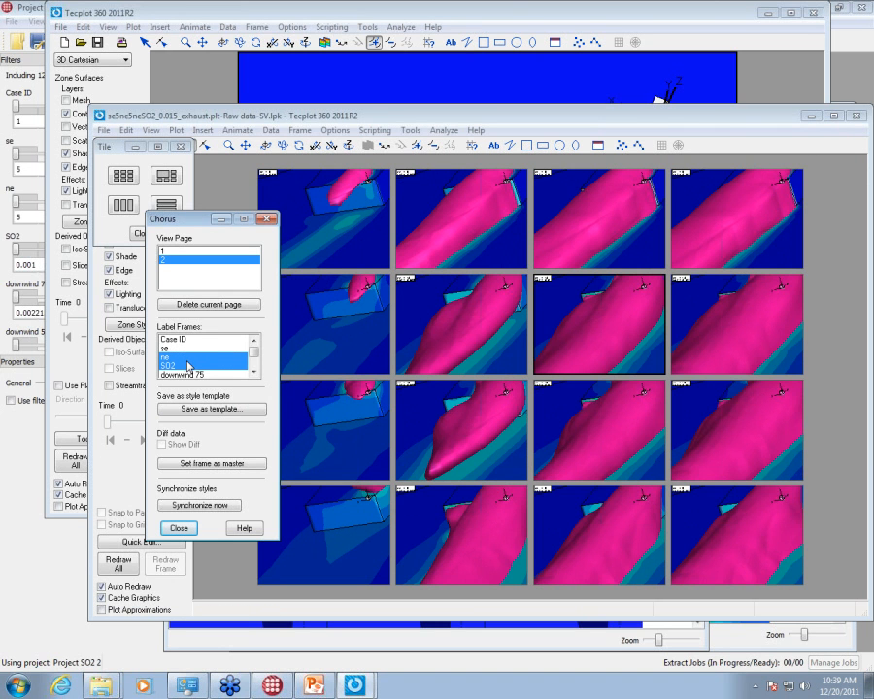
# Step: Enlarge one frame's ne and SO2 label to Courier 8.5% and synchronize that style across all frames
pyautogui.doubleClick(405, 285)
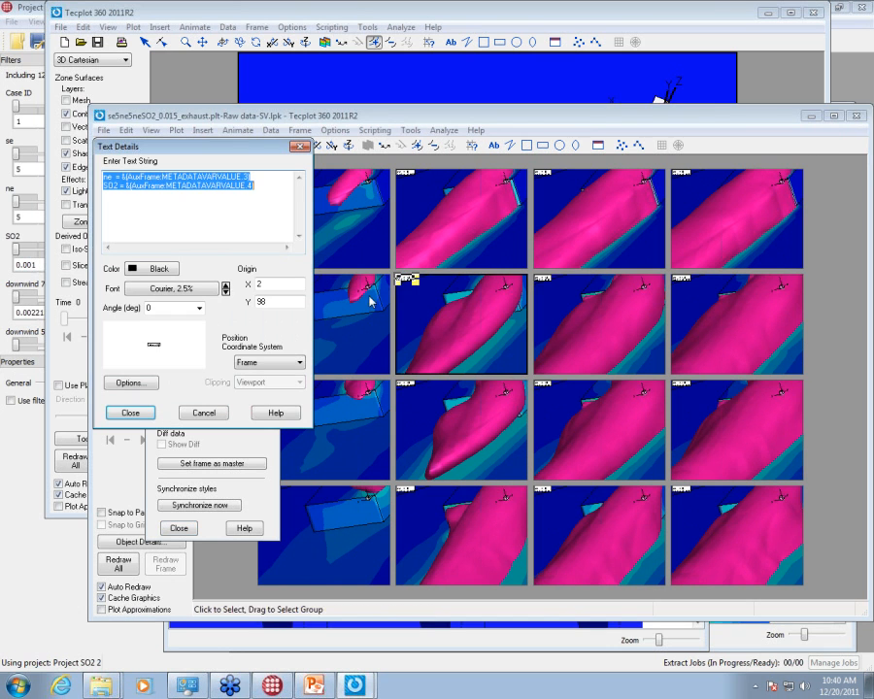
pyautogui.click(227, 285)
pyautogui.click(226, 285)
pyautogui.click(226, 285)
pyautogui.click(226, 286)
pyautogui.click(226, 285)
pyautogui.click(227, 285)
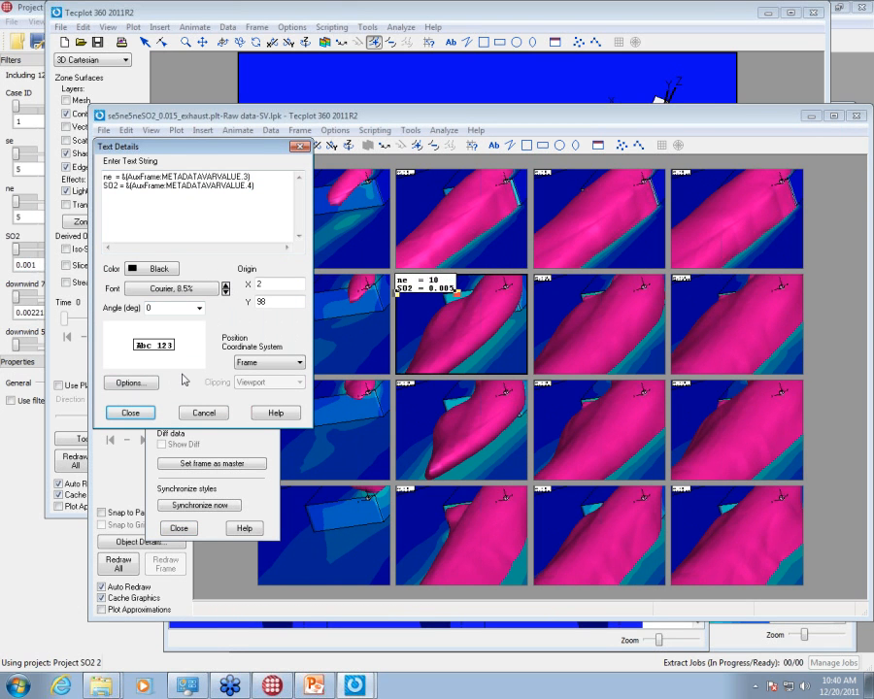
pyautogui.click(153, 416)
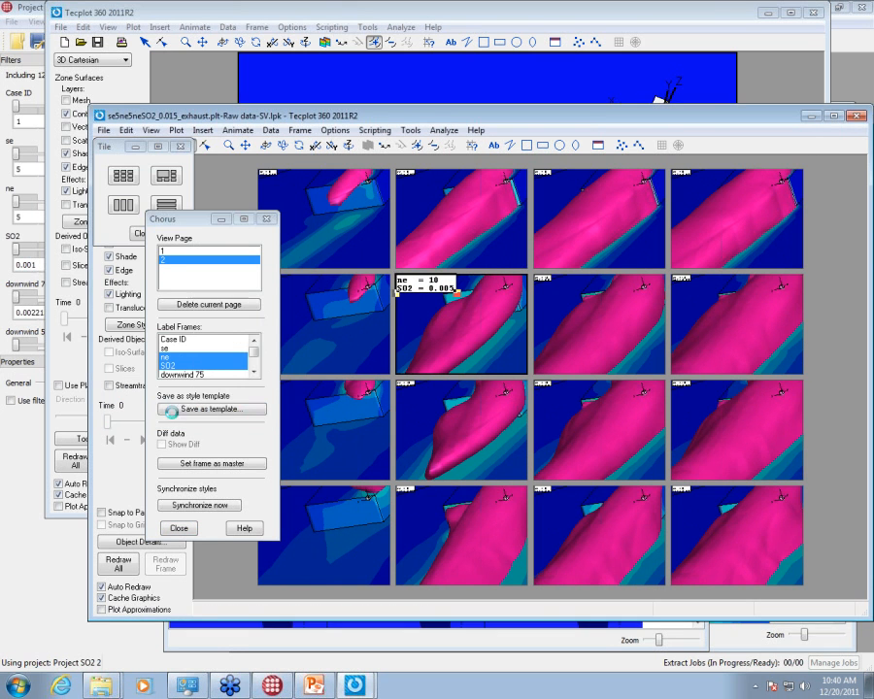
pyautogui.click(212, 504)
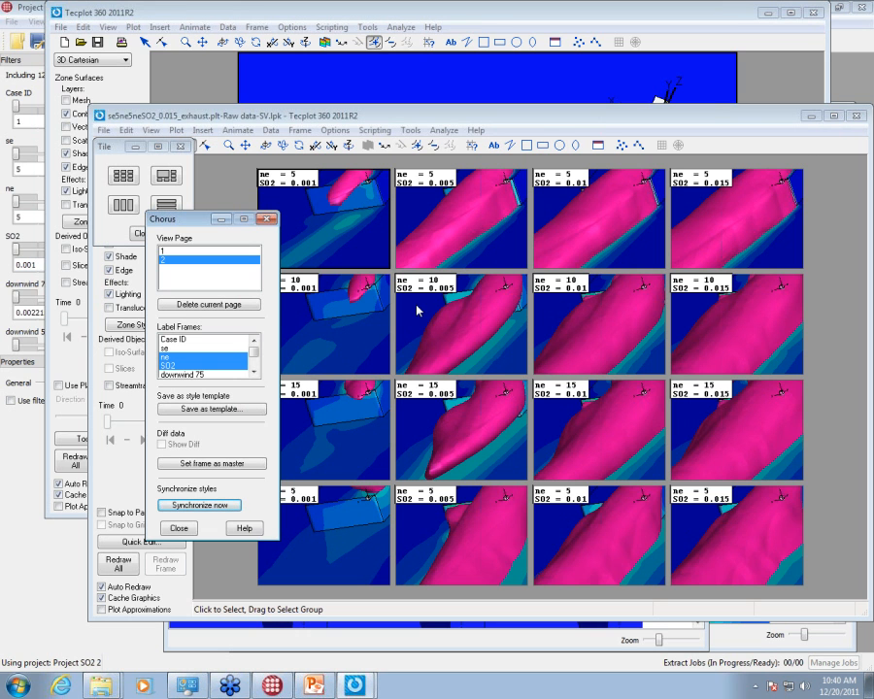
# Step: Set up an image export in BMP format covering all frames with a width of 3000
pyautogui.click(103, 129)
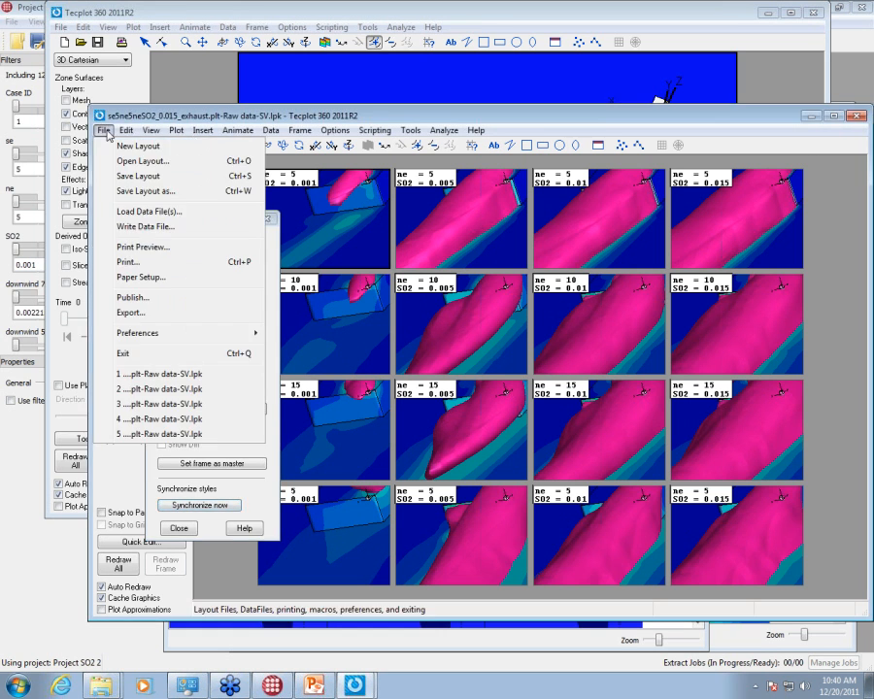
pyautogui.click(160, 314)
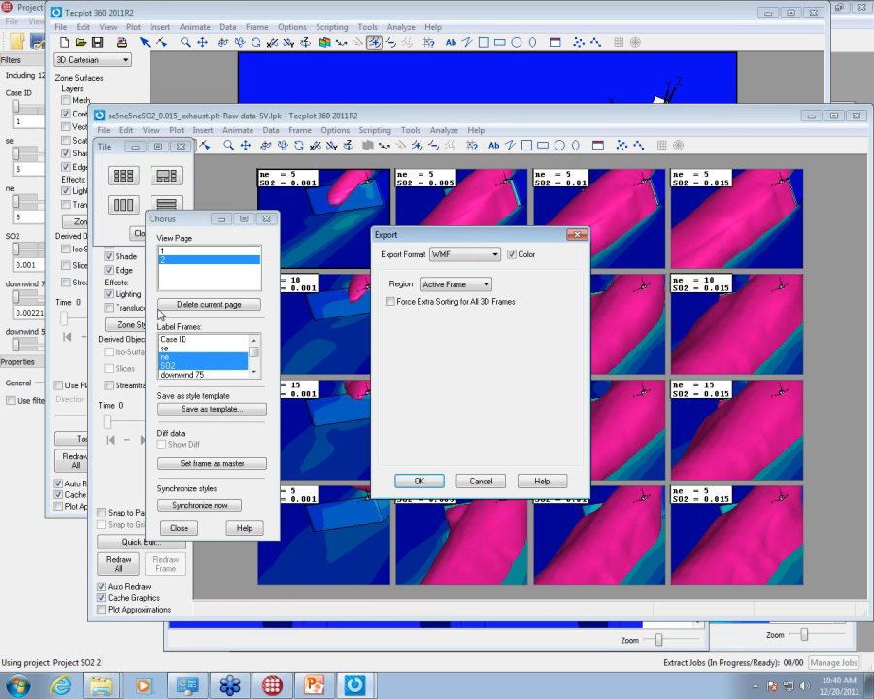
pyautogui.click(449, 253)
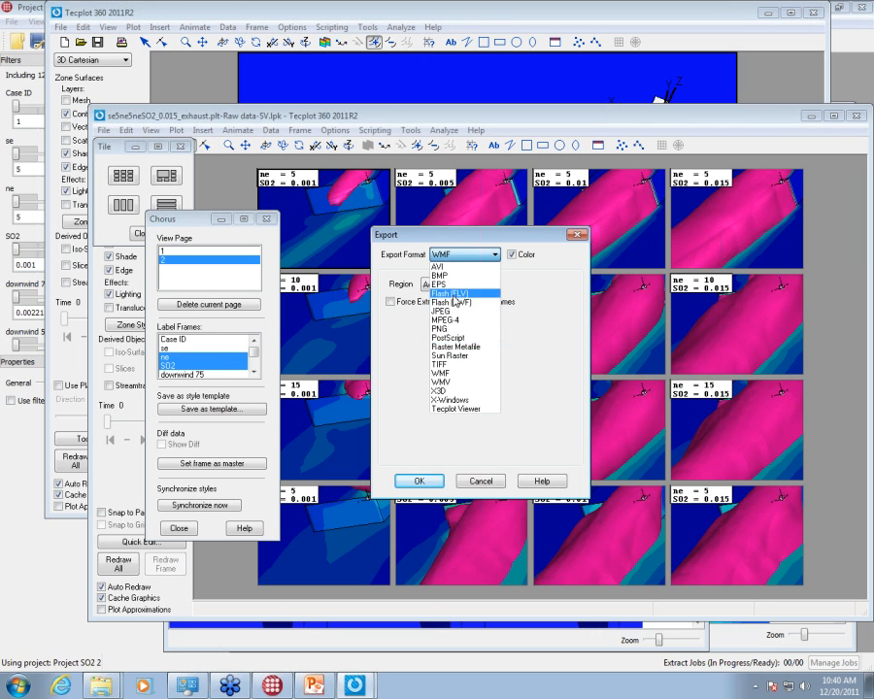
pyautogui.click(457, 276)
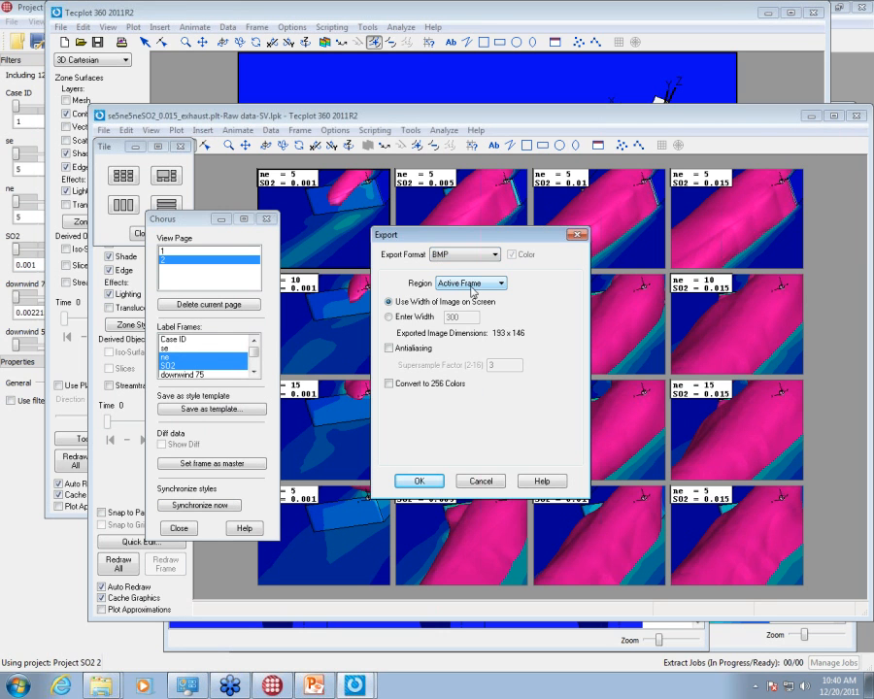
pyautogui.click(470, 284)
pyautogui.click(474, 305)
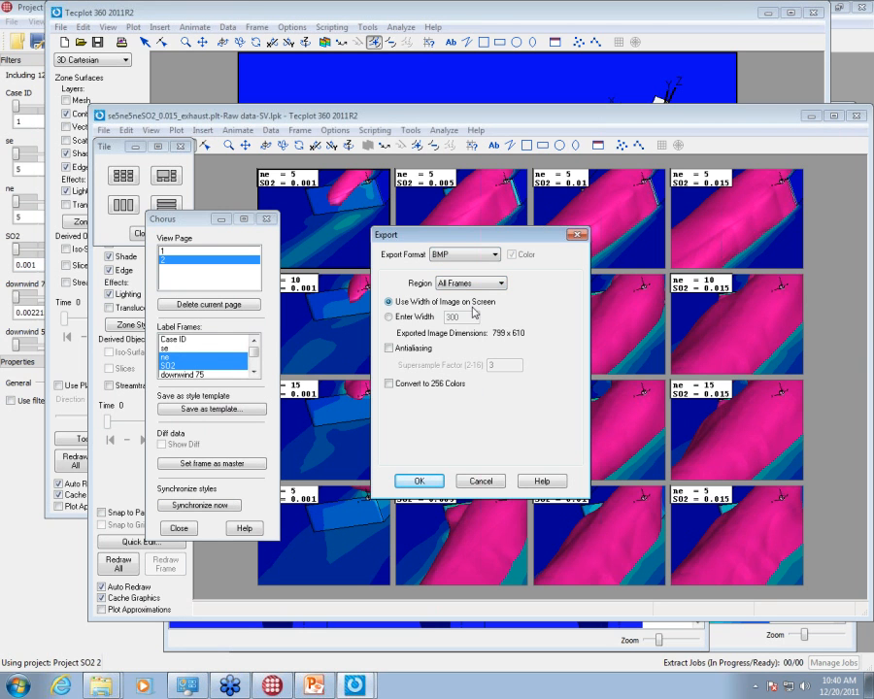
pyautogui.click(443, 322)
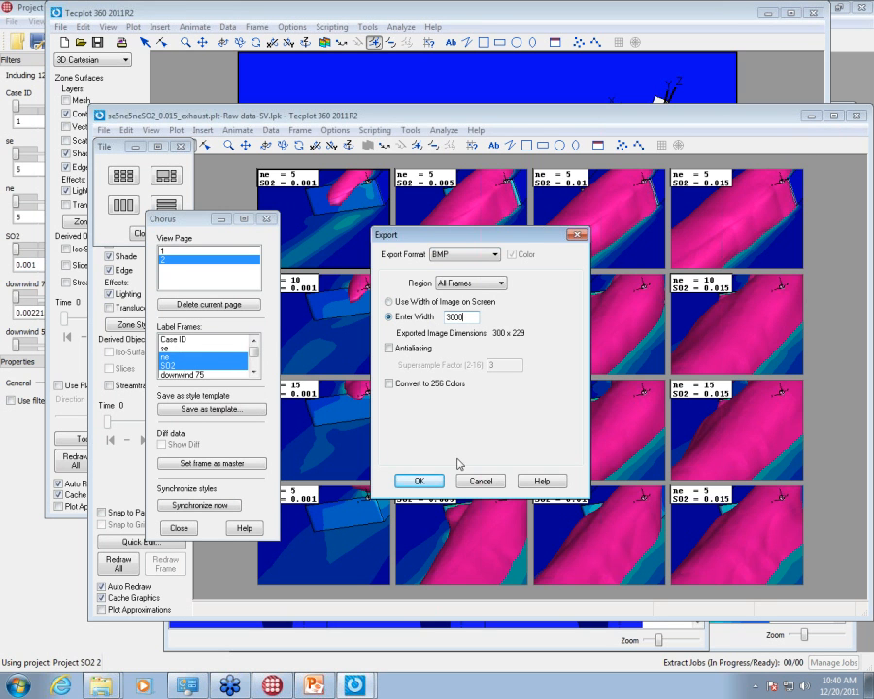
pyautogui.click(438, 483)
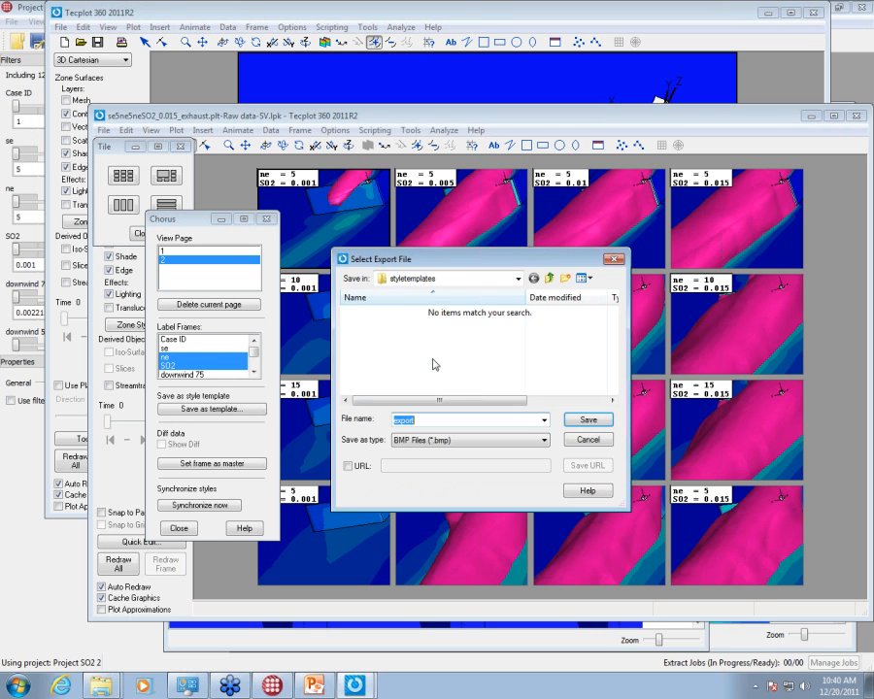
# Step: Save the exported image to the Desktop as sss and minimize the windows covering the desktop icons
pyautogui.click(457, 278)
pyautogui.click(398, 302)
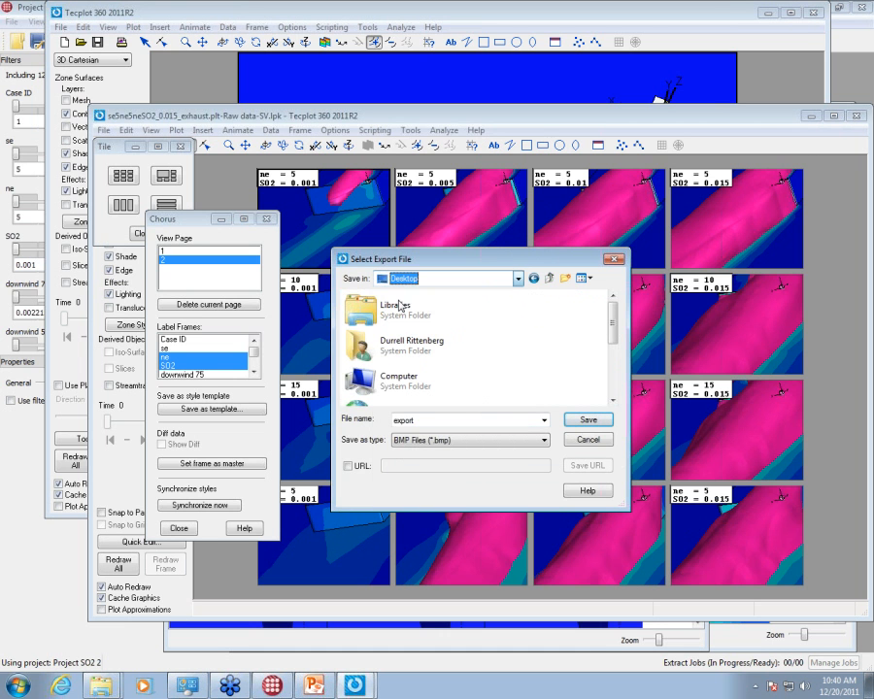
pyautogui.doubleClick(421, 420)
pyautogui.write('sss')
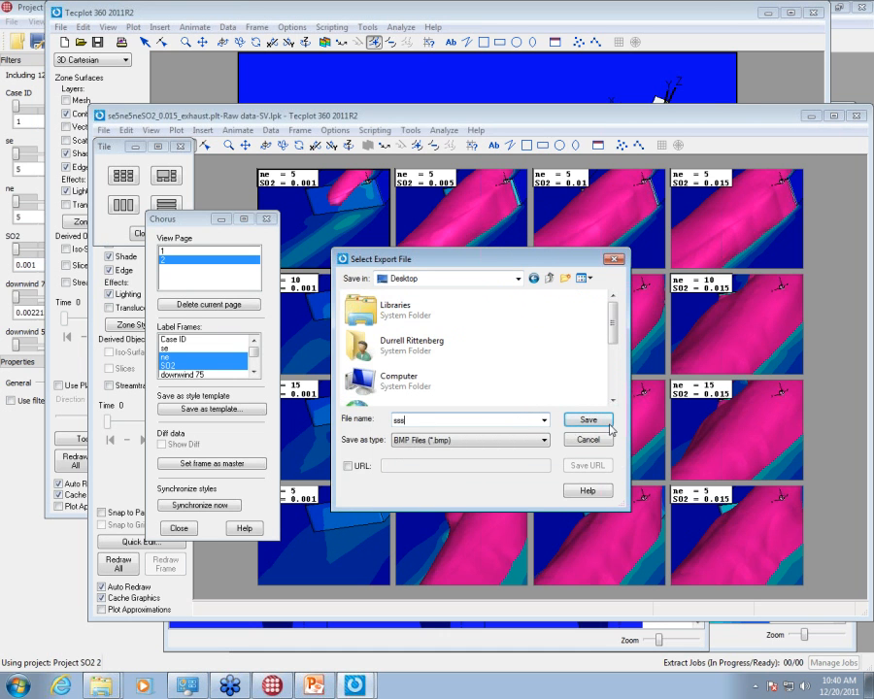
pyautogui.click(602, 420)
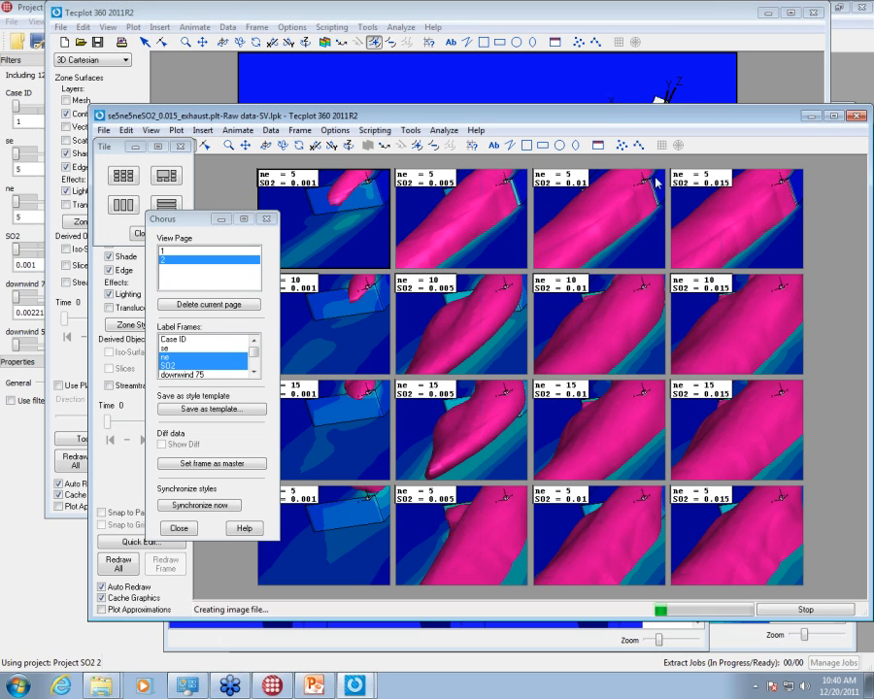
pyautogui.click(769, 13)
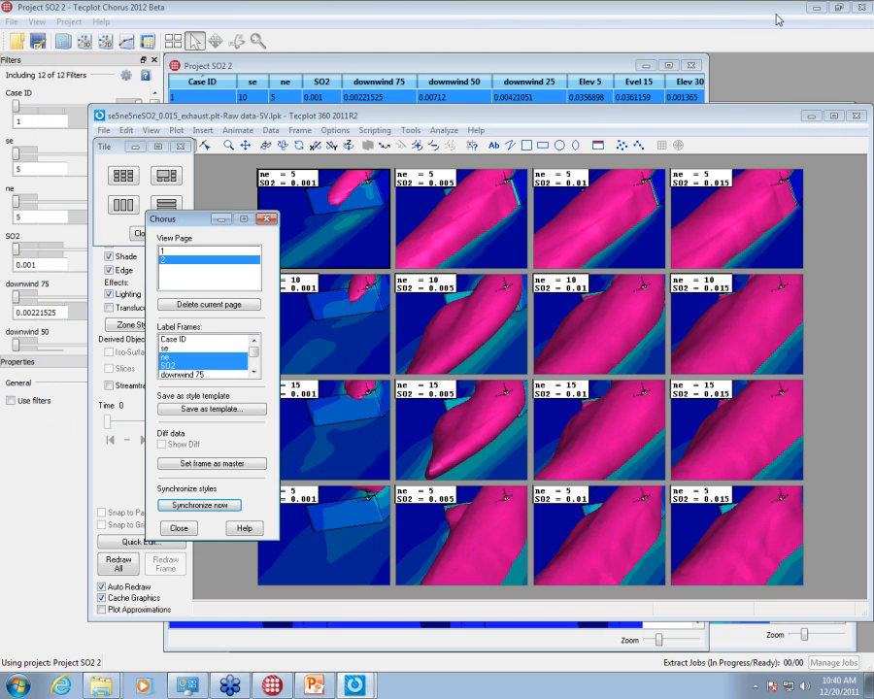
pyautogui.click(817, 8)
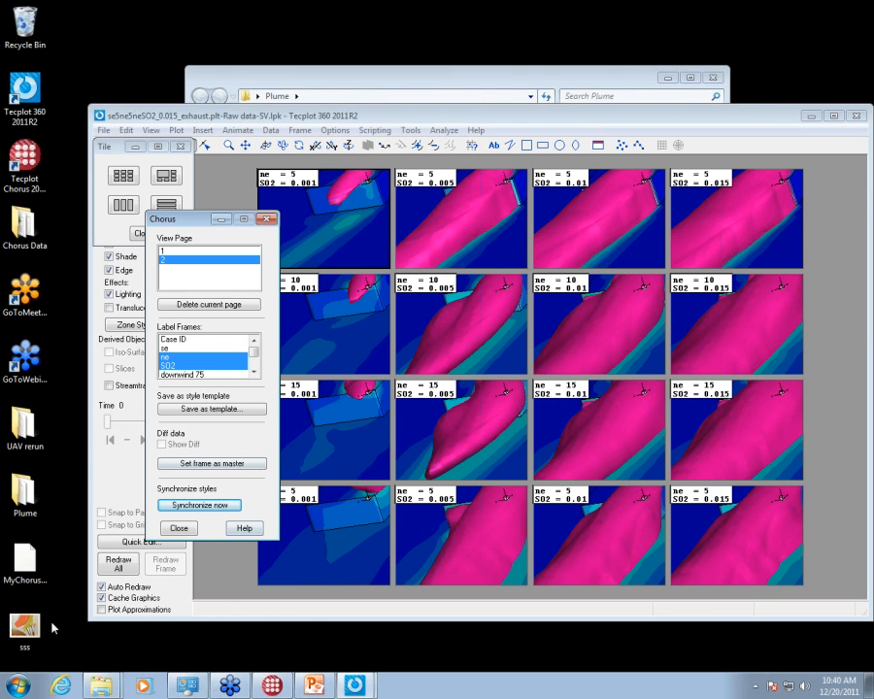
# Step: Open the exported sss image from the desktop and examine the labelled plume frames at higher magnification across the whole grid
pyautogui.doubleClick(27, 626)
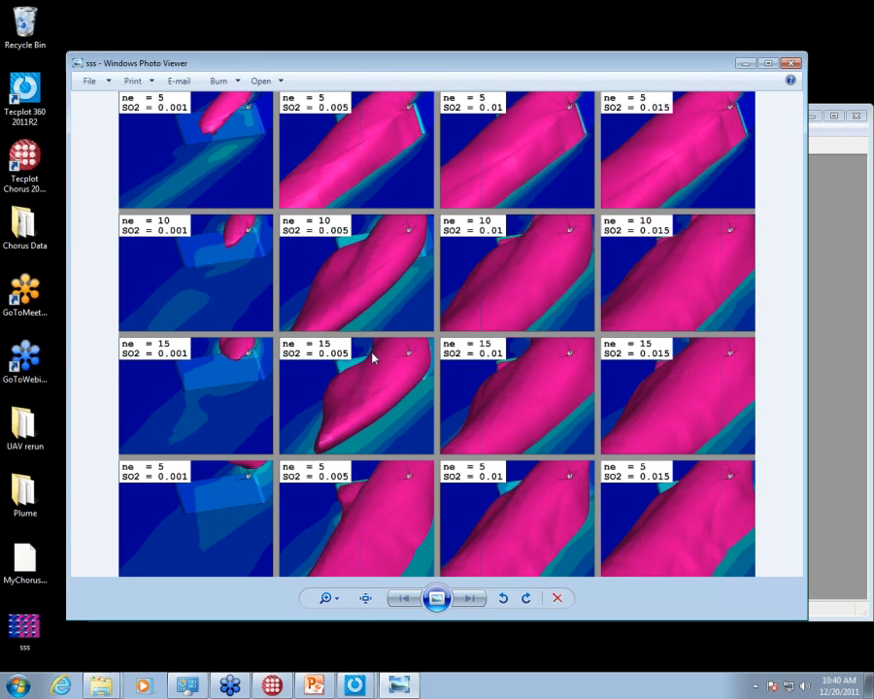
pyautogui.click(328, 599)
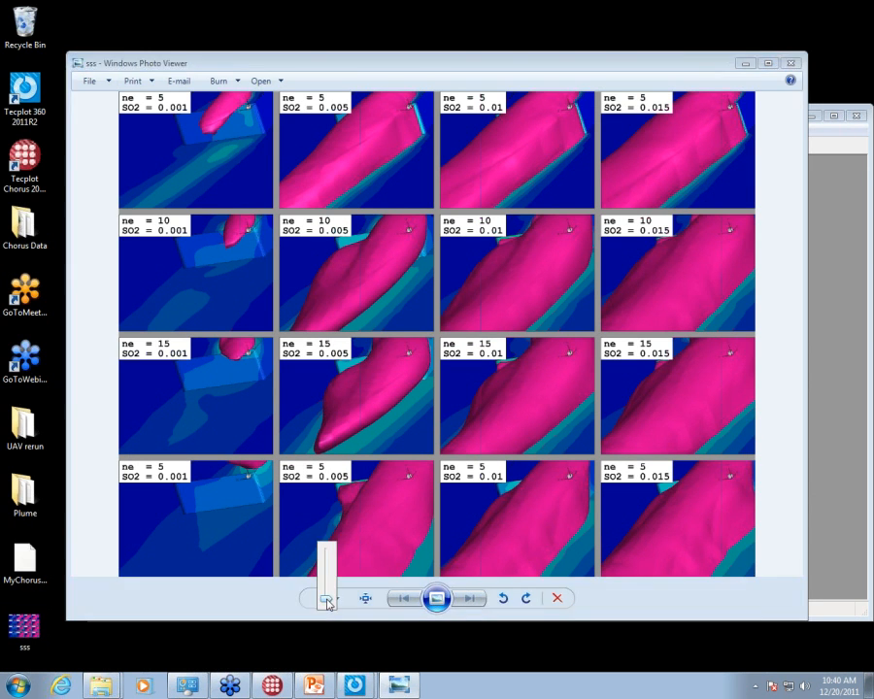
pyautogui.moveTo(328, 587)
pyautogui.mouseDown()
pyautogui.moveTo(333, 570)
pyautogui.moveTo(331, 593)
pyautogui.mouseUp()
pyautogui.click(330, 599)
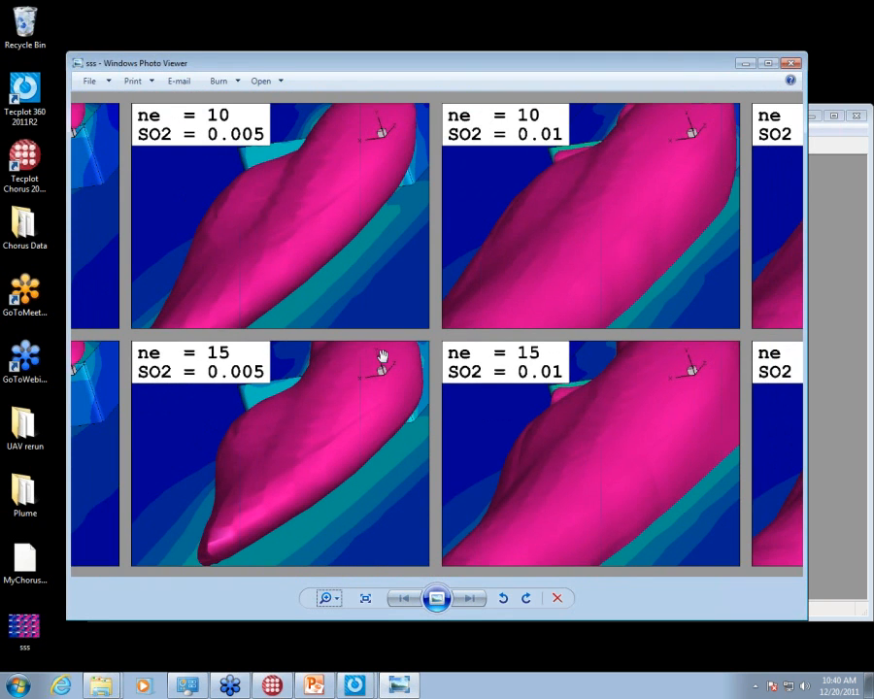
pyautogui.moveTo(383, 357); pyautogui.dragTo(628, 387)
pyautogui.moveTo(353, 324); pyautogui.dragTo(341, 510)
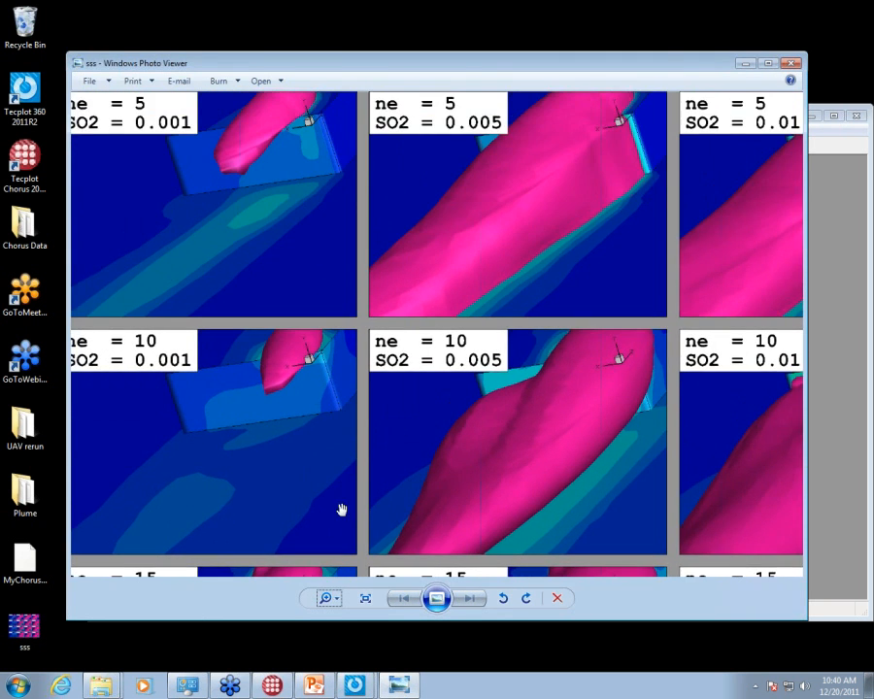
pyautogui.moveTo(307, 291); pyautogui.dragTo(158, 356)
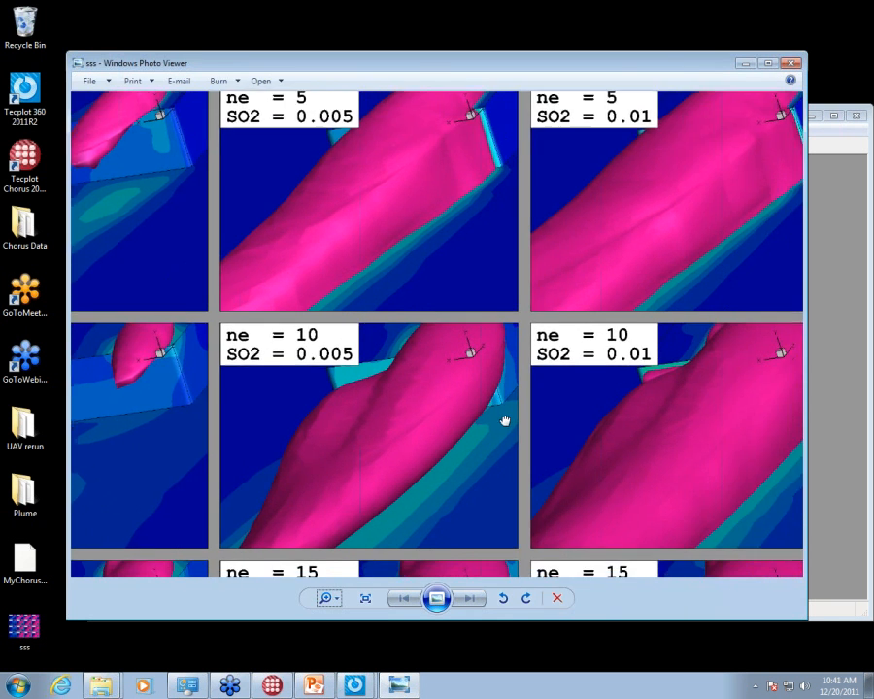
pyautogui.moveTo(504, 421); pyautogui.dragTo(203, 179)
pyautogui.moveTo(546, 424); pyautogui.dragTo(421, 98)
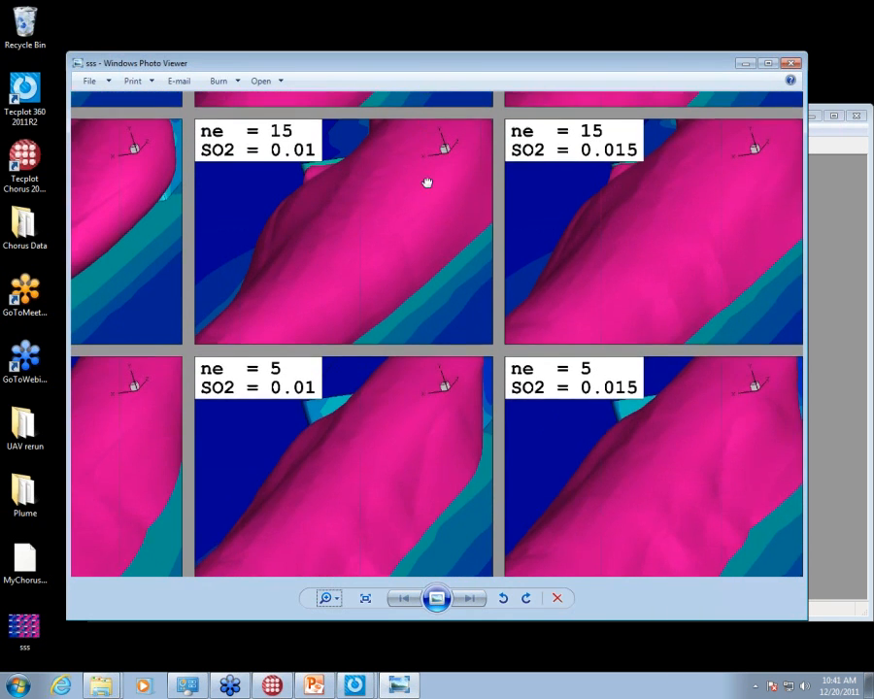
pyautogui.moveTo(427, 181); pyautogui.dragTo(640, 573)
pyautogui.moveTo(611, 470); pyautogui.dragTo(825, 581)
pyautogui.moveTo(430, 341); pyautogui.dragTo(641, 402)
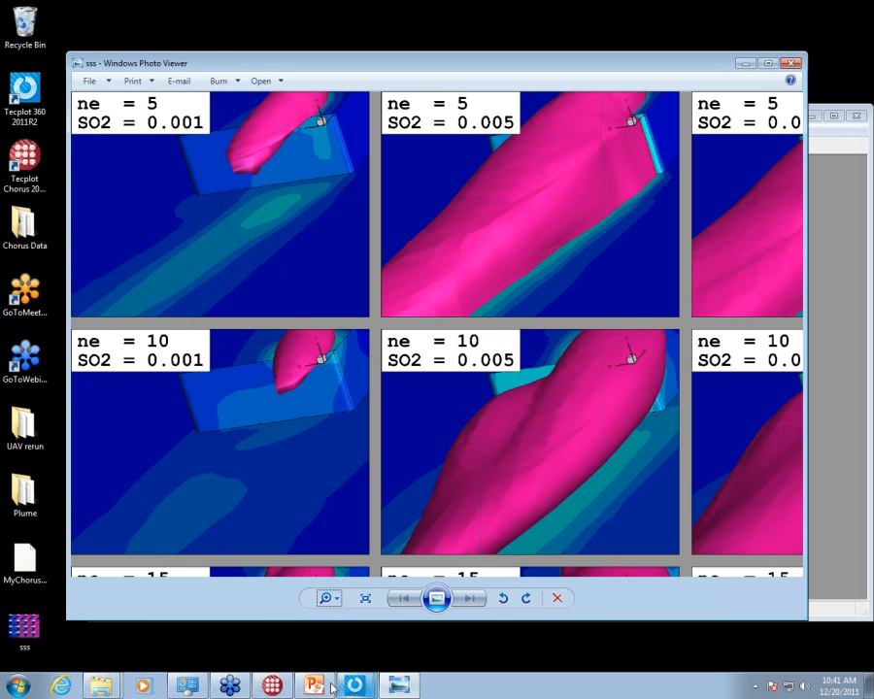
# Step: Switch to Tecplot Chorus and load the Blade Opti 1 session, discarding the changes to the current session
pyautogui.click(272, 685)
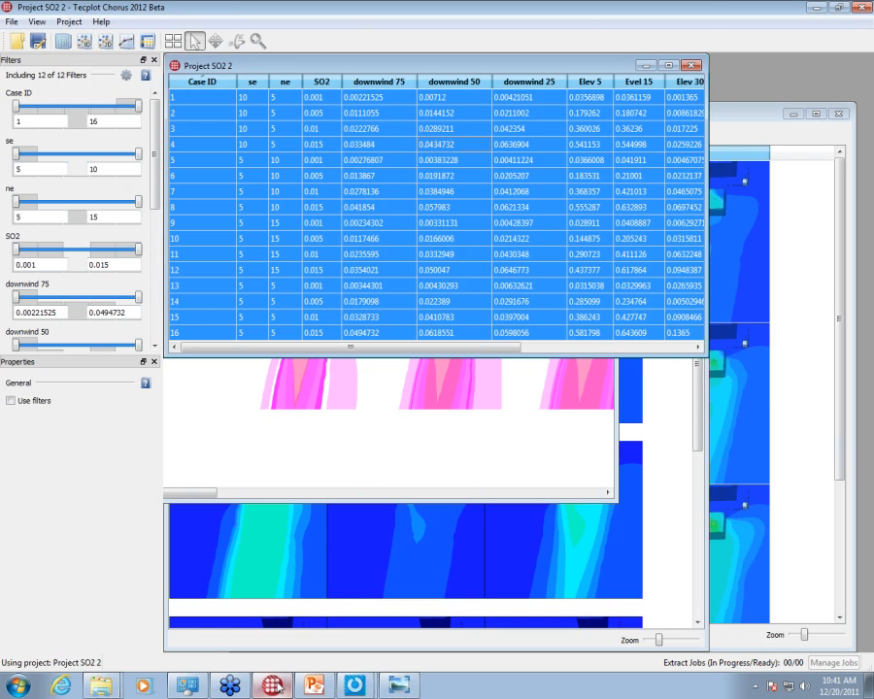
pyautogui.click(384, 474)
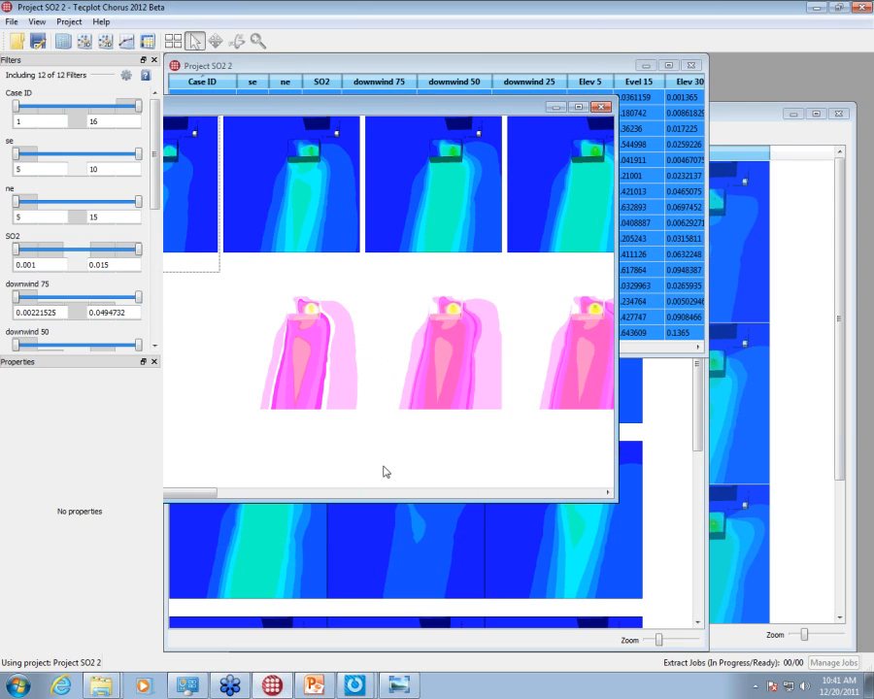
pyautogui.click(9, 22)
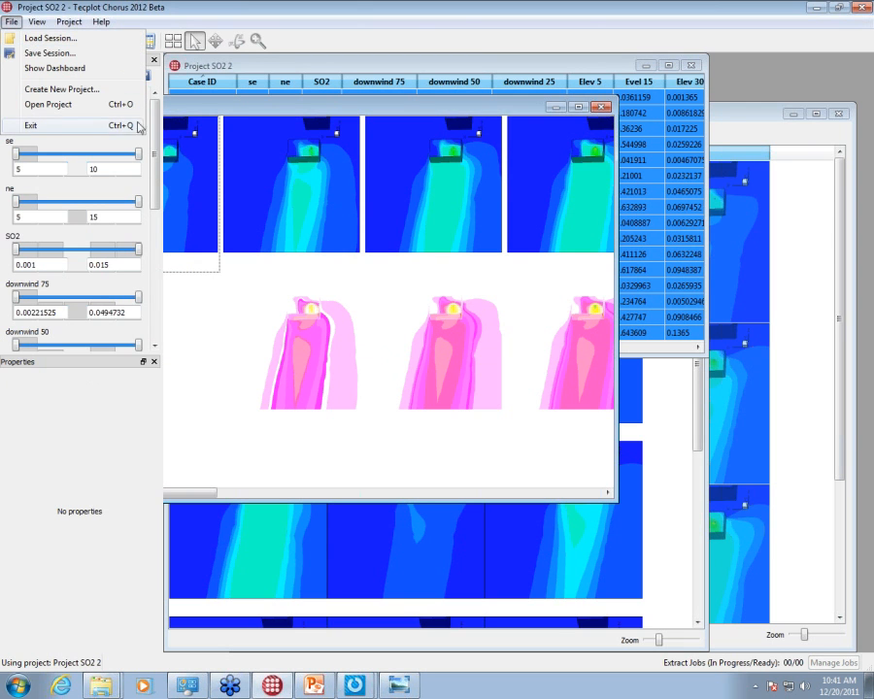
pyautogui.click(97, 71)
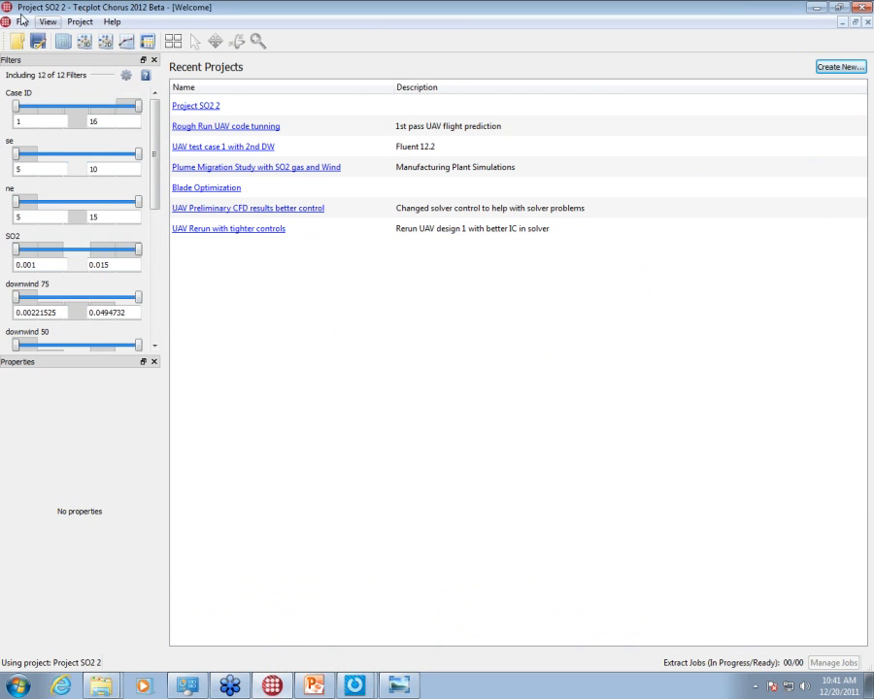
pyautogui.click(21, 22)
pyautogui.click(59, 38)
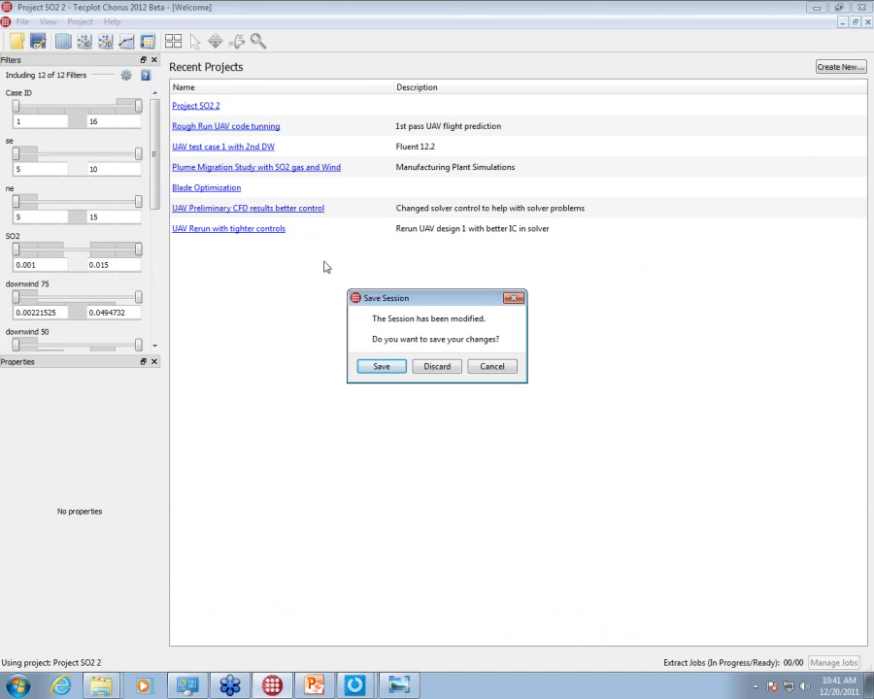
pyautogui.click(433, 365)
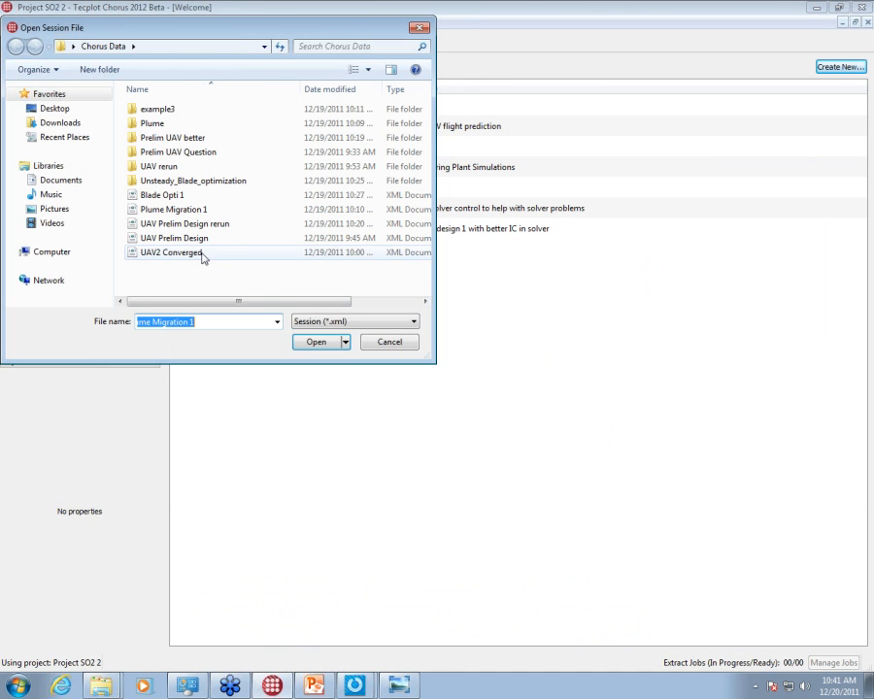
pyautogui.click(165, 196)
pyautogui.click(317, 341)
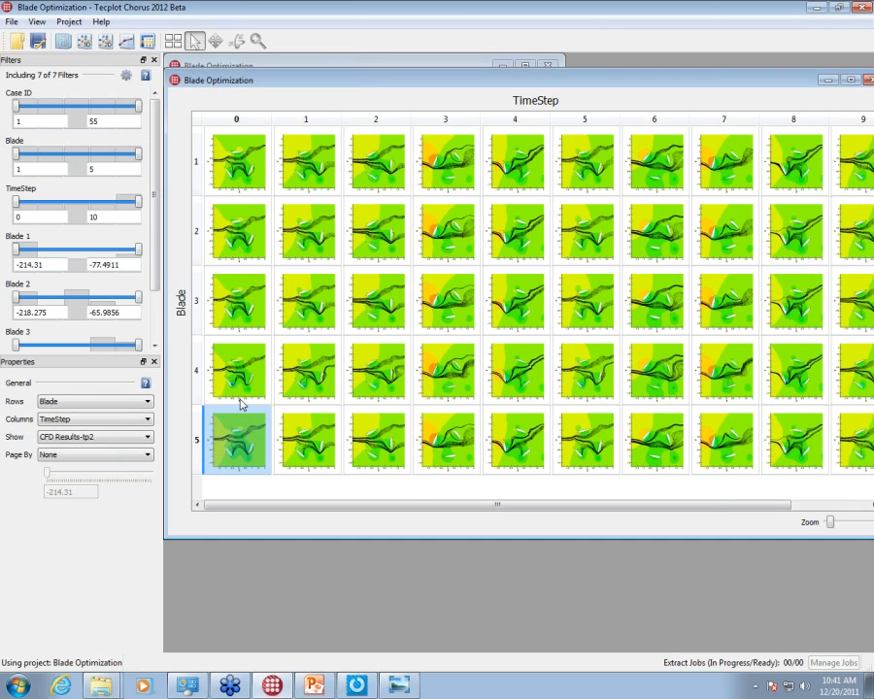
# Step: View the images of all blades at TimeStep 0 and display them with the CFD Results-tp2 tag
pyautogui.rightClick(236, 120)
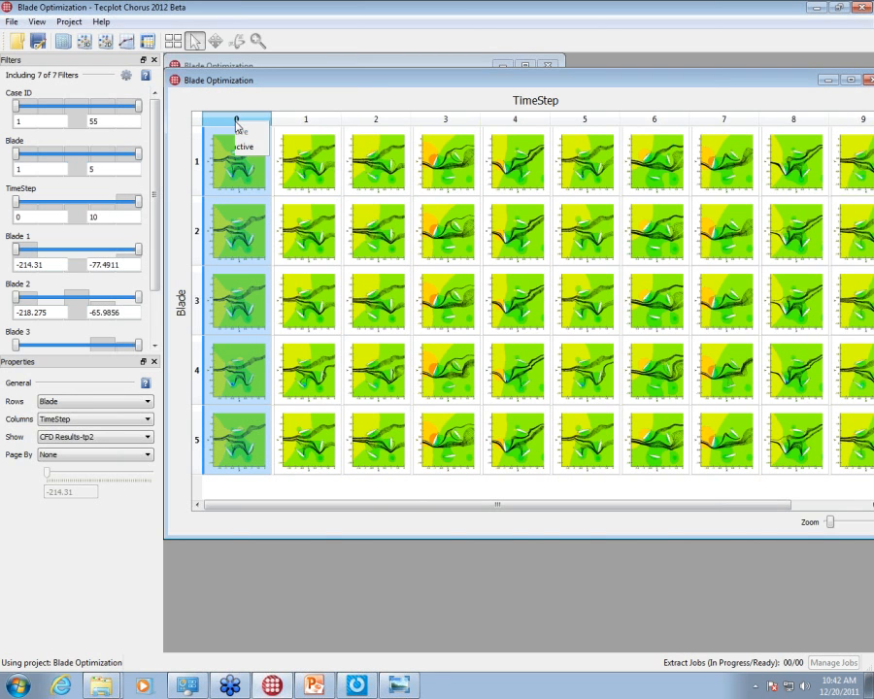
pyautogui.click(272, 131)
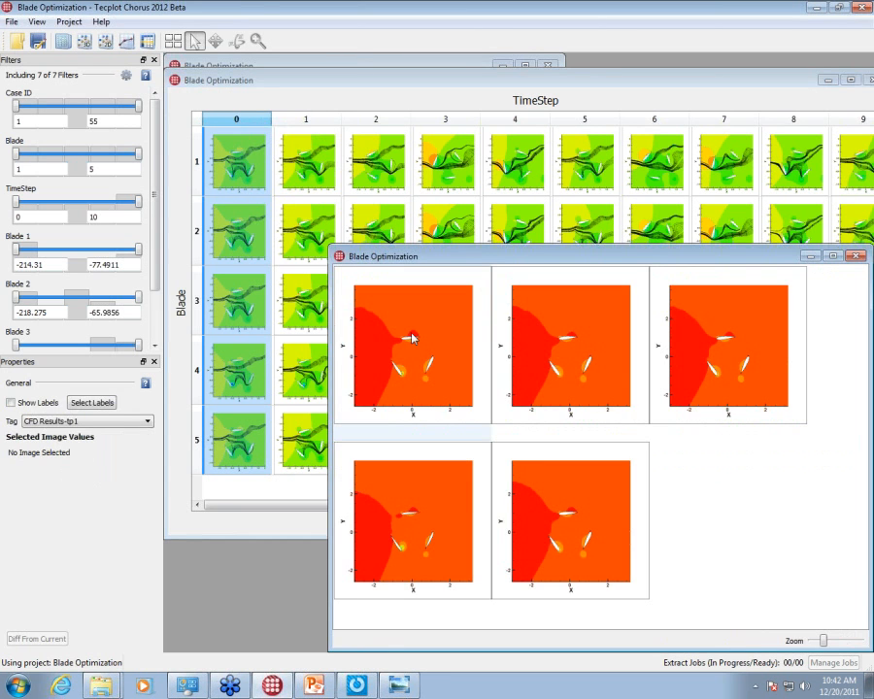
pyautogui.click(148, 421)
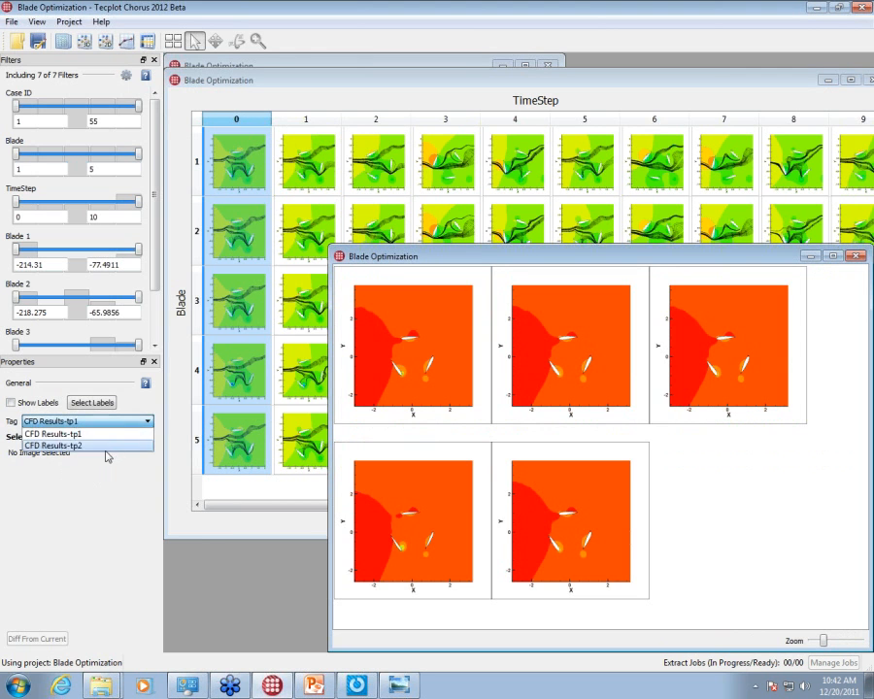
pyautogui.click(107, 441)
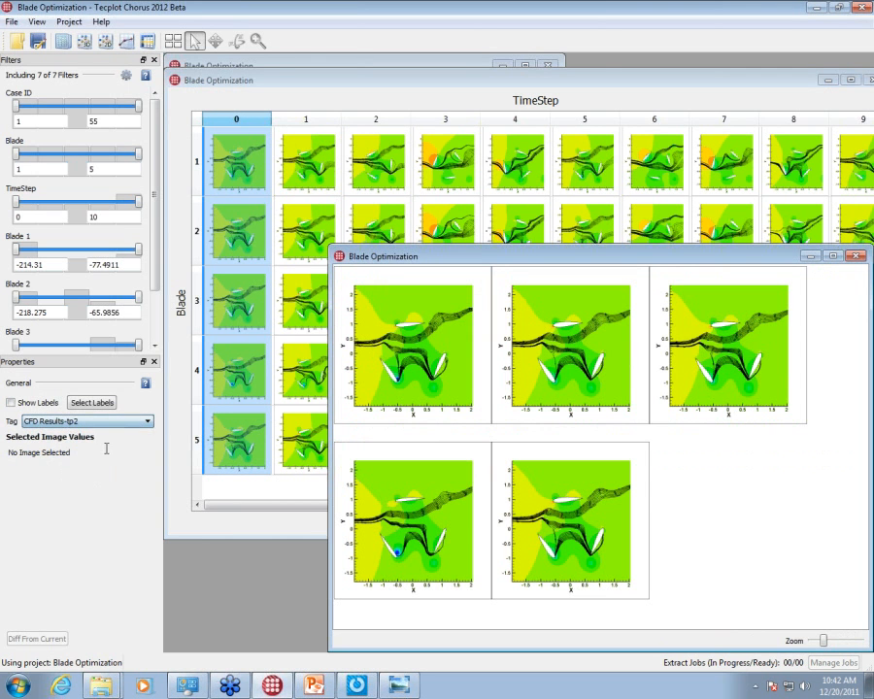
# Step: Difference the other TimeStep 0 images against the Blade 1 image and return to the image set
pyautogui.click(440, 332)
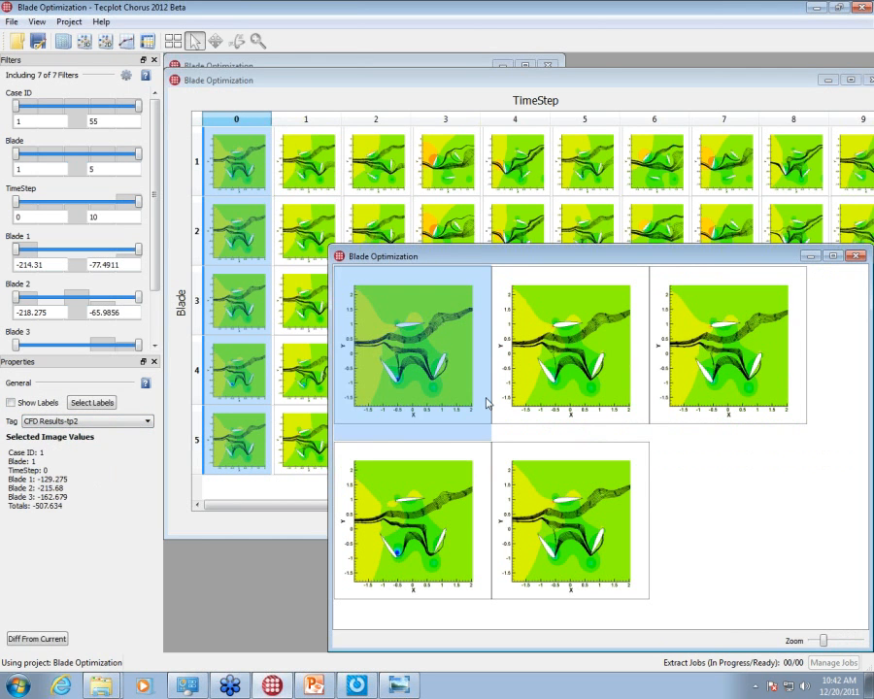
pyautogui.click(39, 639)
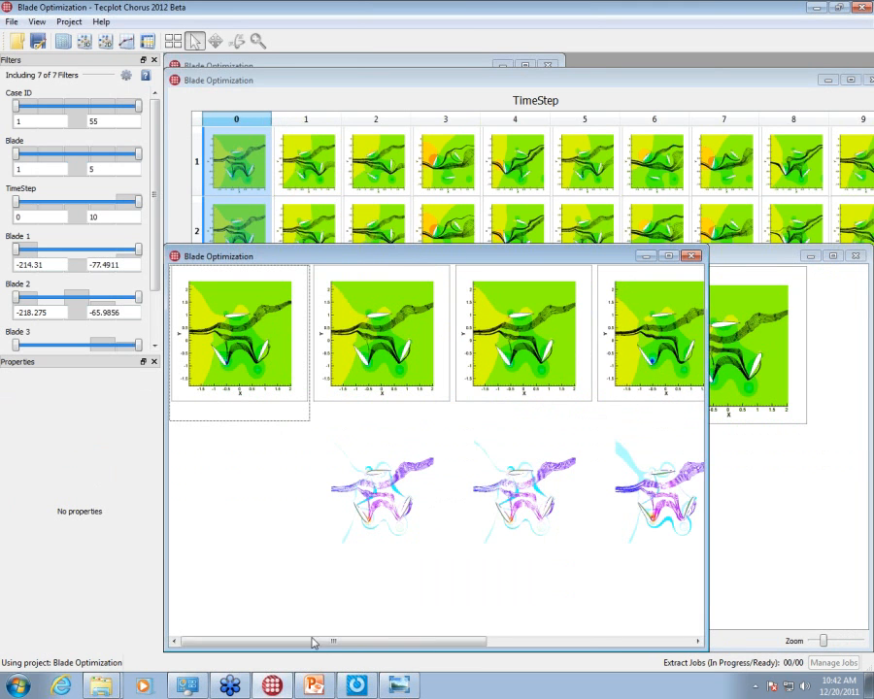
pyautogui.moveTo(321, 649); pyautogui.dragTo(289, 641)
pyautogui.click(766, 498)
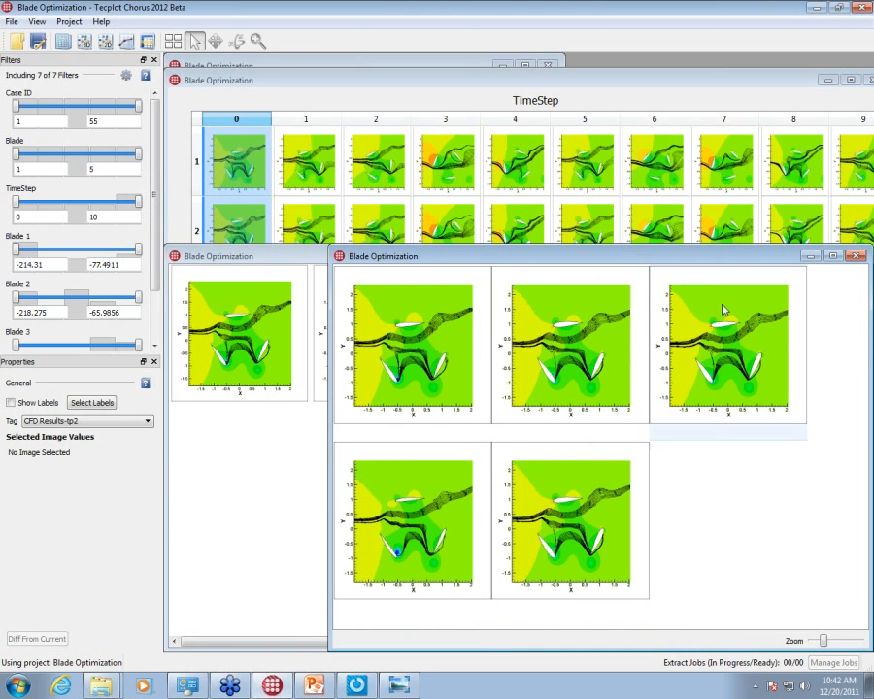
# Step: View the images of the whole Blade 1 row enlarged and step through its time steps to examine the blade rotation
pyautogui.click(197, 163)
pyautogui.rightClick(197, 163)
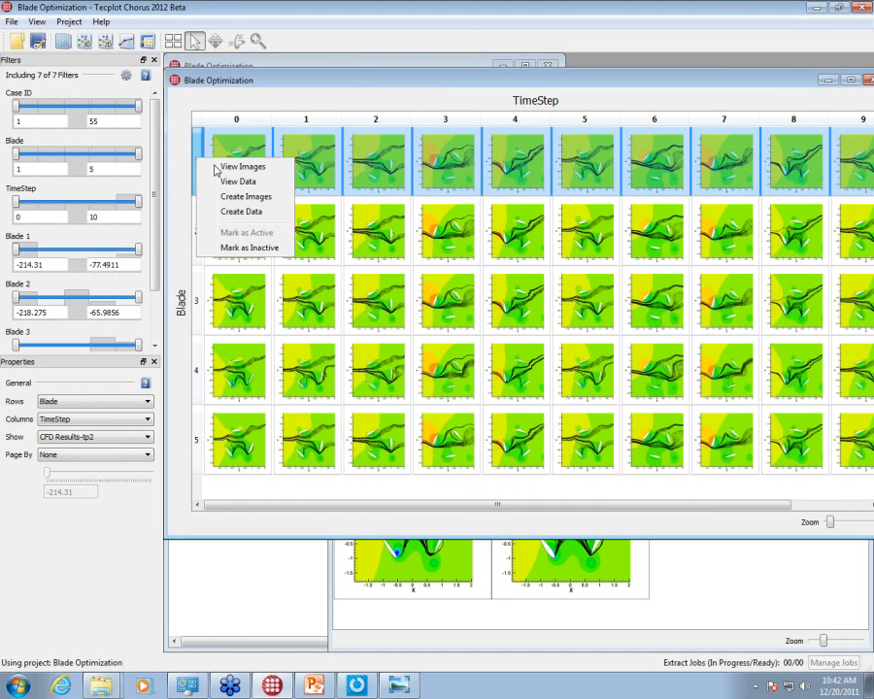
pyautogui.click(229, 170)
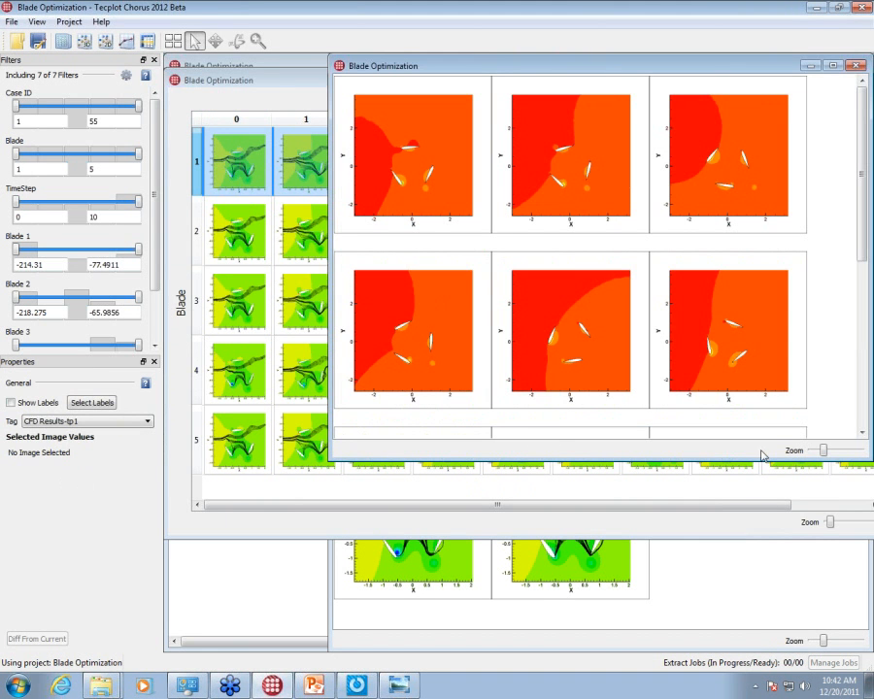
pyautogui.moveTo(824, 451); pyautogui.dragTo(846, 453)
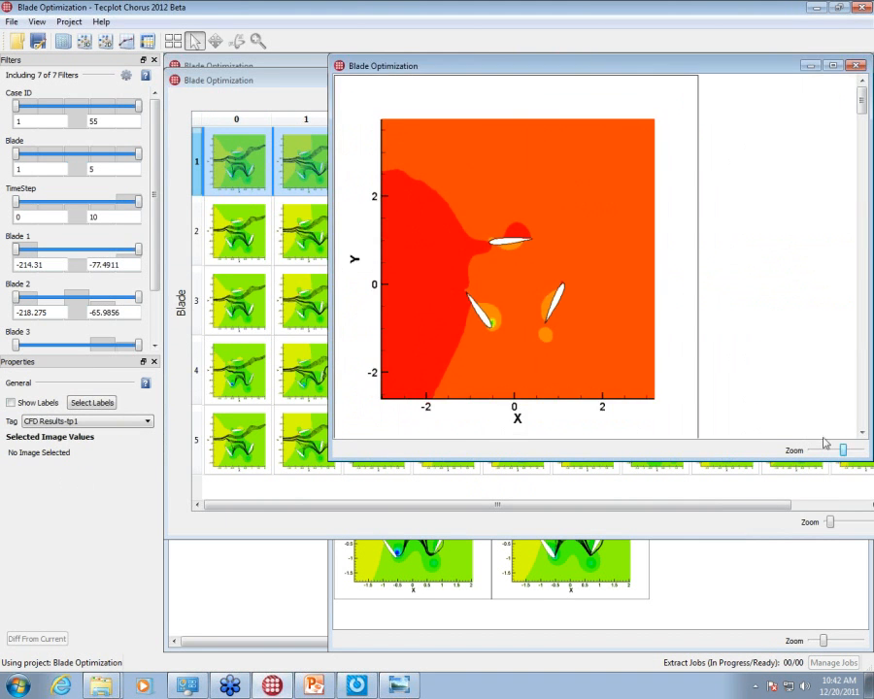
pyautogui.scroll(-10, 802, 419)
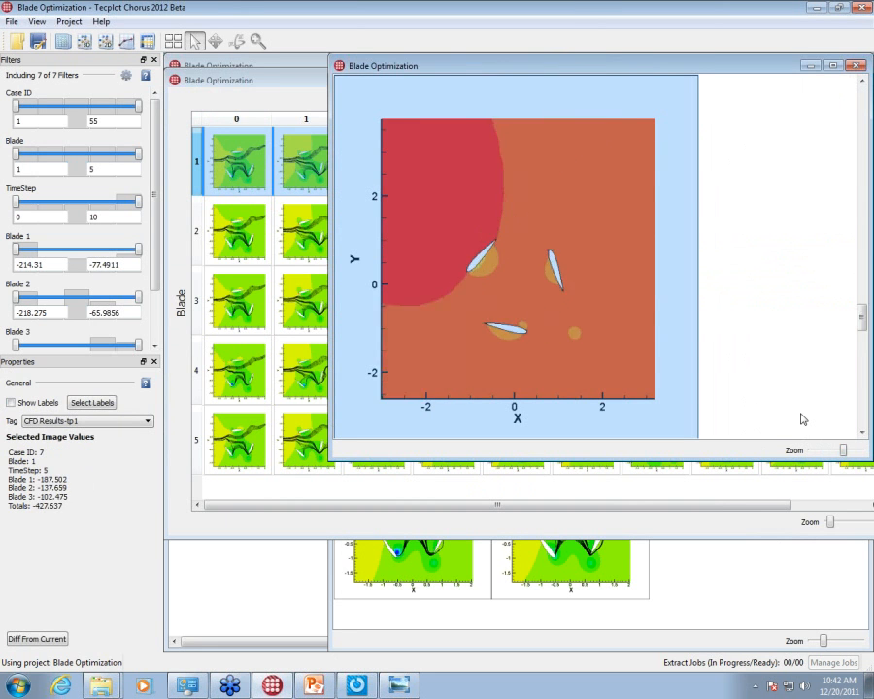
pyautogui.scroll(7, 802, 420)
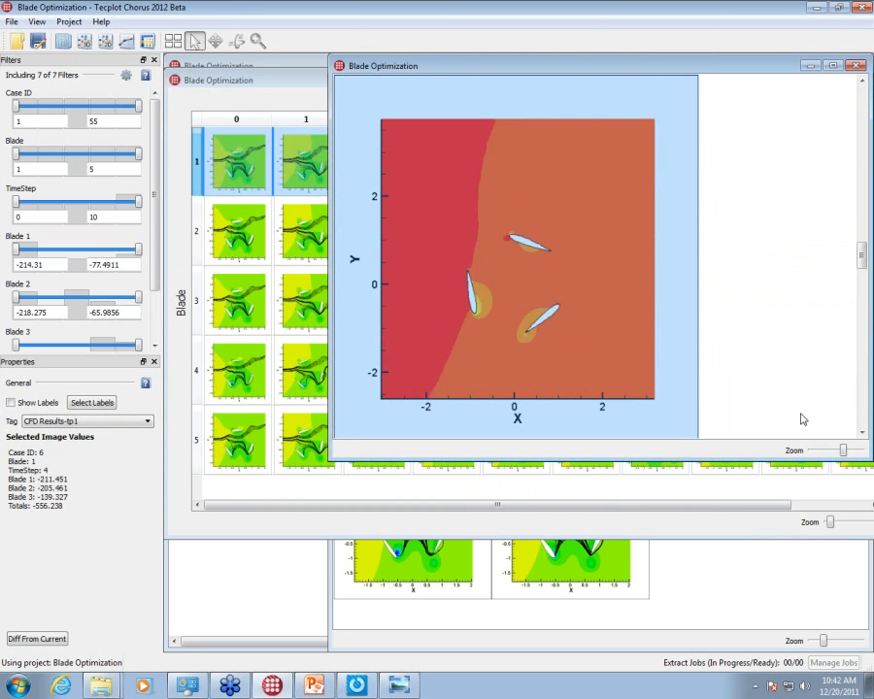
pyautogui.scroll(3, 802, 419)
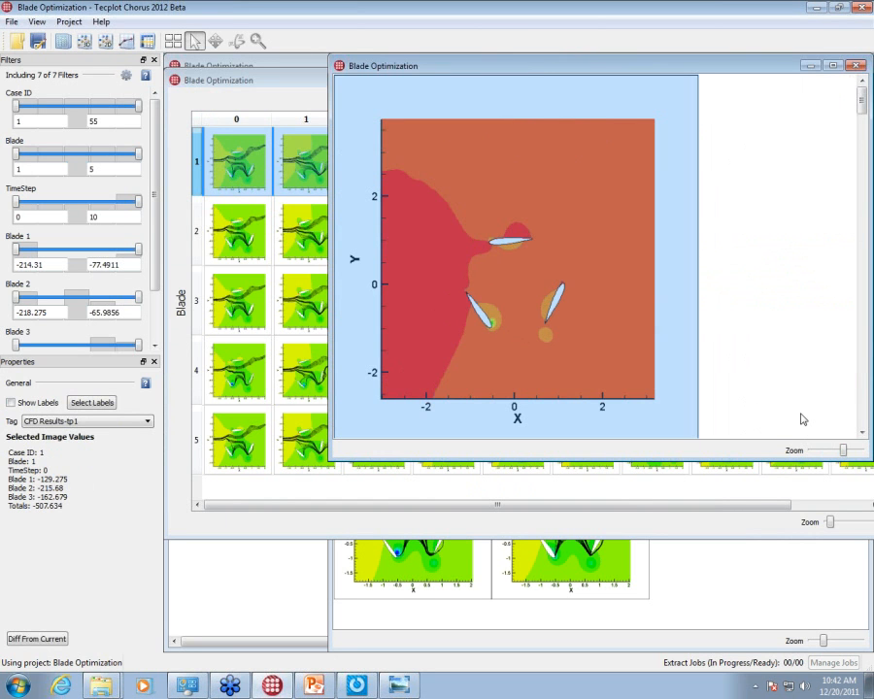
pyautogui.scroll(-3, 803, 419)
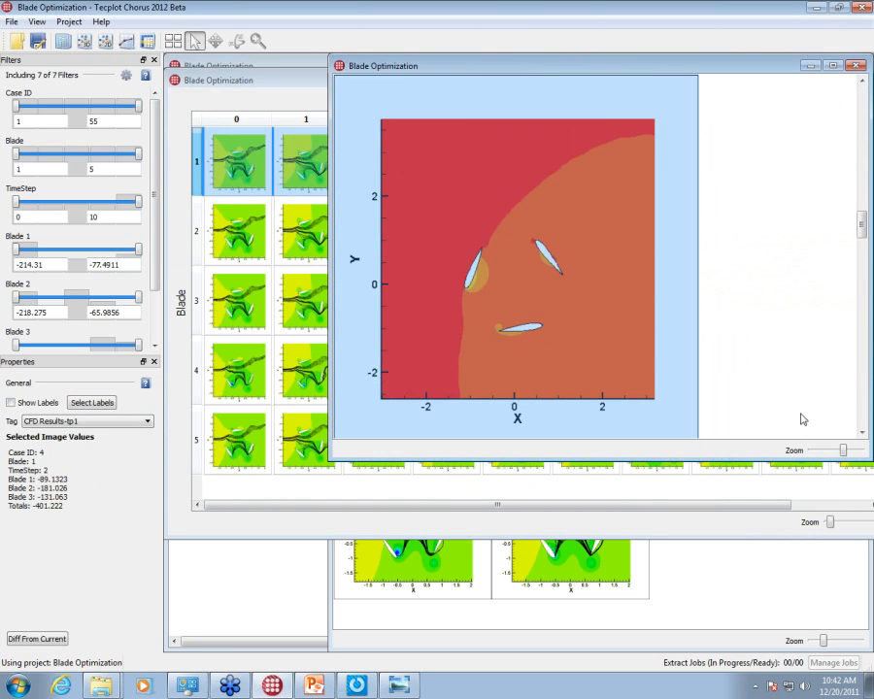
pyautogui.scroll(-4, 802, 419)
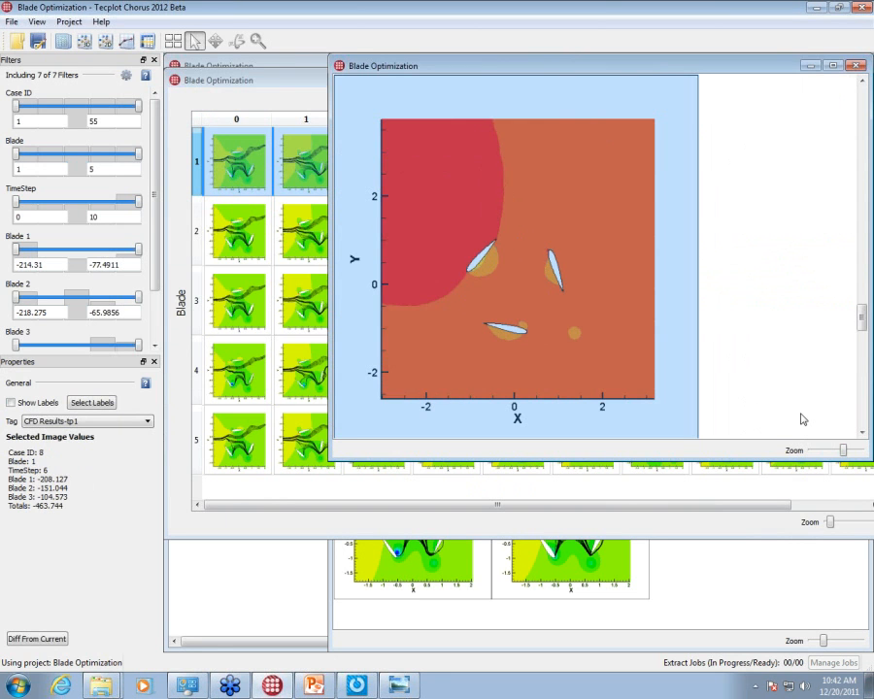
pyautogui.scroll(-3, 802, 420)
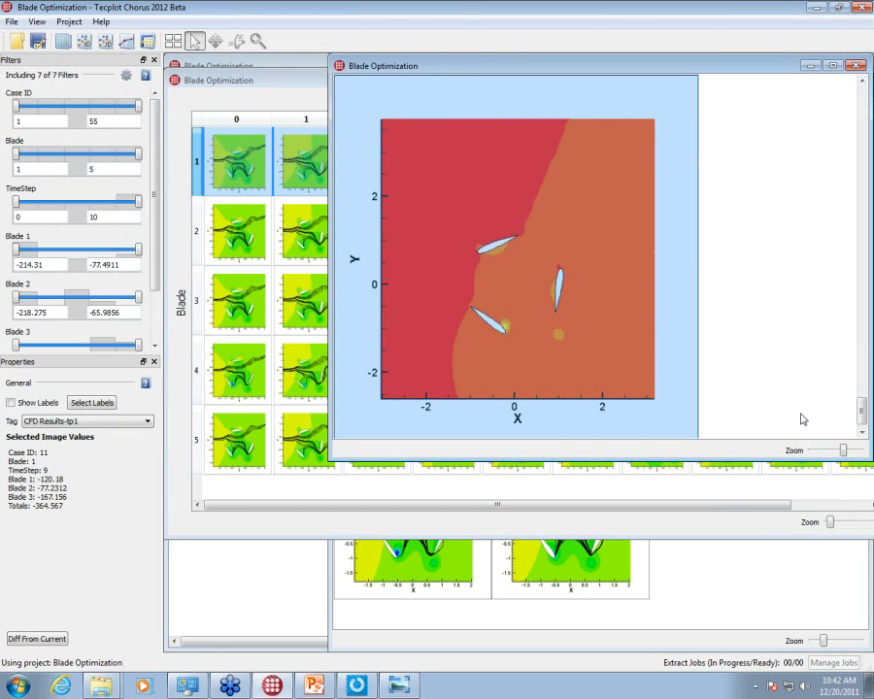
pyautogui.click(797, 406)
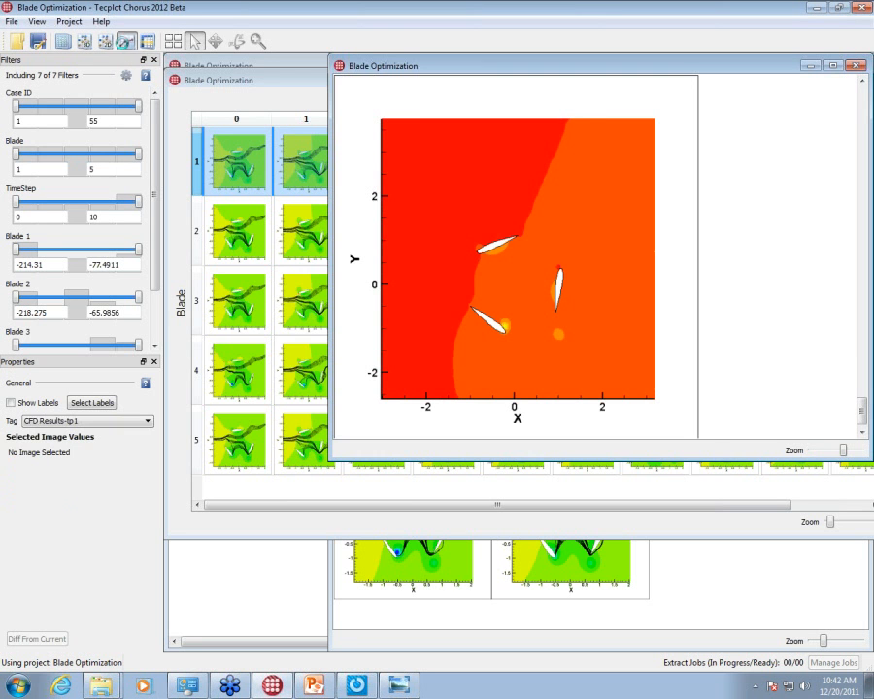
# Step: Create a line plot of the Blade Optimization data with TimeStep on the X-axis and Totals on the Y-axis
pyautogui.click(126, 40)
pyautogui.moveTo(369, 266); pyautogui.dragTo(386, 175)
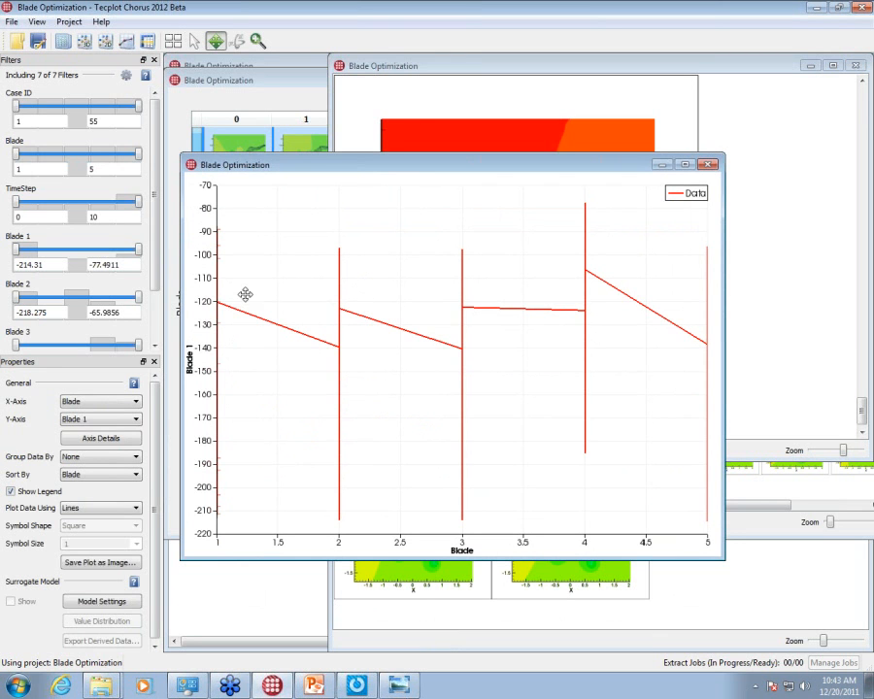
pyautogui.click(107, 409)
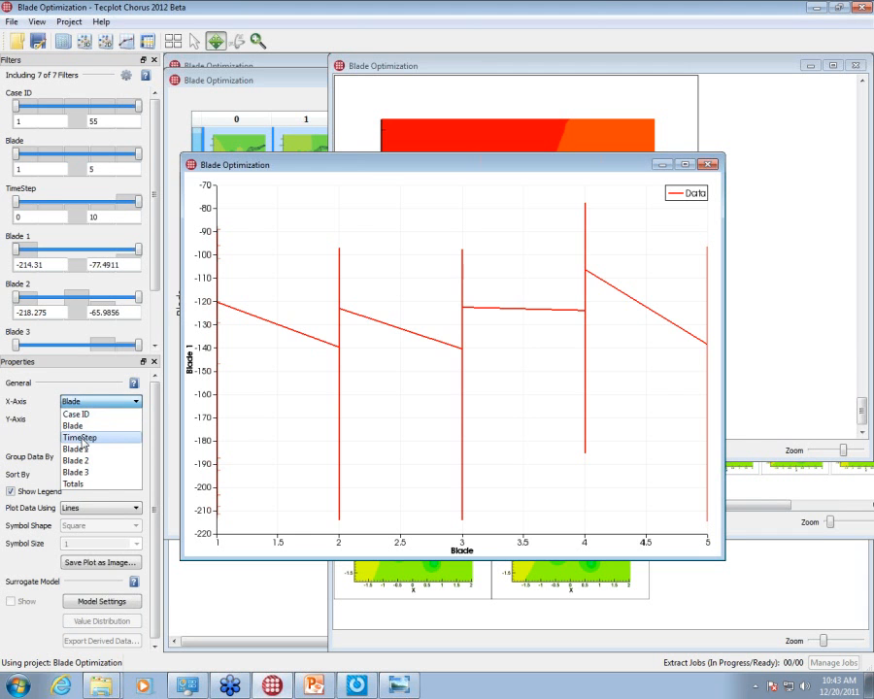
pyautogui.click(79, 438)
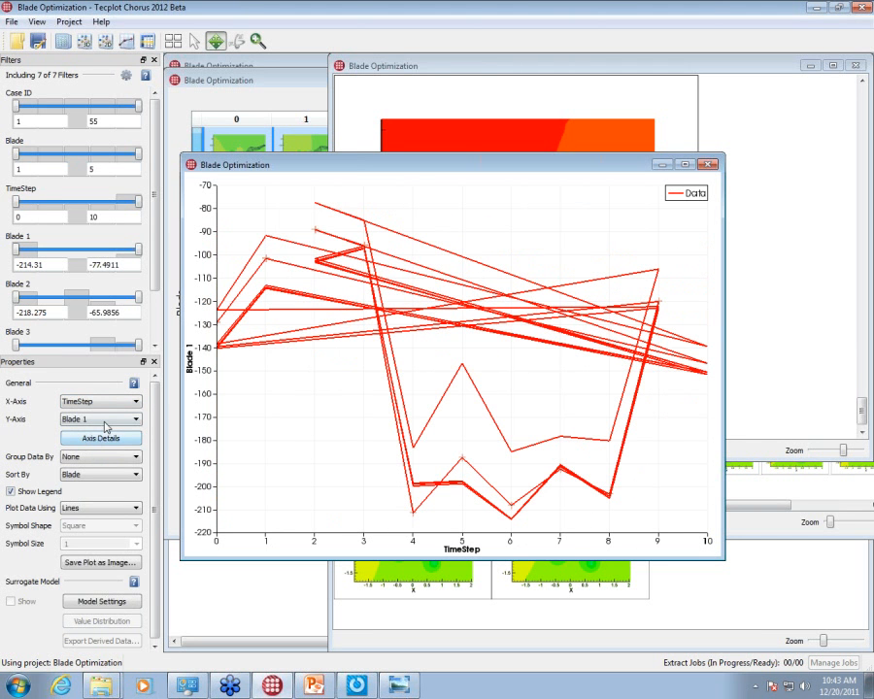
pyautogui.click(107, 425)
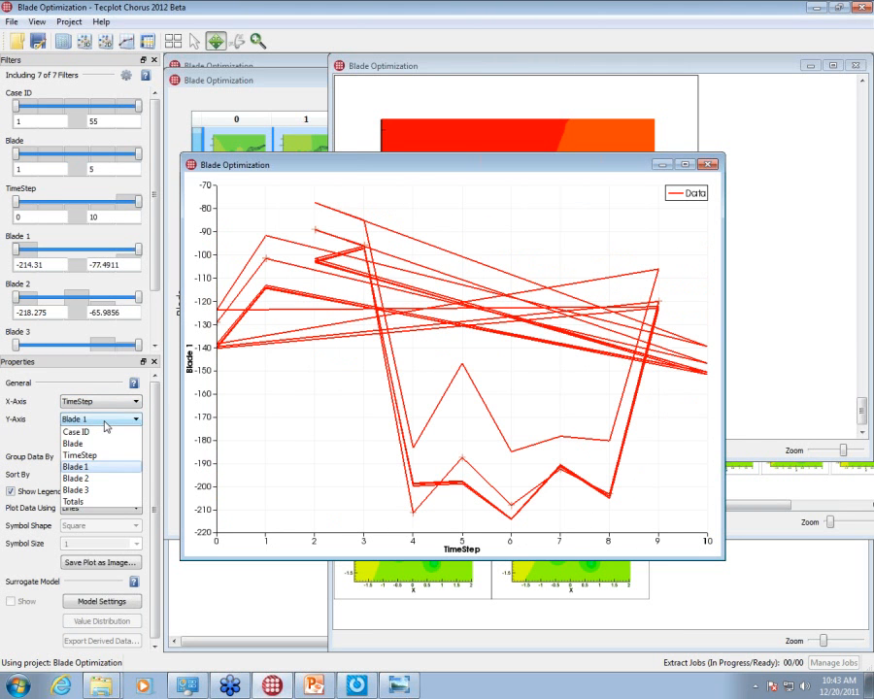
pyautogui.click(81, 502)
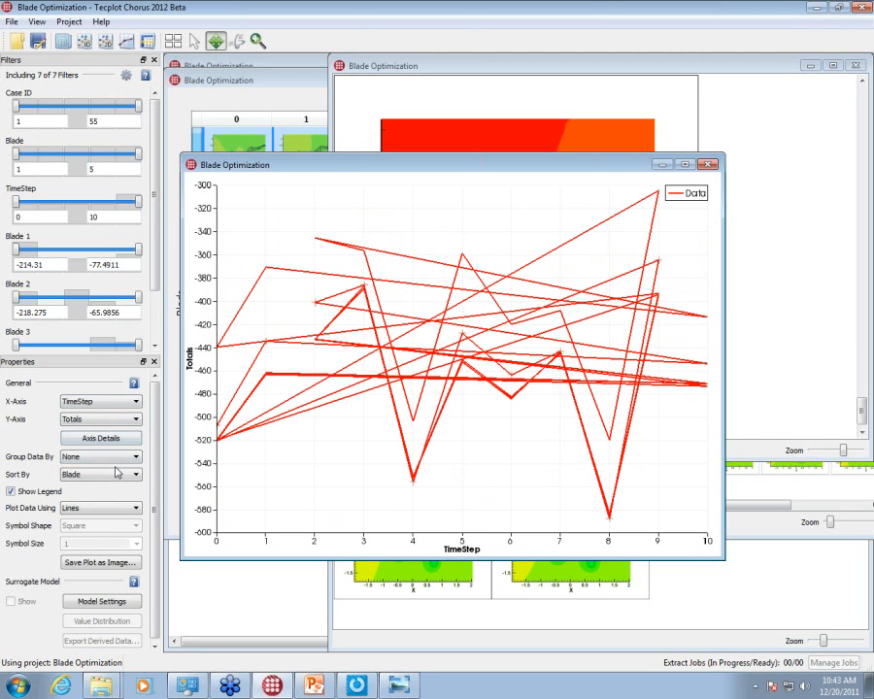
# Step: Group the plotted data by Blade and sort it by TimeStep
pyautogui.click(112, 457)
pyautogui.click(109, 493)
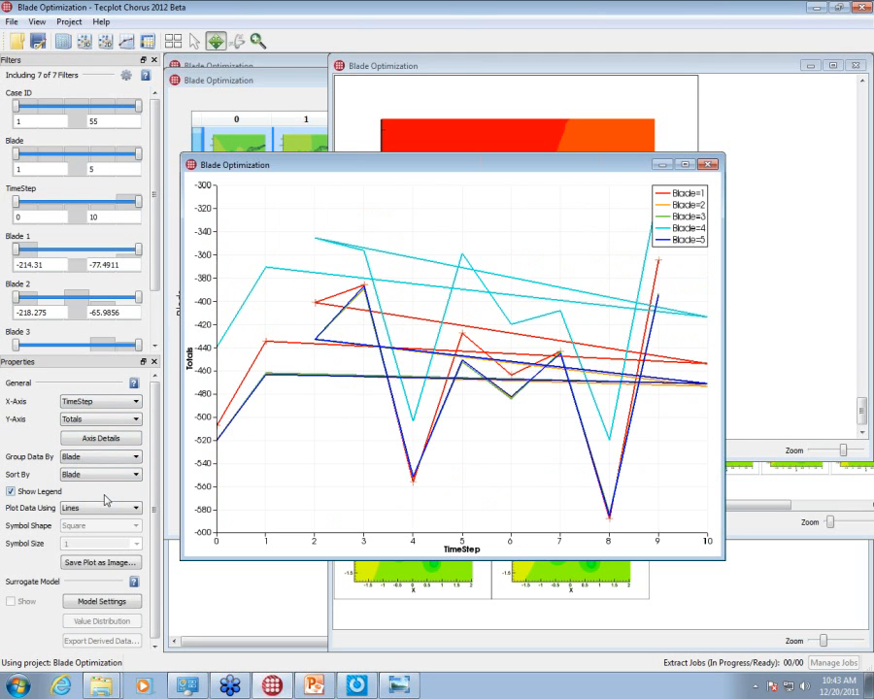
pyautogui.click(109, 475)
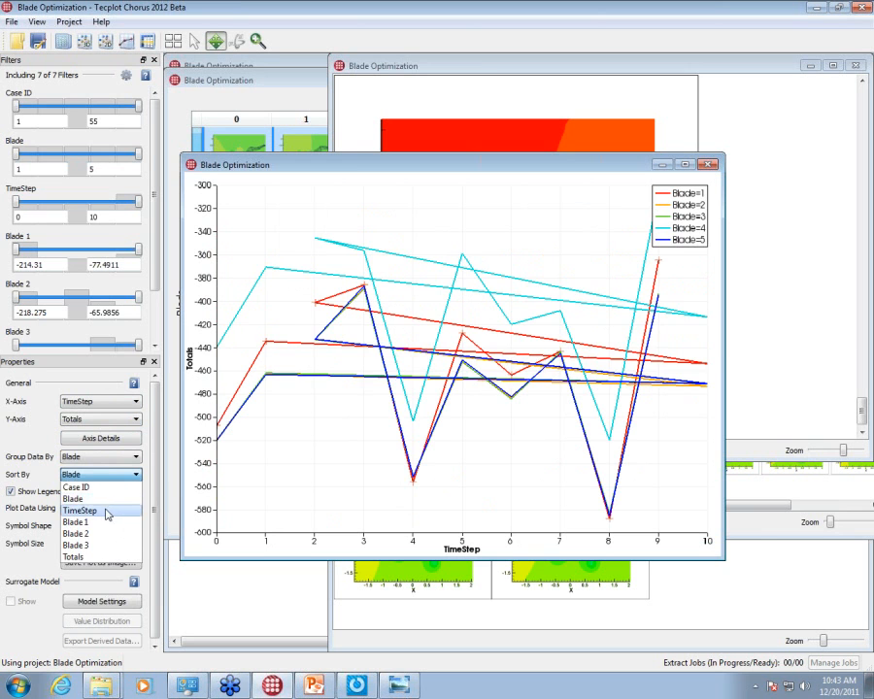
pyautogui.click(80, 511)
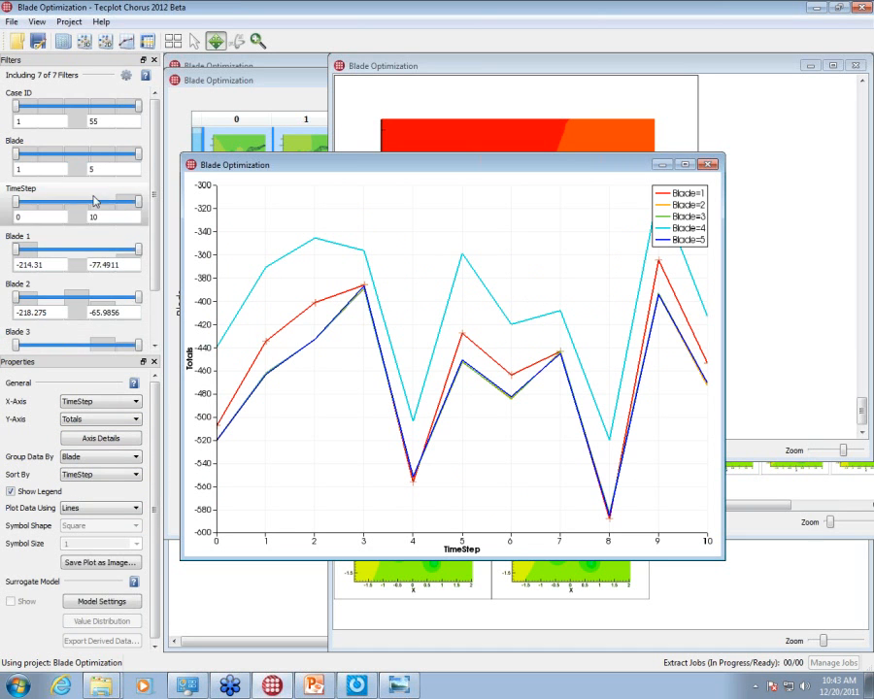
# Step: Change the Blade filter to a single value filter and move it through the blades up to 5
pyautogui.rightClick(92, 163)
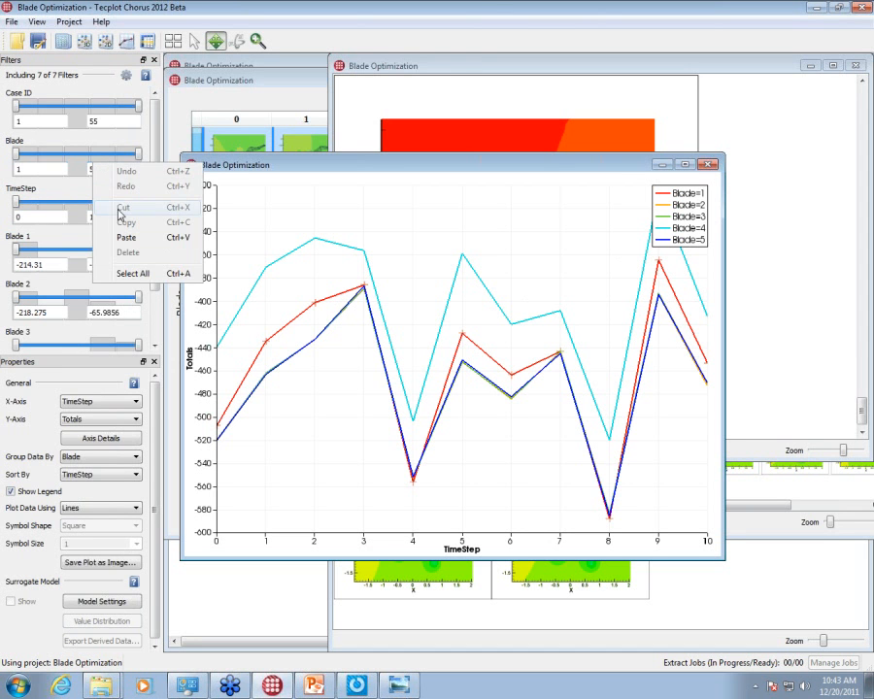
pyautogui.rightClick(63, 173)
pyautogui.click(57, 168)
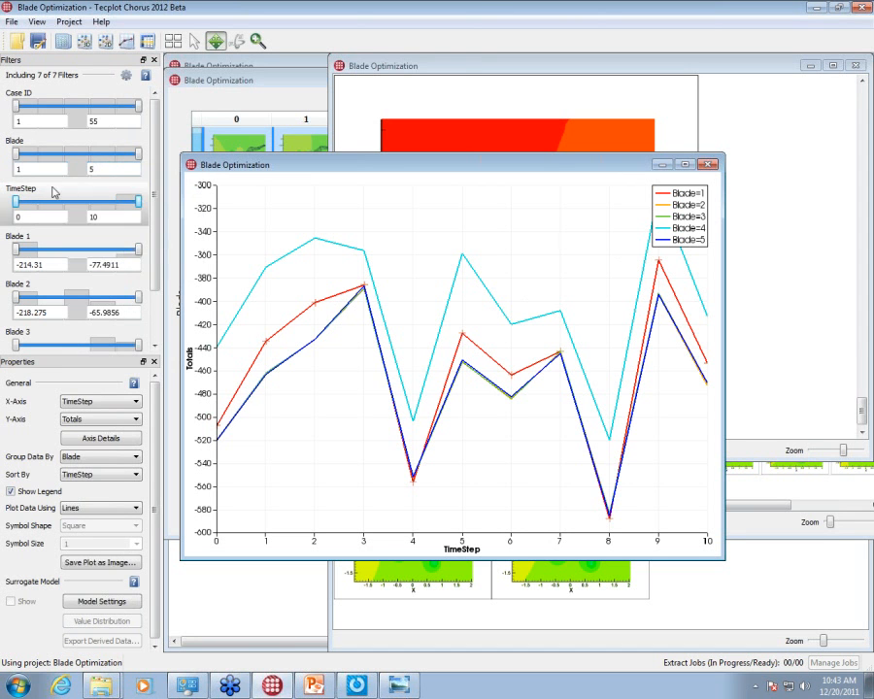
pyautogui.rightClick(49, 164)
pyautogui.click(58, 158)
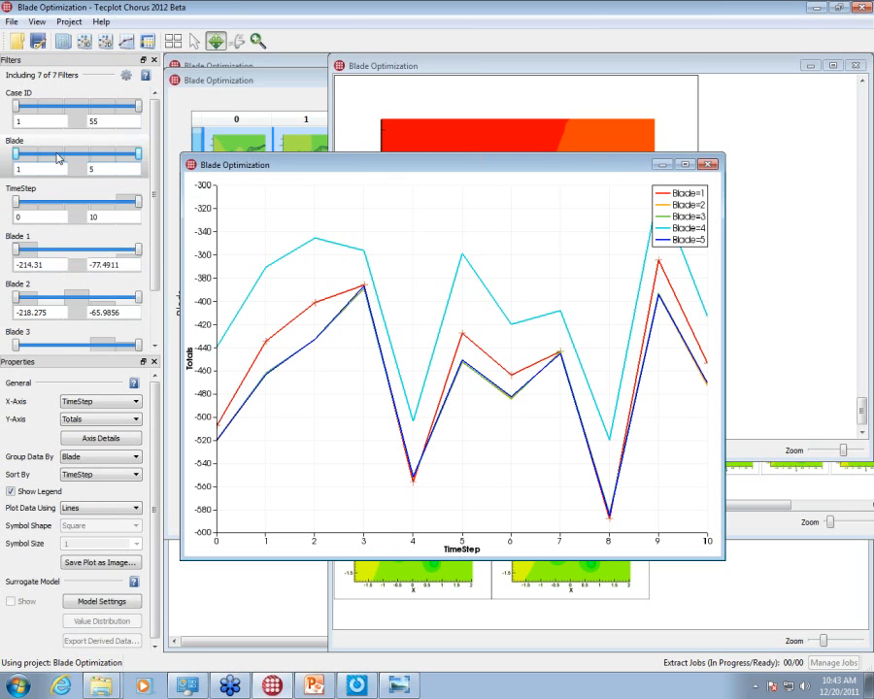
pyautogui.rightClick(60, 154)
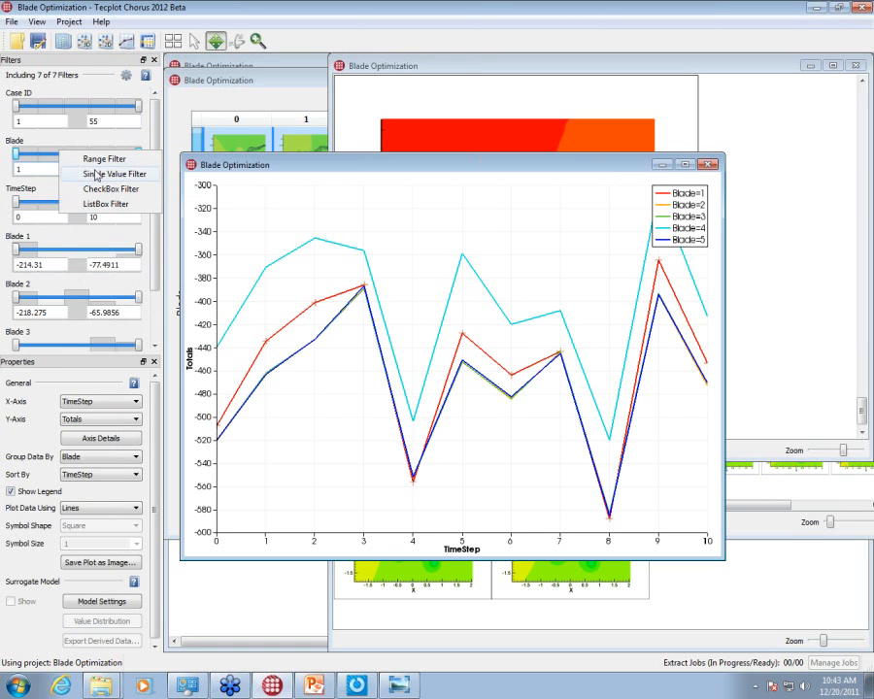
pyautogui.click(69, 171)
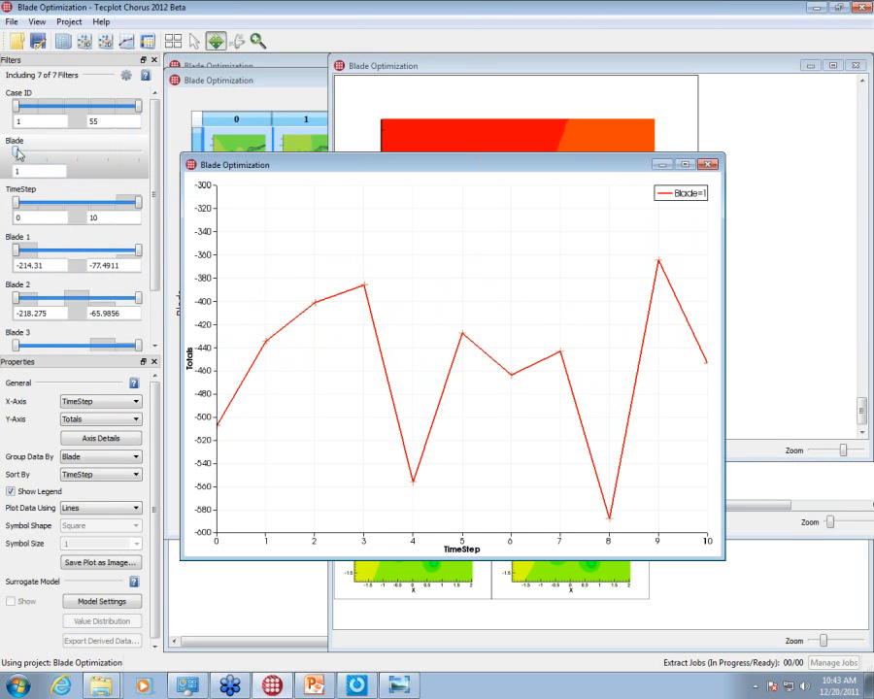
pyautogui.moveTo(17, 153); pyautogui.dragTo(158, 199)
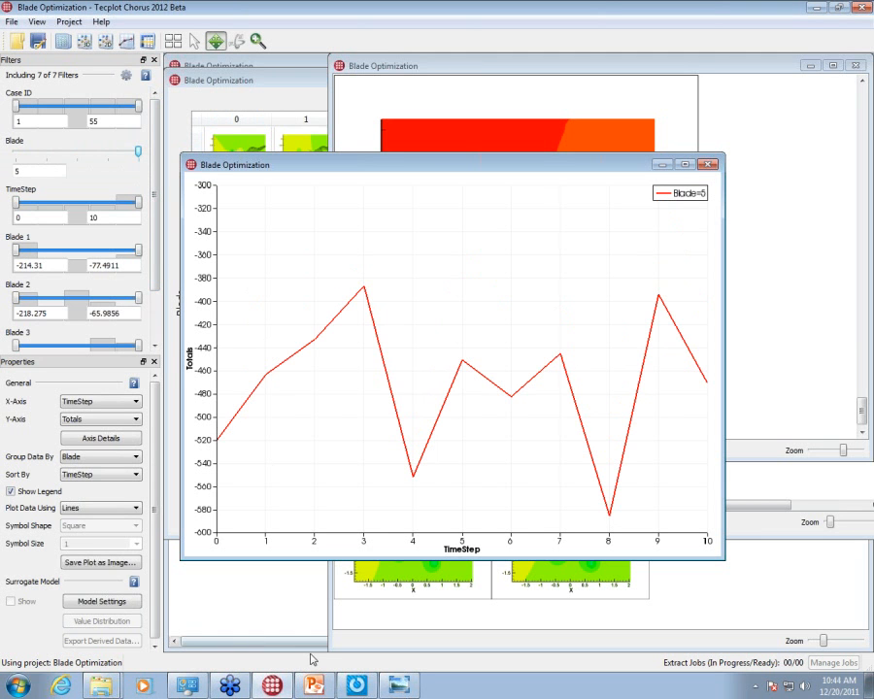
# Step: Switch to the Simulation Analytics presentation, and minimize the Tecplot Chorus and presentation windows to reach the desktop
pyautogui.click(314, 686)
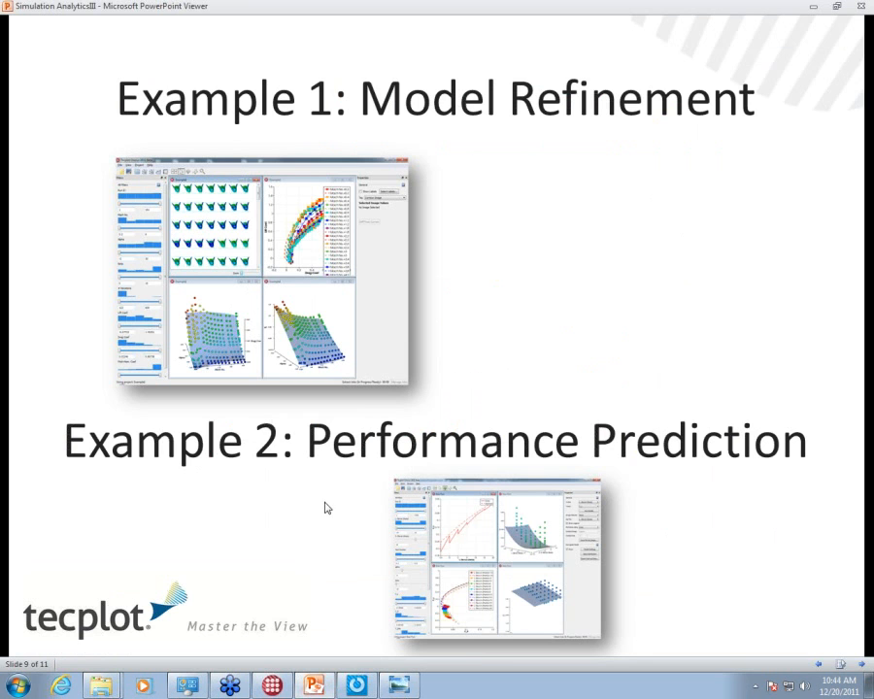
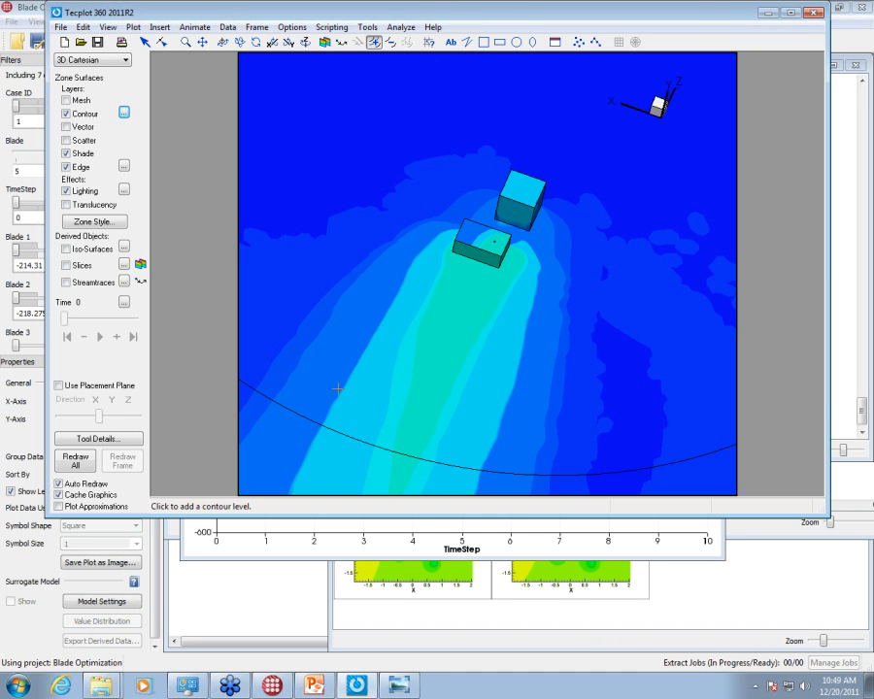
pyautogui.click(230, 593)
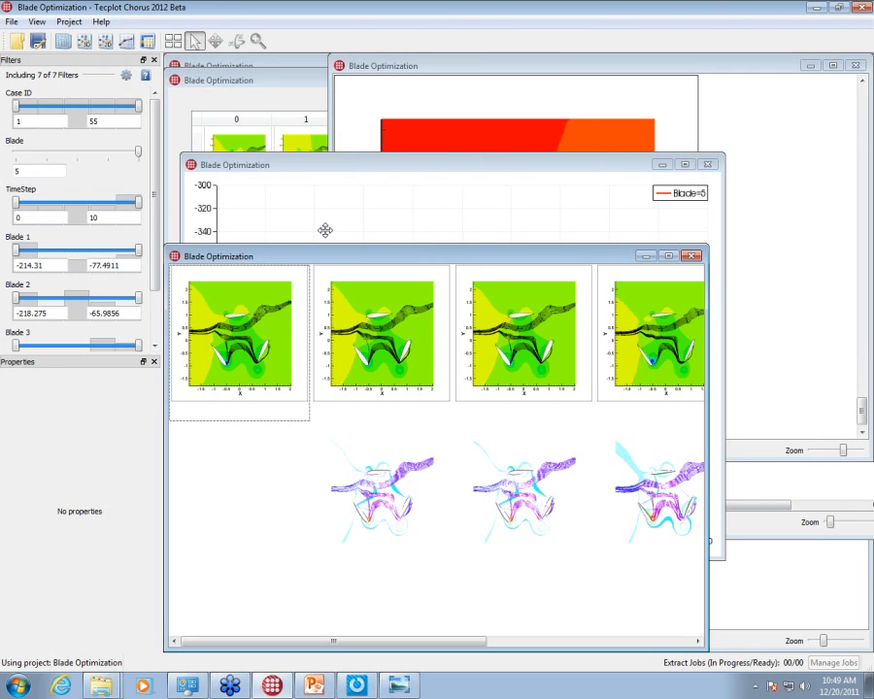
pyautogui.click(811, 10)
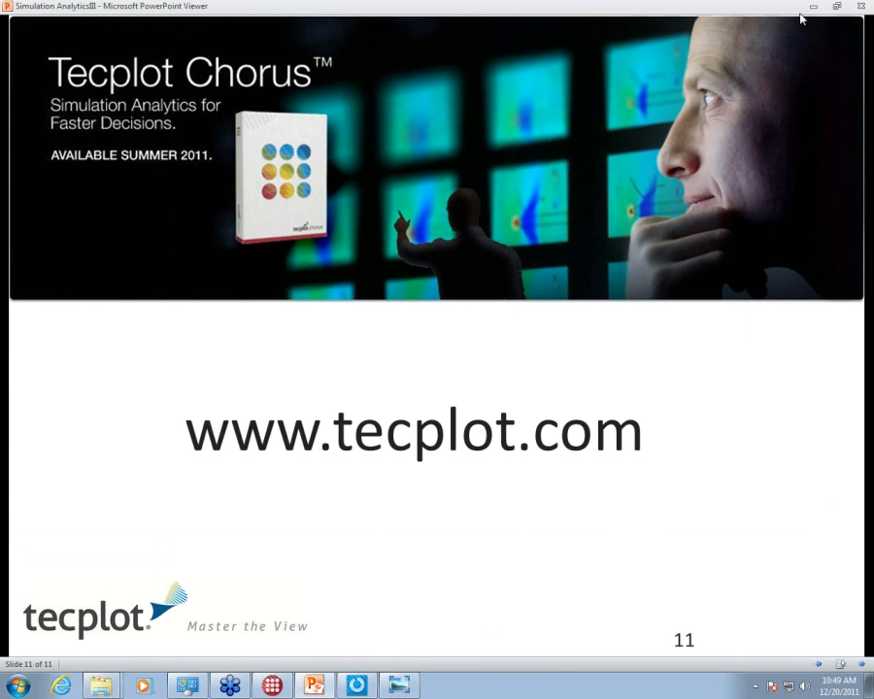
pyautogui.click(811, 6)
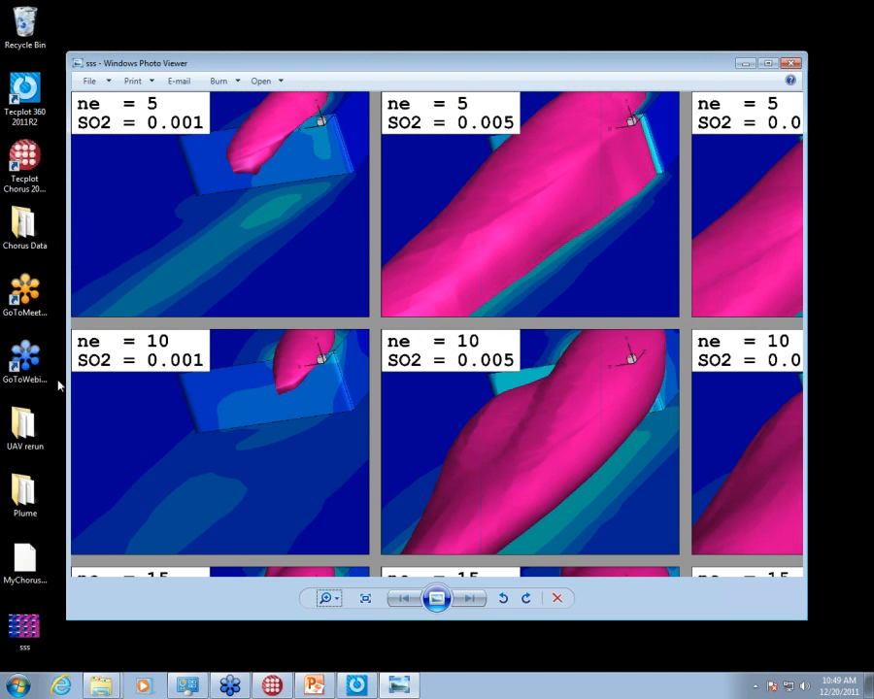
# Step: View the computer's system properties to check its processor and installed memory, and return to the sss image
pyautogui.click(20, 684)
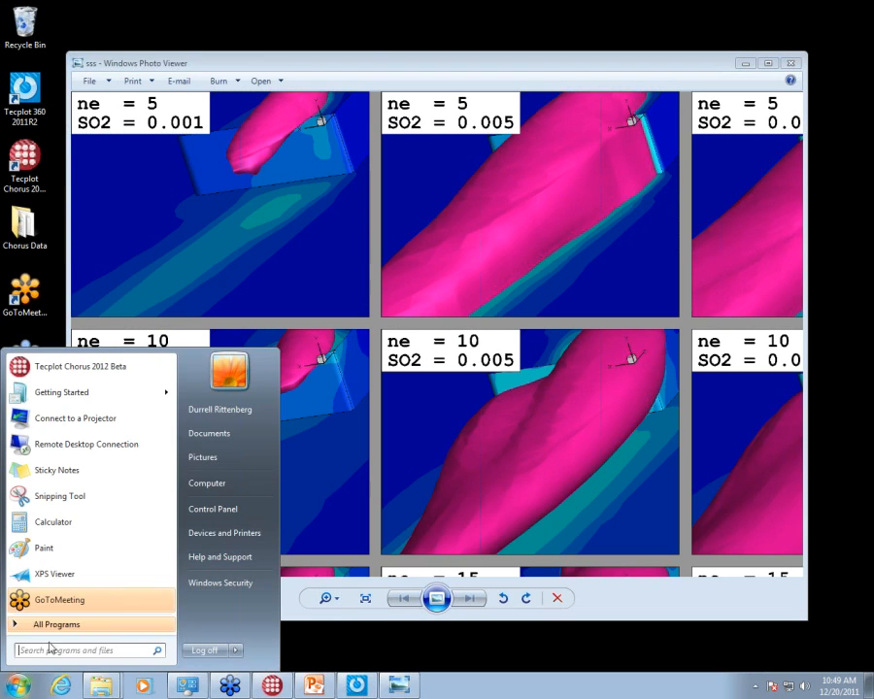
pyautogui.click(214, 486)
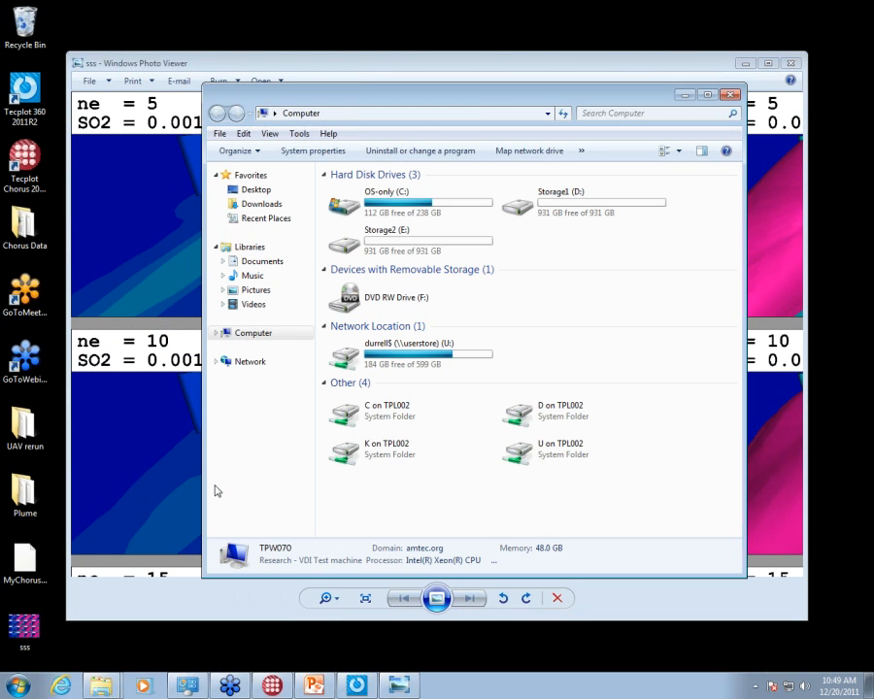
pyautogui.rightClick(303, 114)
pyautogui.click(604, 315)
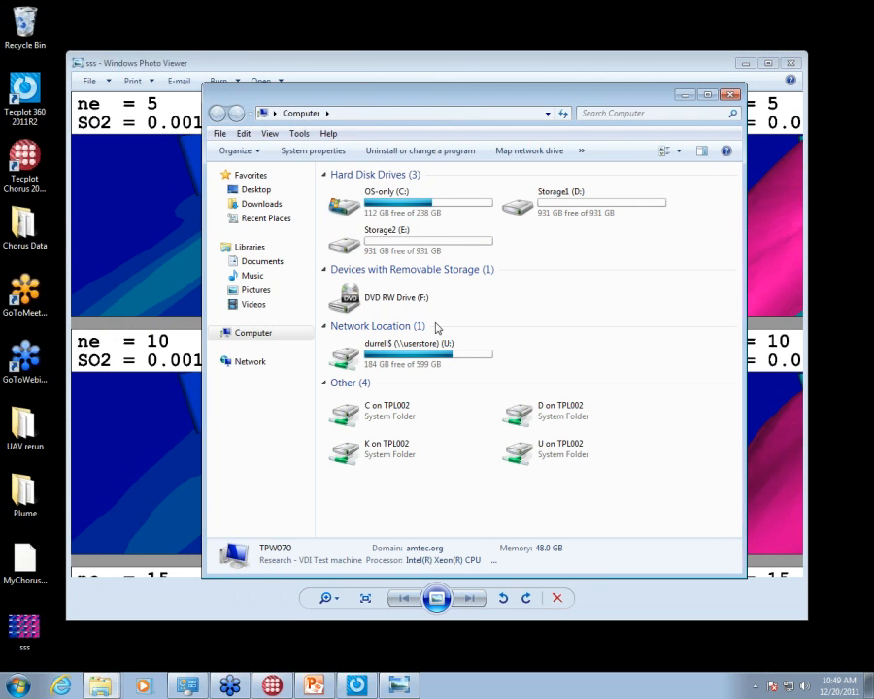
pyautogui.rightClick(262, 334)
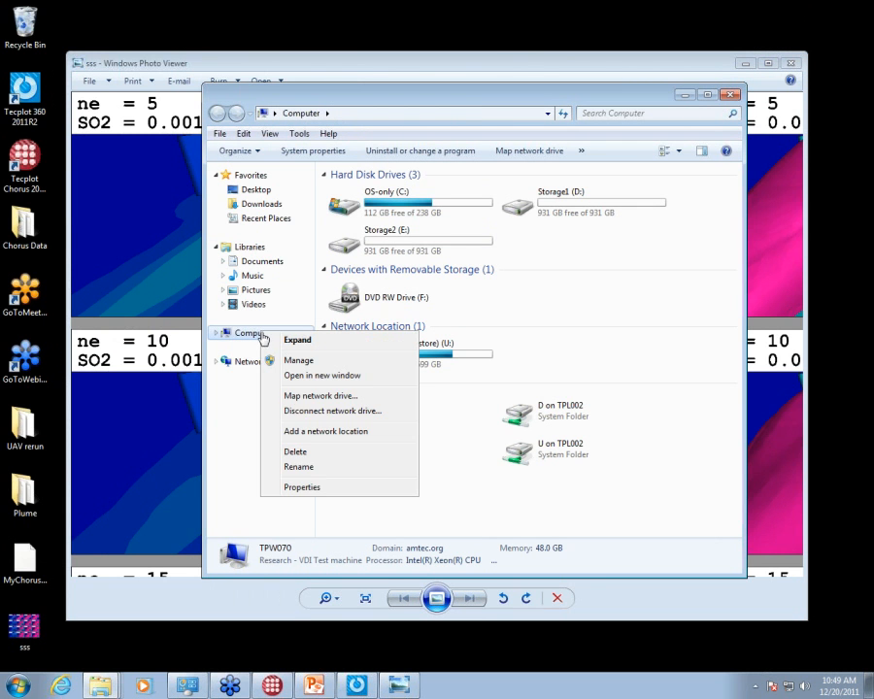
pyautogui.click(303, 486)
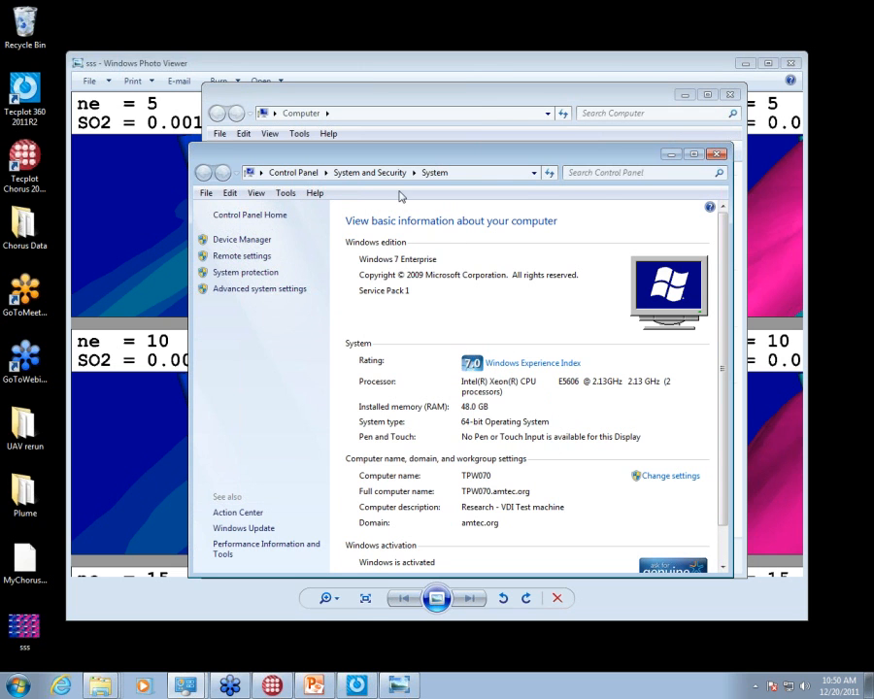
pyautogui.click(404, 70)
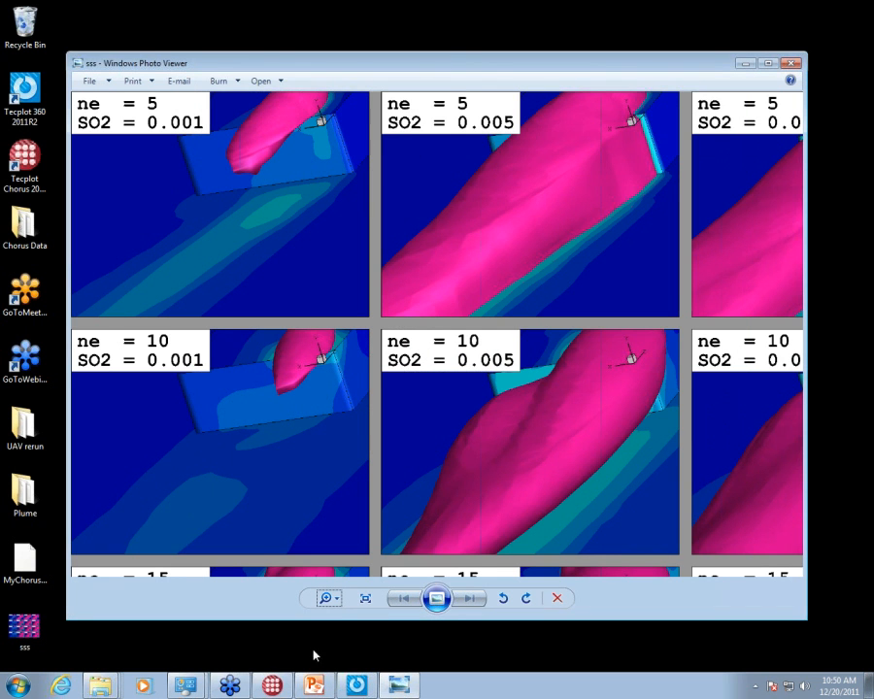
# Step: Switch back to Tecplot Chorus and open the recent project UAV Preliminary CFD results better control, discarding the session changes
pyautogui.click(262, 691)
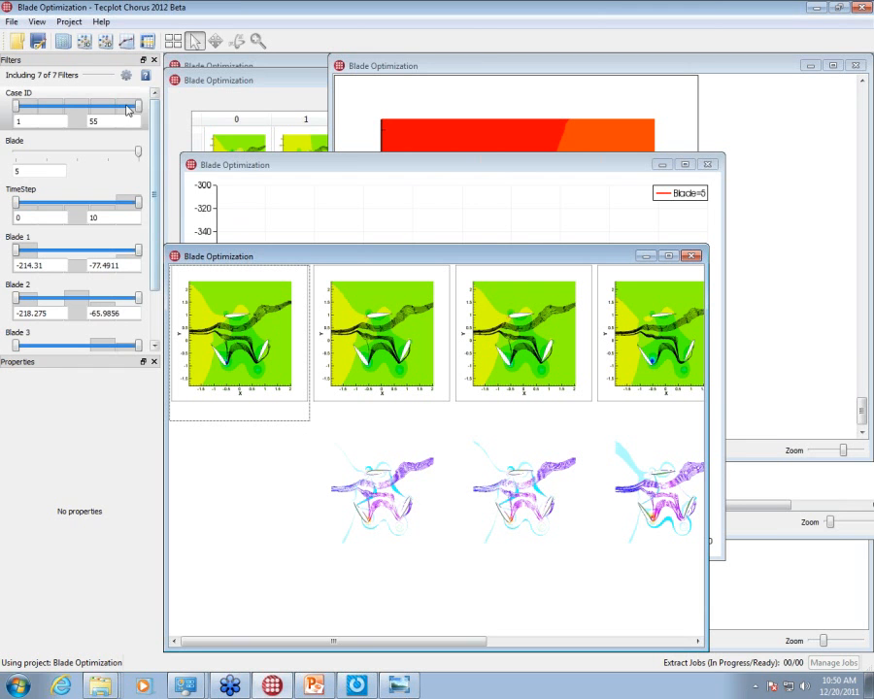
pyautogui.click(65, 25)
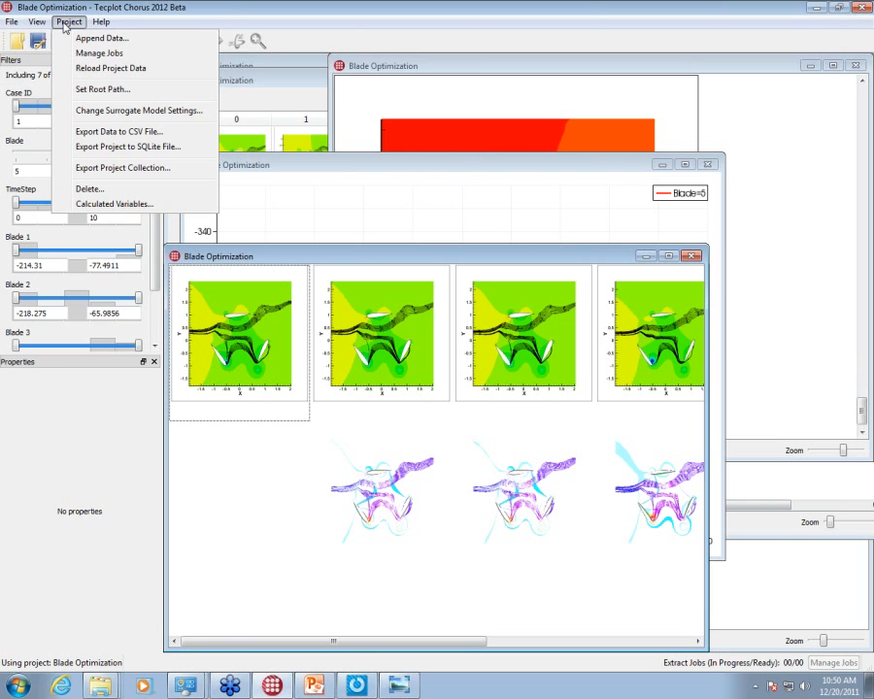
pyautogui.moveTo(14, 21)
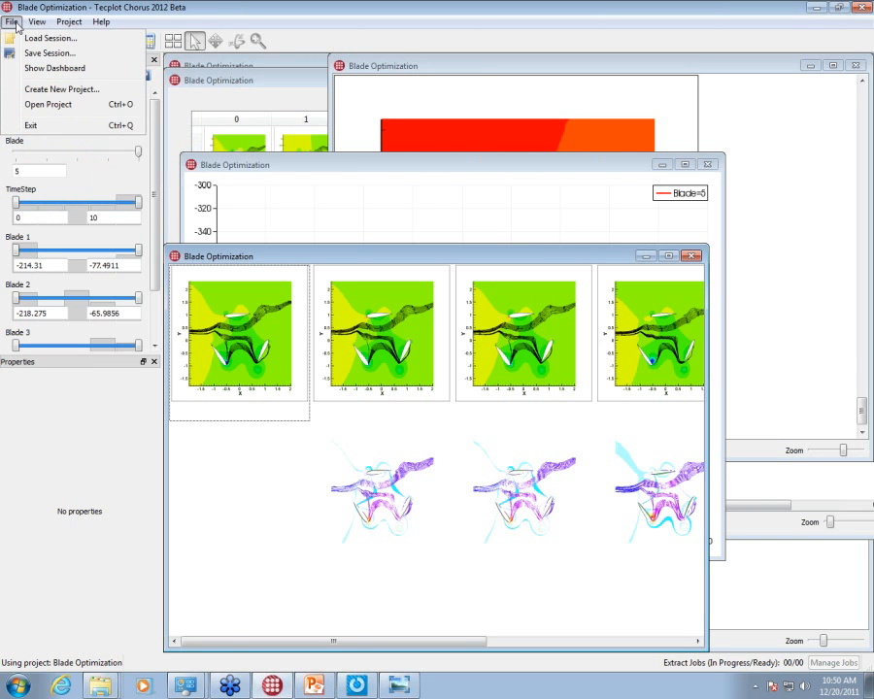
pyautogui.click(54, 69)
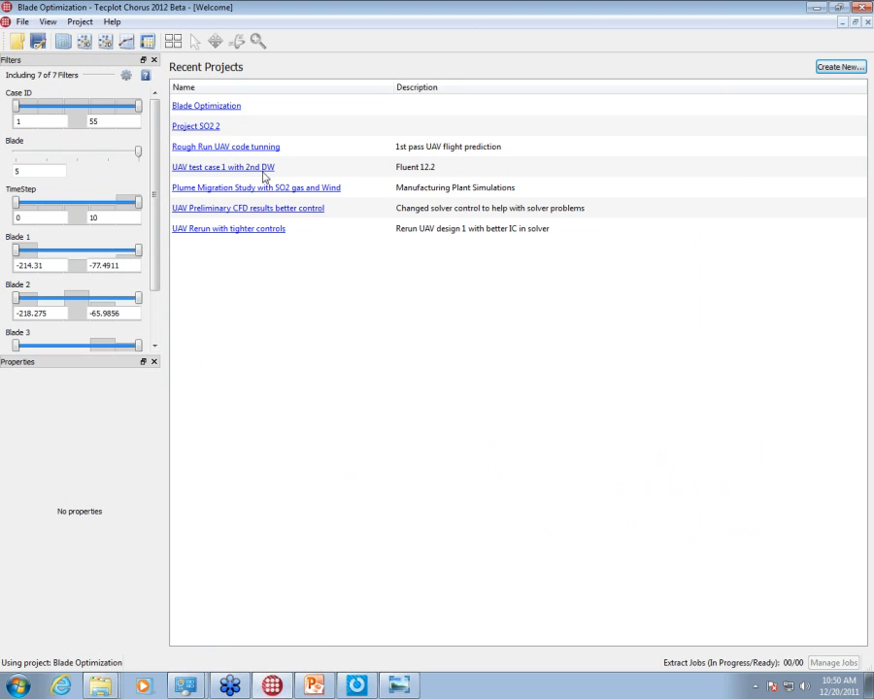
pyautogui.click(262, 210)
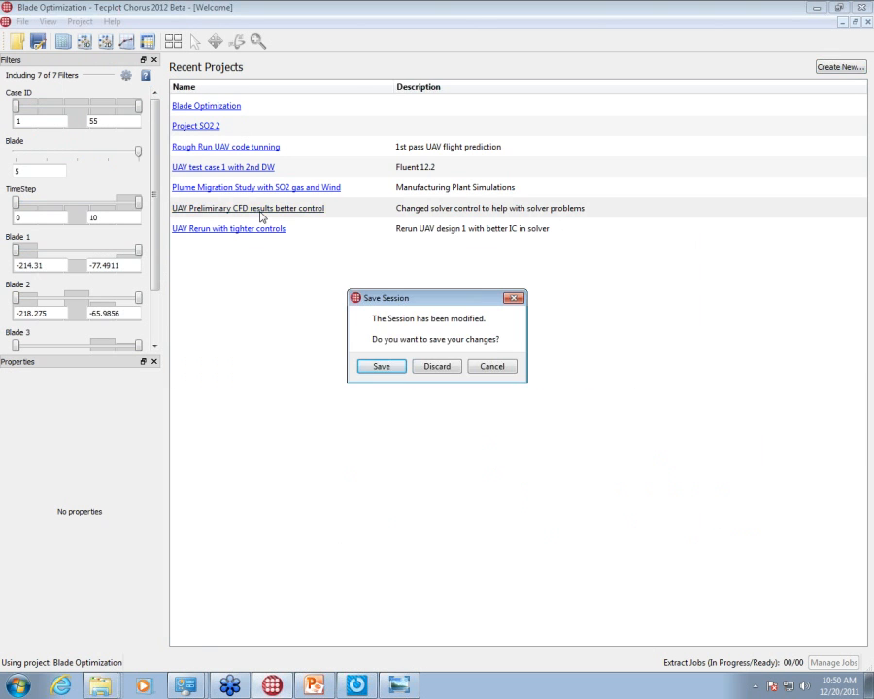
pyautogui.click(427, 366)
# Step: Select all cases in the UAV project table and view their FileName data in Tecplot 360 with a style template
pyautogui.scroll(-3, 367, 302)
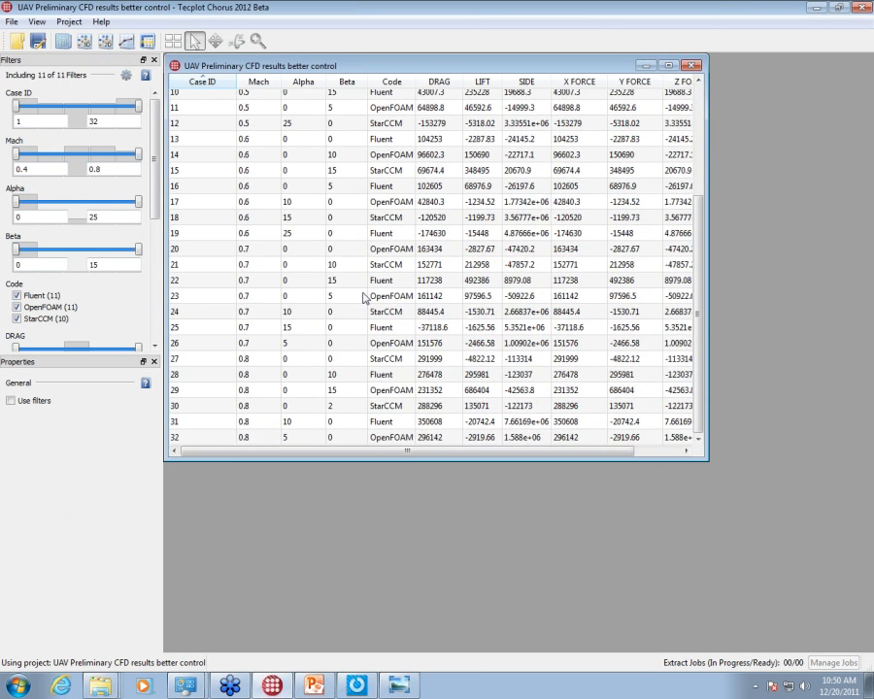
pyautogui.scroll(3, 325, 236)
pyautogui.hotkey('ctrl', 'a')
pyautogui.rightClick(324, 236)
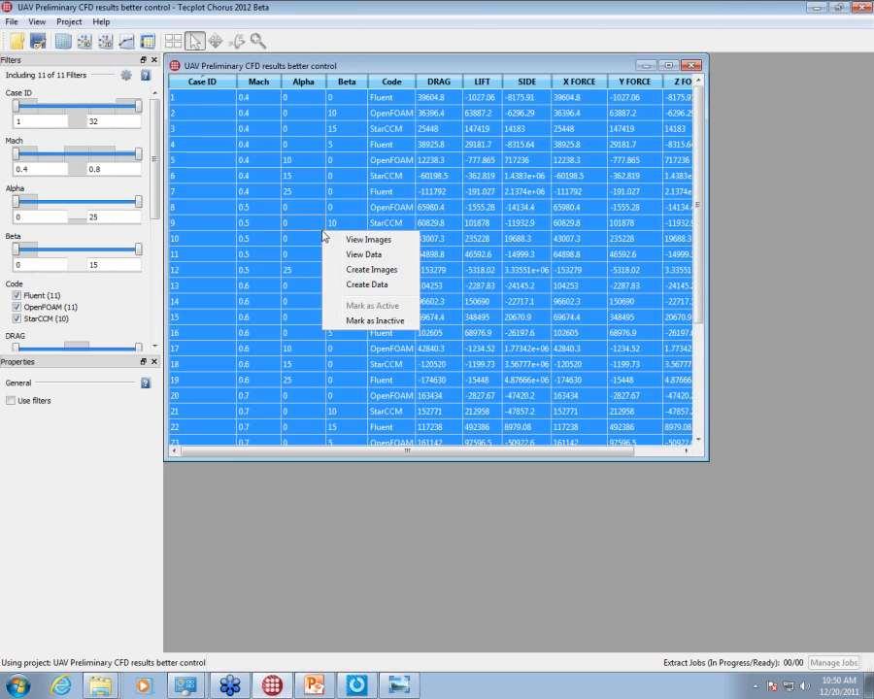
pyautogui.click(347, 253)
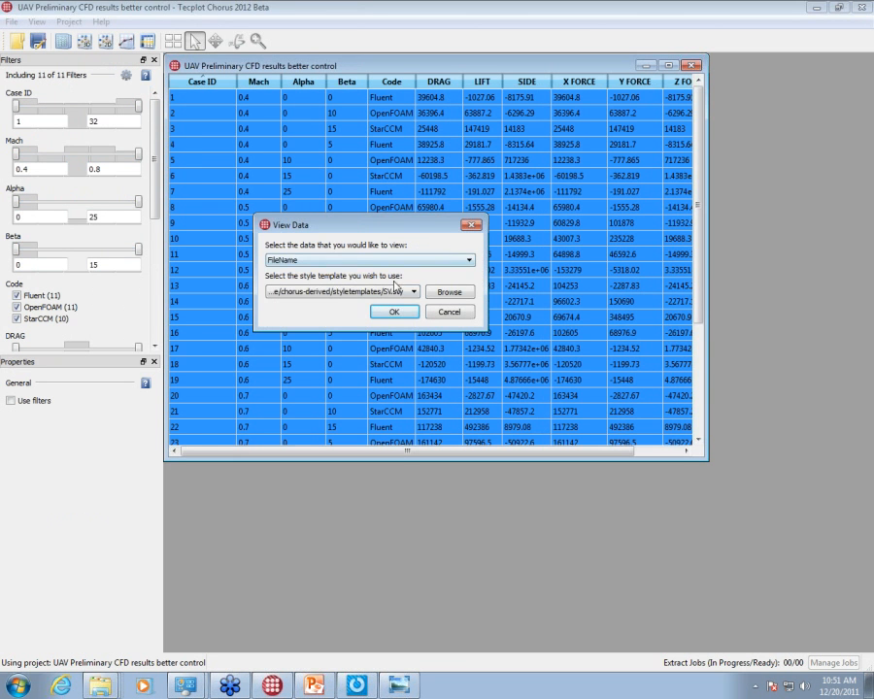
pyautogui.click(390, 292)
pyautogui.click(390, 317)
pyautogui.click(394, 311)
pyautogui.click(447, 308)
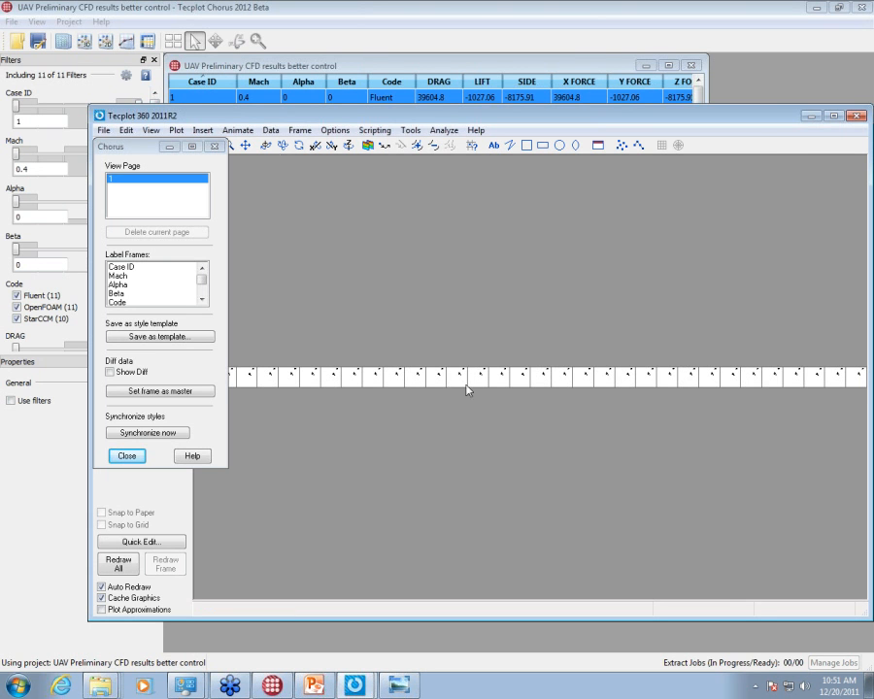
# Step: Tile all the case frames as best square frames, and enlarge the UAV geometry in the linked frames
pyautogui.click(300, 131)
pyautogui.click(335, 384)
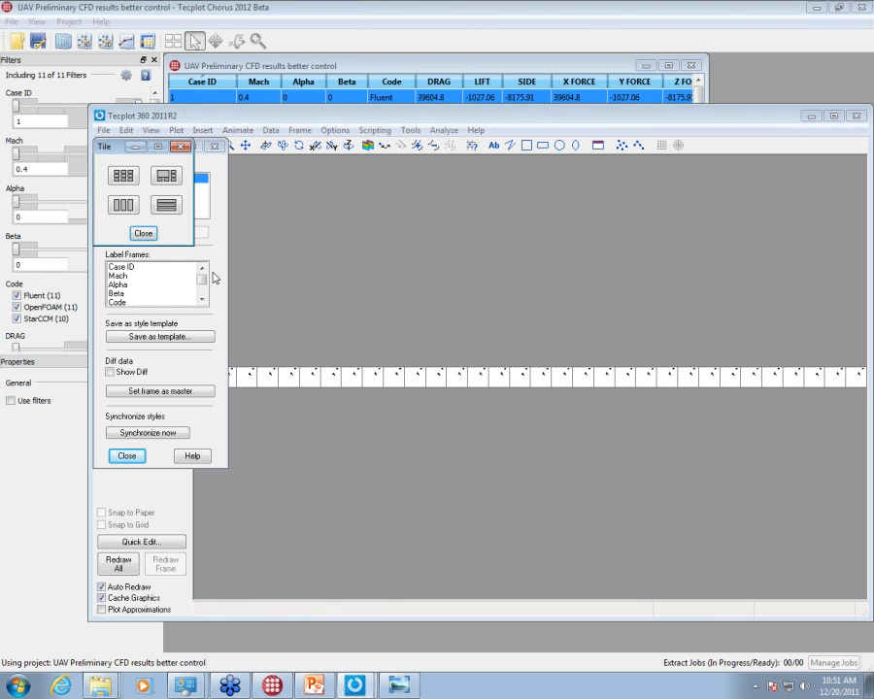
pyautogui.click(123, 175)
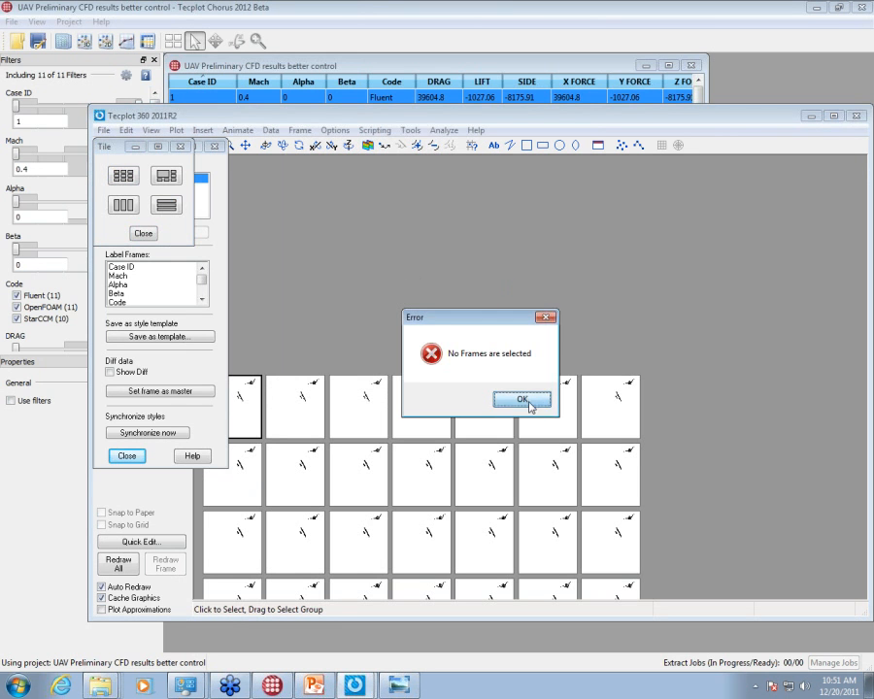
pyautogui.click(524, 399)
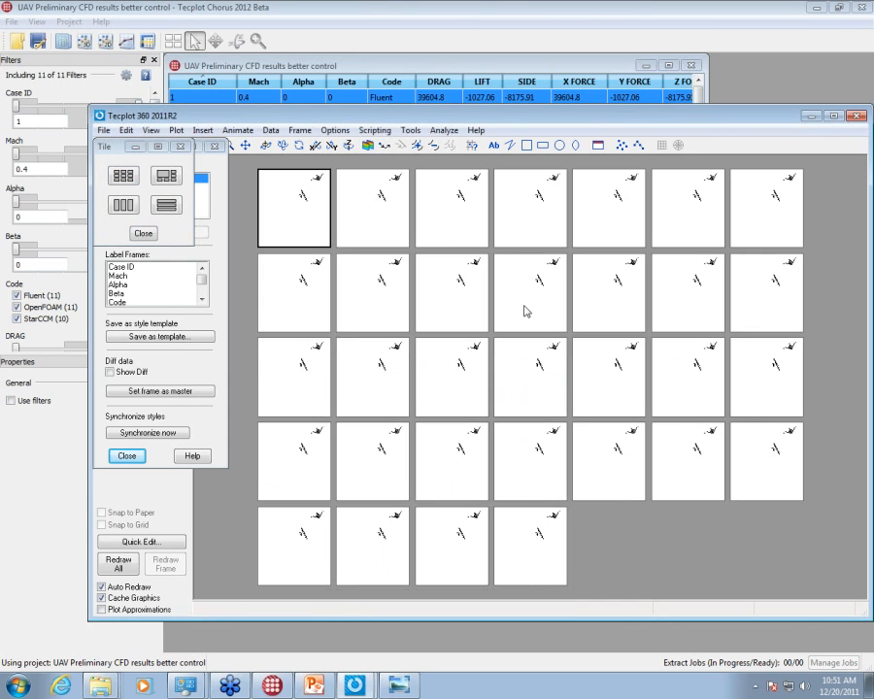
pyautogui.click(530, 392)
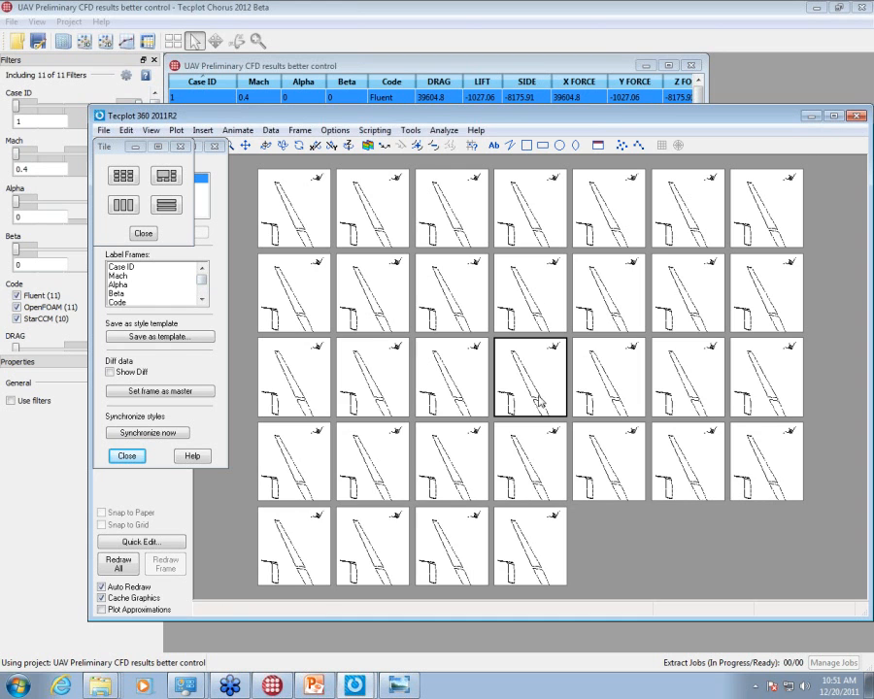
pyautogui.moveTo(539, 399)
pyautogui.mouseDown()
pyautogui.moveTo(533, 393)
pyautogui.moveTo(548, 390)
pyautogui.moveTo(544, 380)
pyautogui.moveTo(532, 406)
pyautogui.moveTo(549, 383)
pyautogui.moveTo(539, 386)
pyautogui.mouseUp()
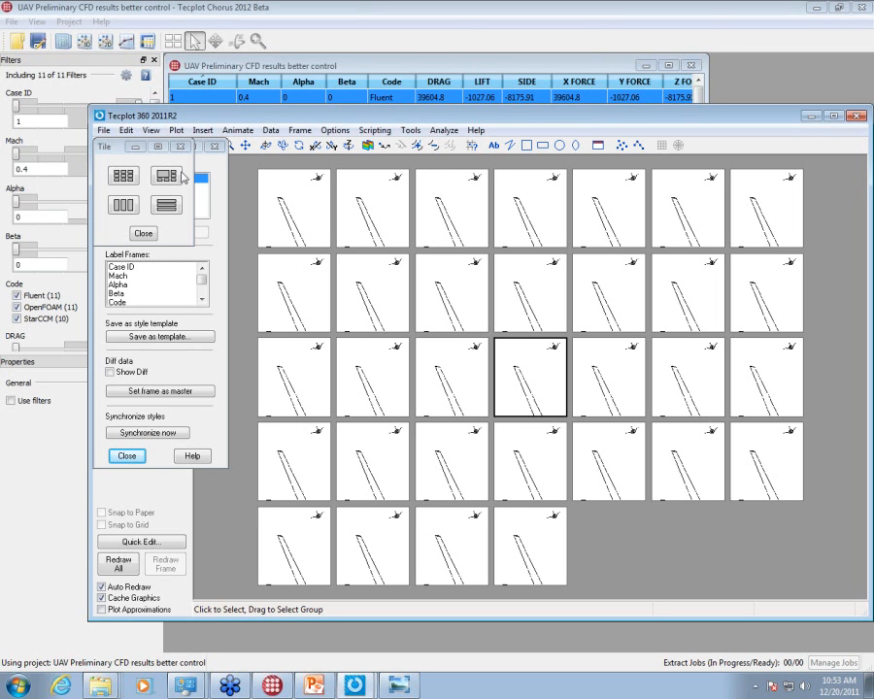
# Step: Retile the case frames with the best-square, tall-column and wide-row arrangements in turn
pyautogui.moveTo(117, 146); pyautogui.dragTo(288, 173)
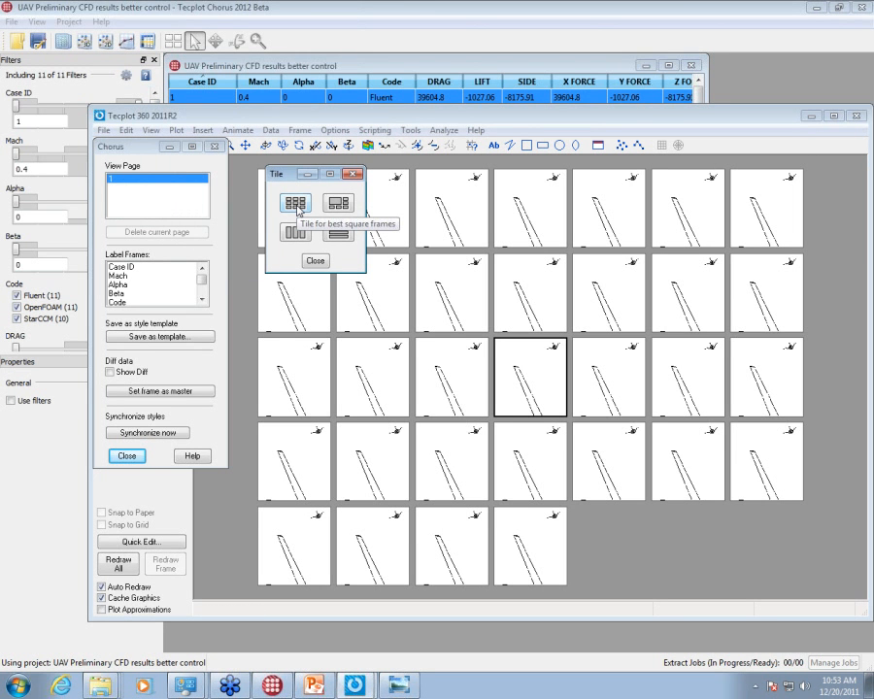
pyautogui.click(297, 204)
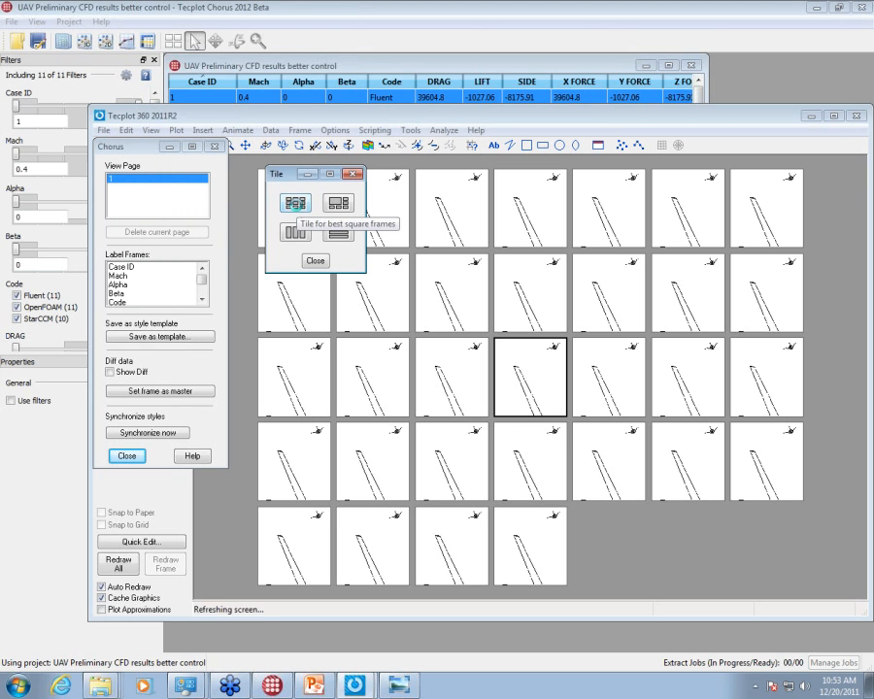
pyautogui.click(296, 233)
pyautogui.click(338, 232)
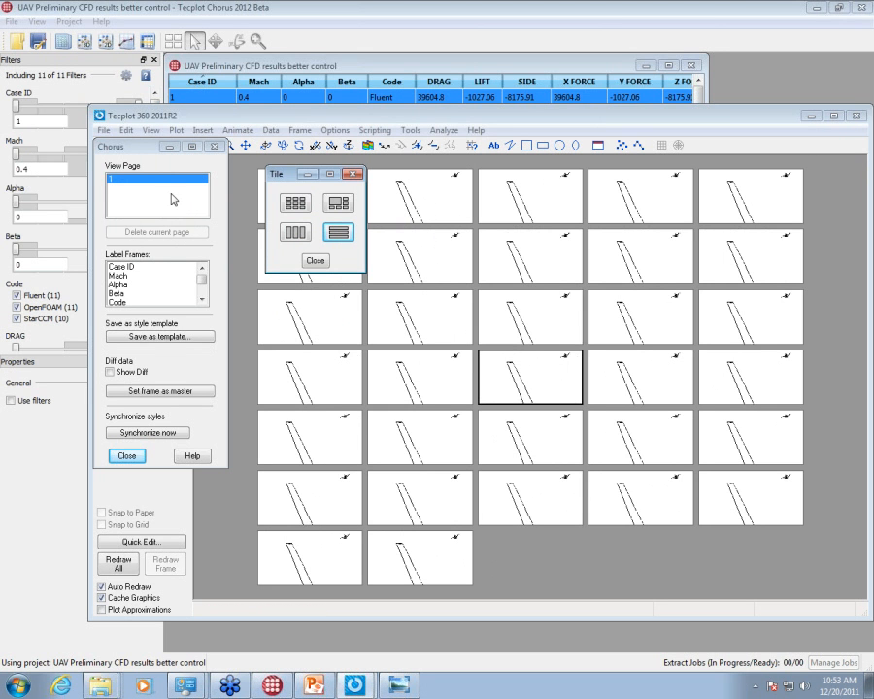
# Step: View the FileName data of Case ID 1 from the UAV project table in Tecplot 360, choosing its style template
pyautogui.rightClick(269, 97)
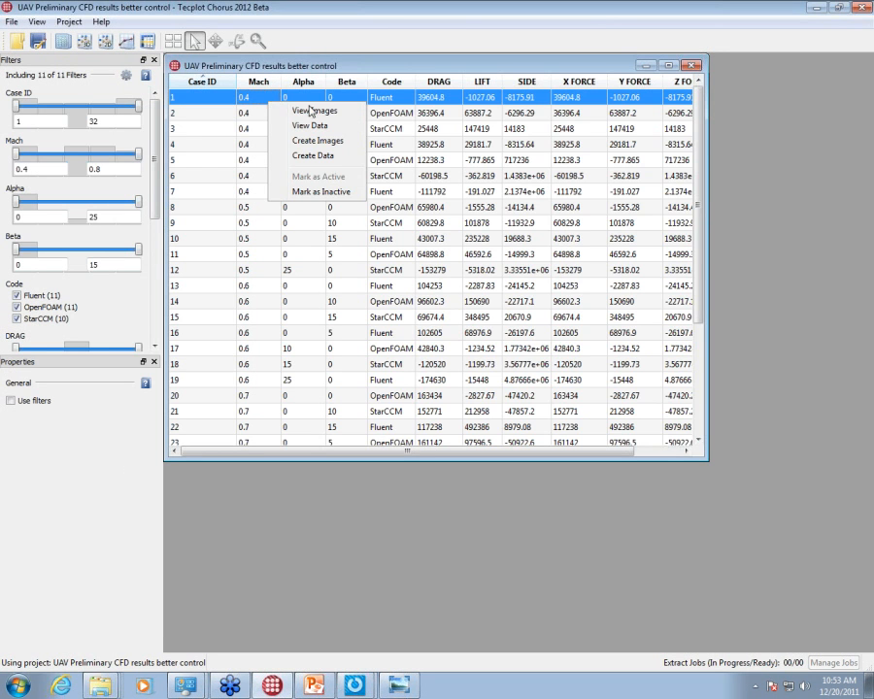
pyautogui.click(311, 125)
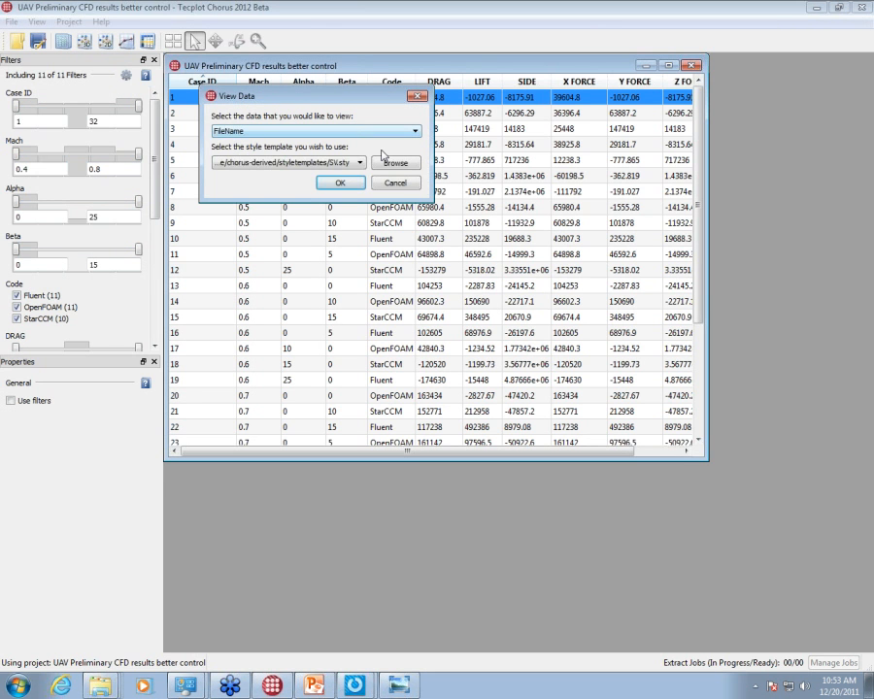
pyautogui.click(357, 162)
pyautogui.click(341, 177)
pyautogui.click(347, 183)
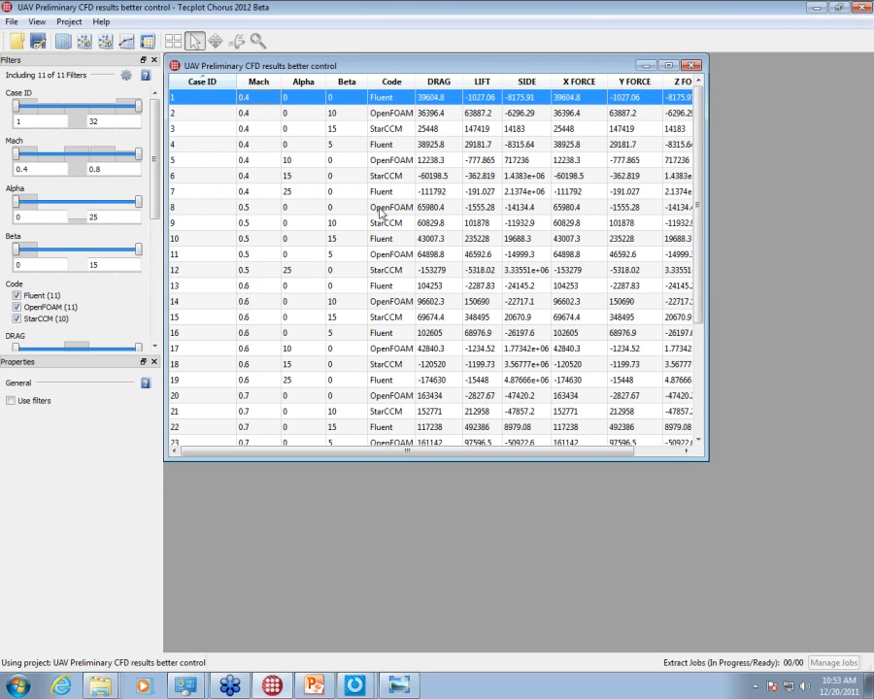
# Step: Switch to the Tecplot 360 two-block contour plot and try a 3D multi-frame layout with one large frame beside three stacked views
pyautogui.moveTo(354, 686)
pyautogui.click(369, 640)
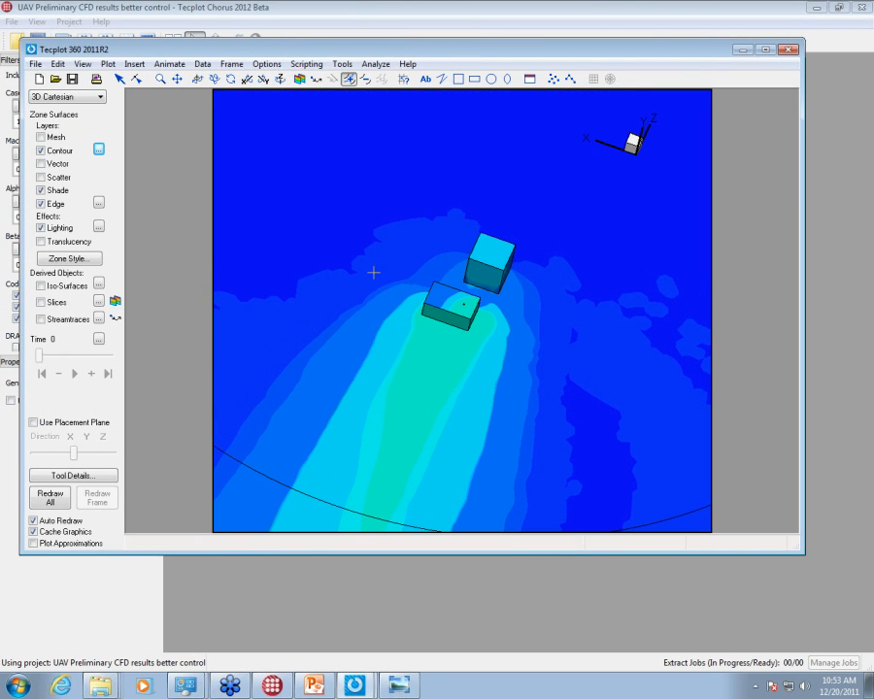
pyautogui.click(231, 64)
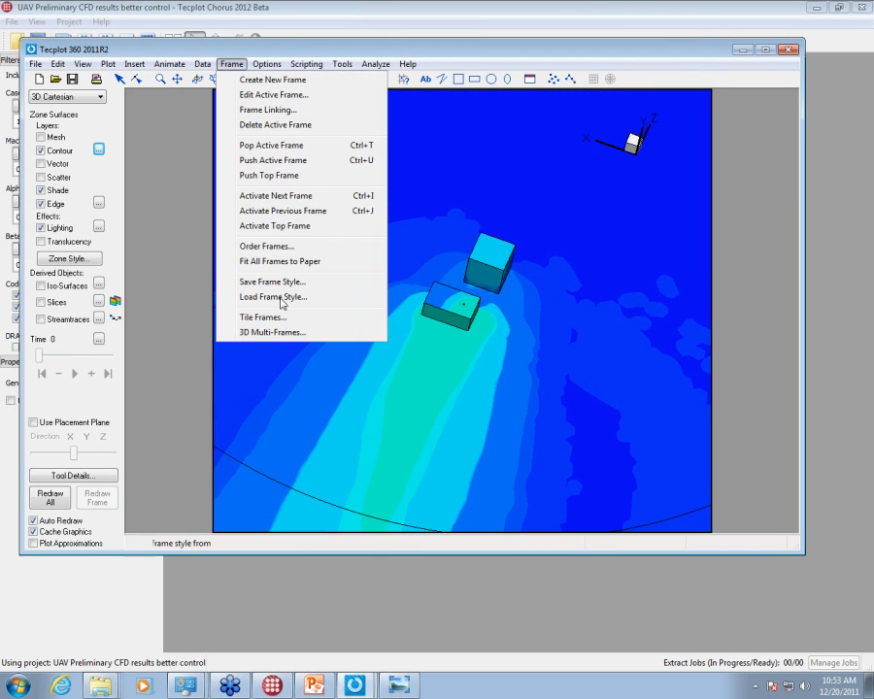
pyautogui.click(272, 332)
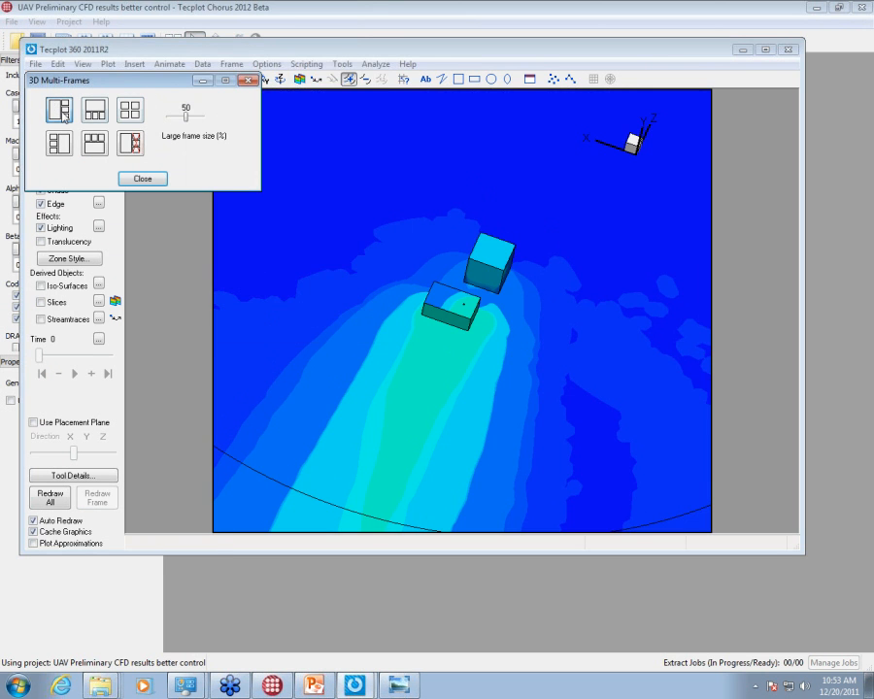
pyautogui.click(61, 110)
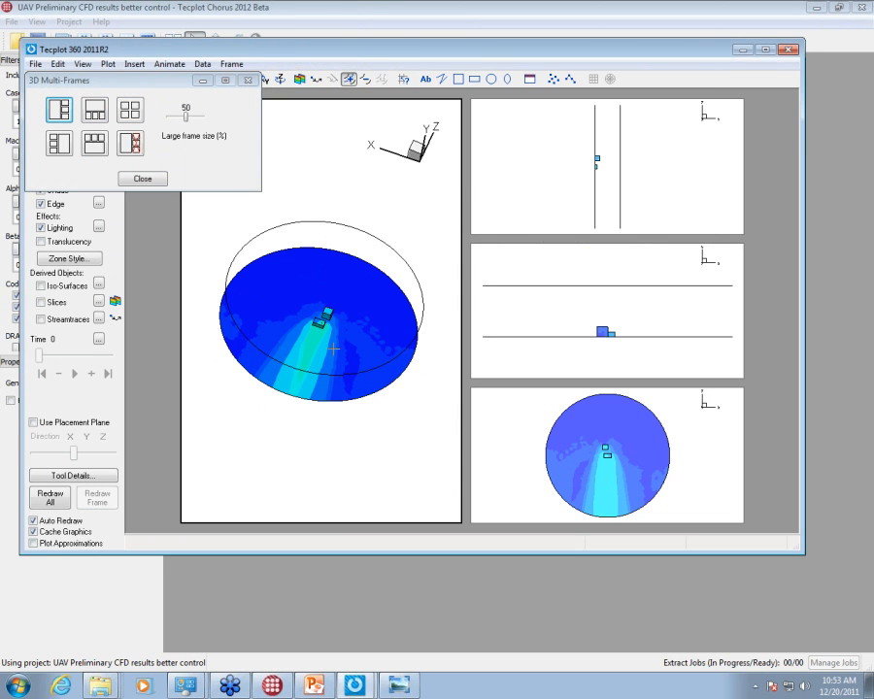
pyautogui.moveTo(333, 349); pyautogui.dragTo(322, 466)
pyautogui.moveTo(370, 365); pyautogui.dragTo(359, 460)
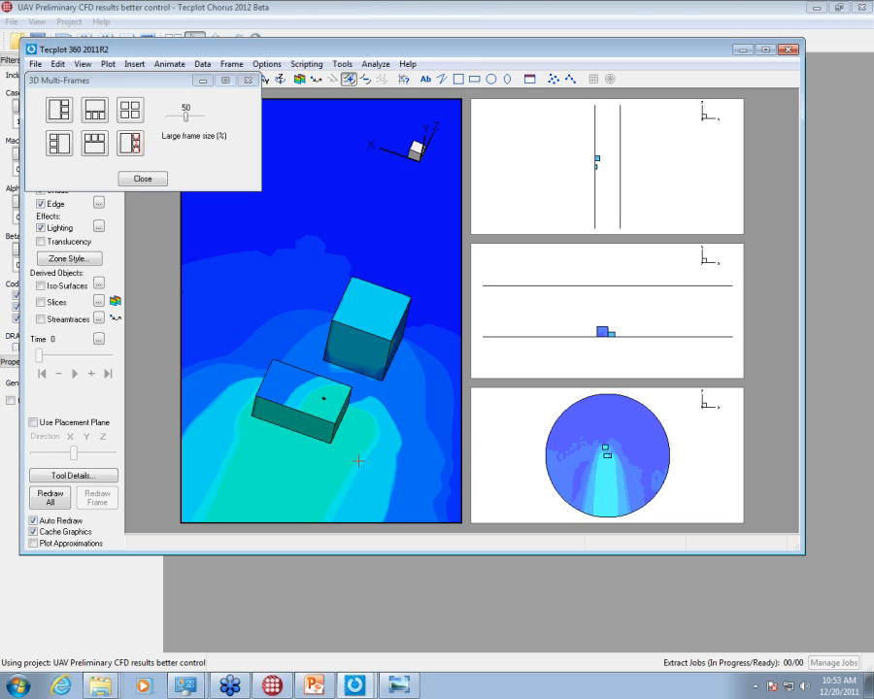
pyautogui.click(132, 144)
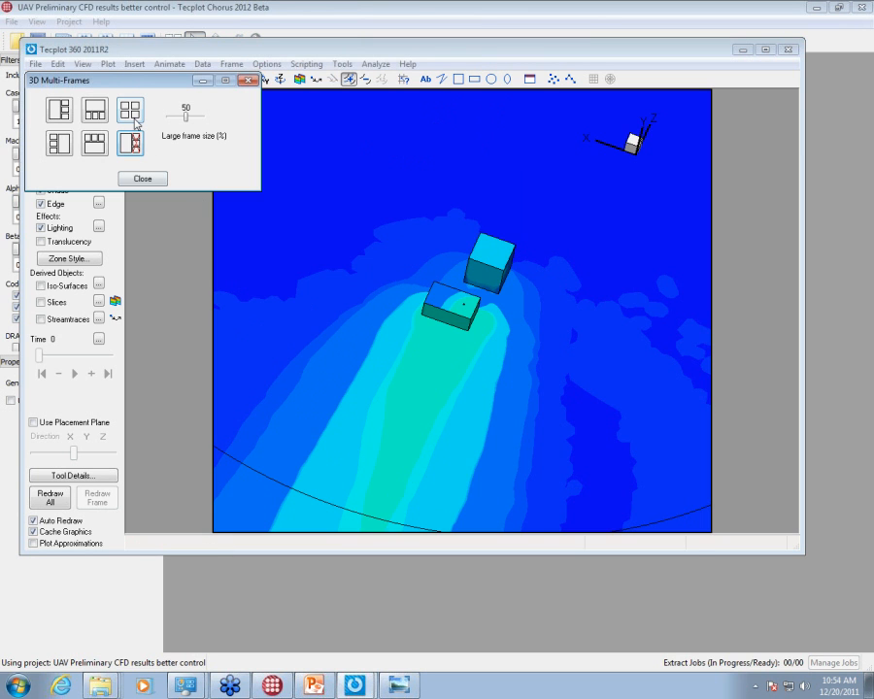
# Step: Lay out the block contour plot with three orthogonal views above one large 3D frame, and return to Tecplot Chorus
pyautogui.click(98, 145)
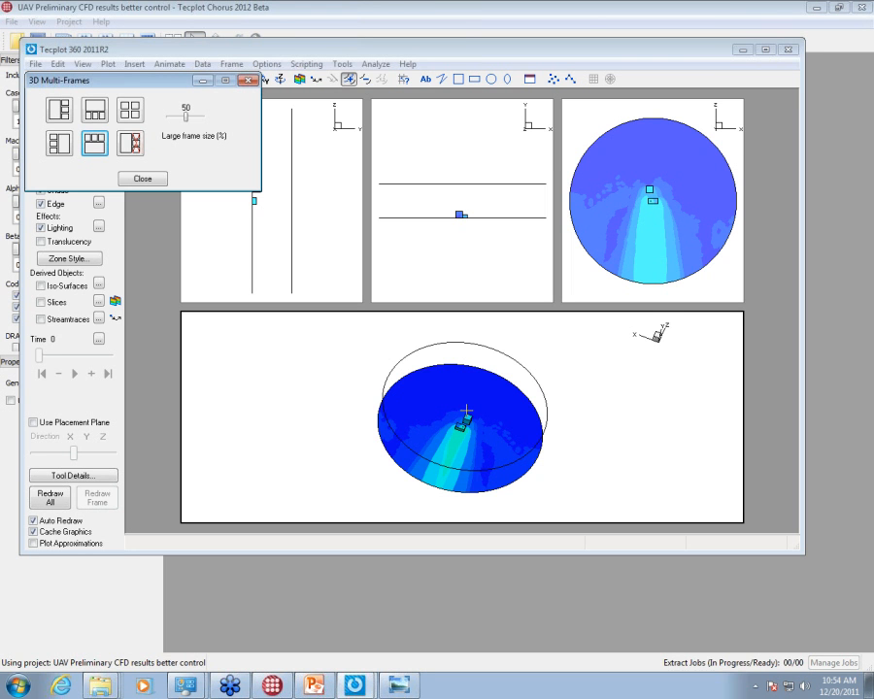
pyautogui.moveTo(466, 410); pyautogui.dragTo(479, 529)
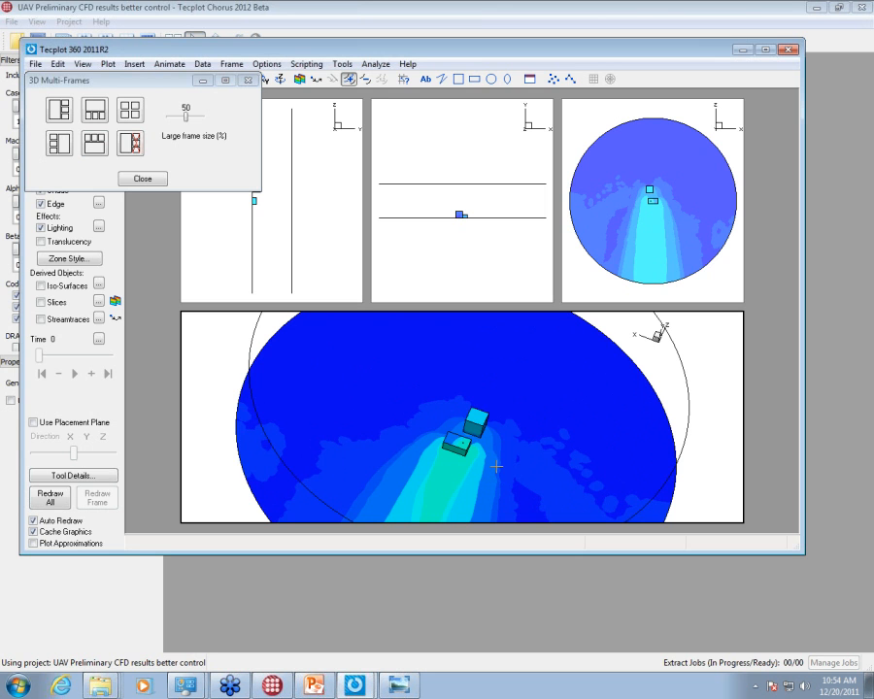
pyautogui.click(445, 568)
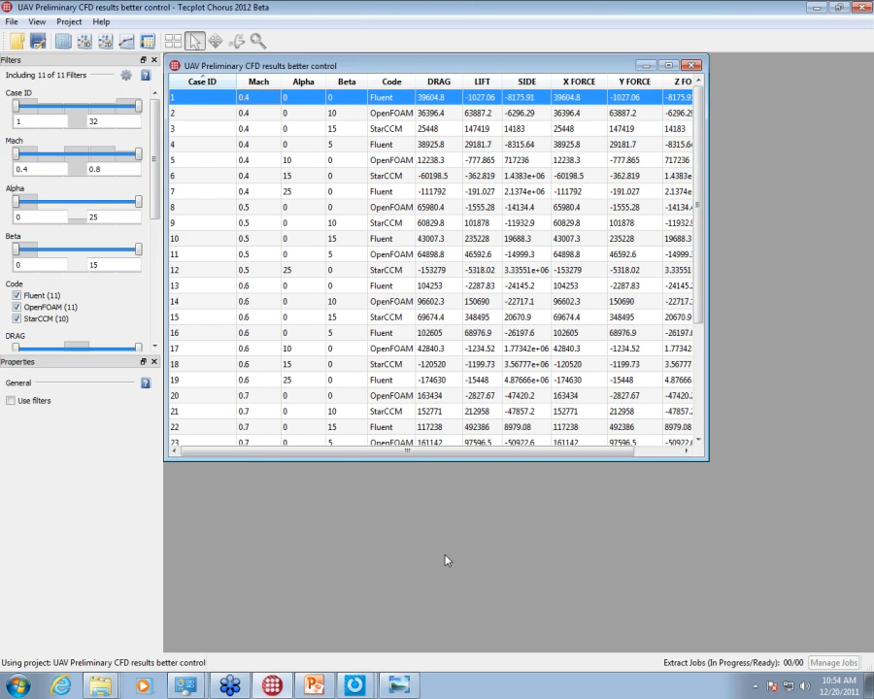